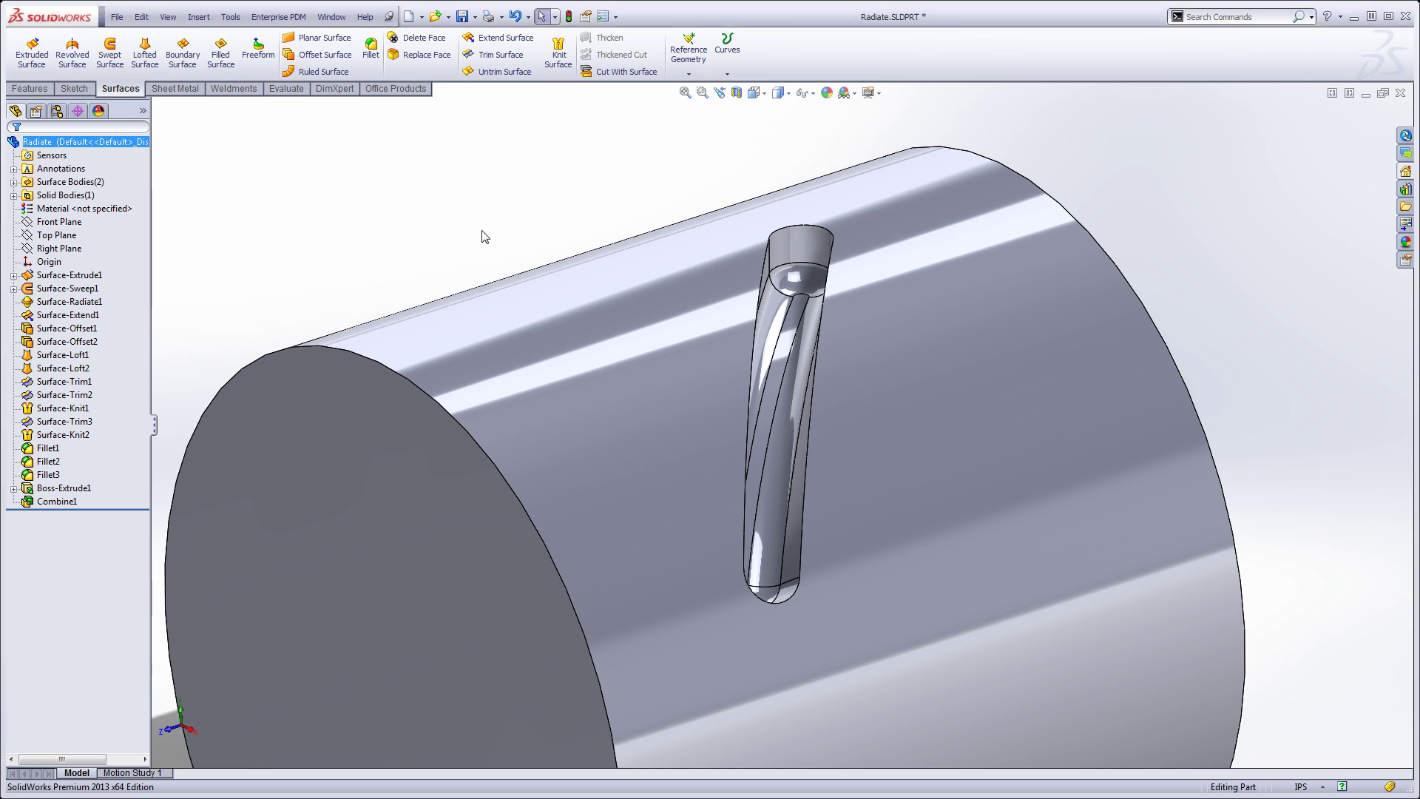
Step: Orbit and zoom around the finished Radiate part, selecting the slot's curved inner face to inspect it
middle_click_drag(752, 309, 777, 370)
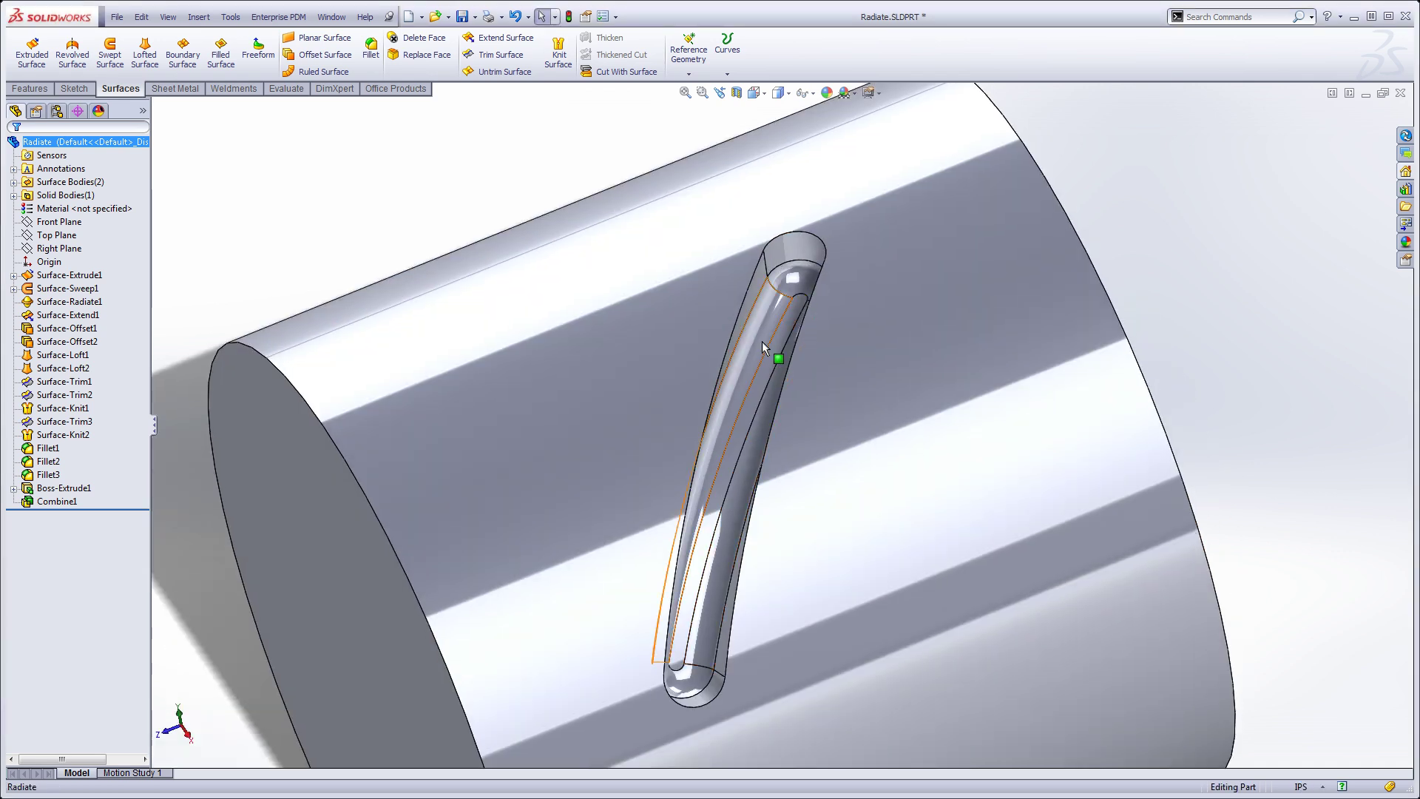
scroll(784, 325, "down", 2)
scroll(805, 311, "up", 4)
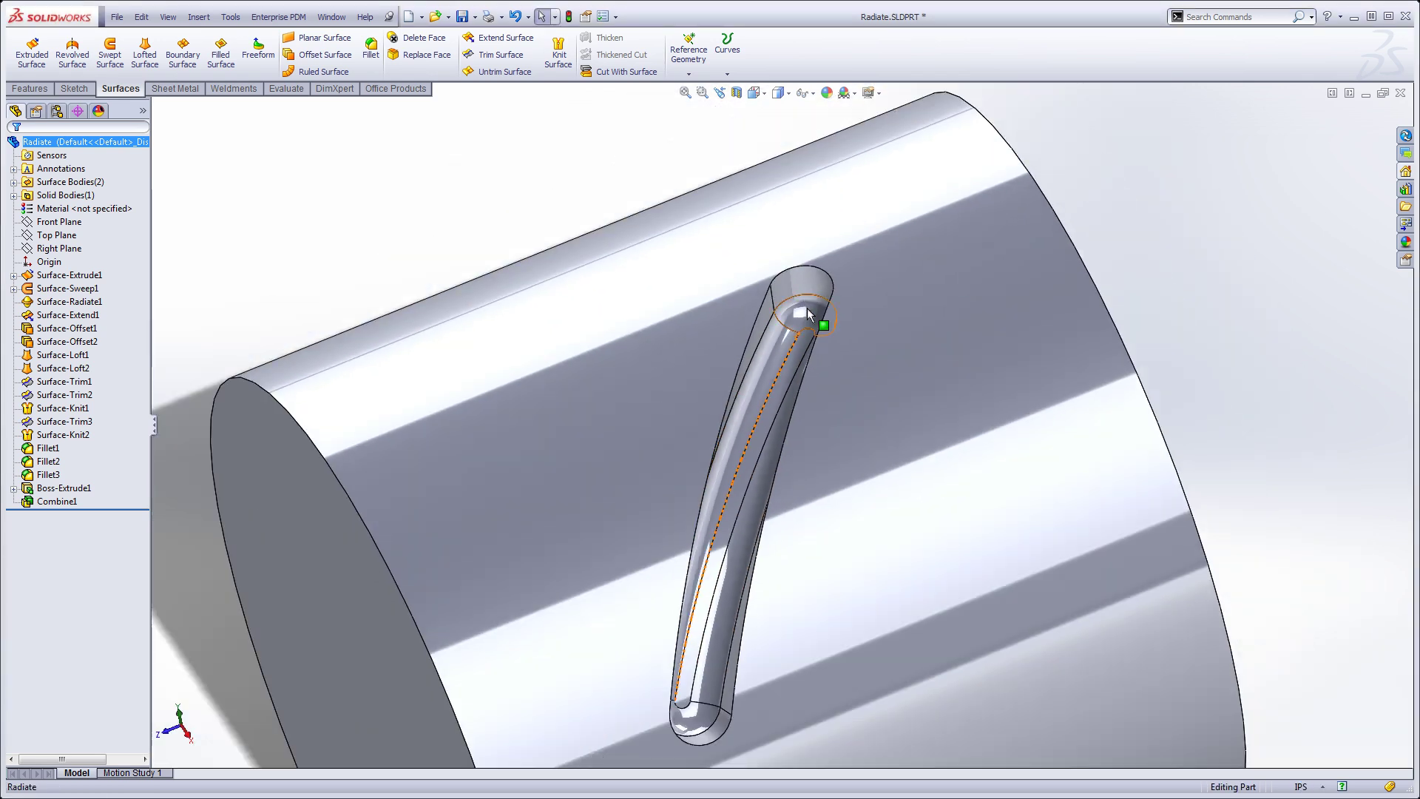
middle_click_drag(806, 320, 789, 348)
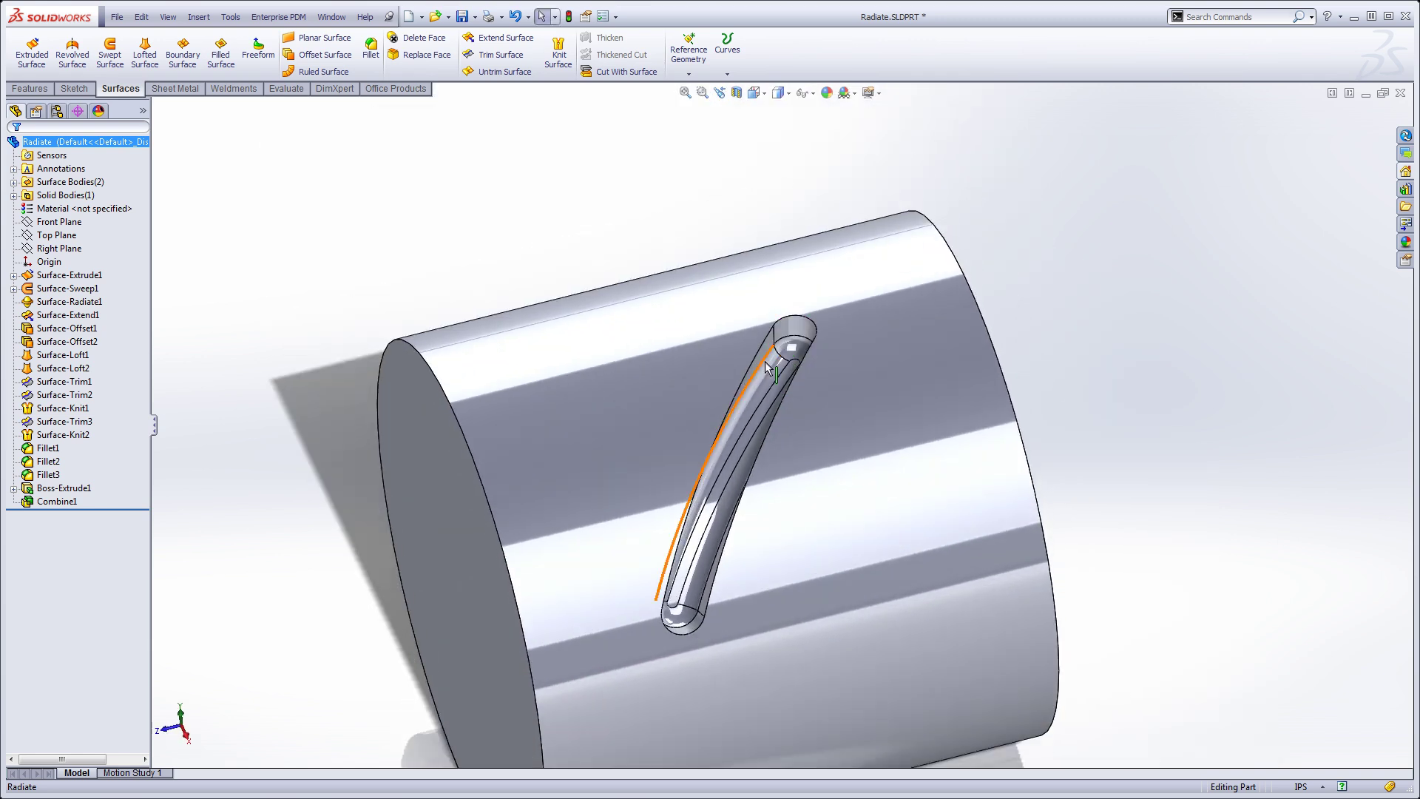
scroll(766, 378, "down", 2)
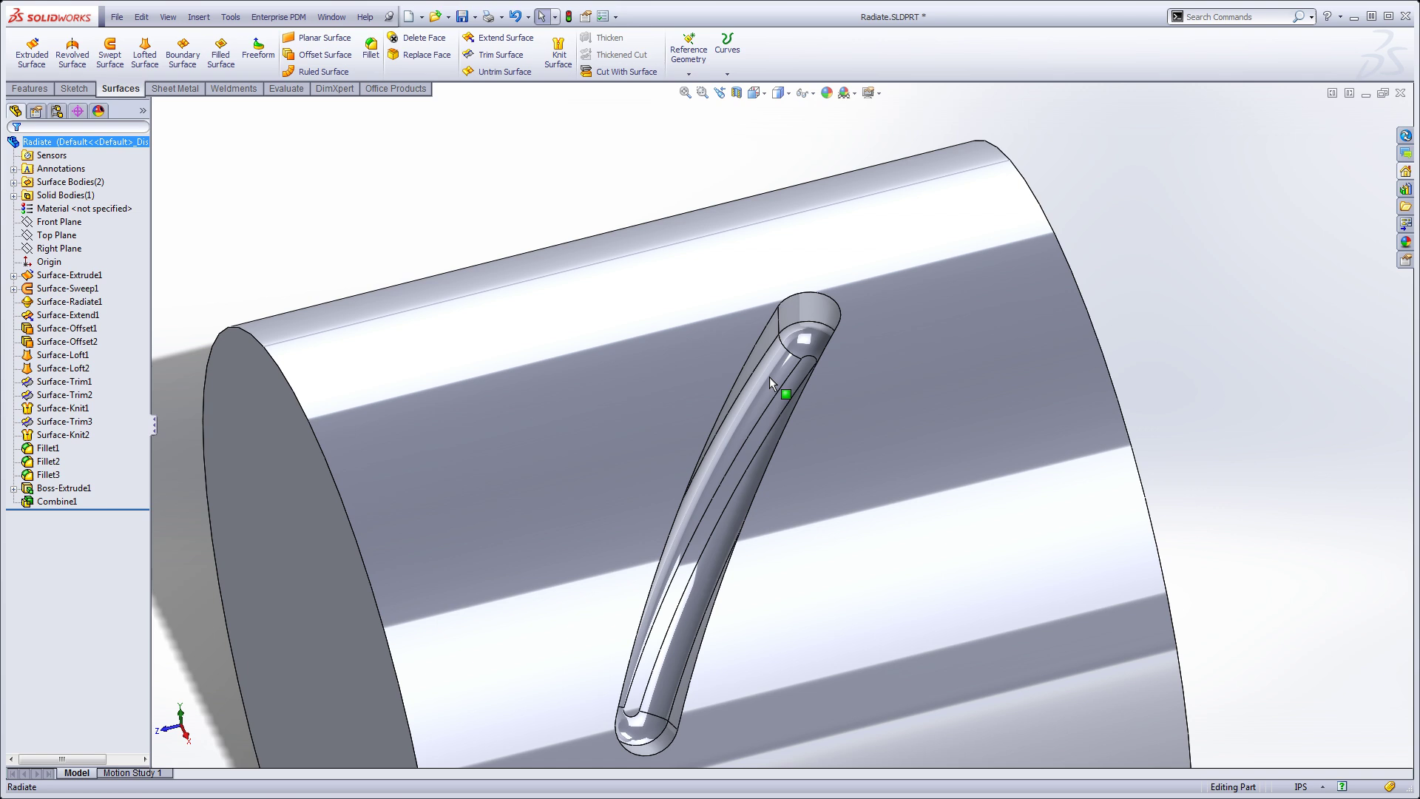
left_click(769, 375)
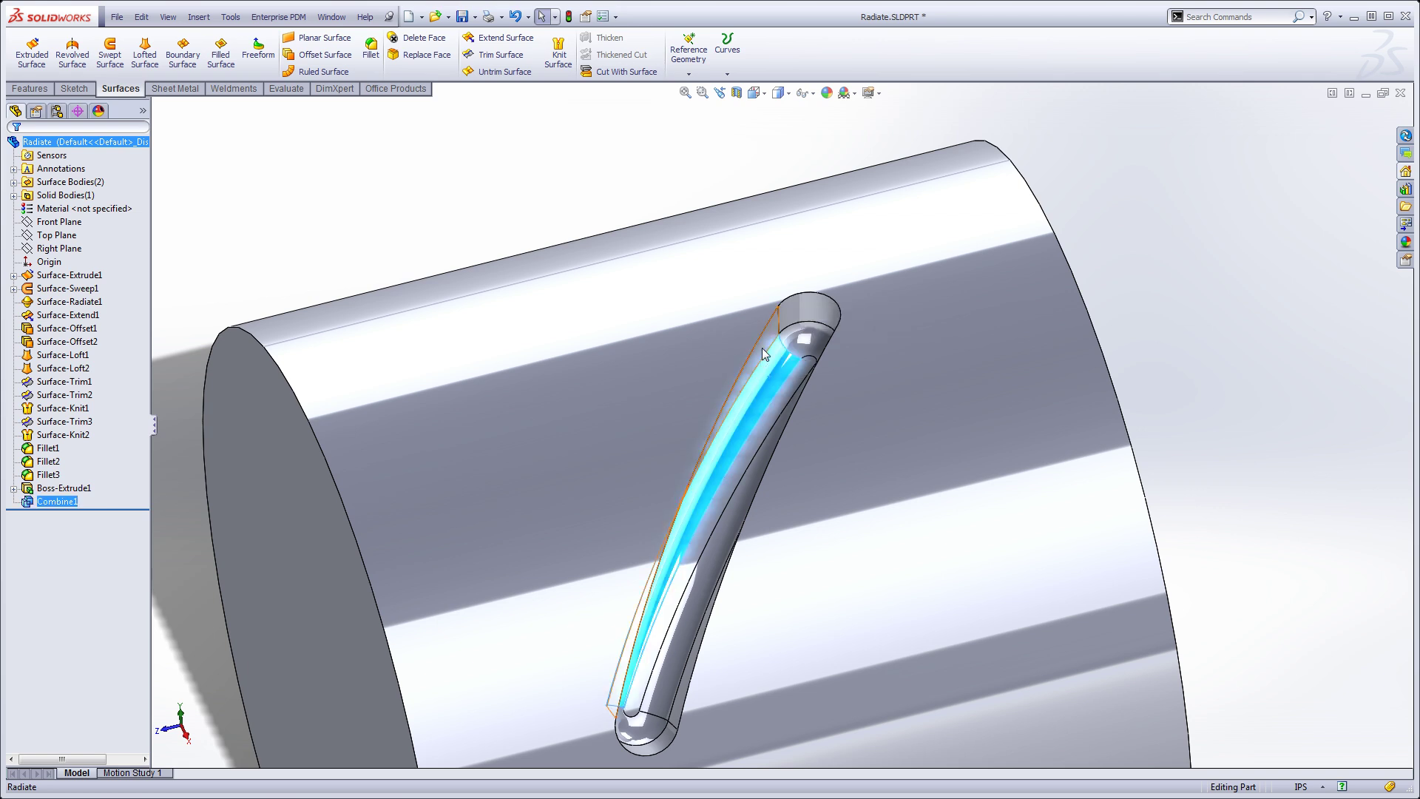
mouse_move(790, 385)
middle_mouse_down()
mouse_move(802, 414)
mouse_move(793, 392)
middle_mouse_up()
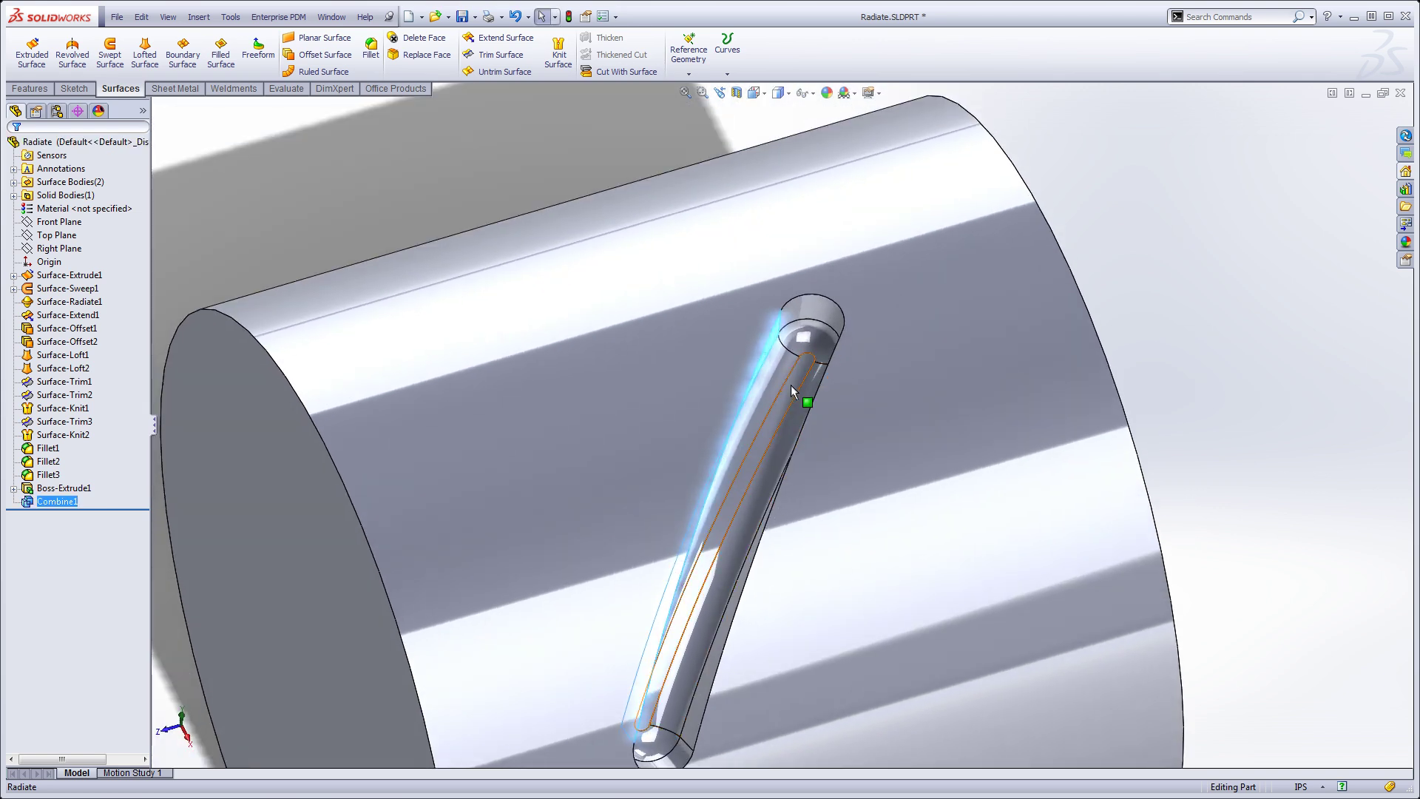
left_click(792, 390)
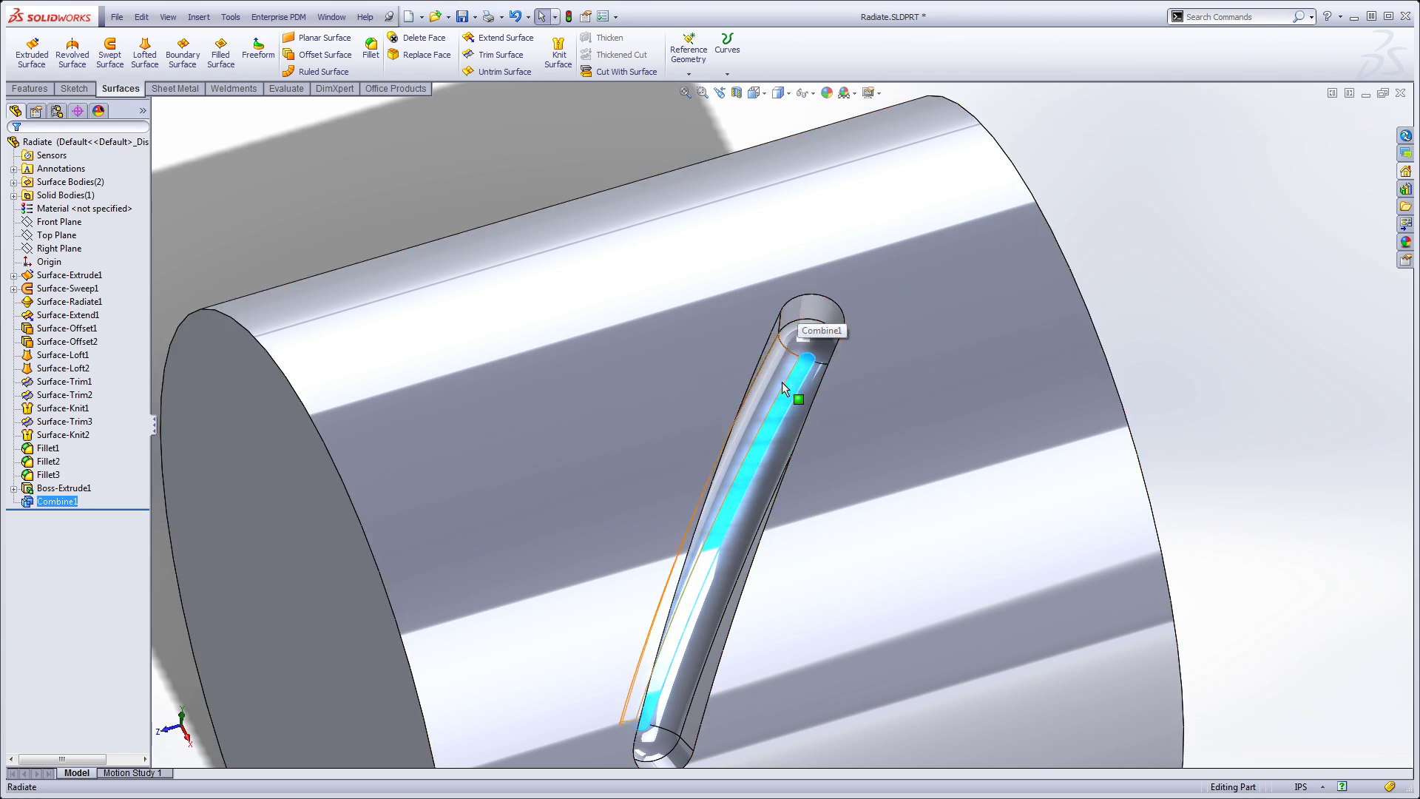
scroll(783, 381, "up", 3)
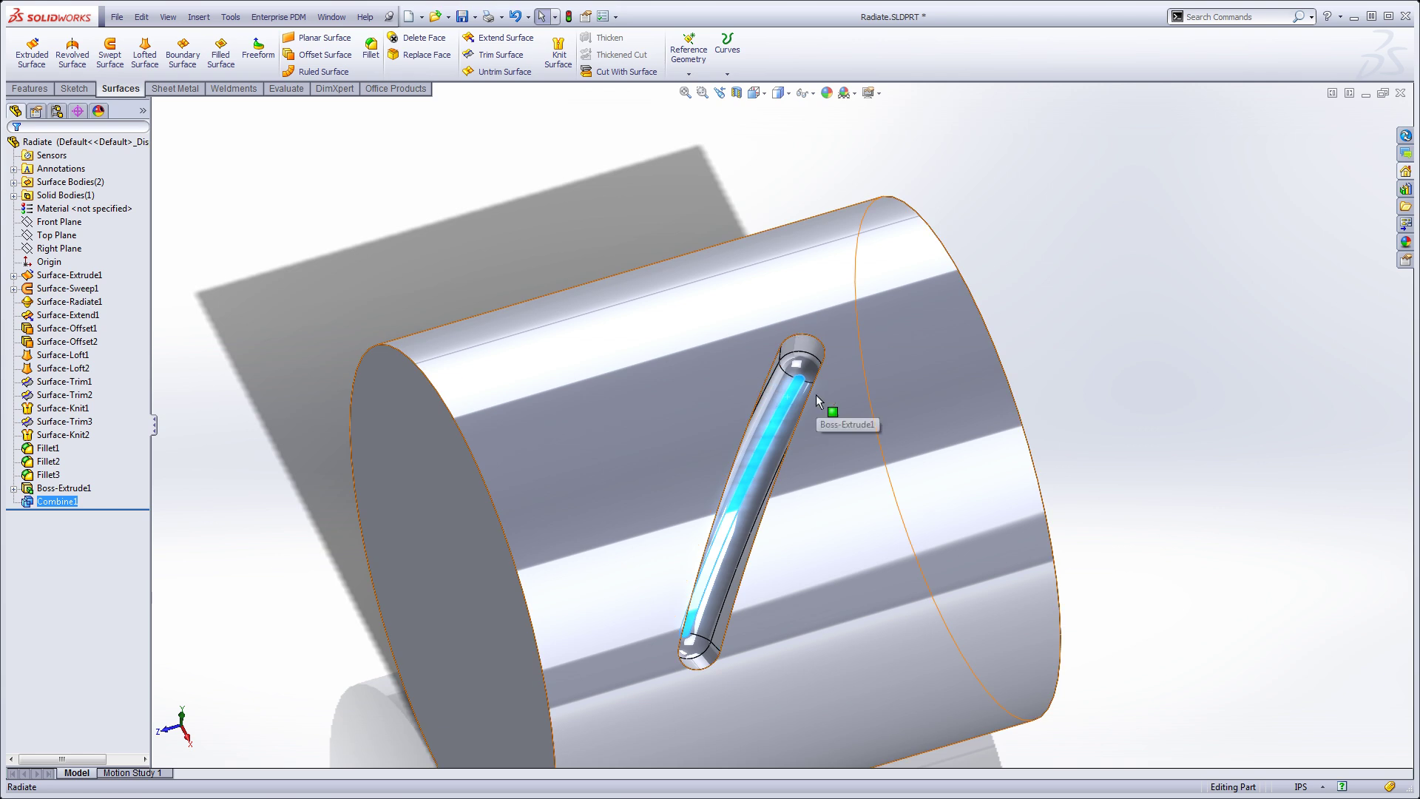
scroll(815, 394, "down", 2)
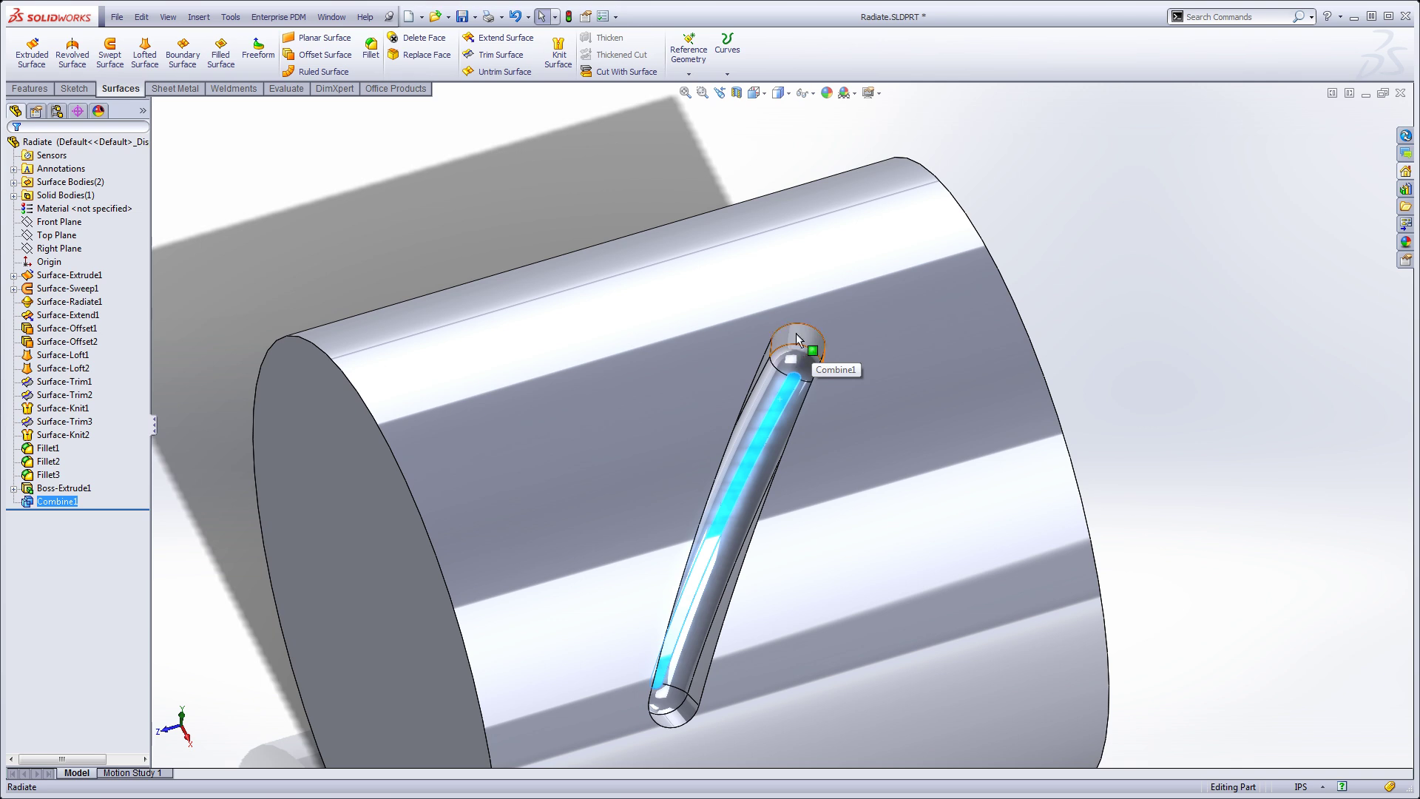
left_click(584, 214)
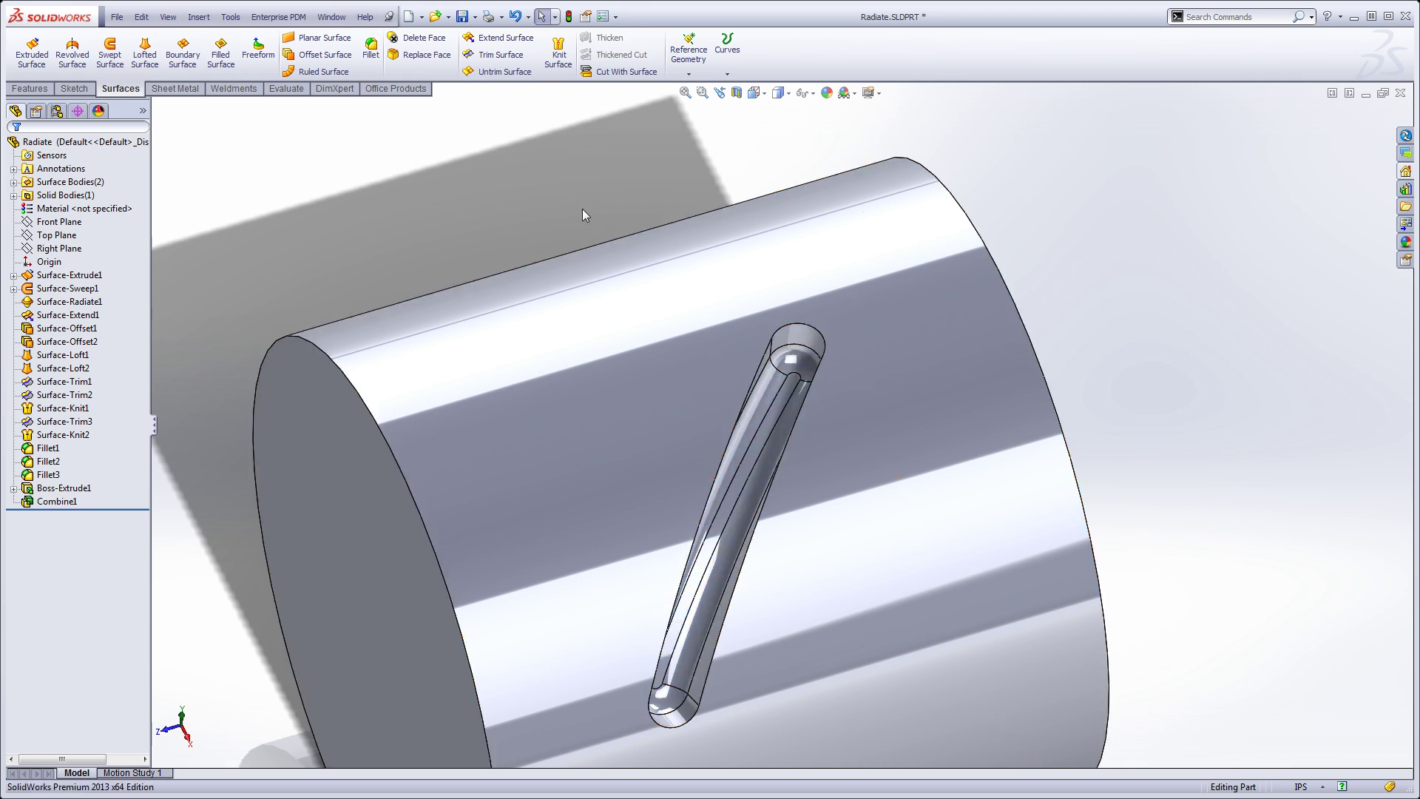
Step: Create a new blank part and start a sketch on its Front Plane
left_click(409, 16)
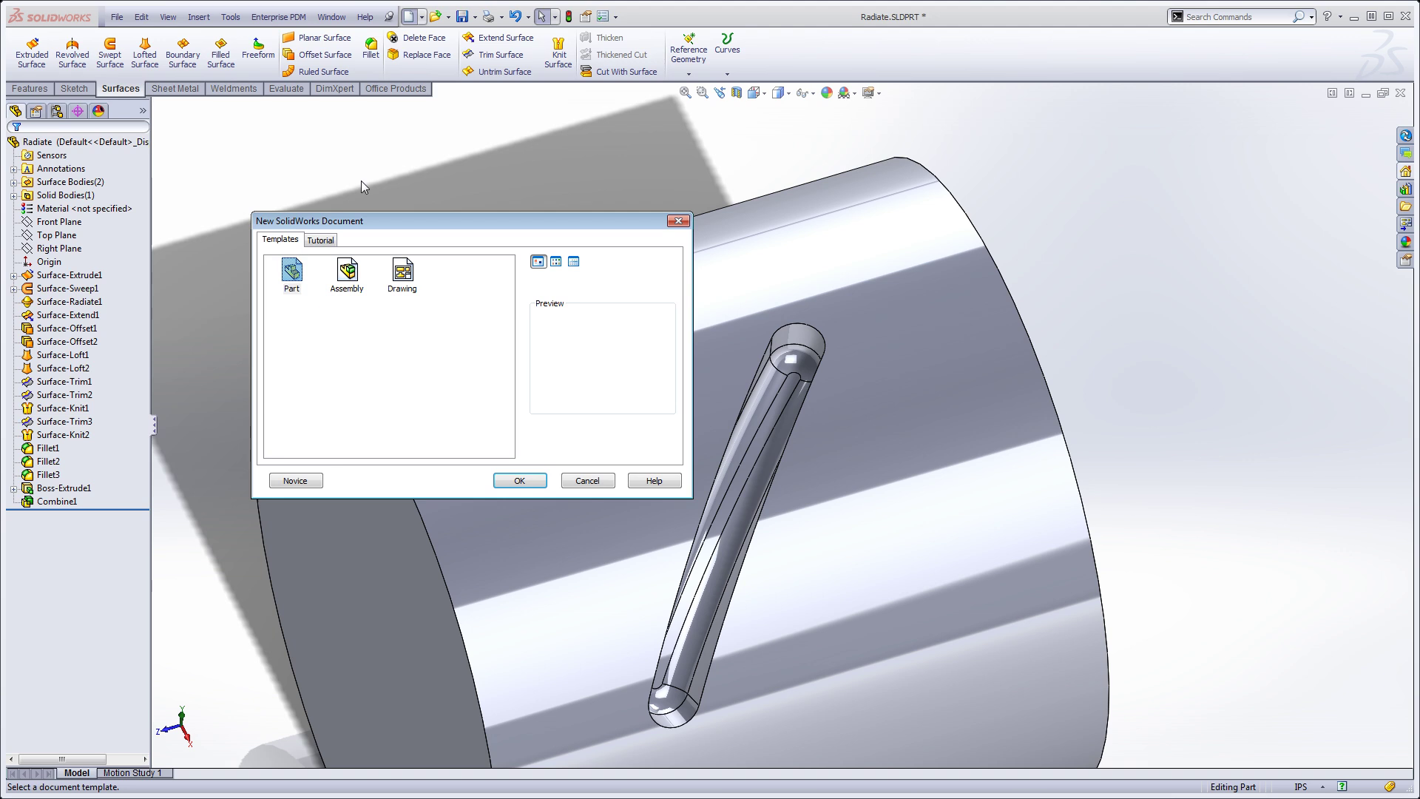
double_click(290, 272)
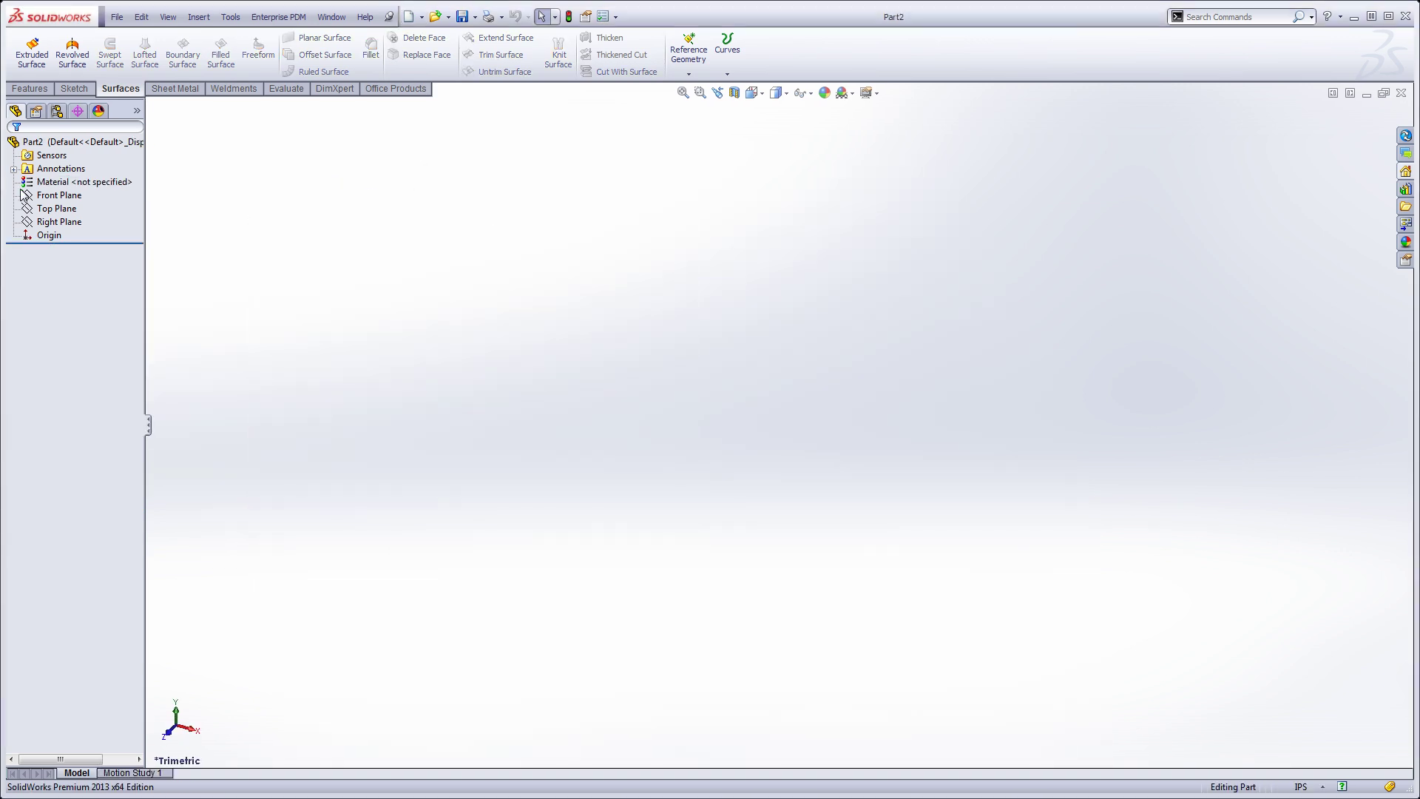
left_click(24, 196)
left_click(57, 180)
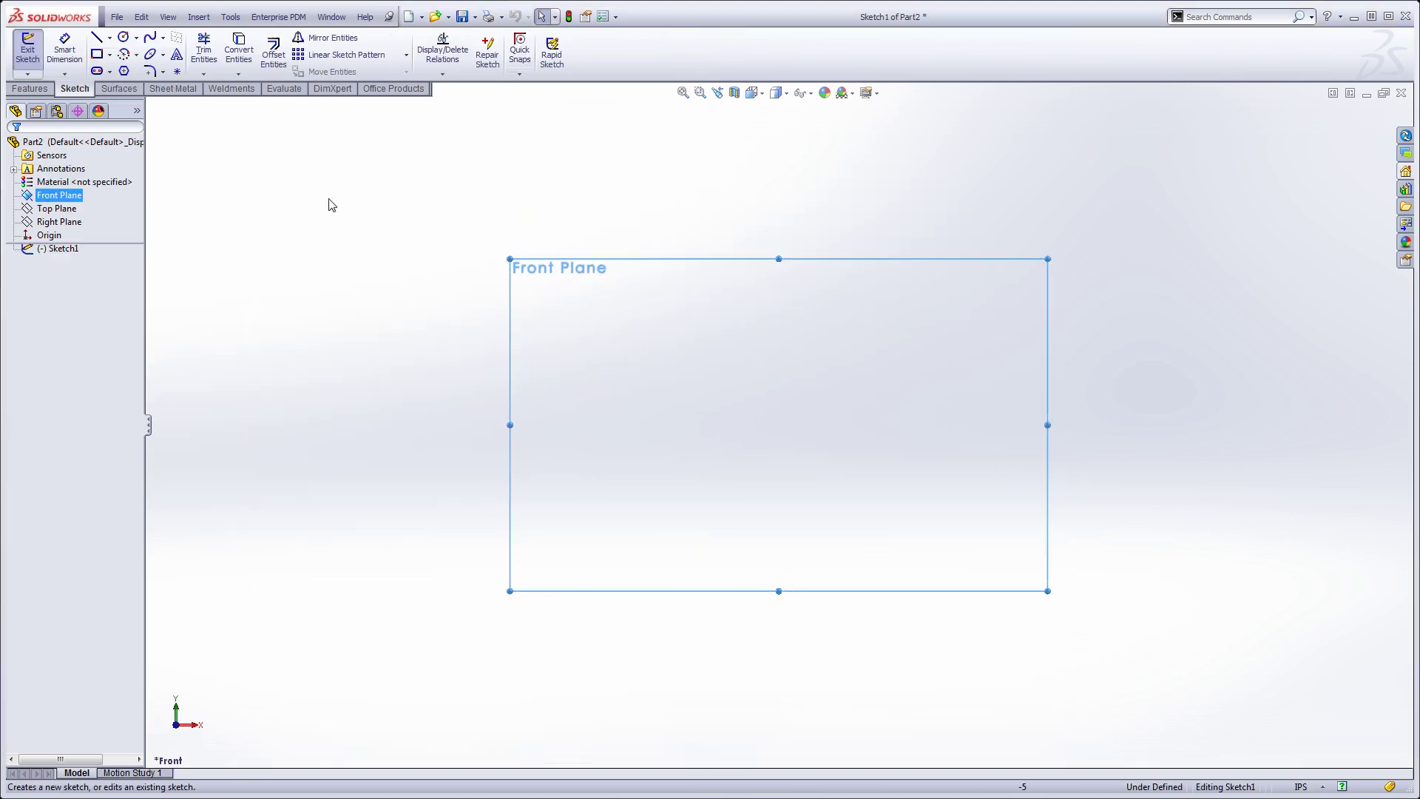
Step: Draw two concentric circles at the origin and dimension the outer diameter 4.00 in
left_click(124, 37)
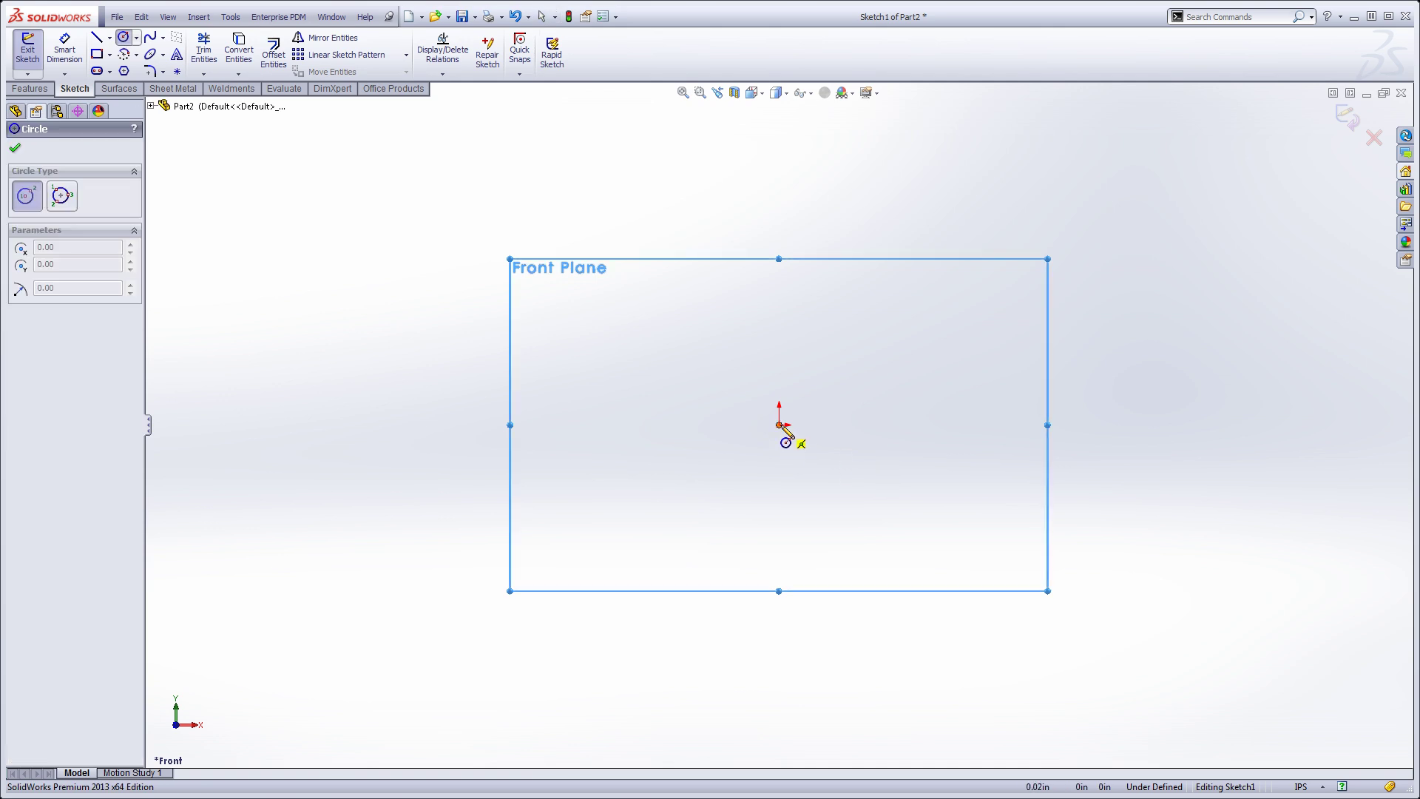
left_click_drag(780, 426, 892, 274)
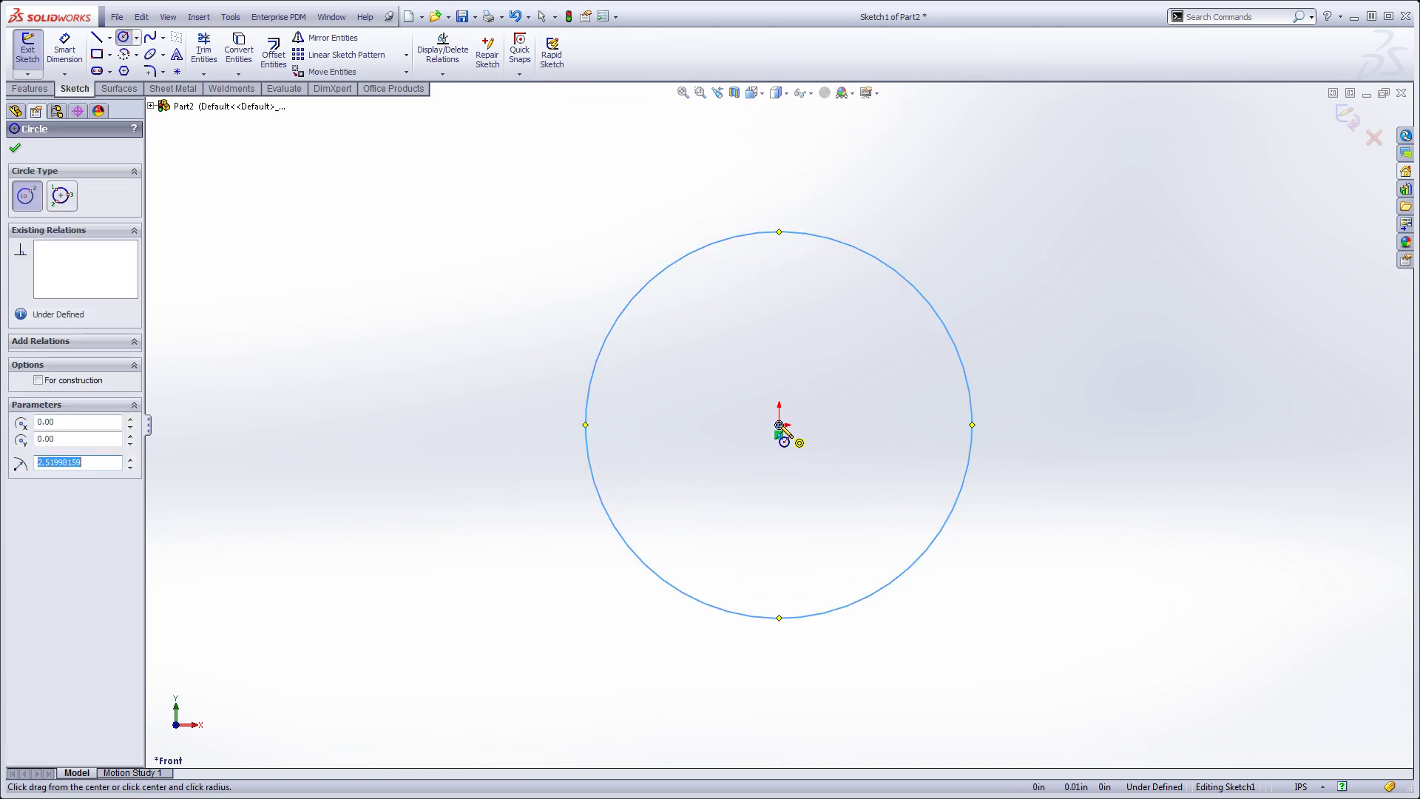
left_click_drag(779, 426, 835, 292)
right_click_drag(1141, 332, 945, 283)
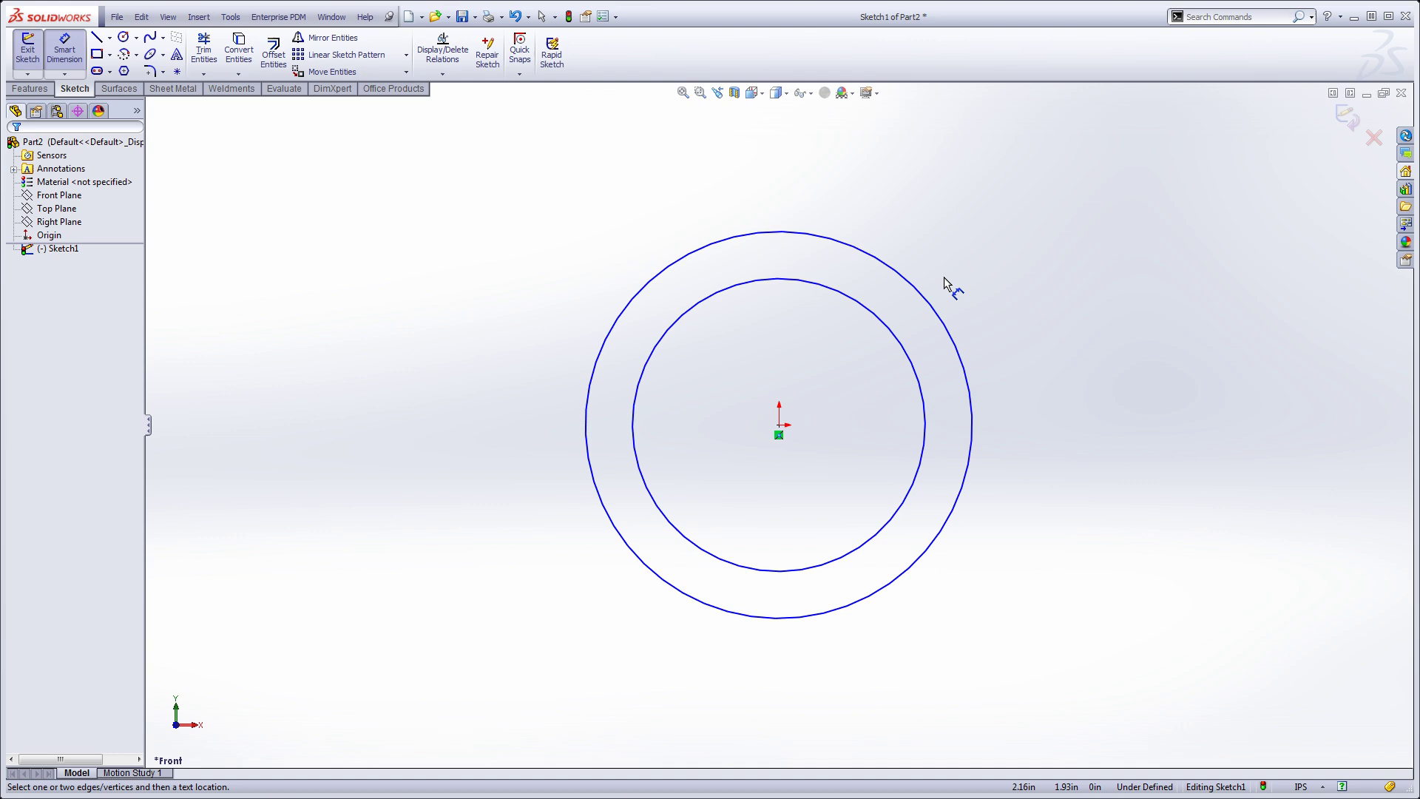
left_click(925, 291)
left_click(978, 272)
type("4")
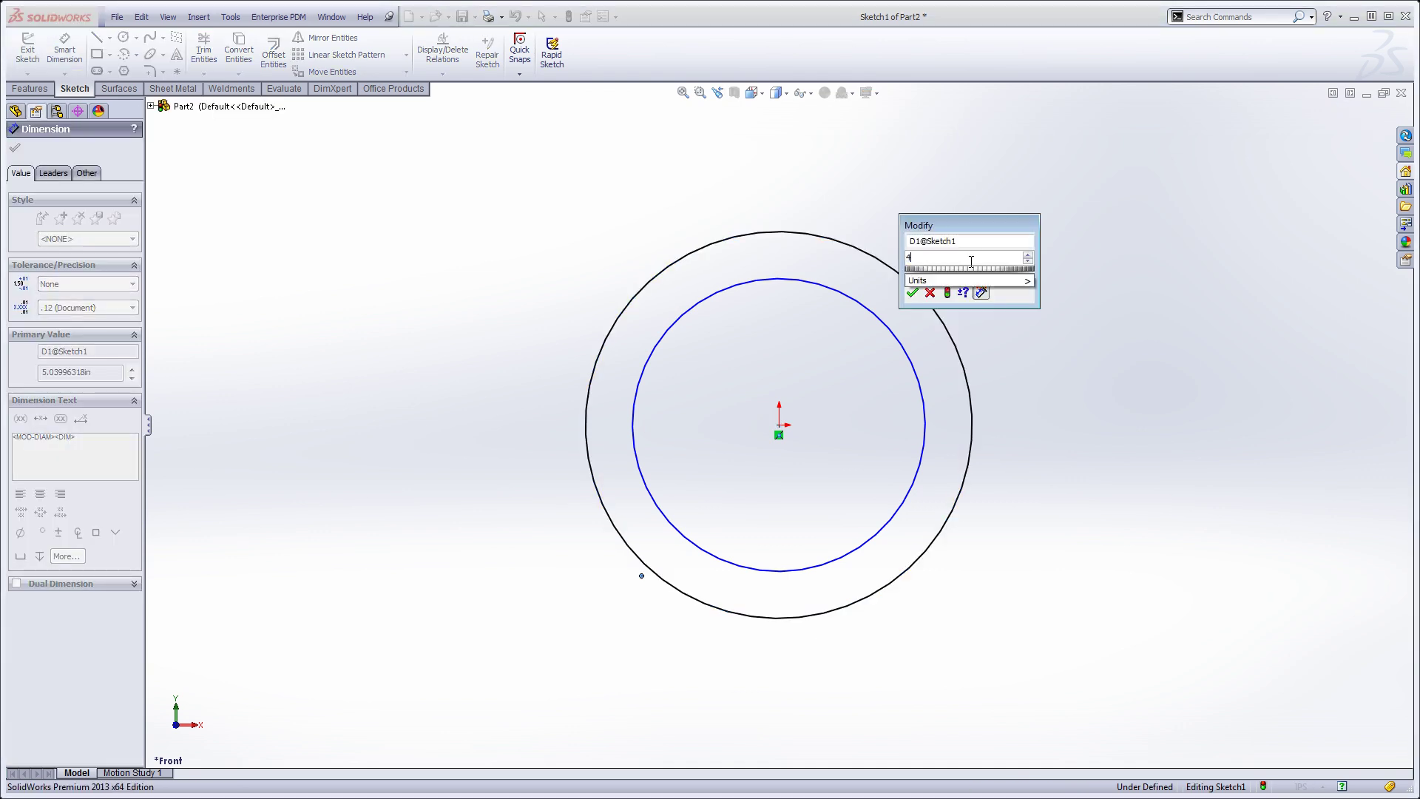
key("Return")
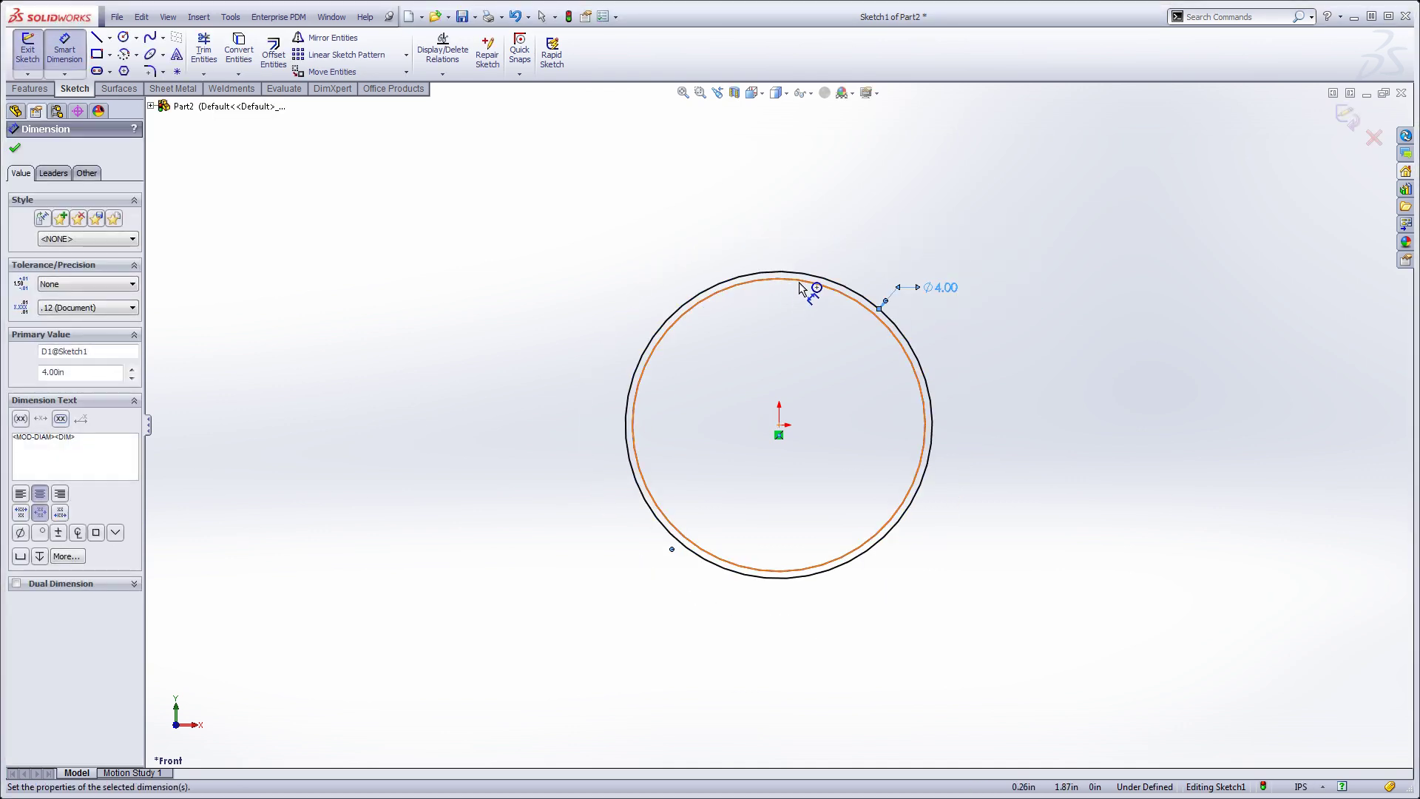
Step: Dimension the gap between the two circles as 0.50 in and move it beside them
left_click(799, 287)
left_click(798, 275)
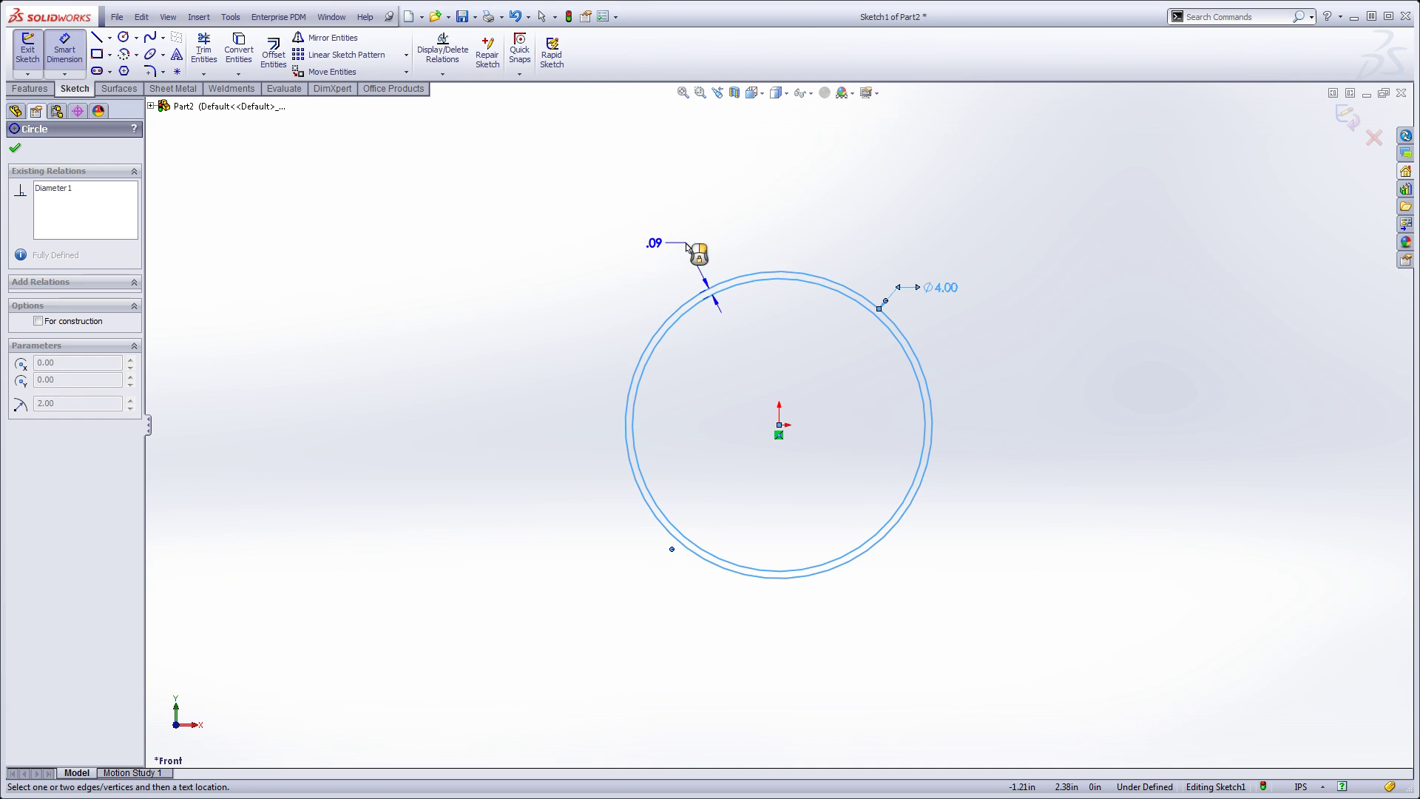
left_click(670, 251)
type("0.5")
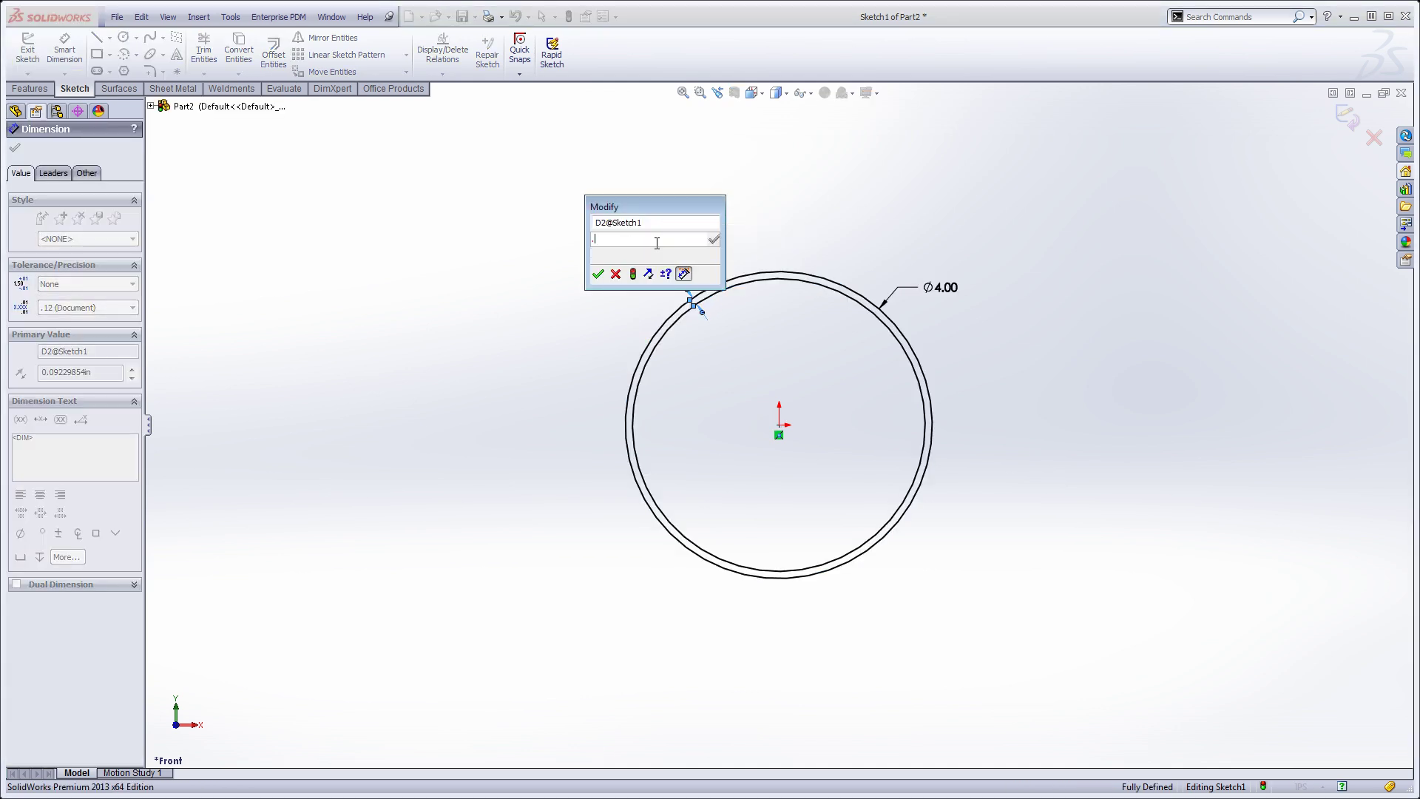
key("Return")
key("z")
key("z")
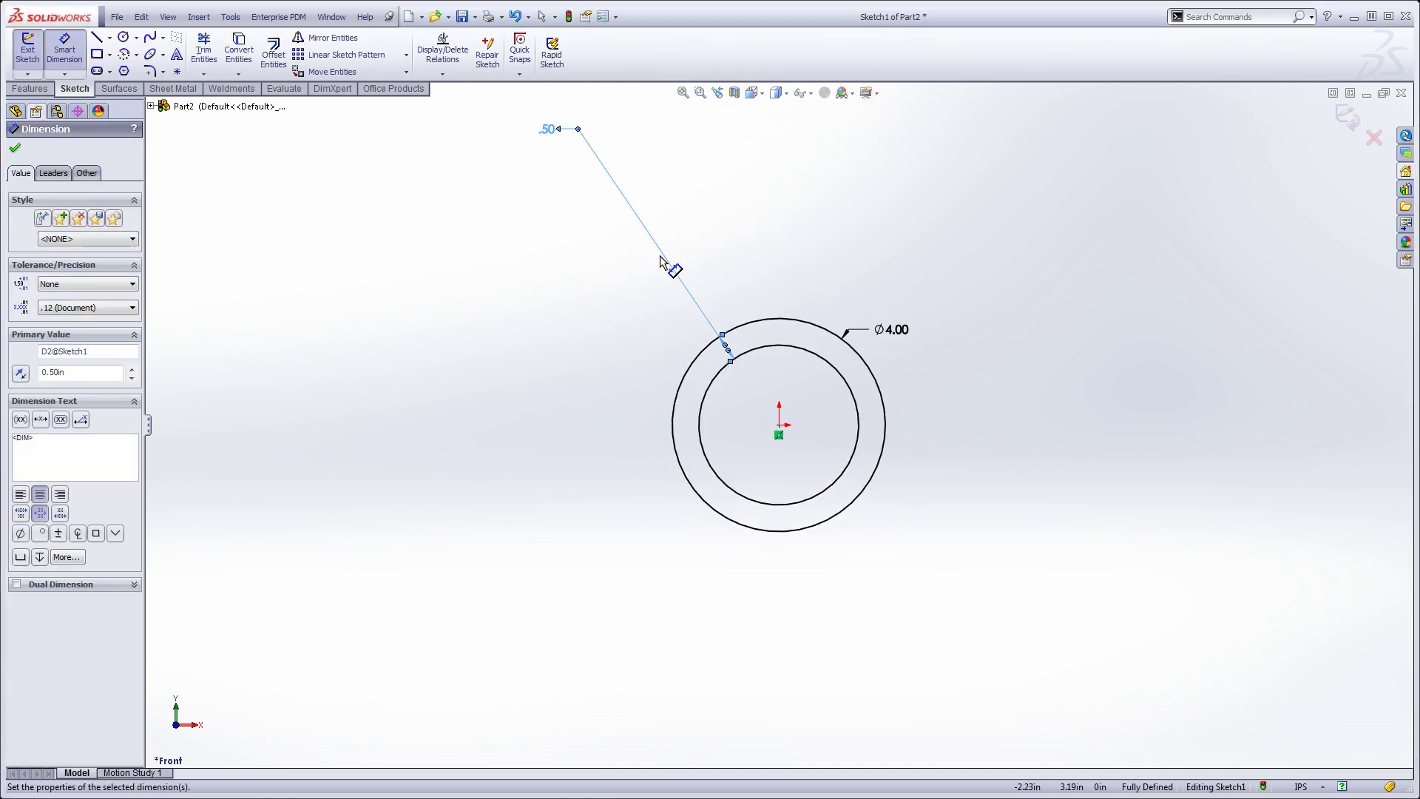
mouse_move(629, 220)
left_mouse_down()
mouse_move(625, 239)
mouse_move(710, 349)
left_mouse_up()
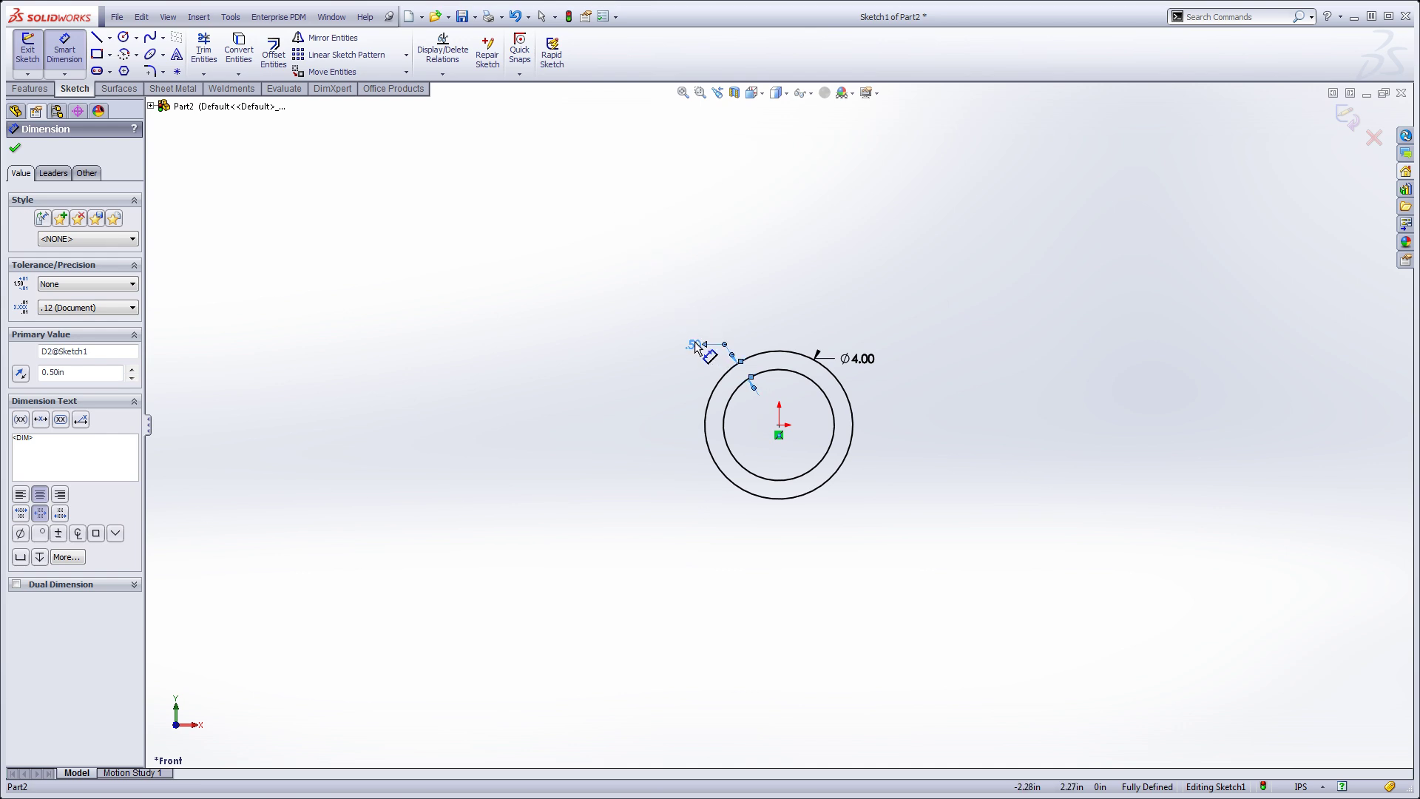
Step: Change the outer circle's diameter from 4.00 to 5.00 in
scroll(842, 358, "down", 5)
double_click(880, 357)
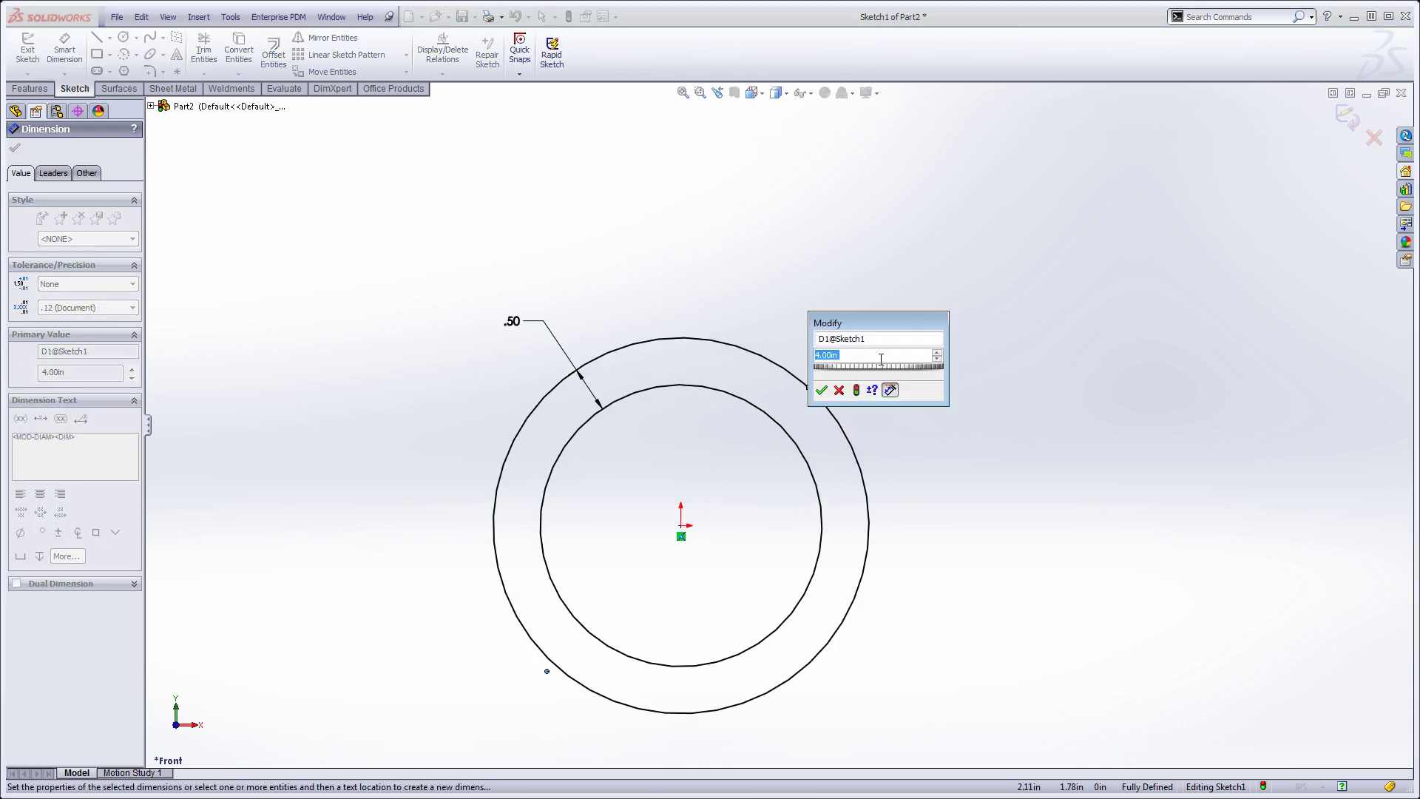
type("5")
key("Return")
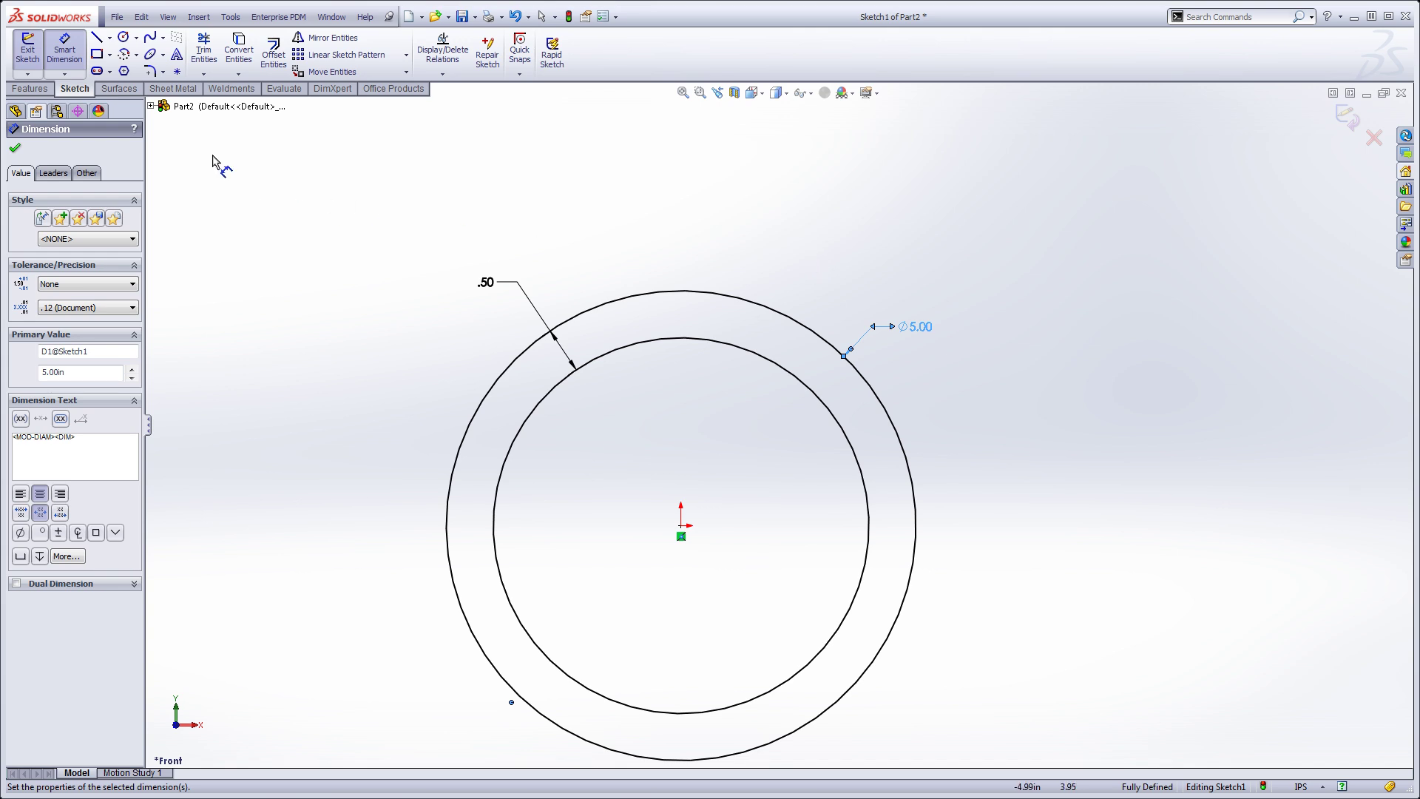
left_click(117, 90)
Step: Extrude both circles as a surface 8.00 in deep, creating Surface-Extrude1
left_click(32, 54)
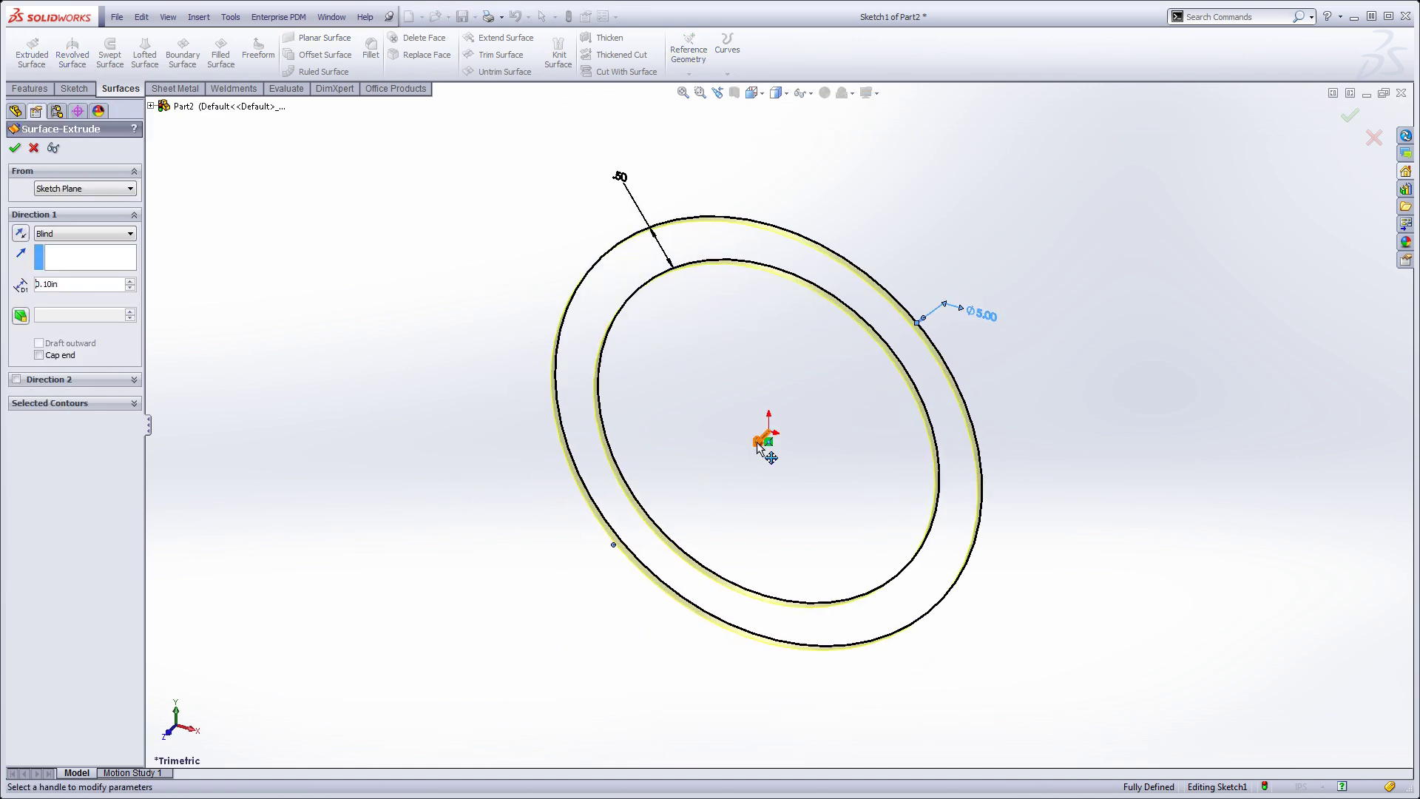
left_click_drag(762, 442, 544, 574)
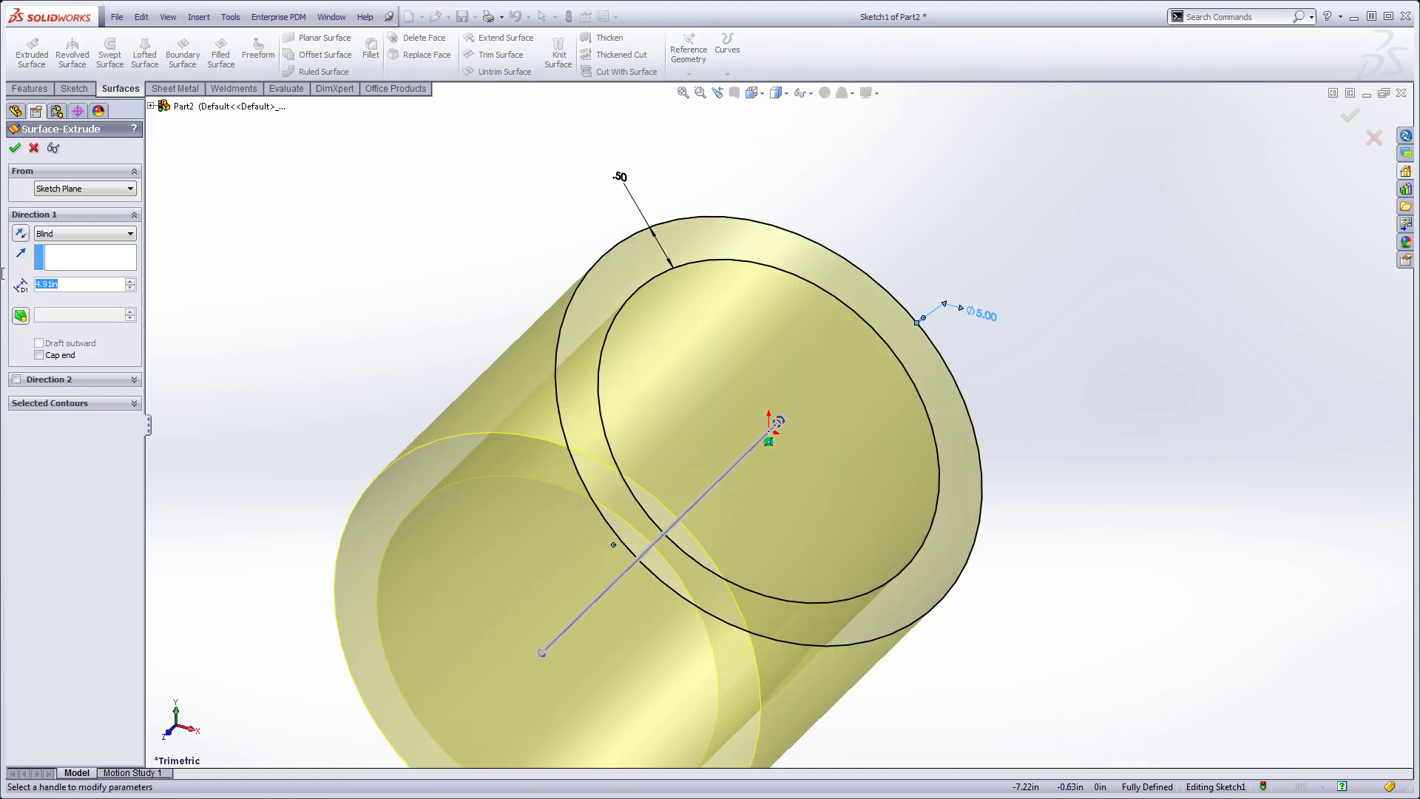
type("8")
key("Return")
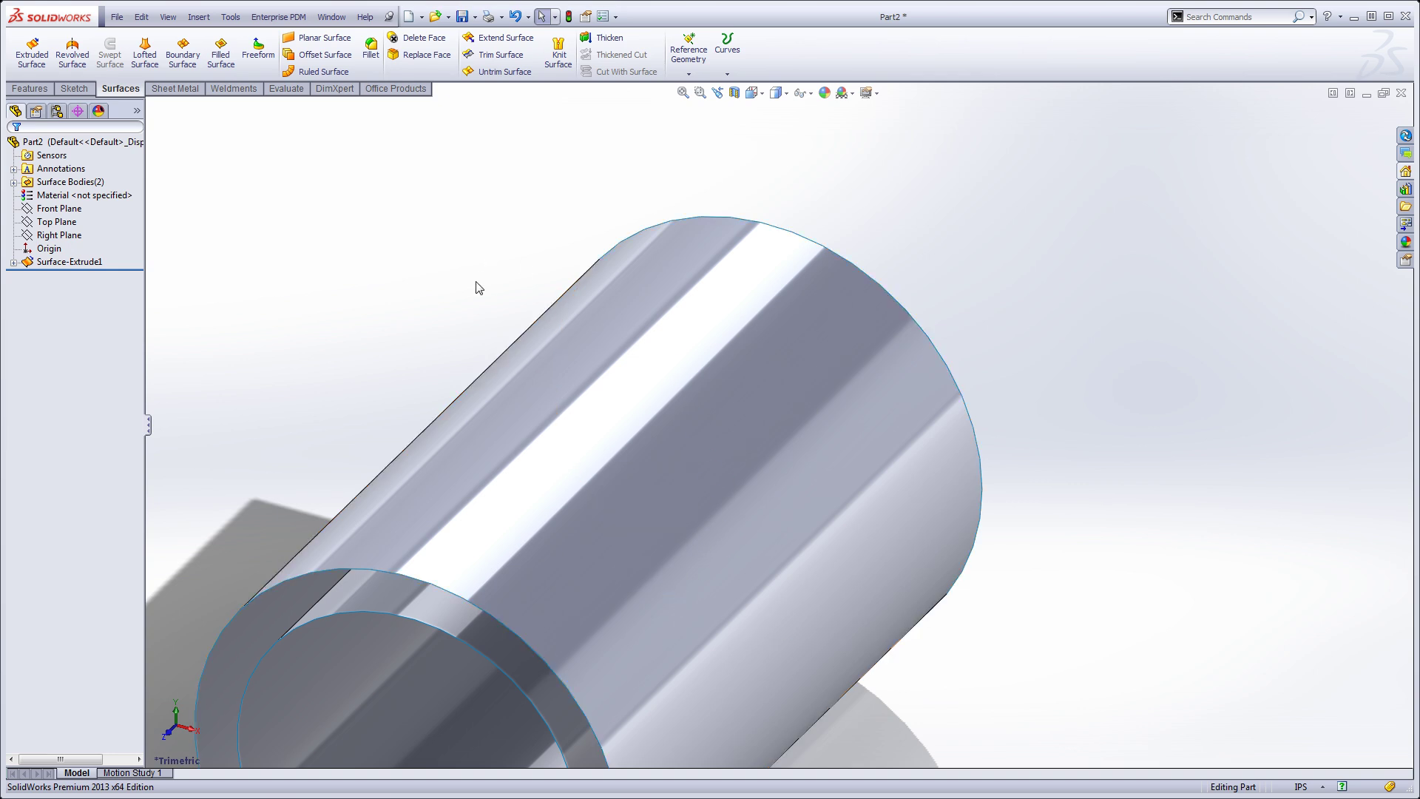
Step: Start a sketch on the Top Plane and view it Normal To
left_click(52, 222)
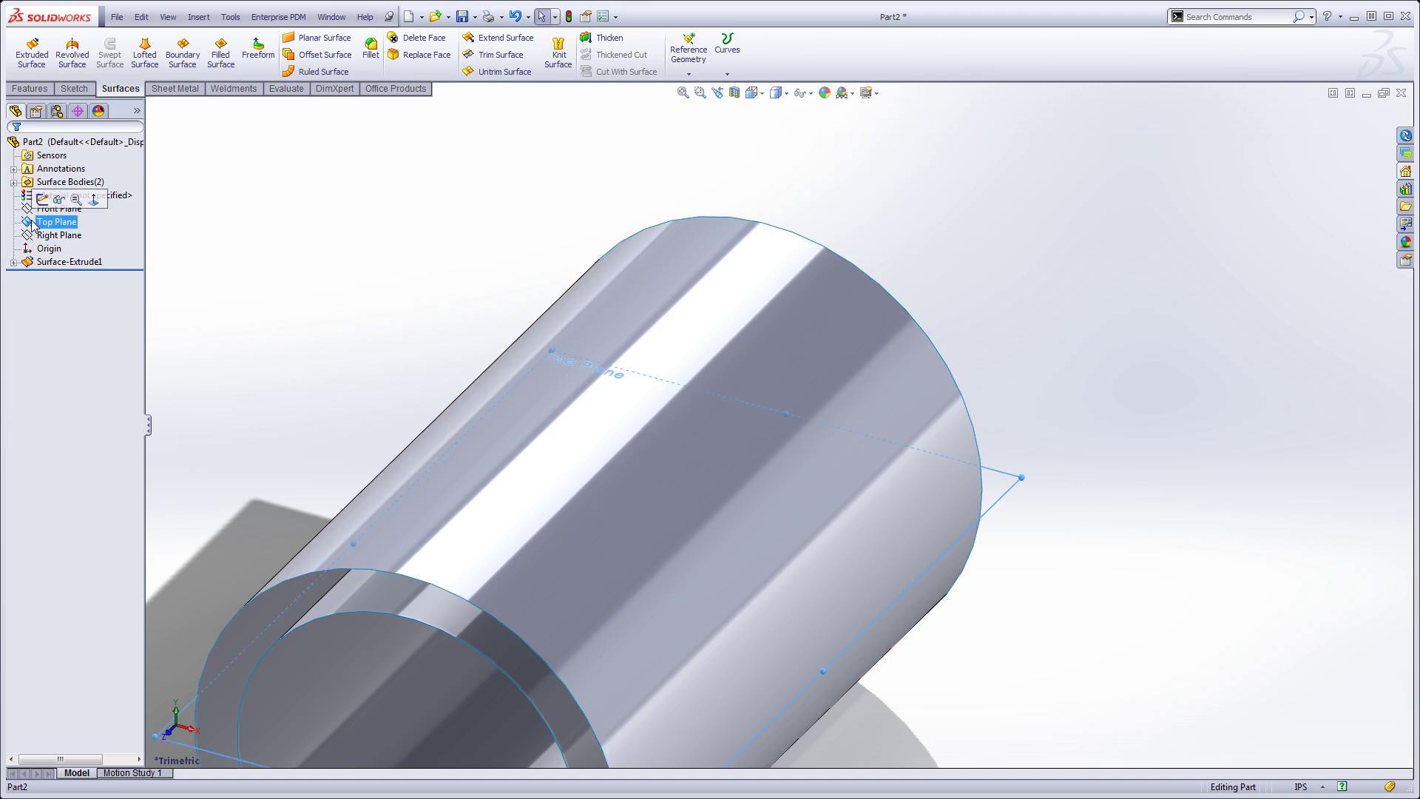
left_click(41, 200)
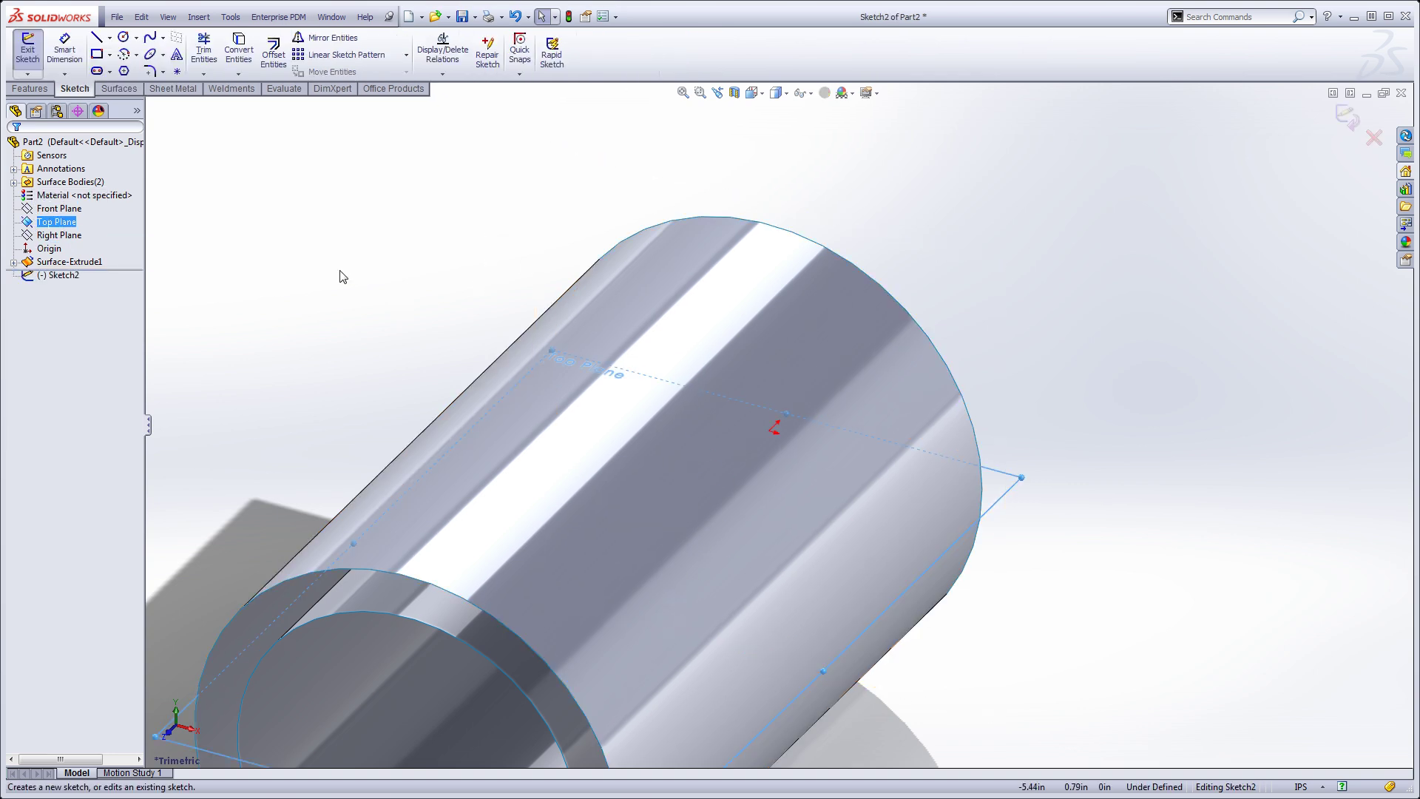
left_click(756, 93)
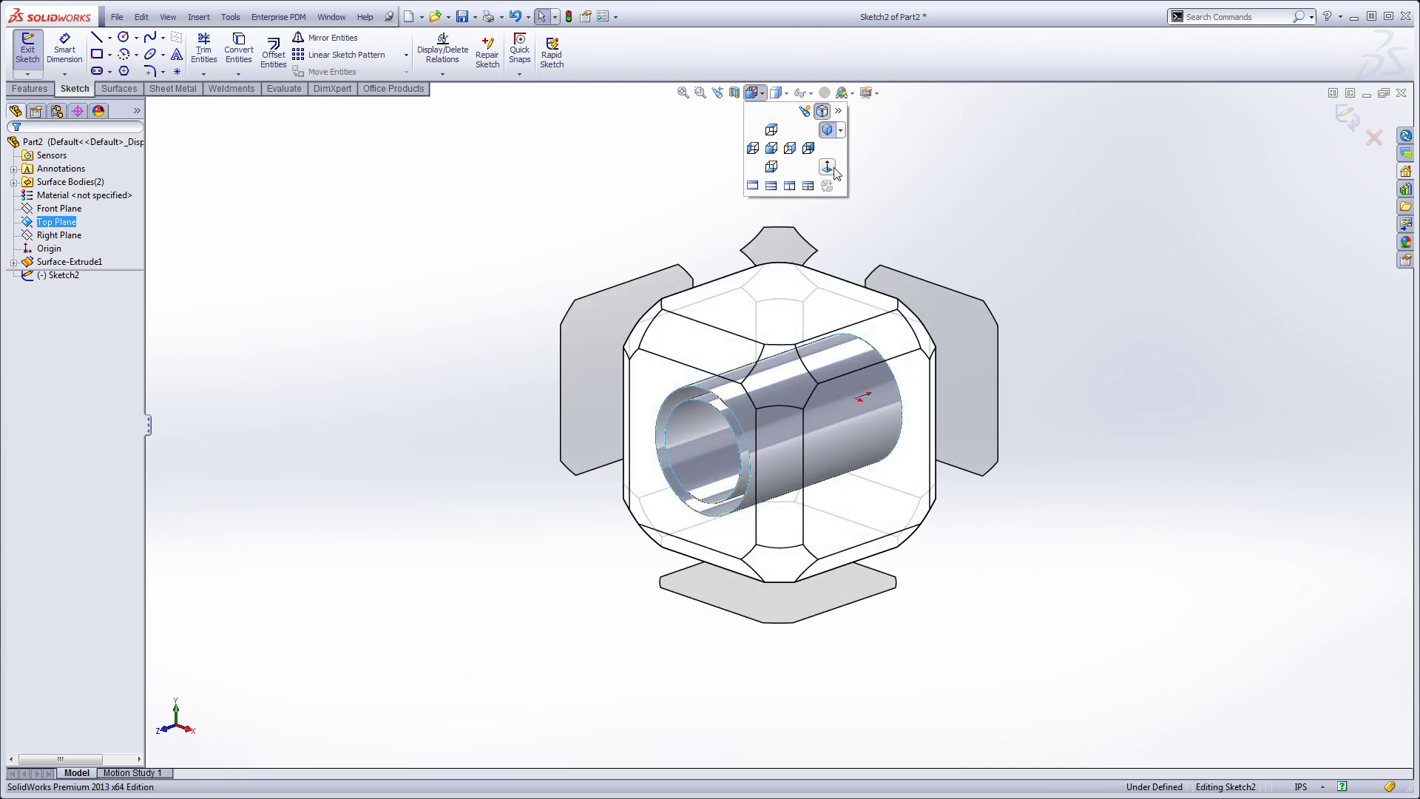
left_click(828, 168)
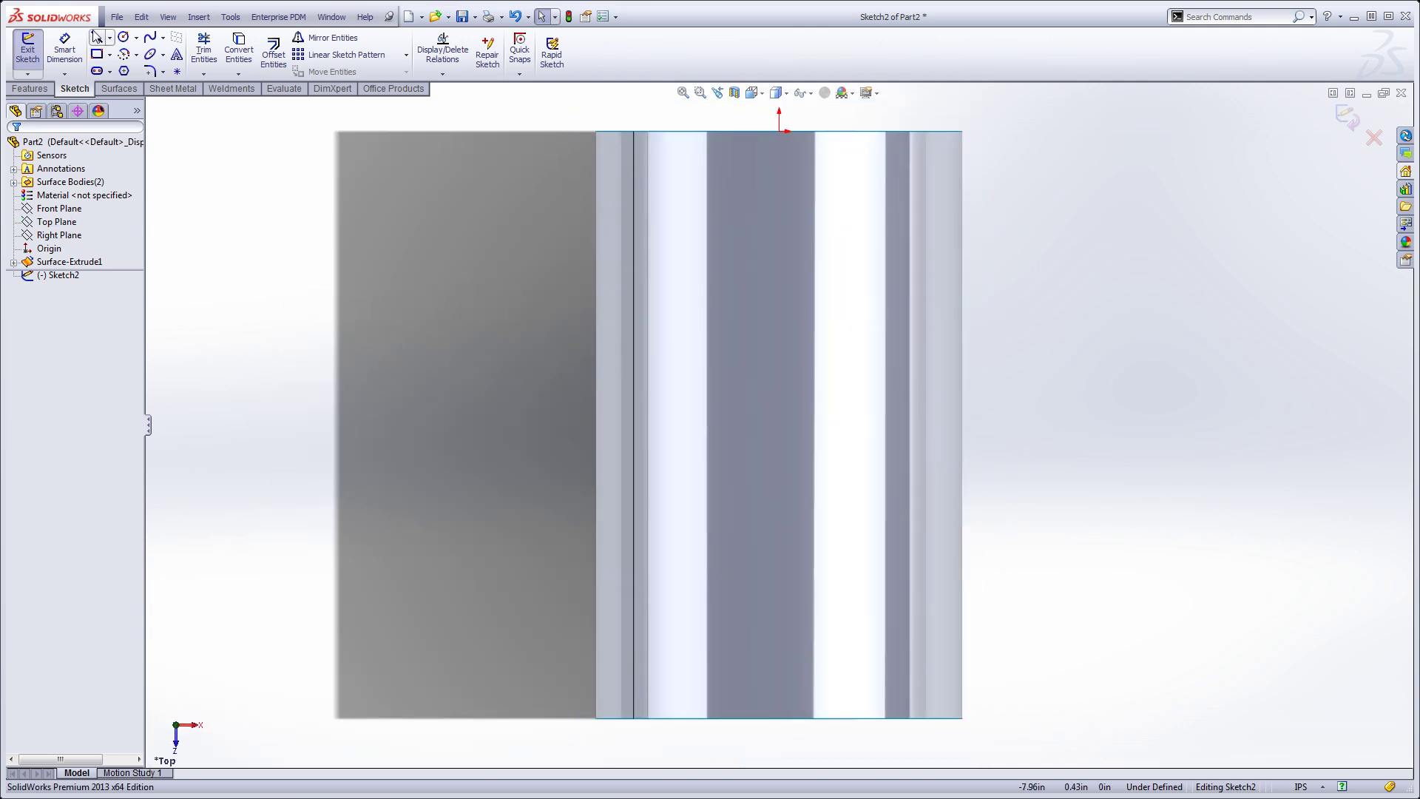
Step: Draw a vertical line down from the origin, then a diagonal slanting down-right
left_click(98, 37)
left_click(778, 131)
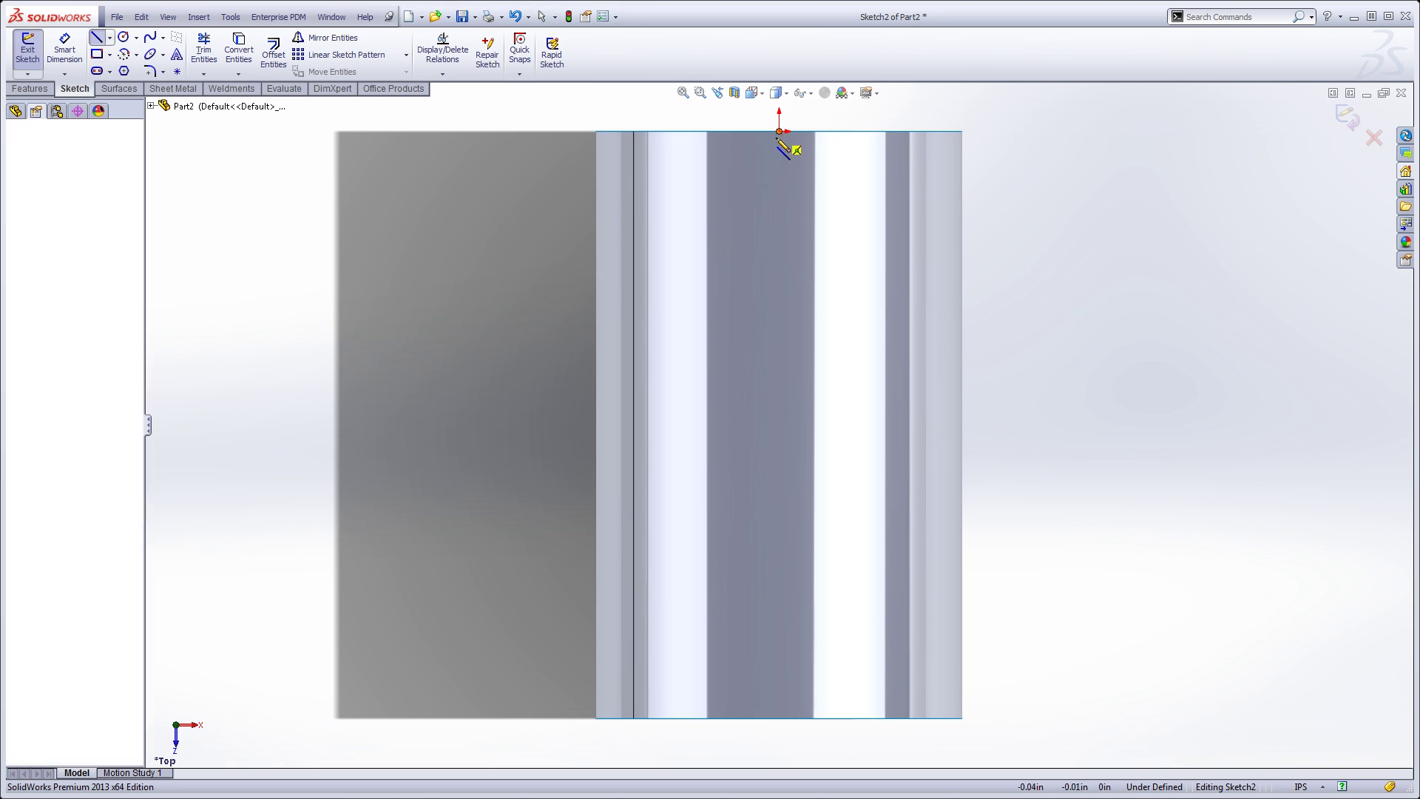
left_click(779, 245)
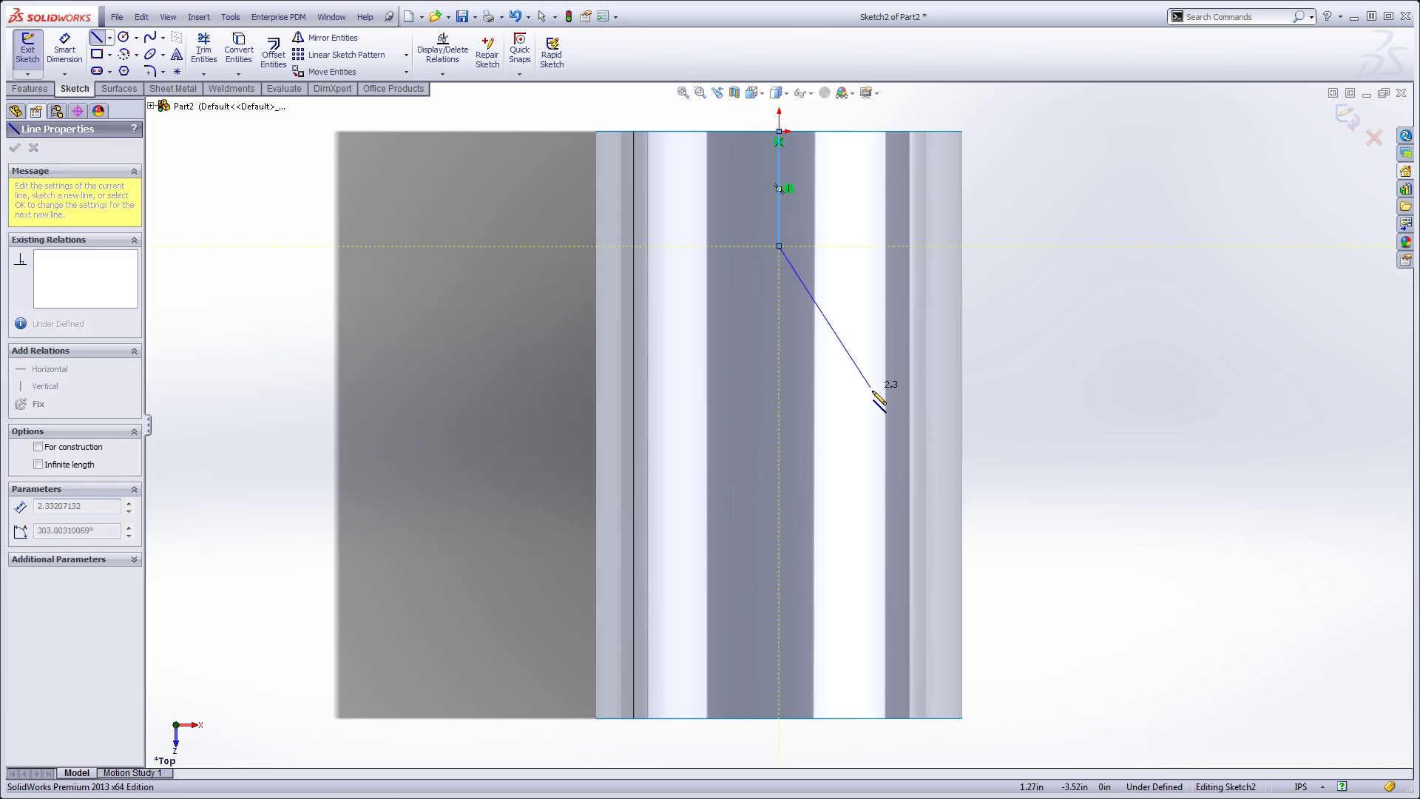
left_click(905, 403)
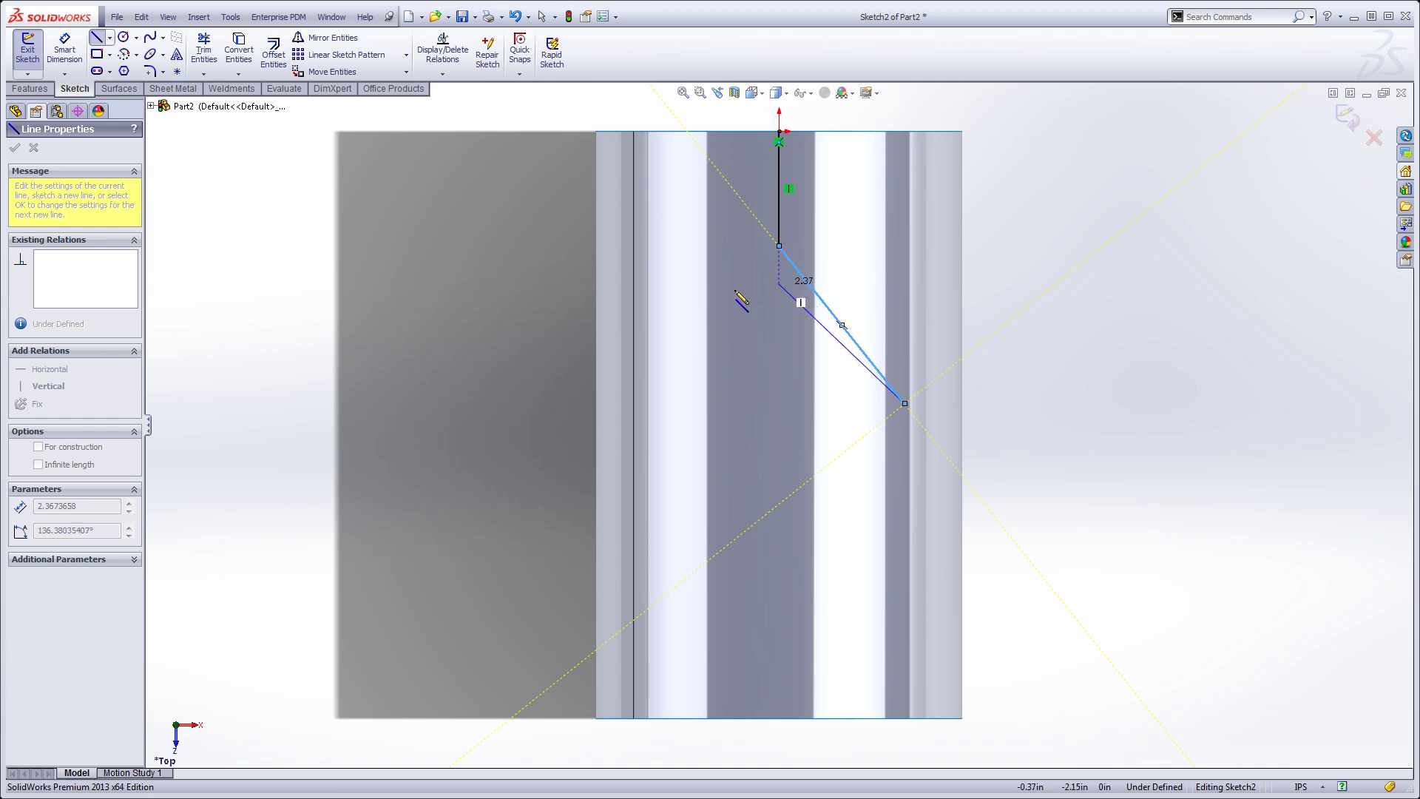
Step: Dimension the vertical line 2.00 and the angle between the two lines 135°
left_click(64, 51)
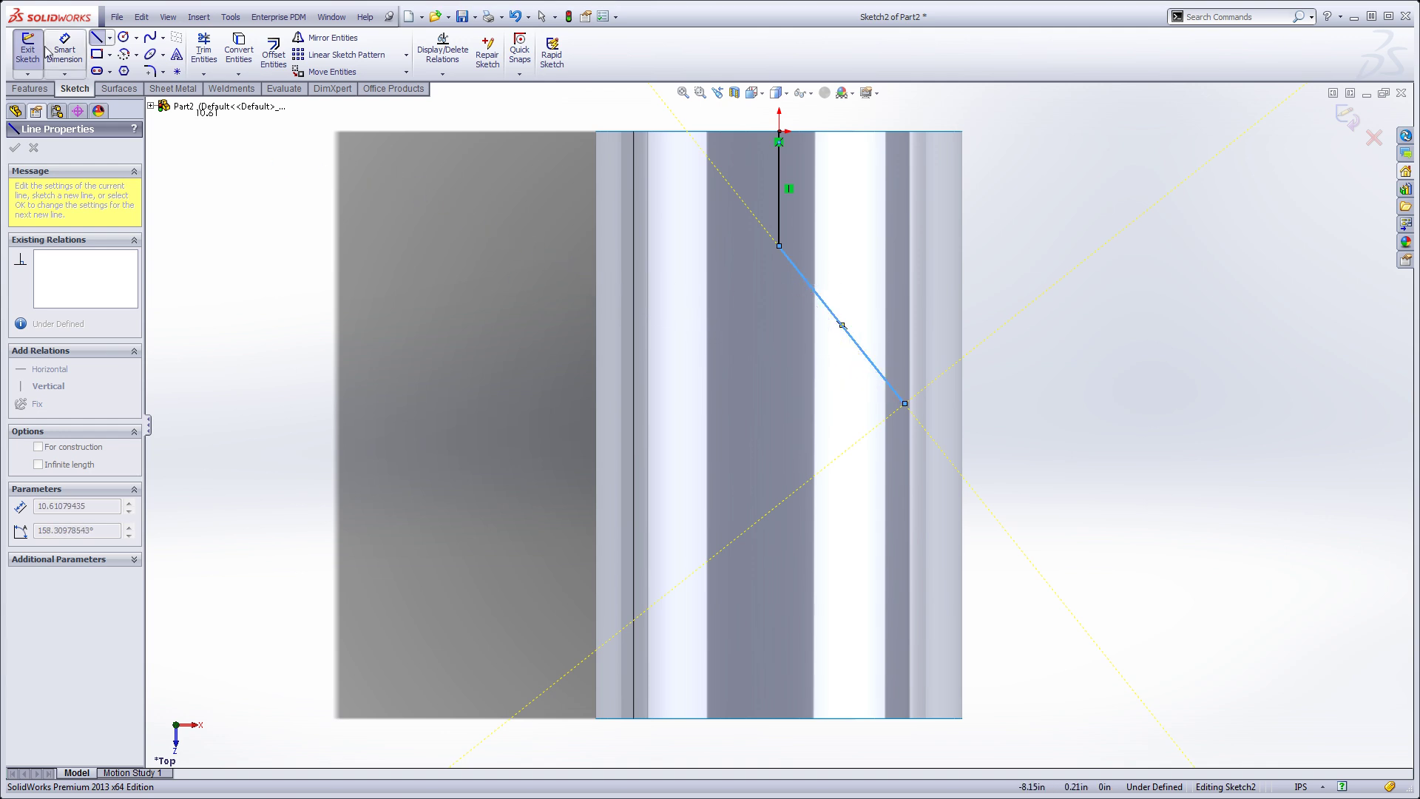
left_click(779, 190)
left_click(548, 198)
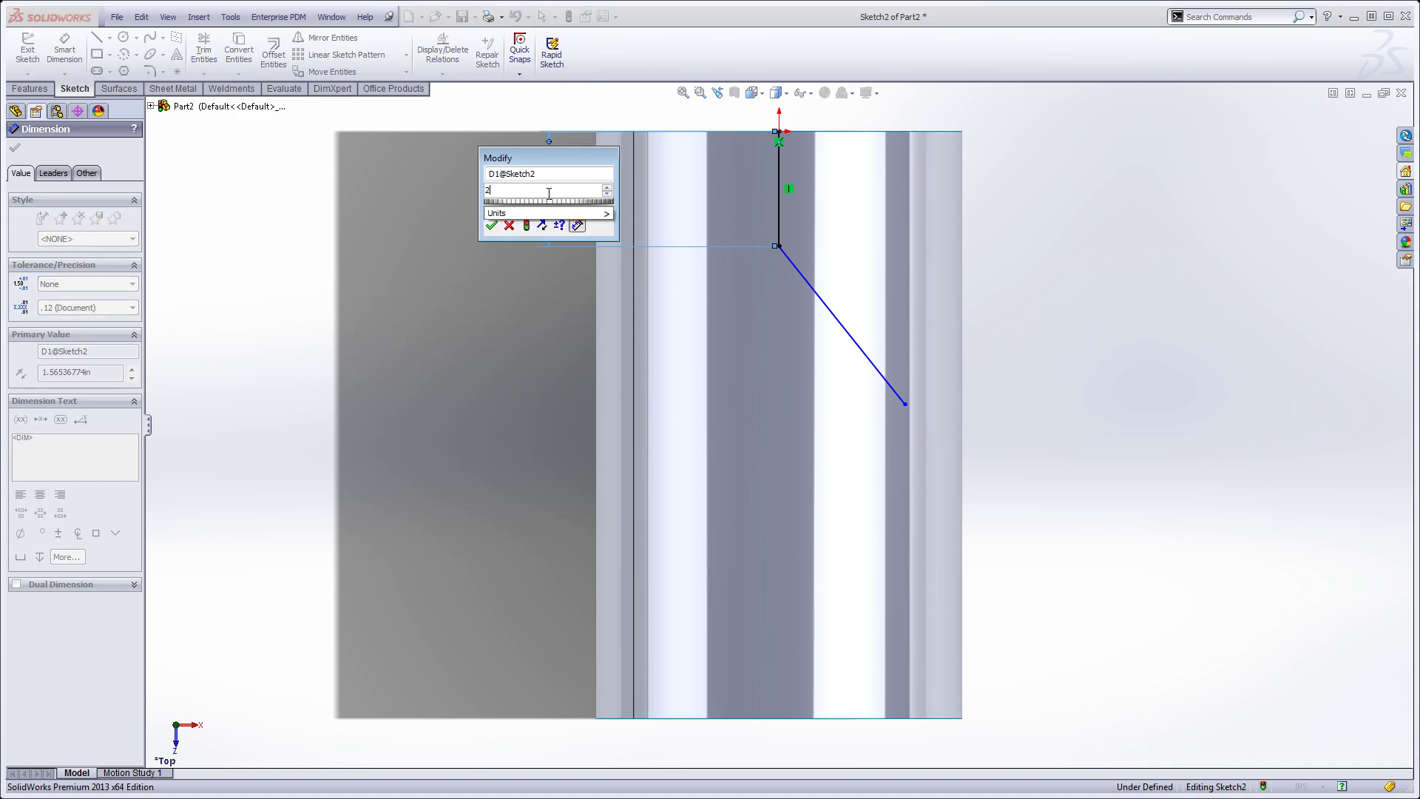
key("Return")
left_click(811, 319)
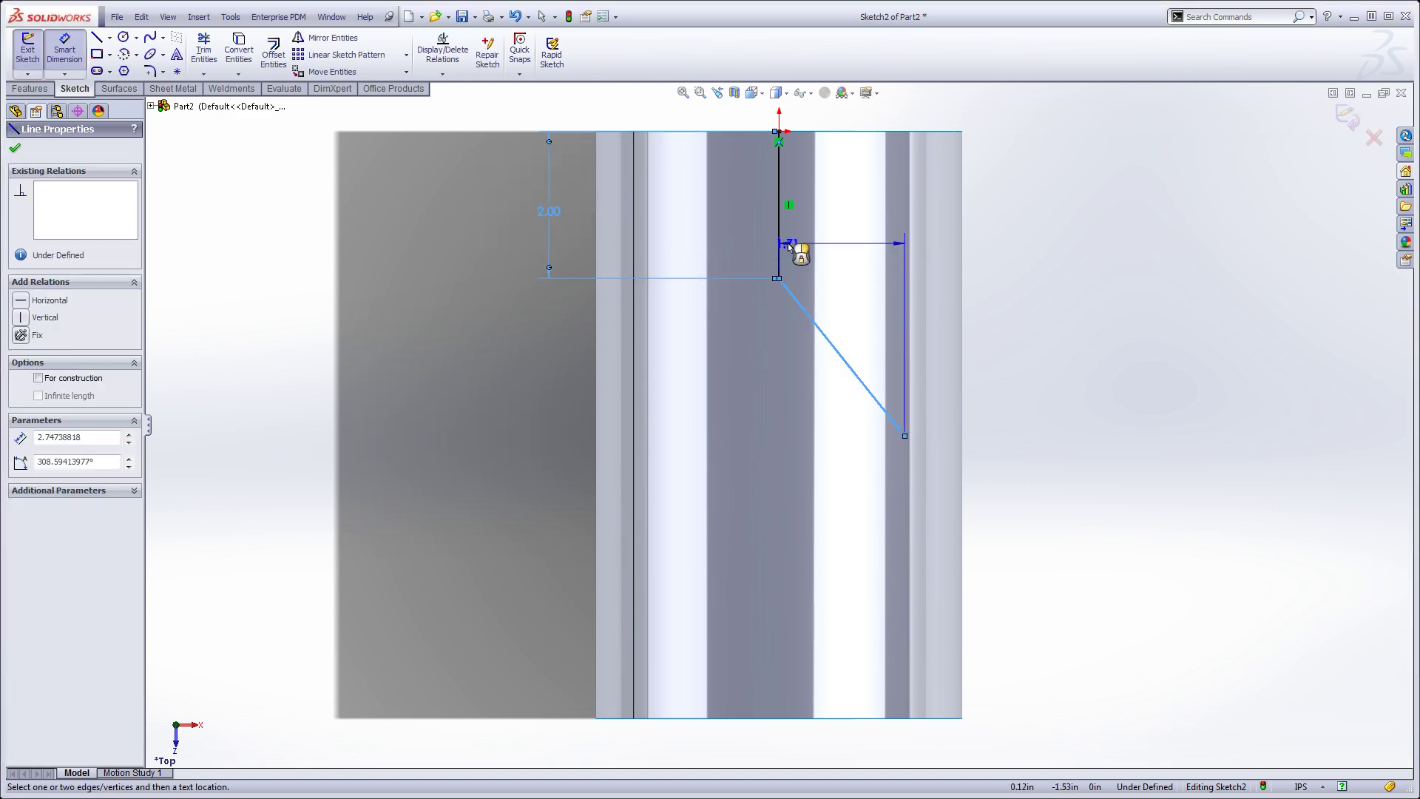
left_click(782, 242)
left_click(843, 274)
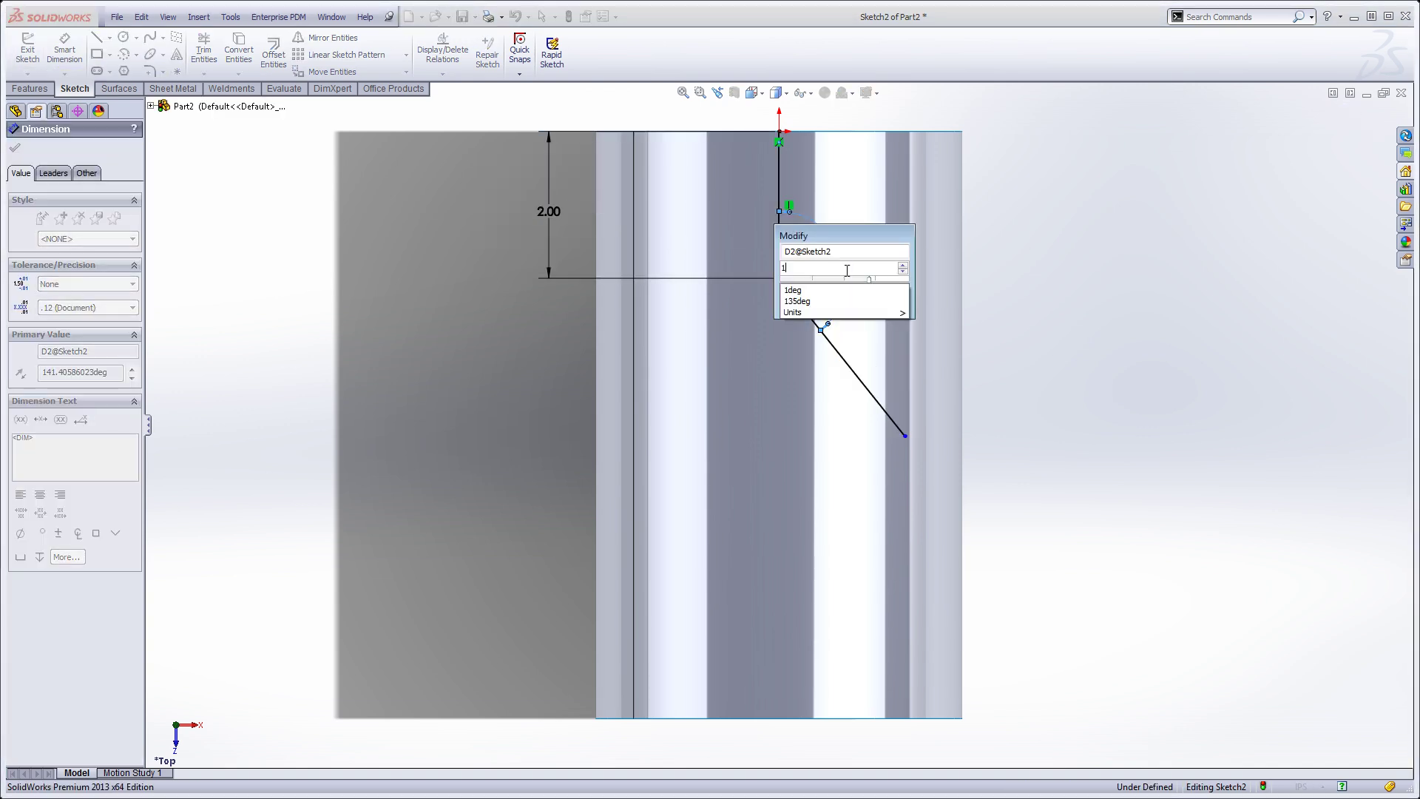
type("135")
key("Return")
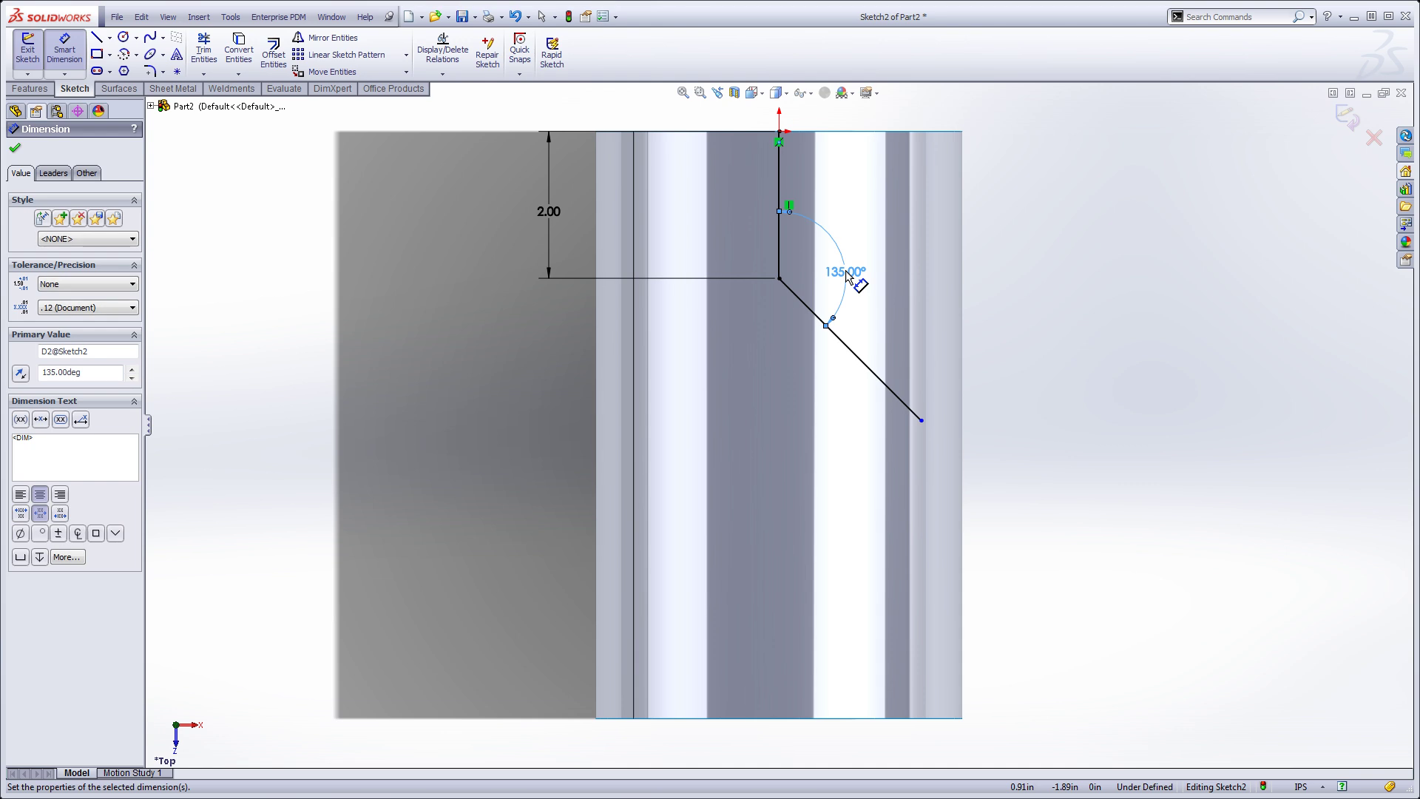
Step: Dimension the diagonal line's length as 3.25
left_click(818, 318)
left_click(789, 374)
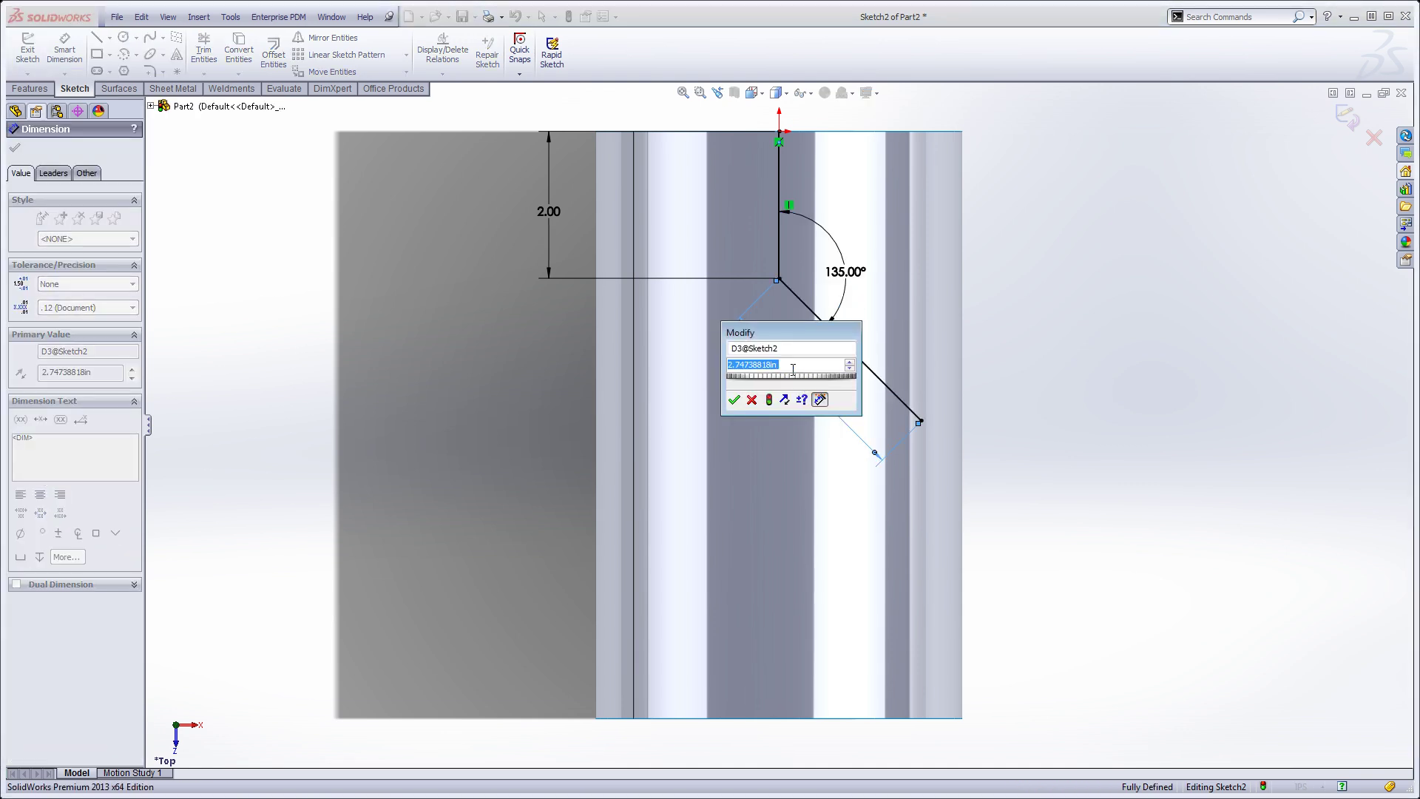
type("3.25")
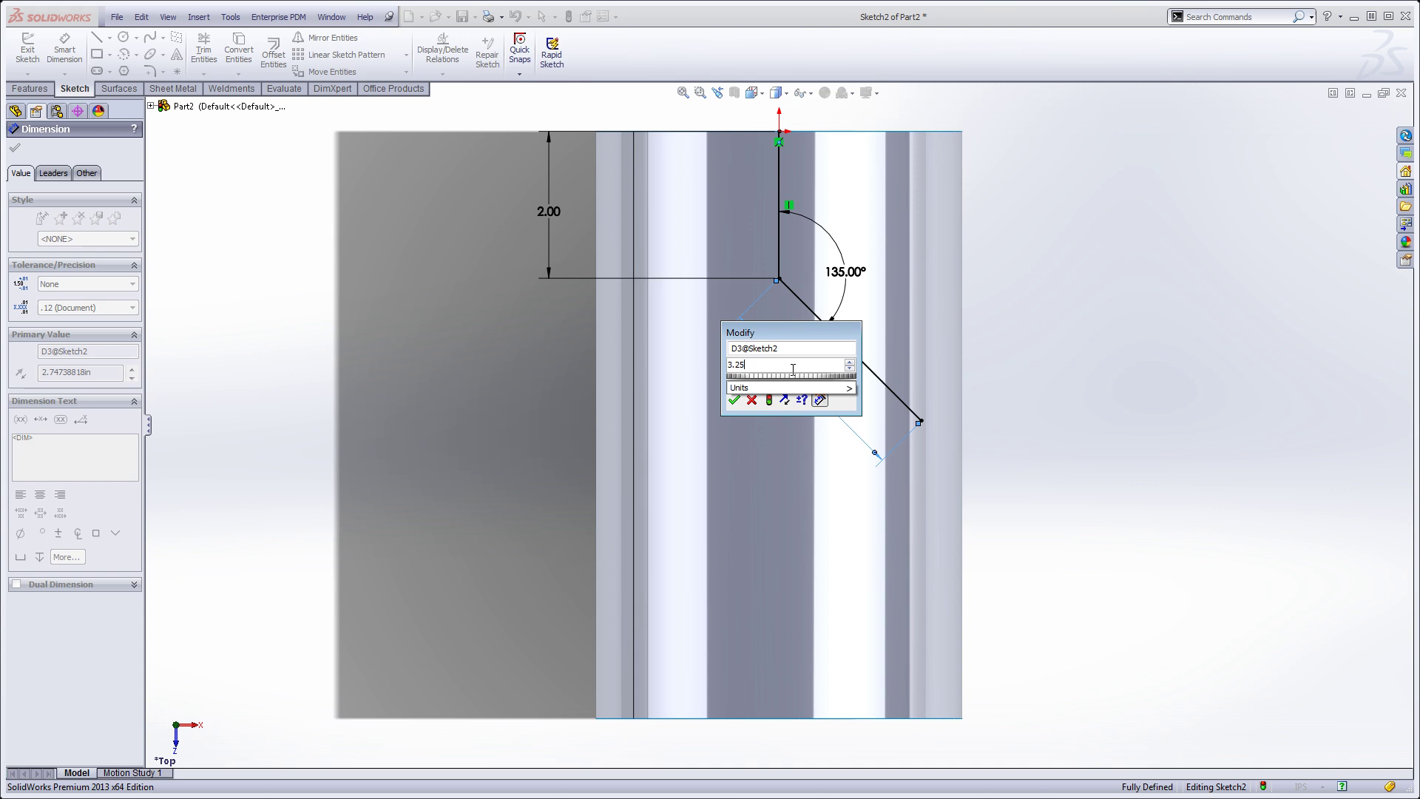
key("Return")
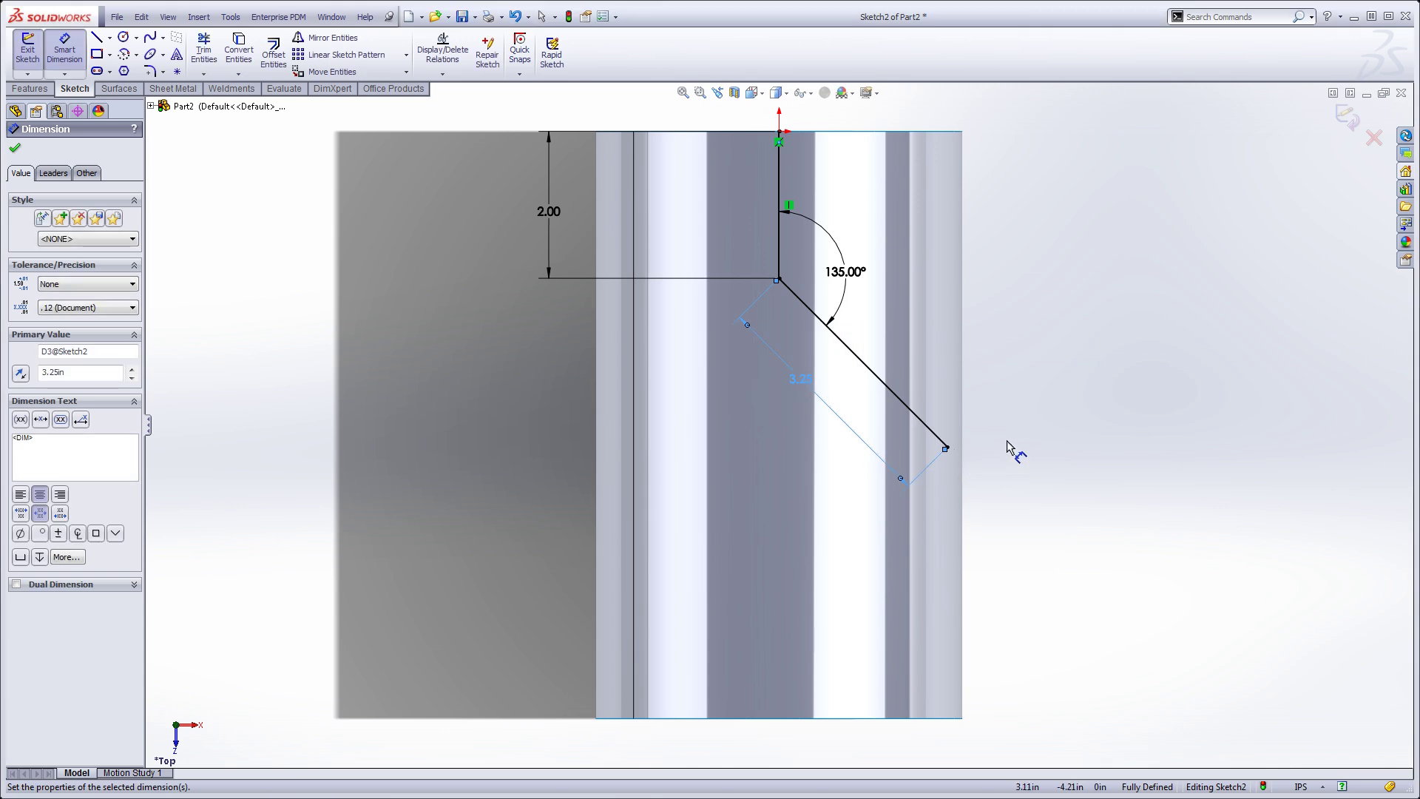
Step: Convert the vertical line to construction geometry and exit the sketch
key("Escape")
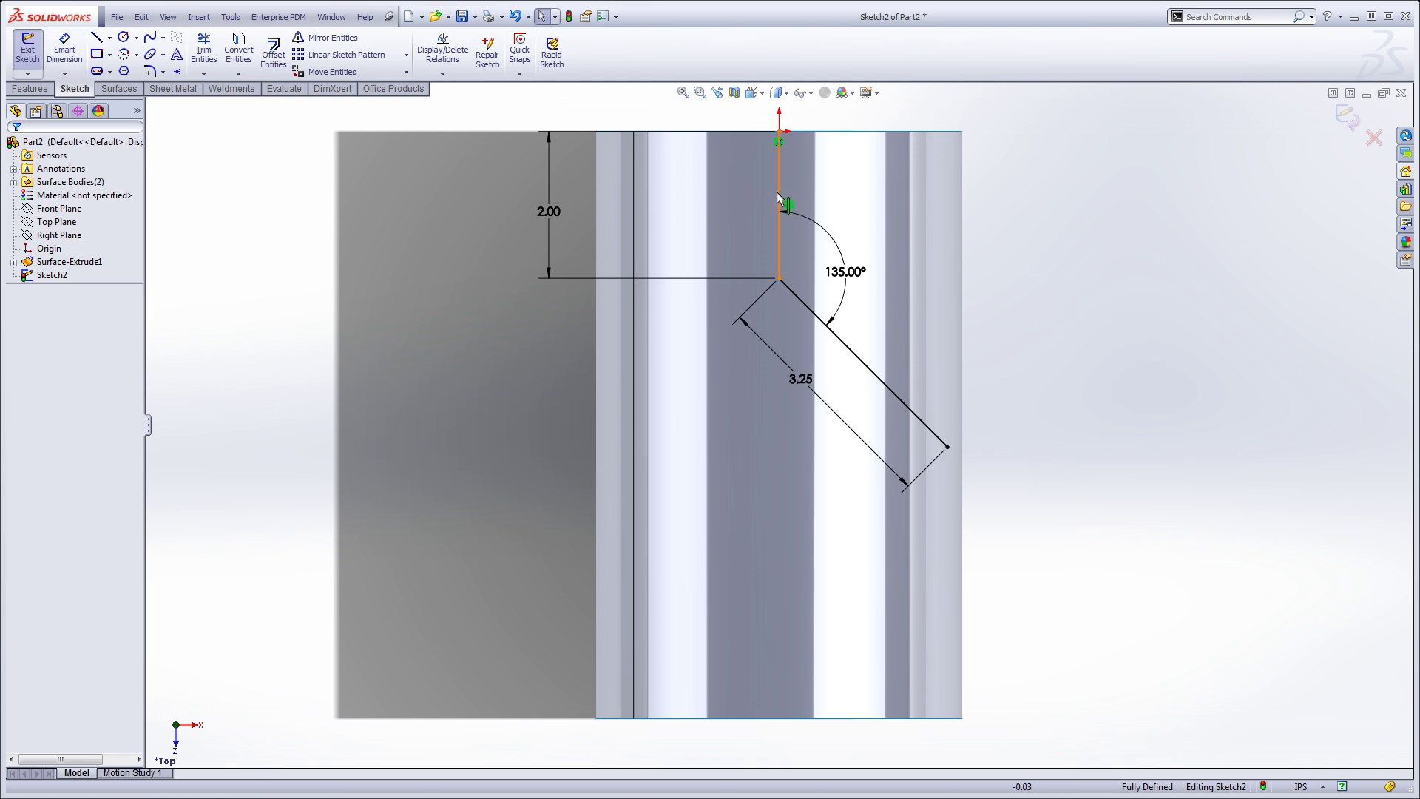
left_click(776, 192)
left_click(816, 145)
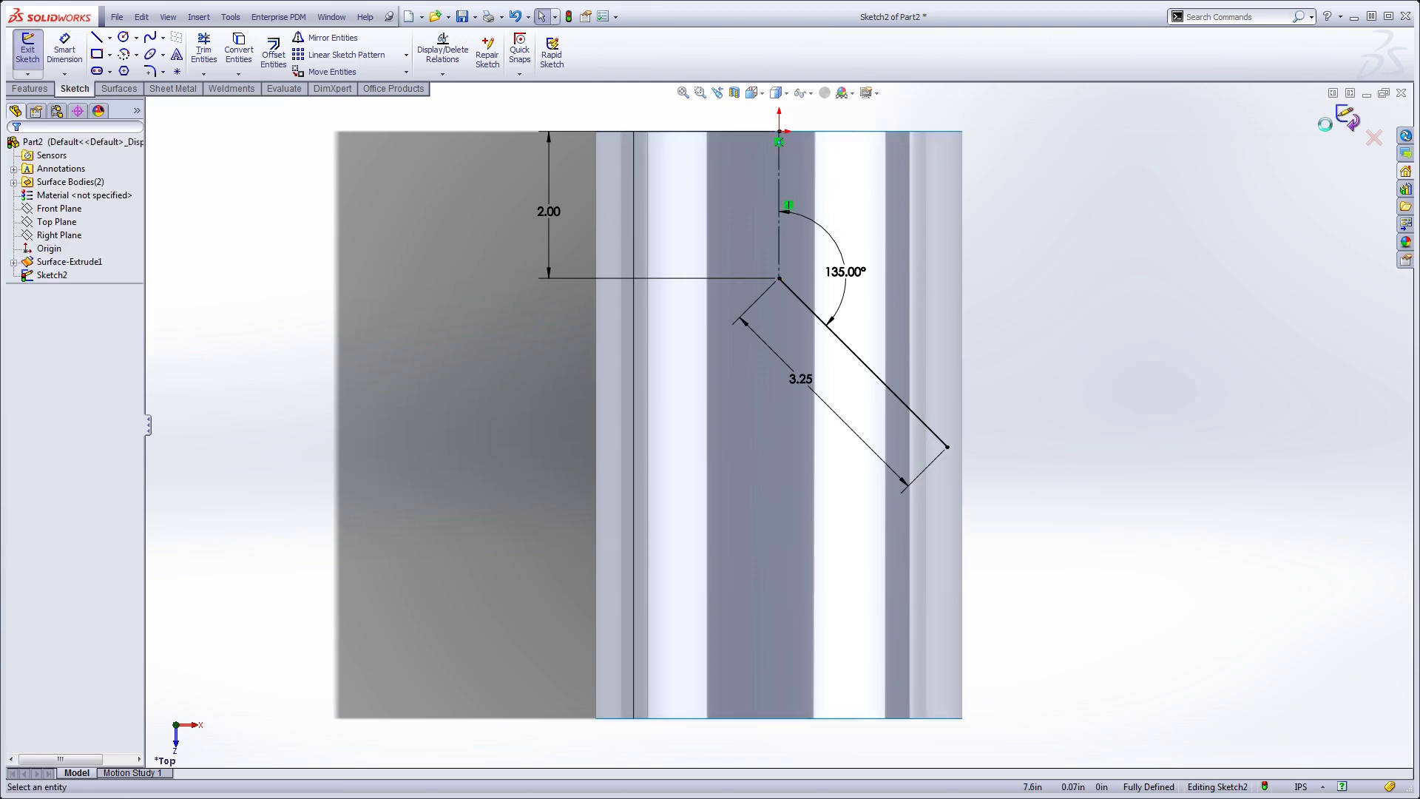
left_click(1346, 118)
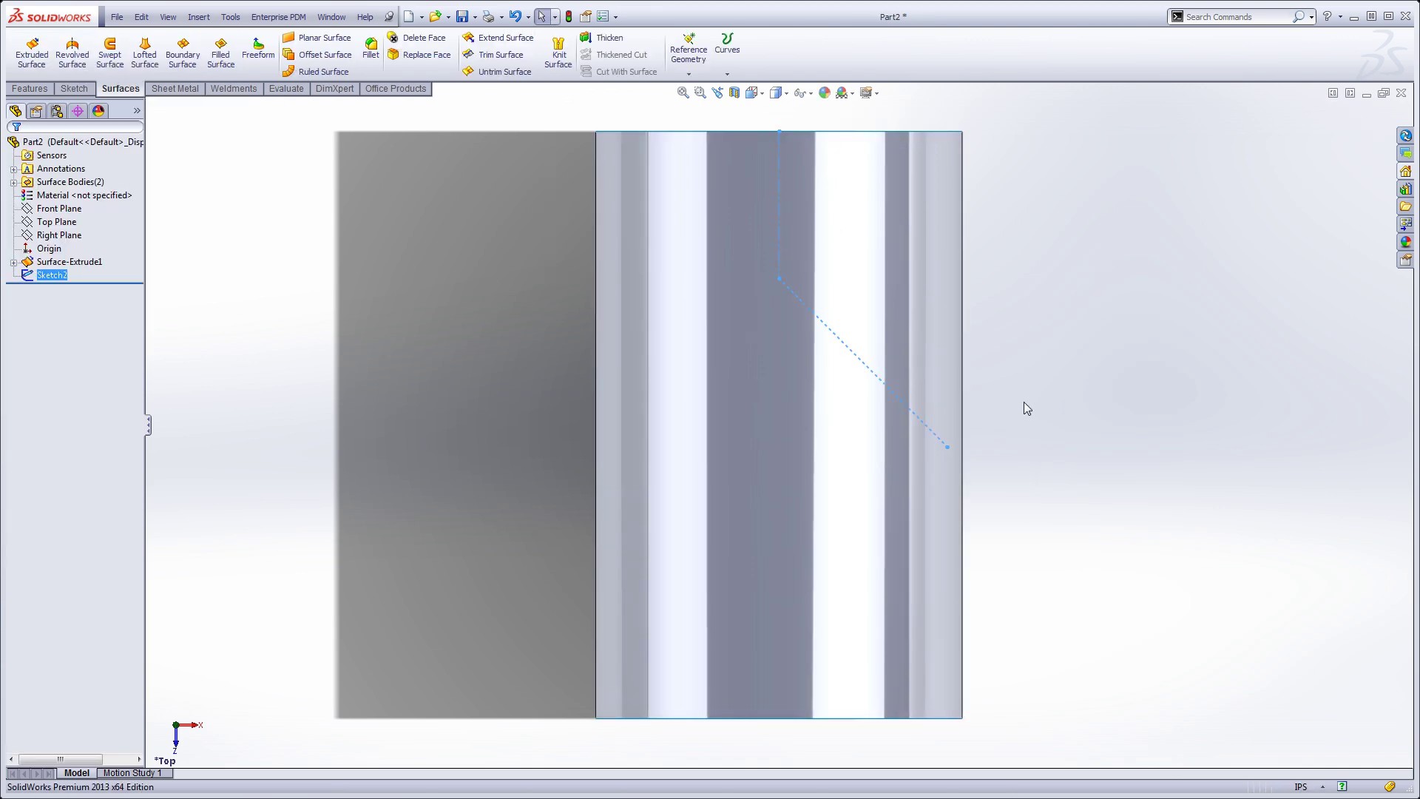
Step: Create a Projected Curve of Sketch2 onto the cylinder's outer face, projecting toward the top
left_click(199, 16)
mouse_move(211, 162)
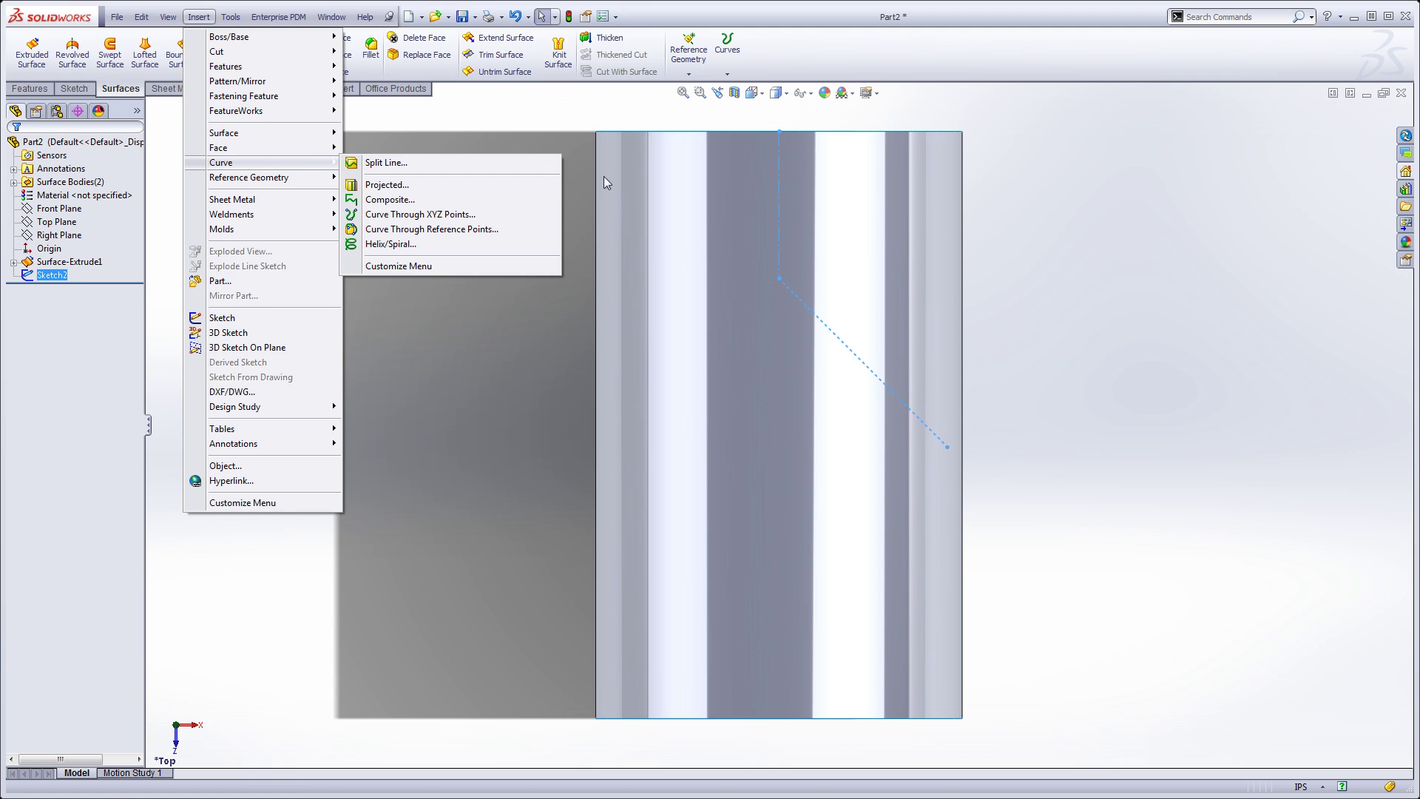
left_click(362, 185)
middle_click_drag(527, 429, 460, 259)
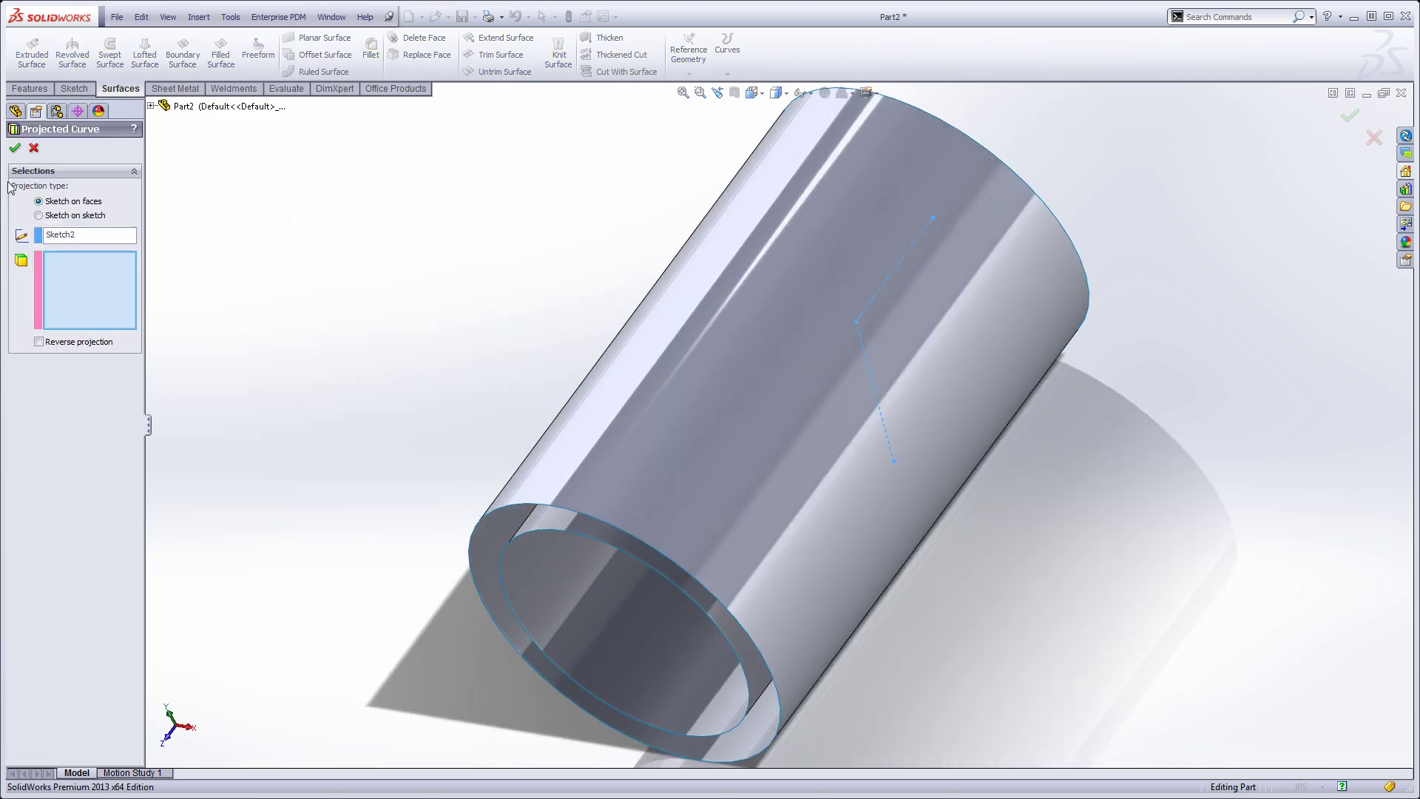
left_click(779, 347)
middle_click_drag(584, 345, 578, 256)
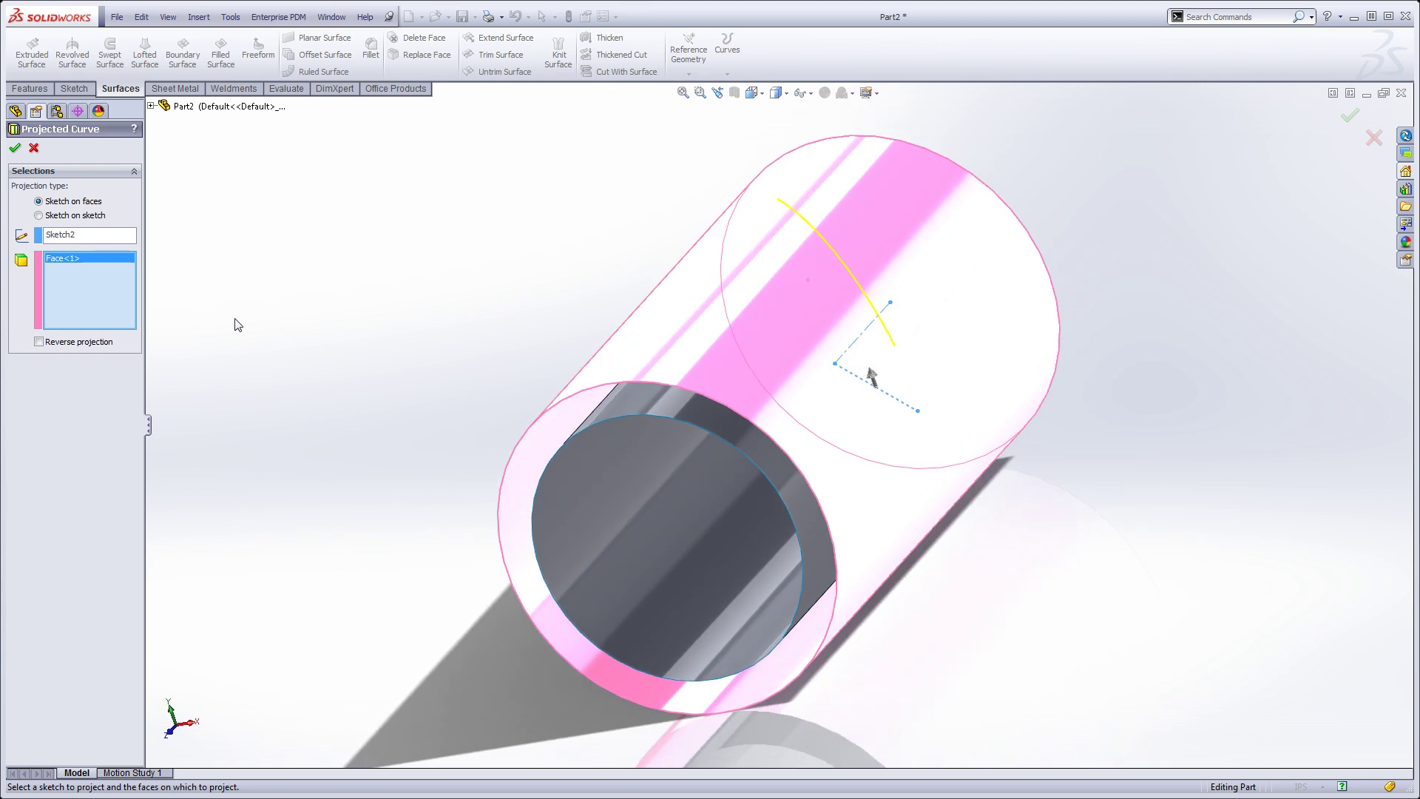
left_click(39, 342)
left_click(40, 342)
left_click(16, 149)
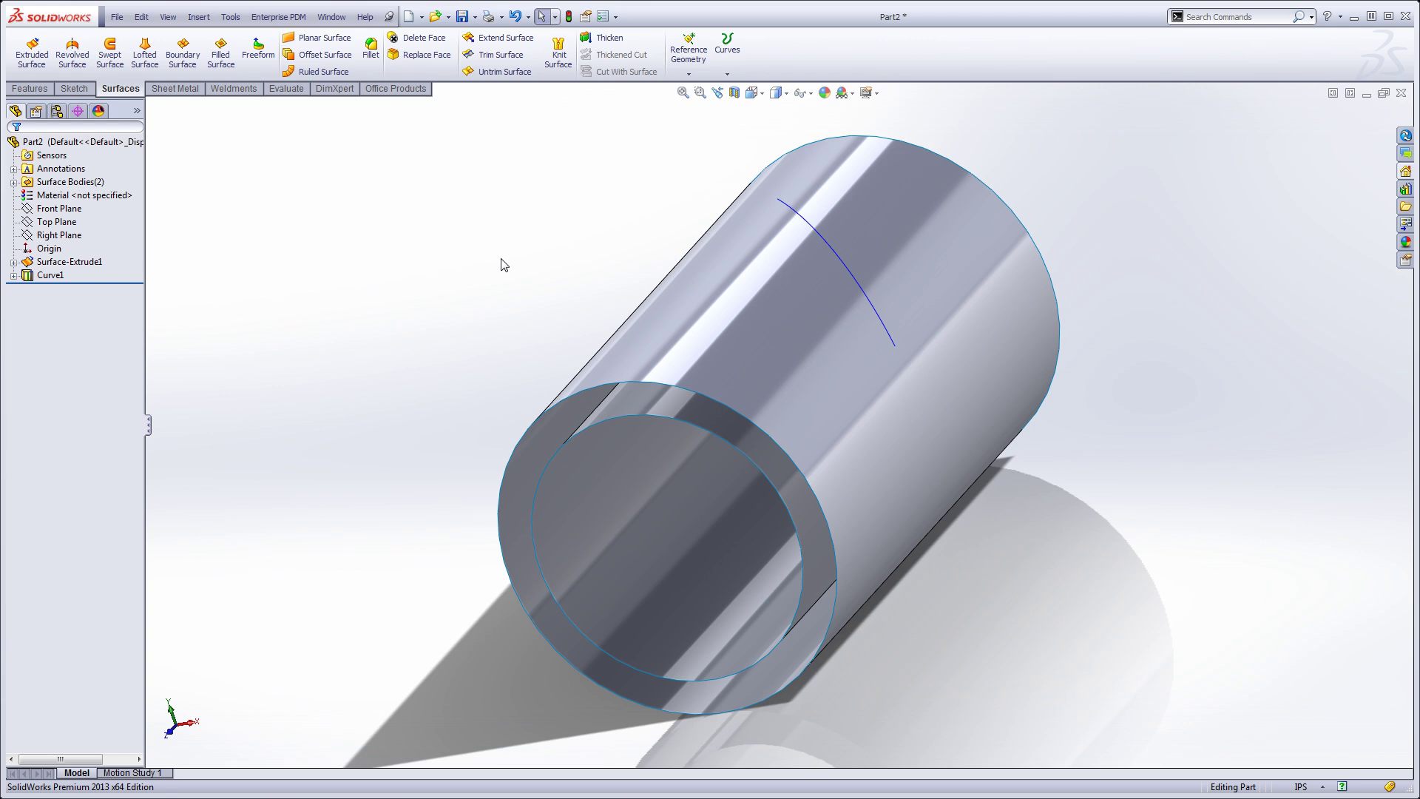
Step: Orbit around the cylinder and display Sketch2's dimensions to inspect Curve1
middle_click_drag(831, 279, 903, 459)
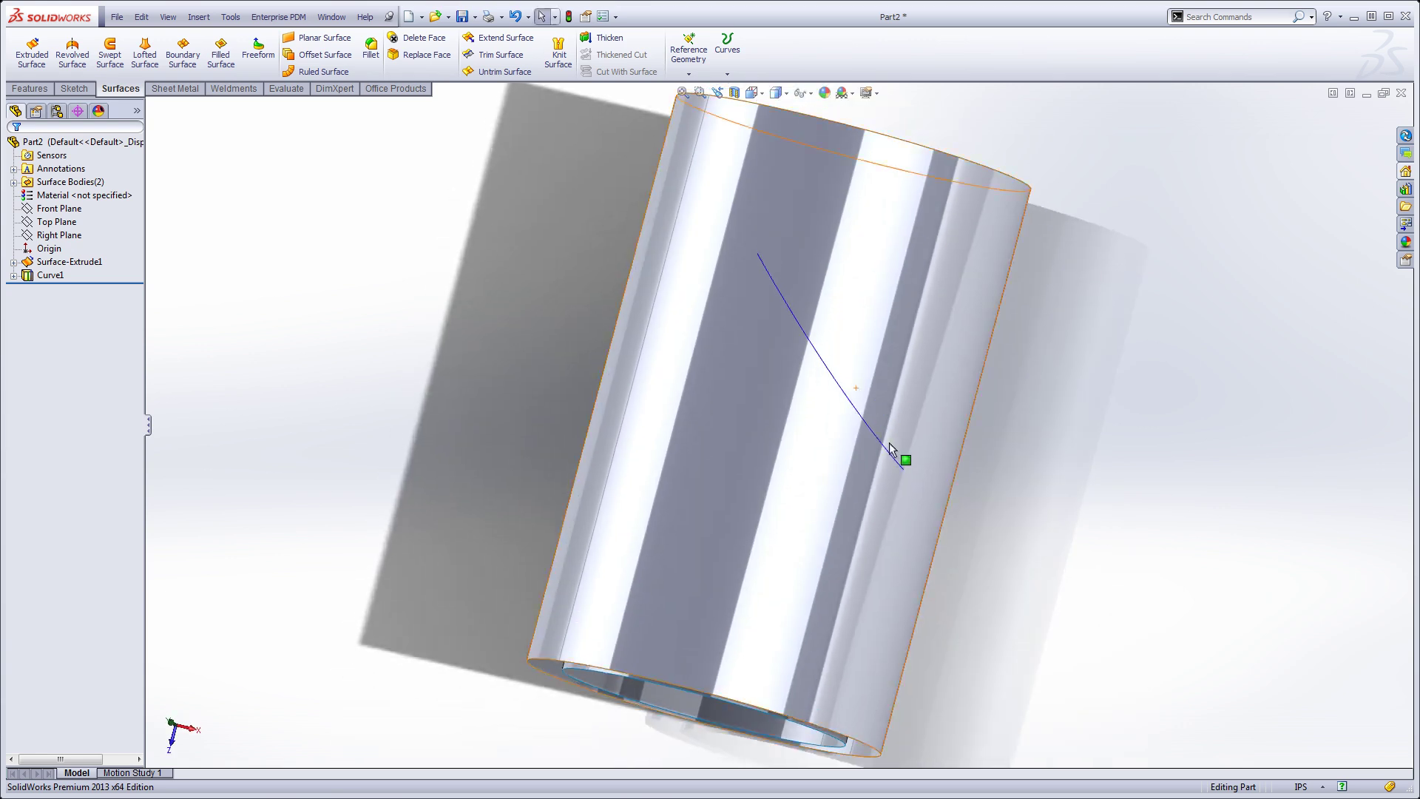
left_click(14, 275)
double_click(65, 289)
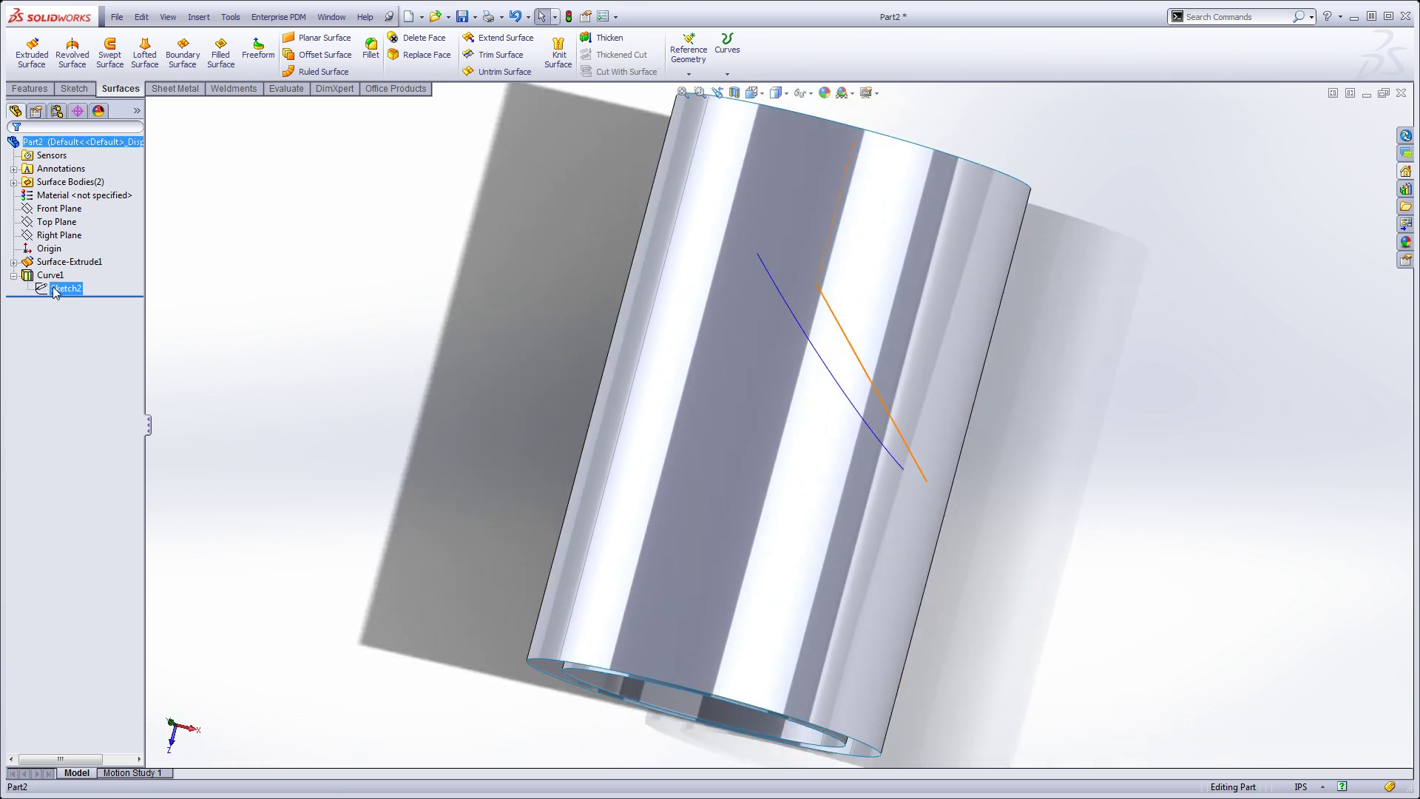
mouse_move(444, 323)
middle_mouse_down()
mouse_move(419, 318)
mouse_move(456, 326)
middle_mouse_up()
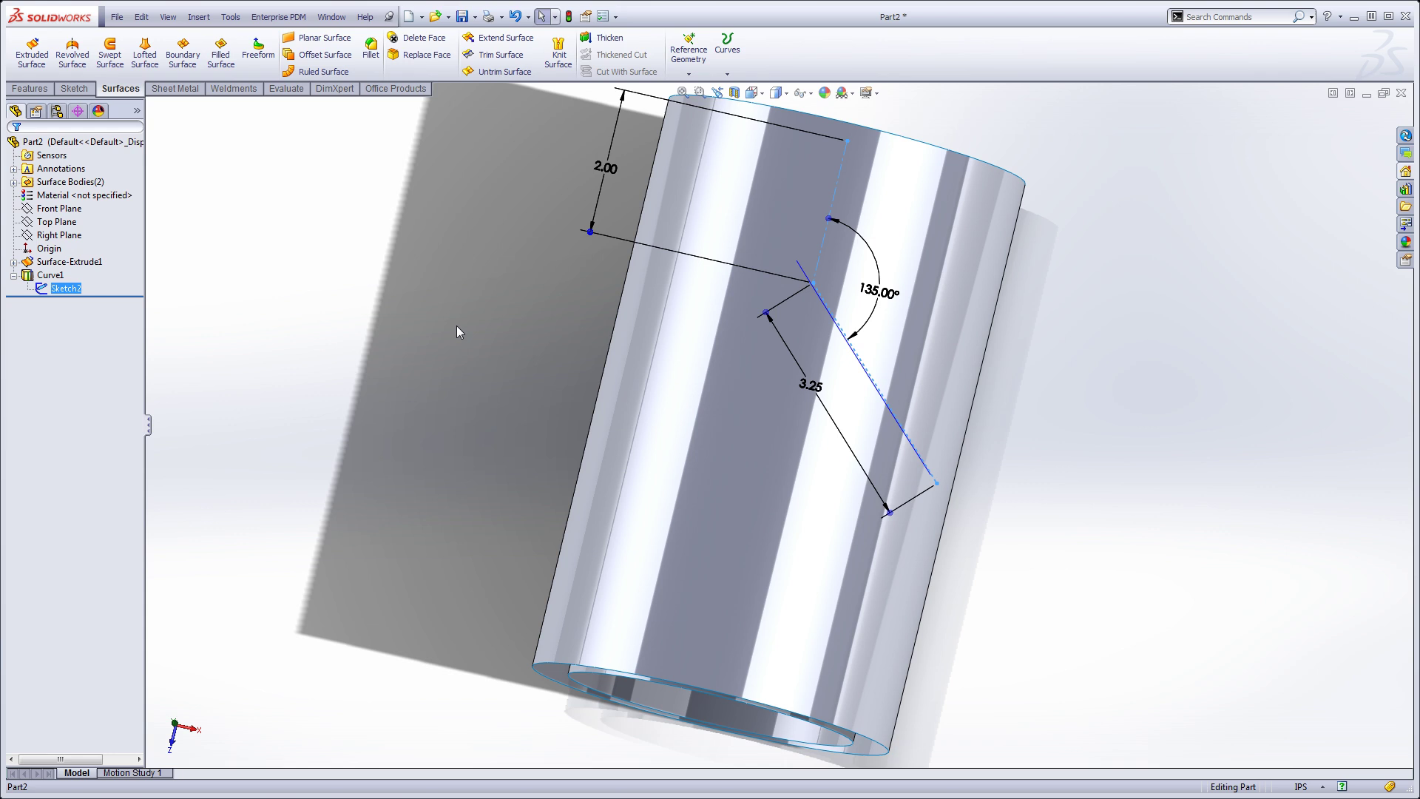
key("Escape")
mouse_move(365, 317)
middle_mouse_down()
mouse_move(419, 213)
mouse_move(453, 241)
mouse_move(596, 244)
mouse_move(580, 269)
middle_mouse_up()
scroll(783, 315, "up", 3)
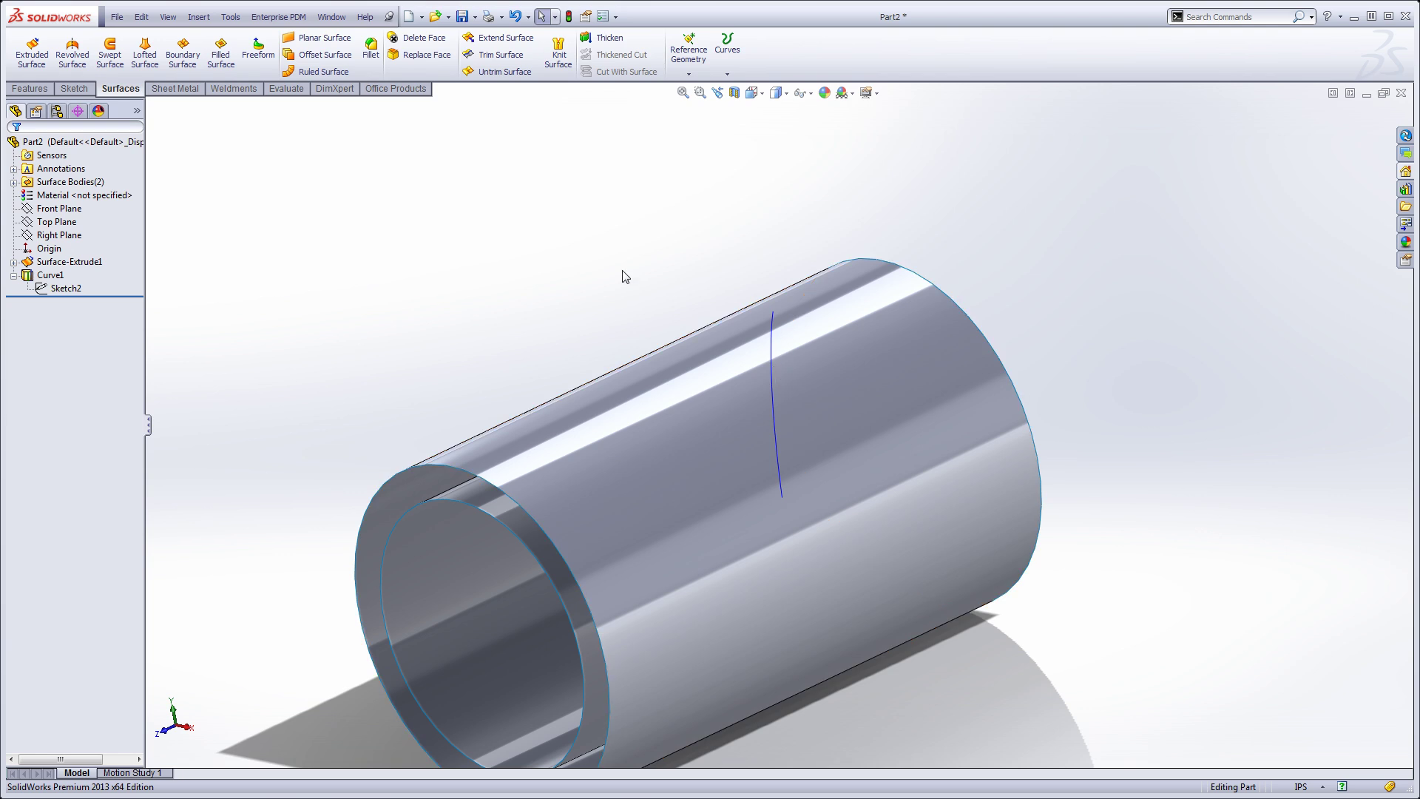
left_click(199, 16)
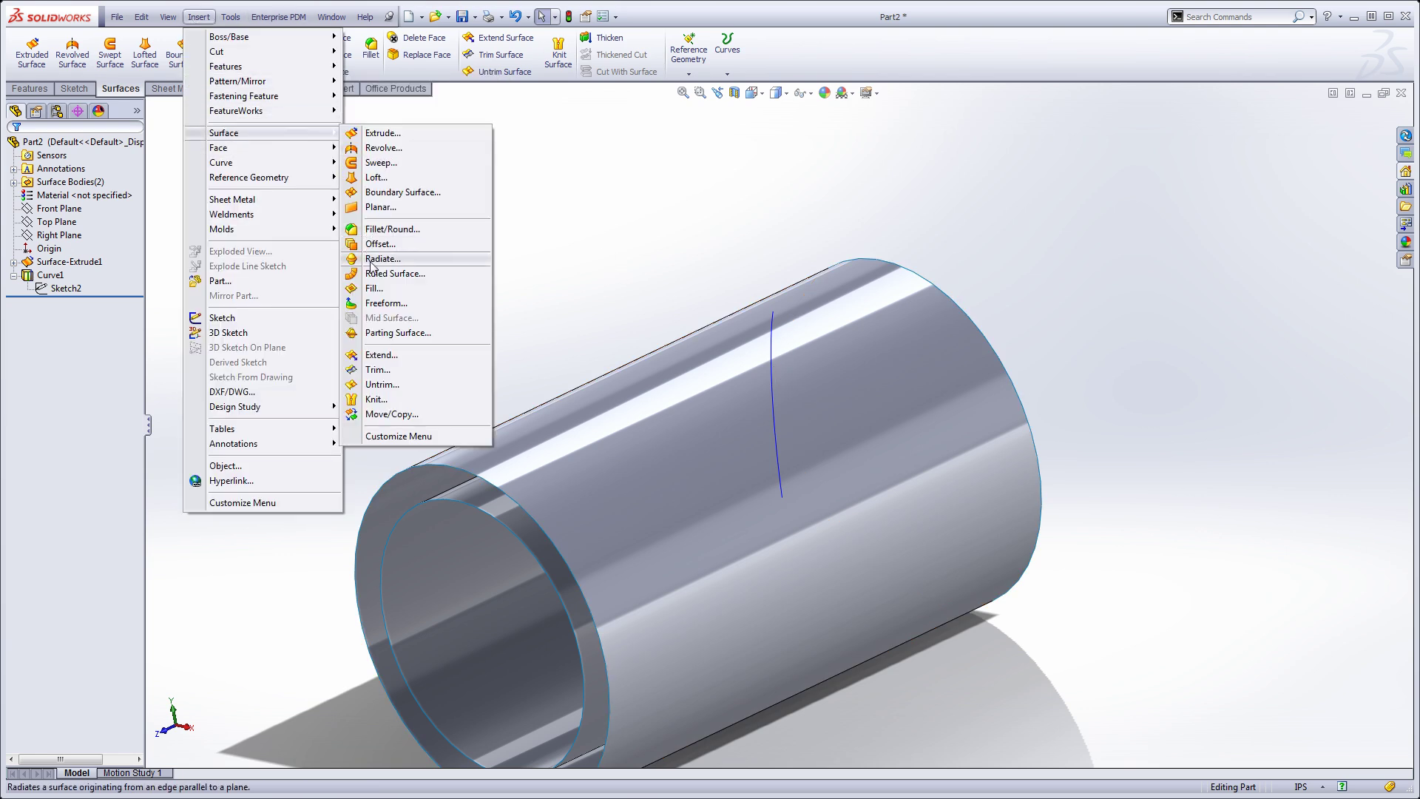
left_click(381, 259)
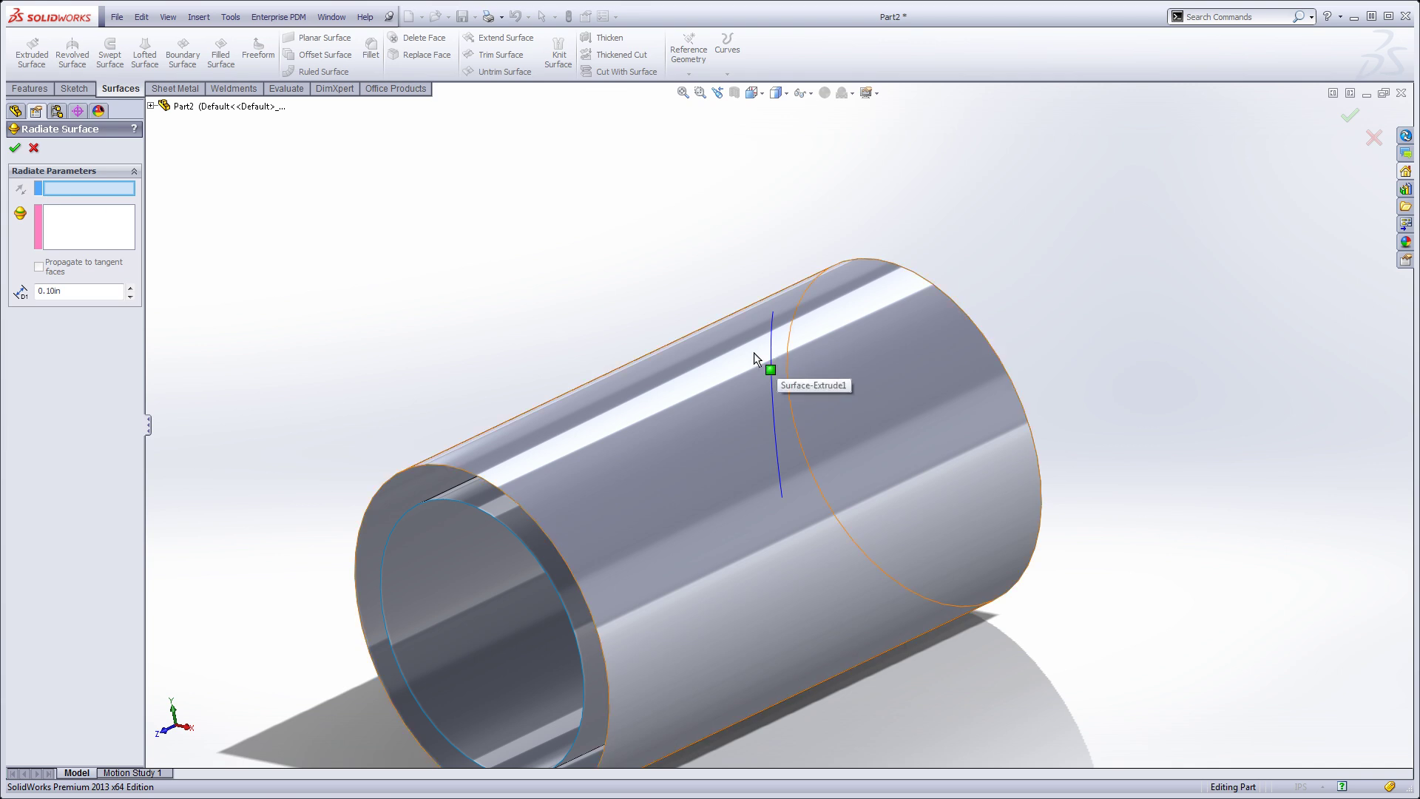
left_click(181, 107)
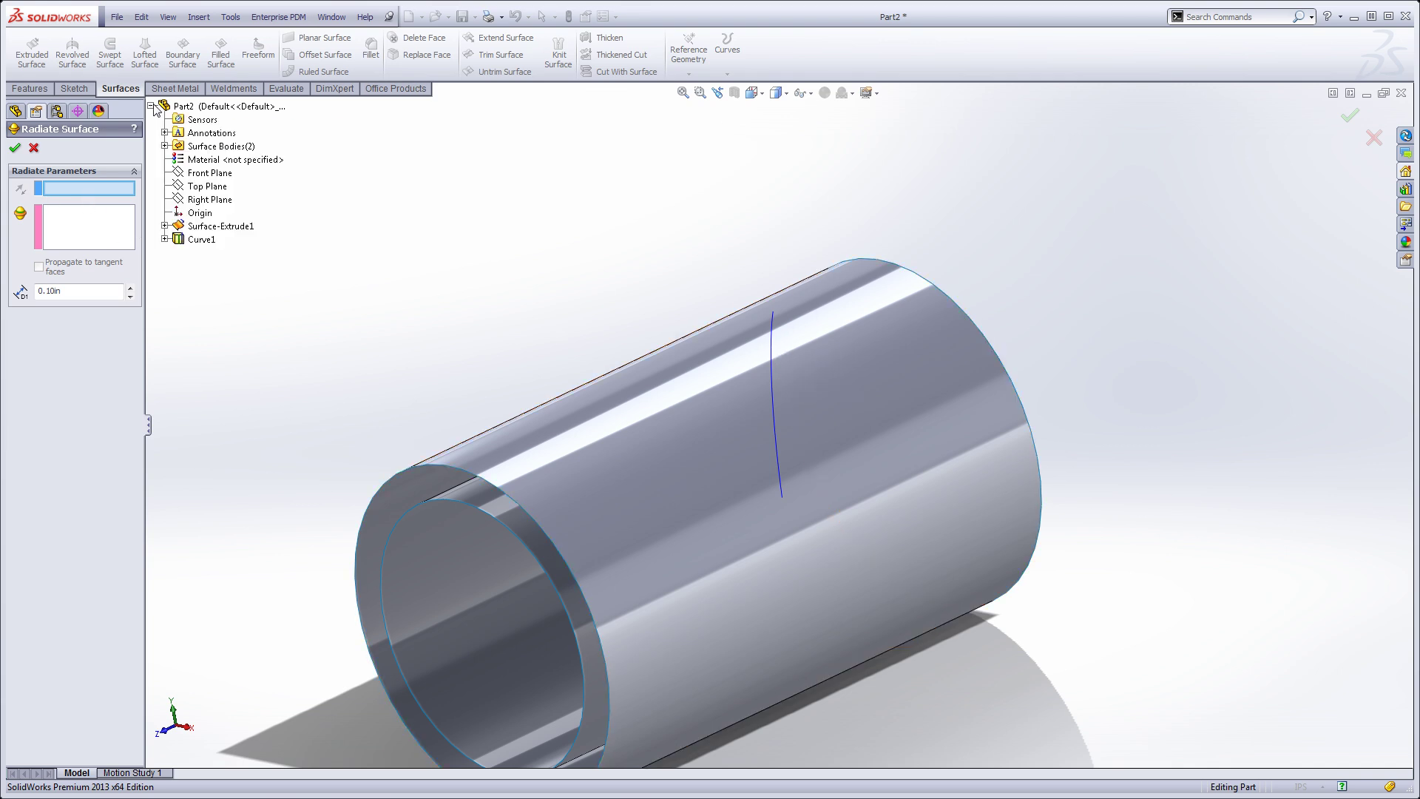
left_click(200, 174)
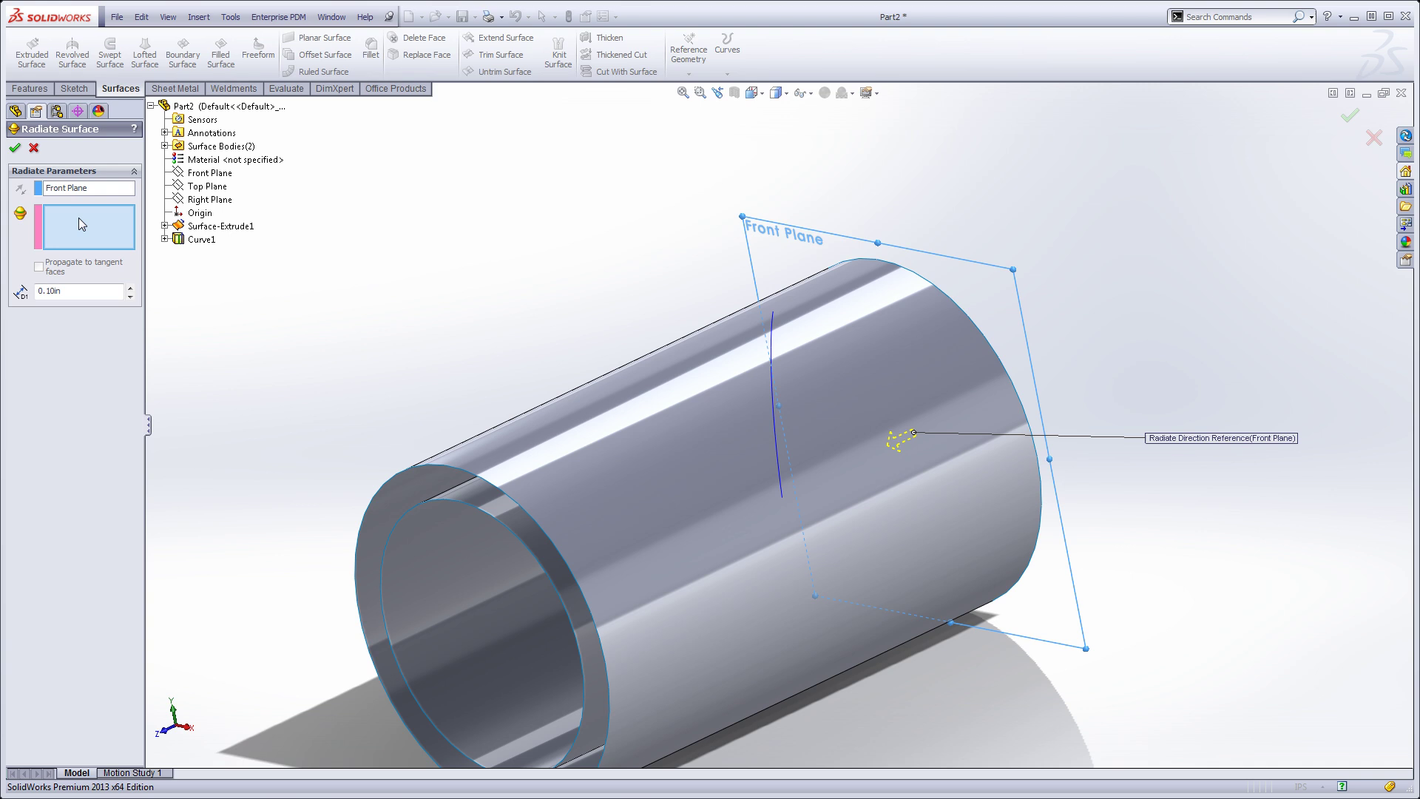
left_click(770, 337)
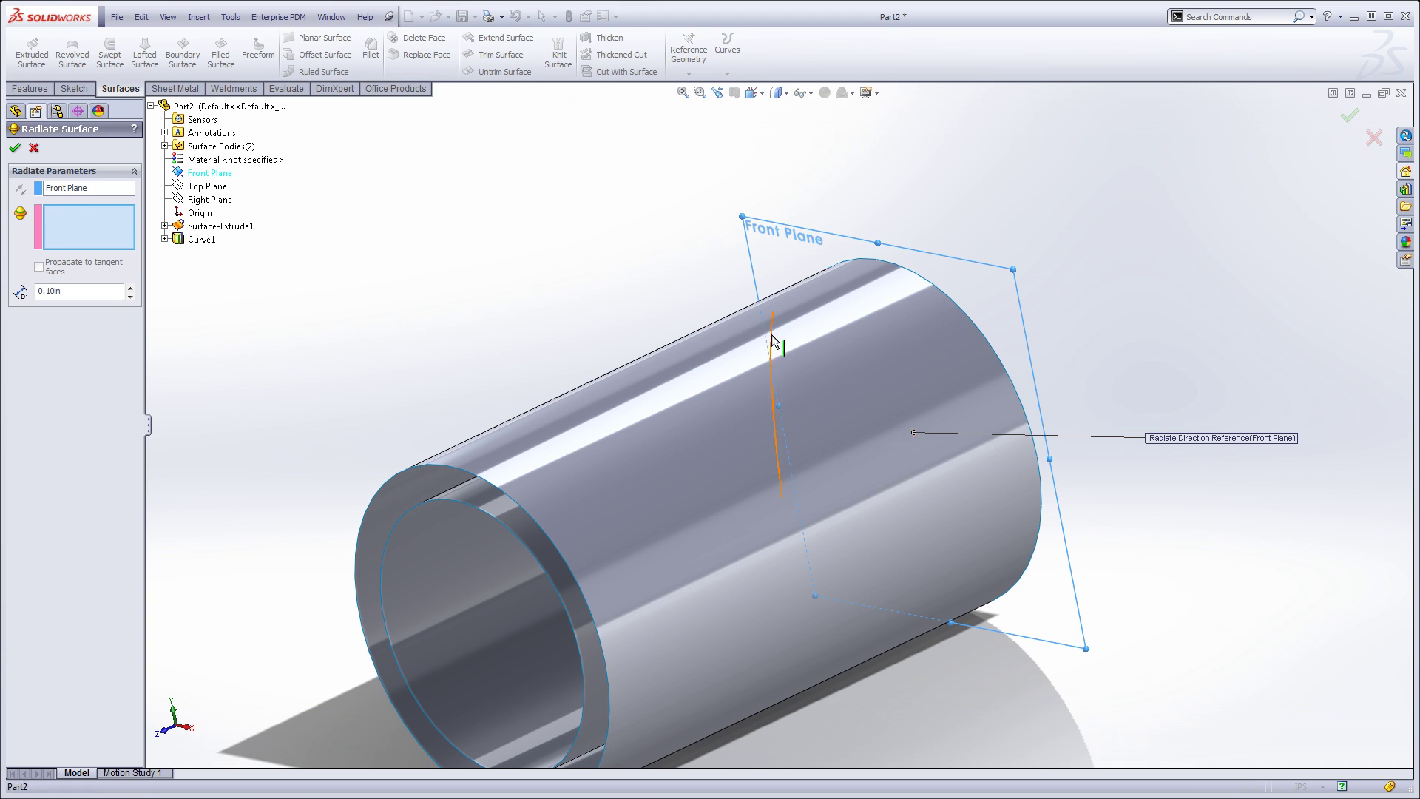
middle_click_drag(591, 326, 669, 299)
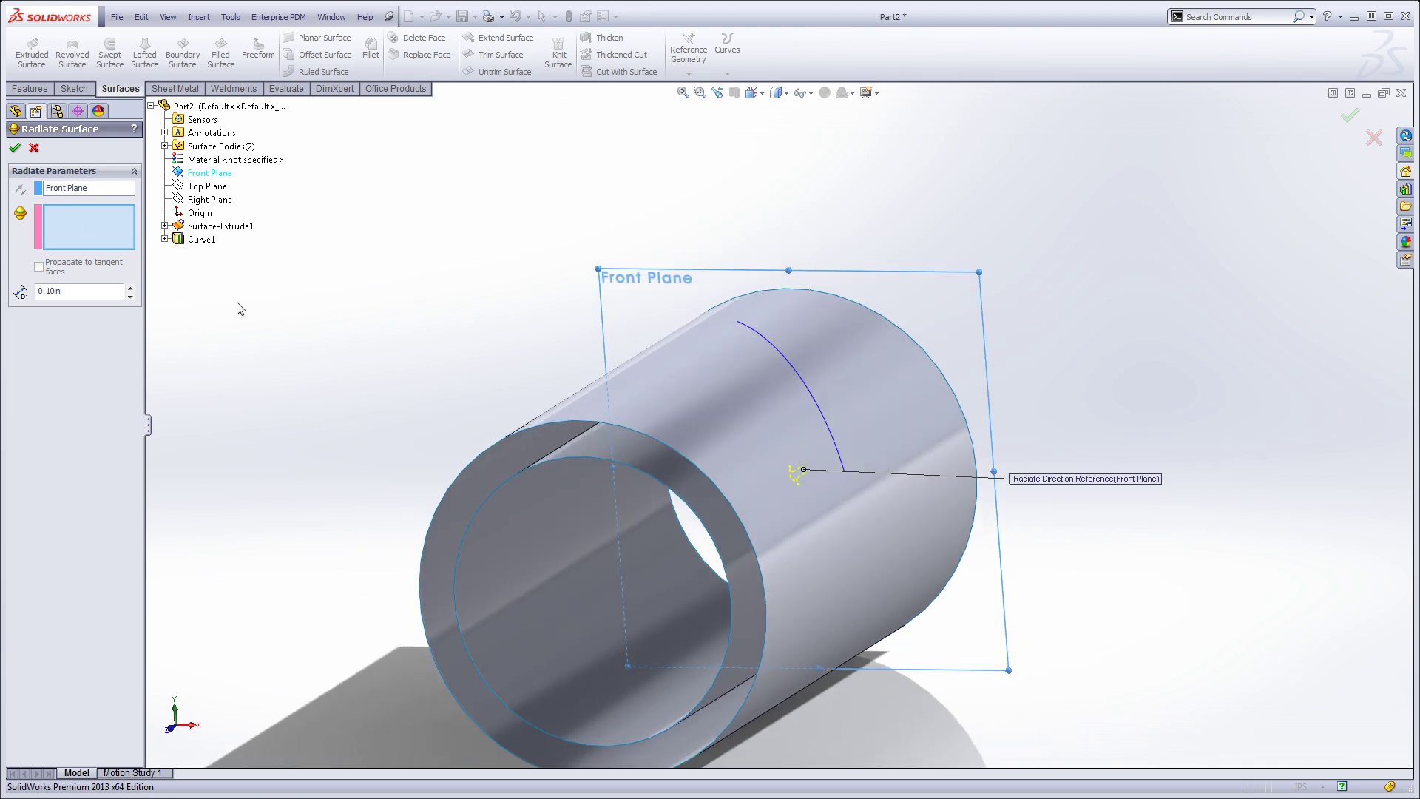
left_click(33, 149)
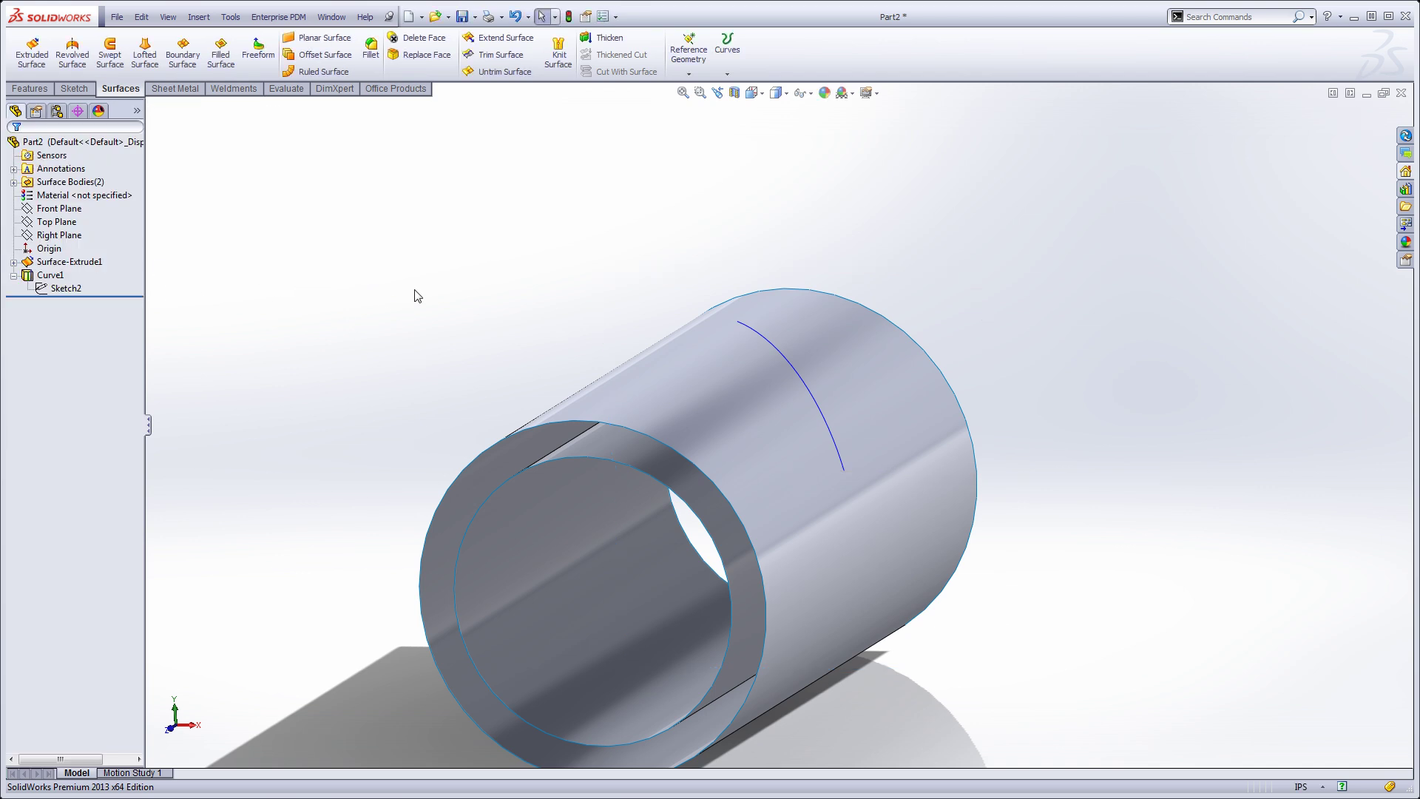
Step: Start a sketch on the Right Plane and draw a line downward from the arc's top
middle_click_drag(638, 334, 428, 285)
left_click(56, 222)
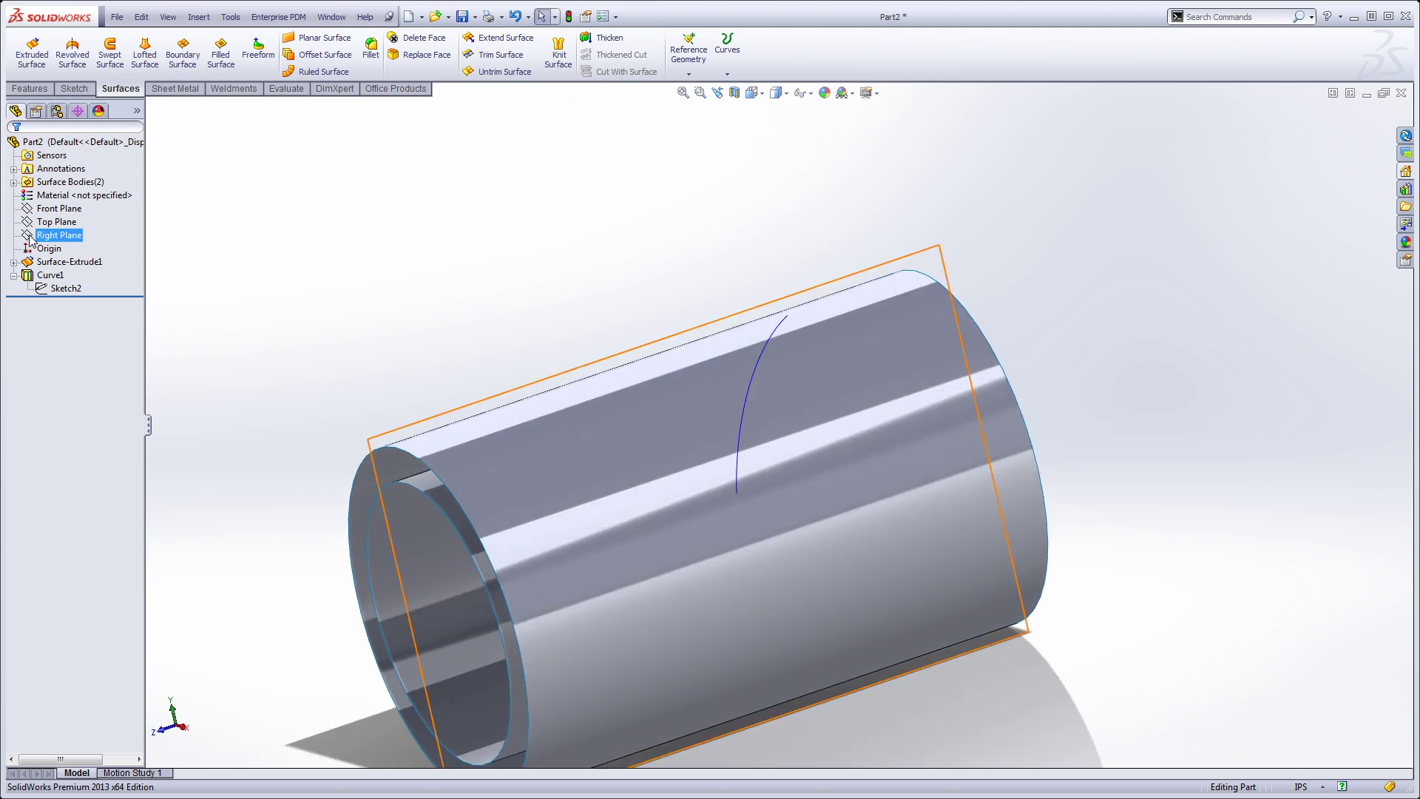
left_click(46, 234, "ctrl")
left_click(40, 214)
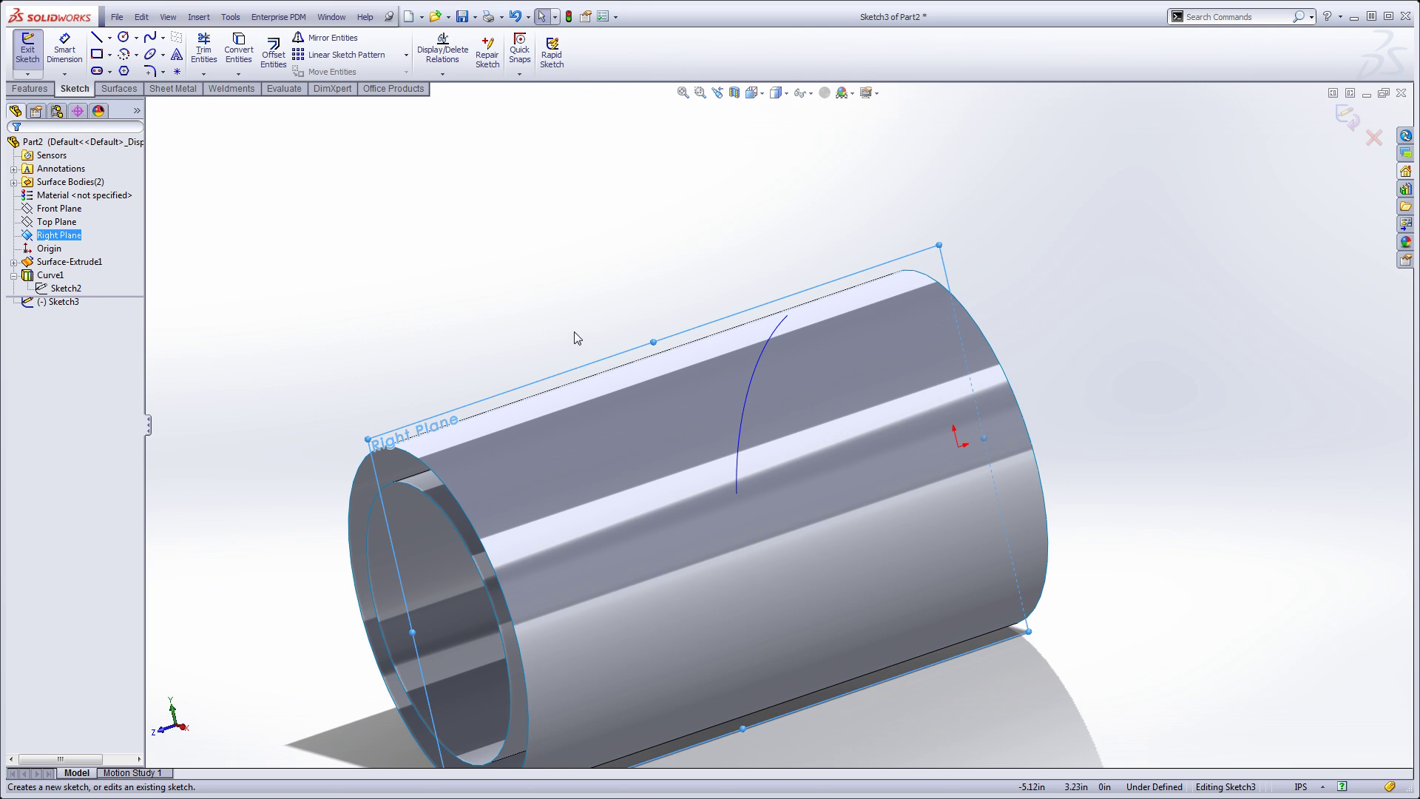
middle_click_drag(577, 338, 429, 197)
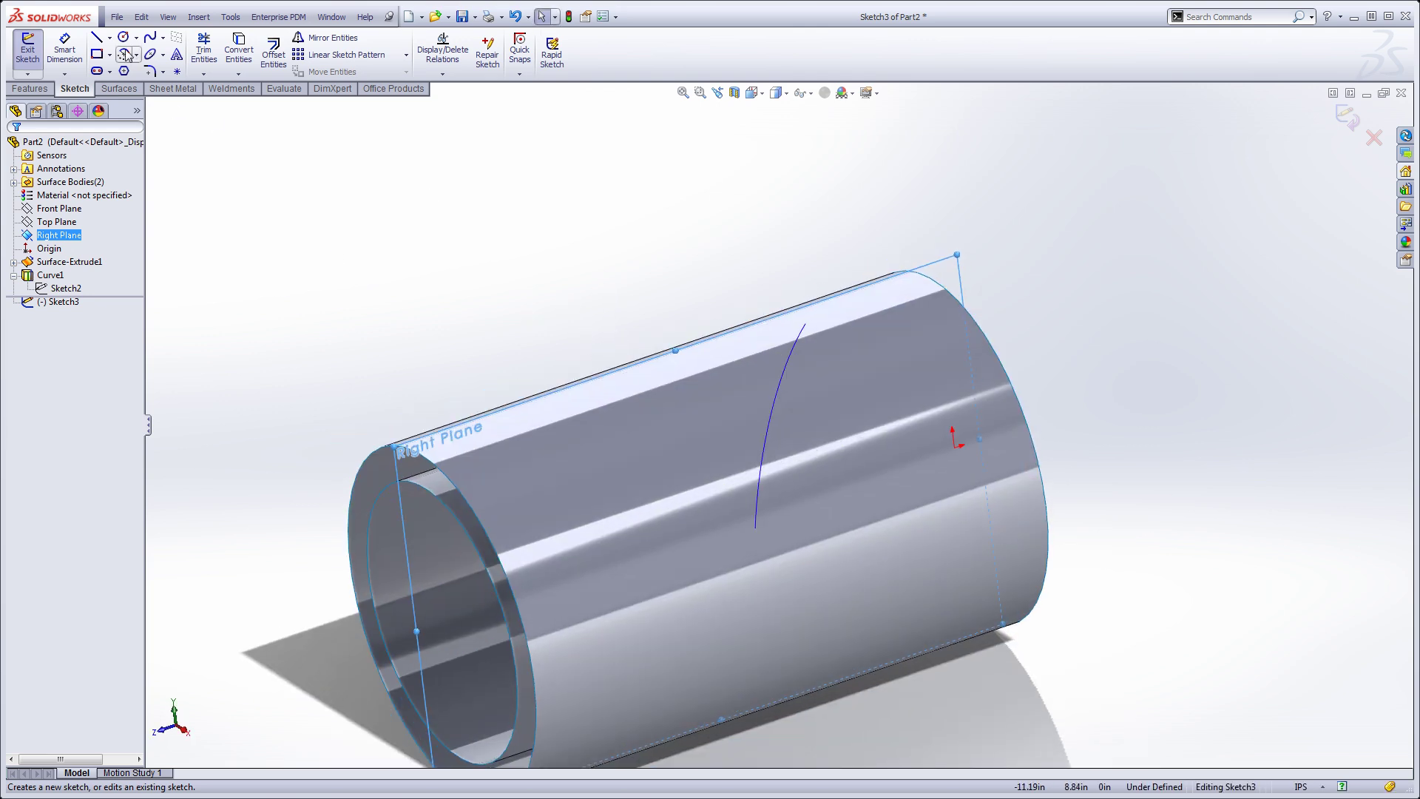
left_click(97, 37)
scroll(895, 385, "down", 3)
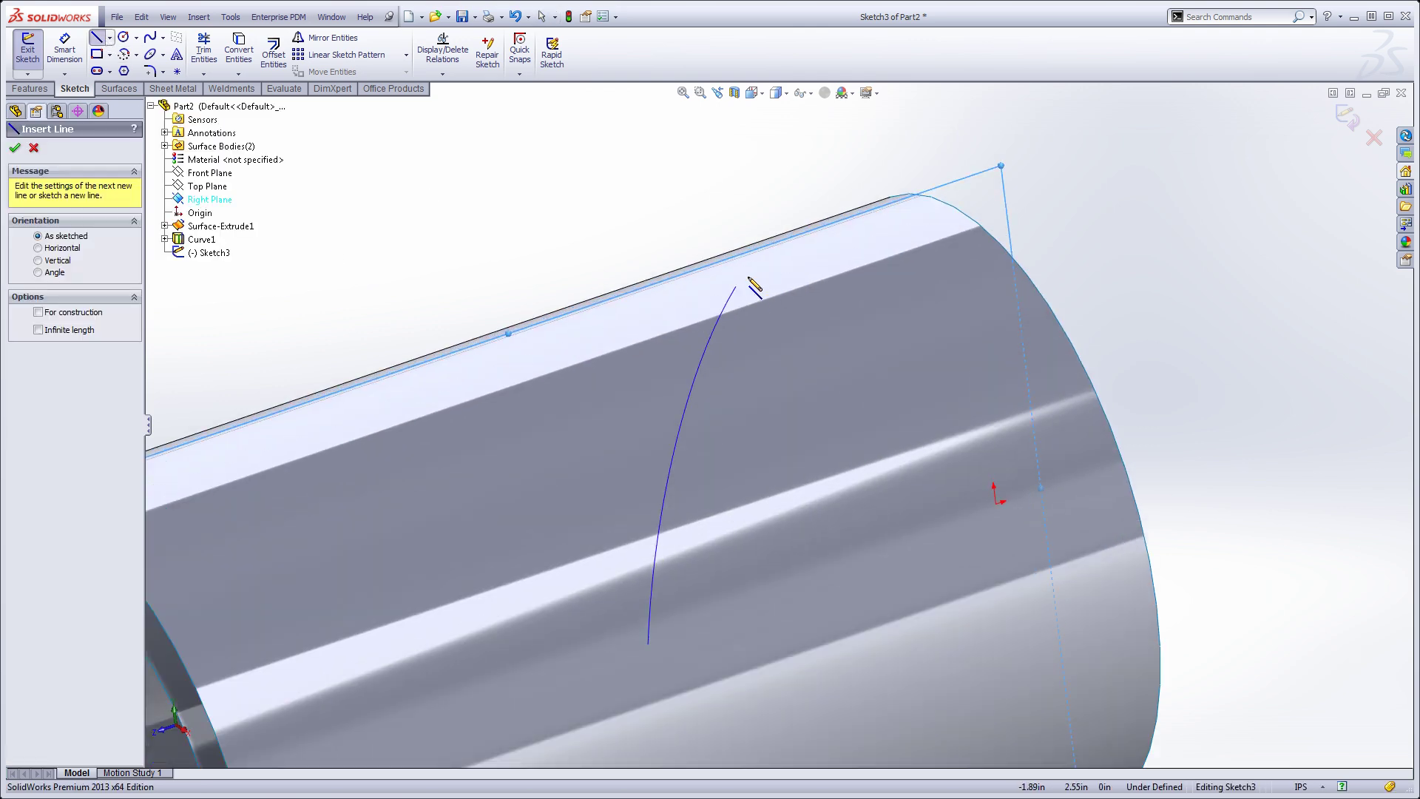
left_click(740, 273)
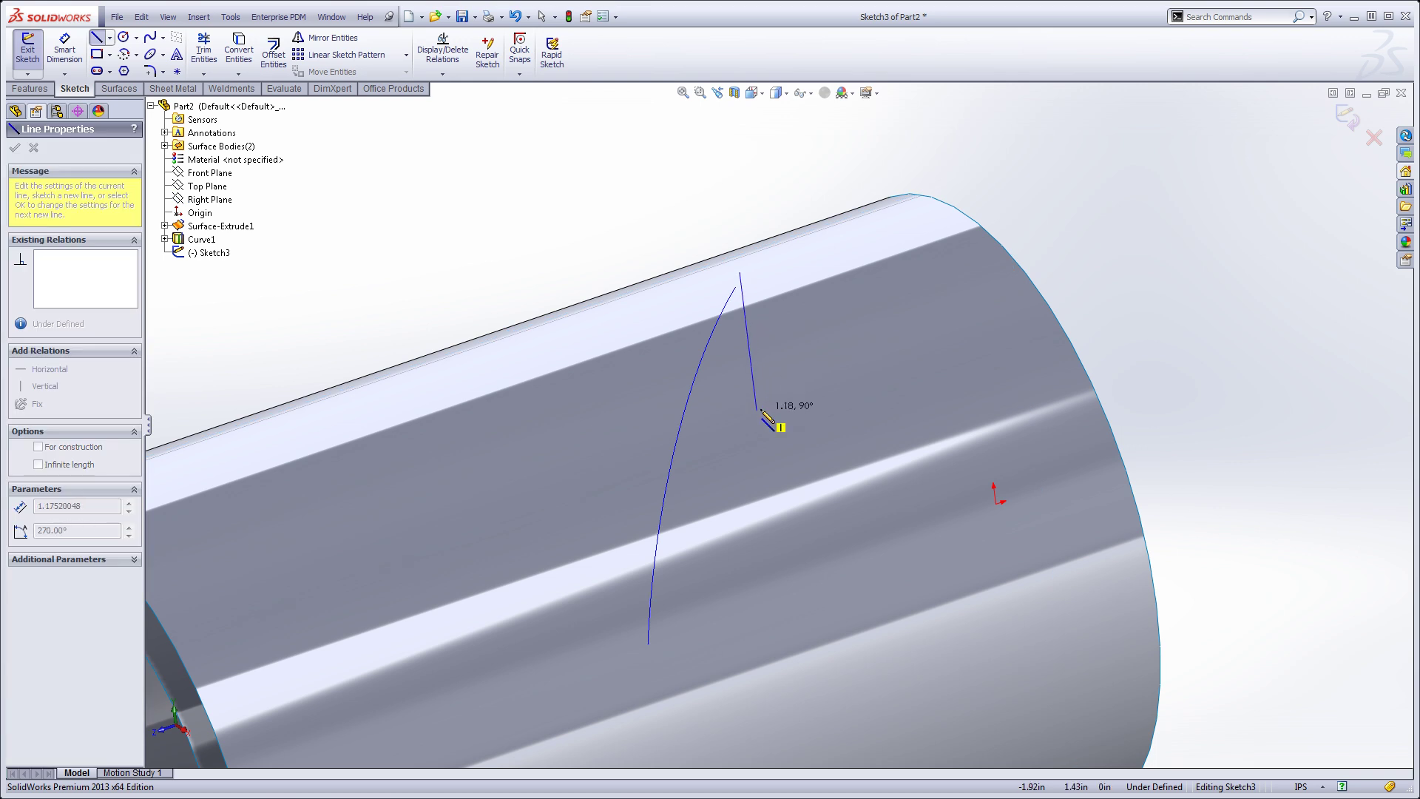
left_click(757, 409)
right_click(620, 222)
left_click(651, 234)
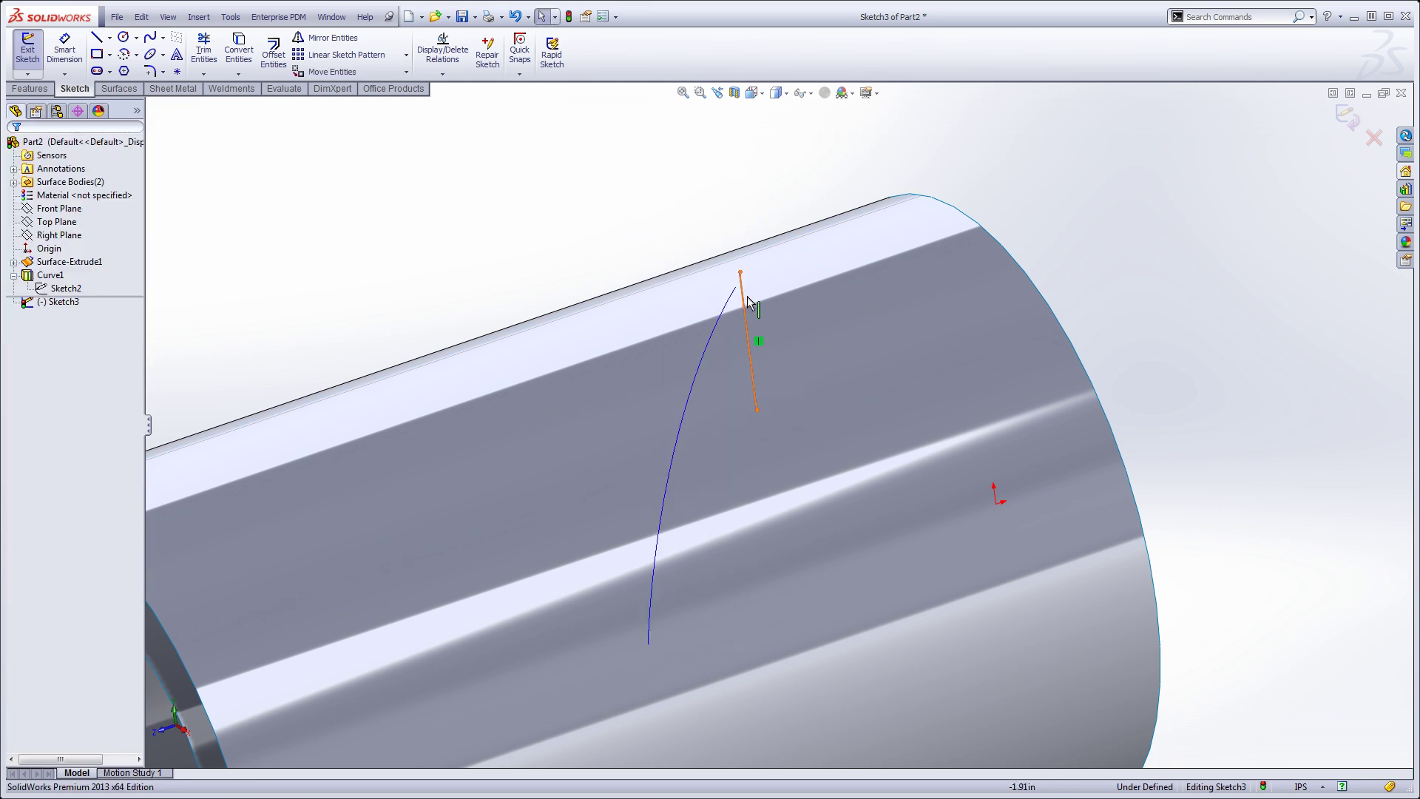
Step: Add a Pierce relation between the line's top endpoint and the arc
left_click(740, 273)
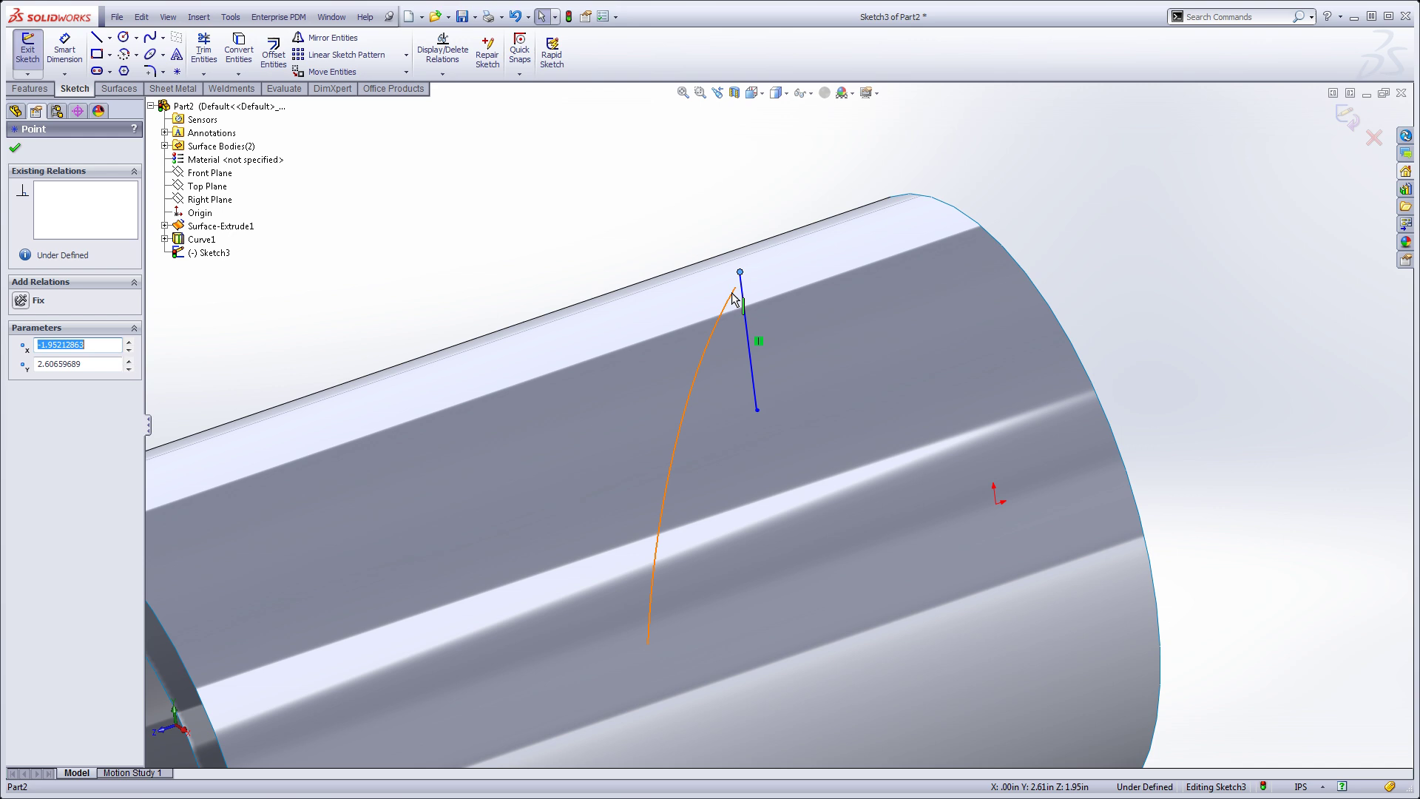
left_click(730, 298, "ctrl")
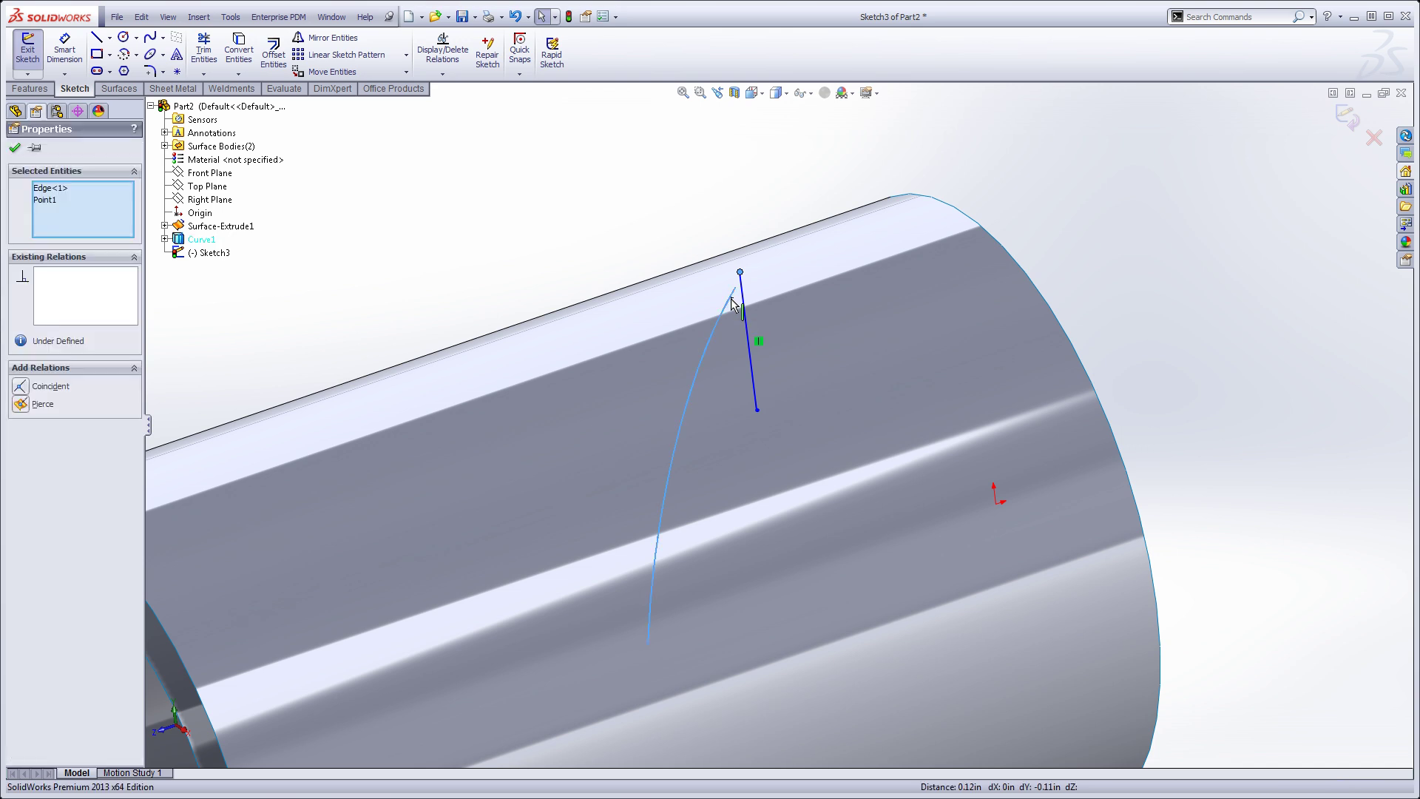
left_click(21, 404)
left_click(537, 234)
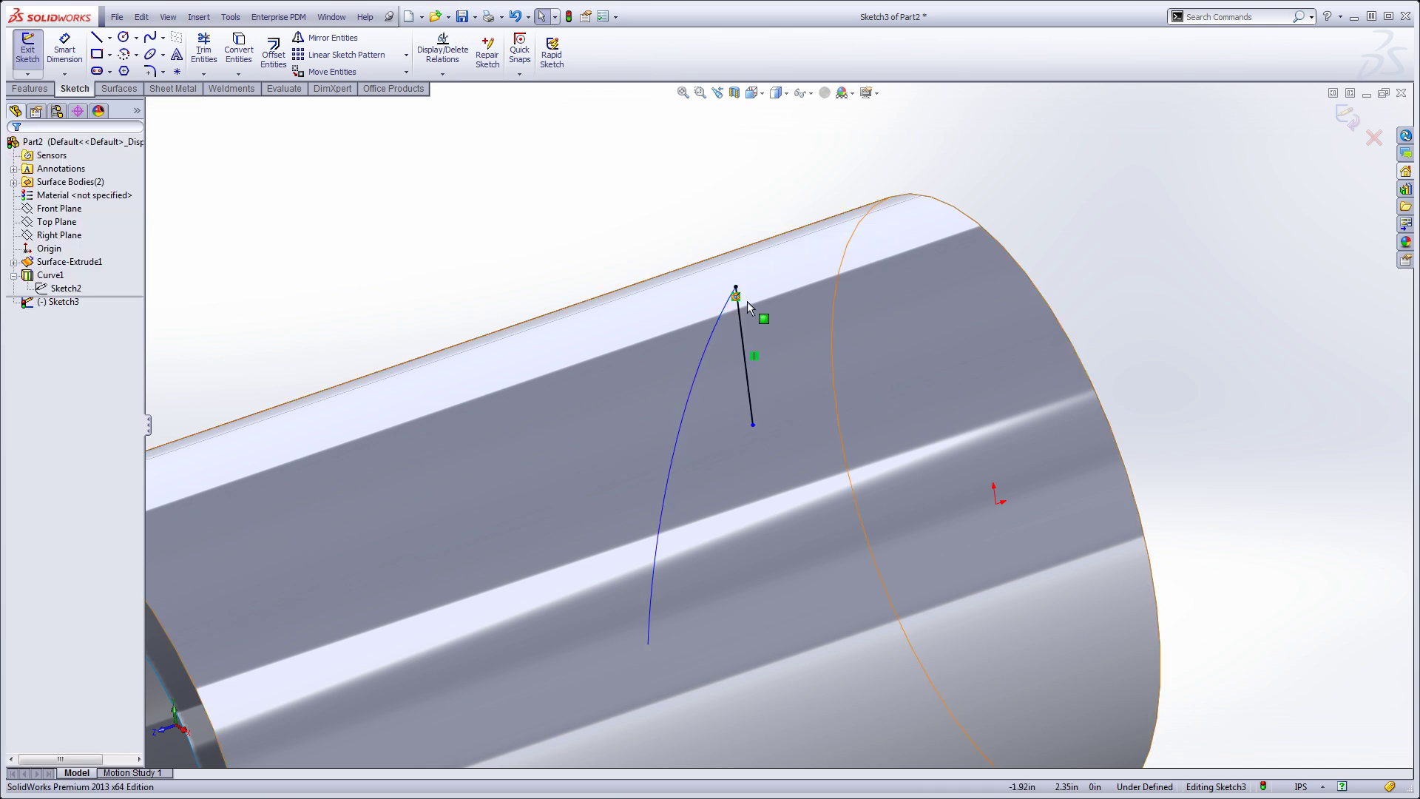
Step: Dimension the line 1.00 in long and exit the sketch
scroll(747, 303, "down", 3)
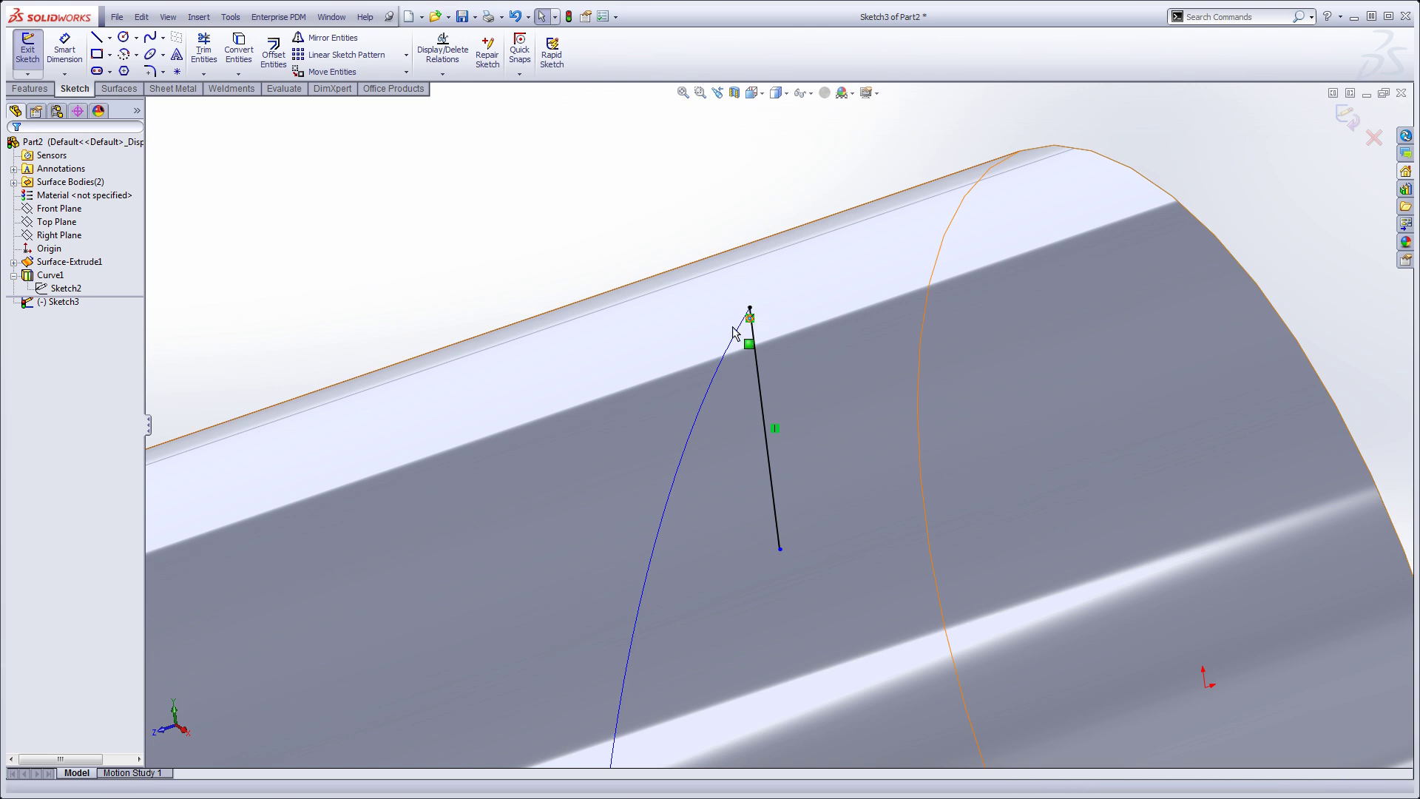
key("z")
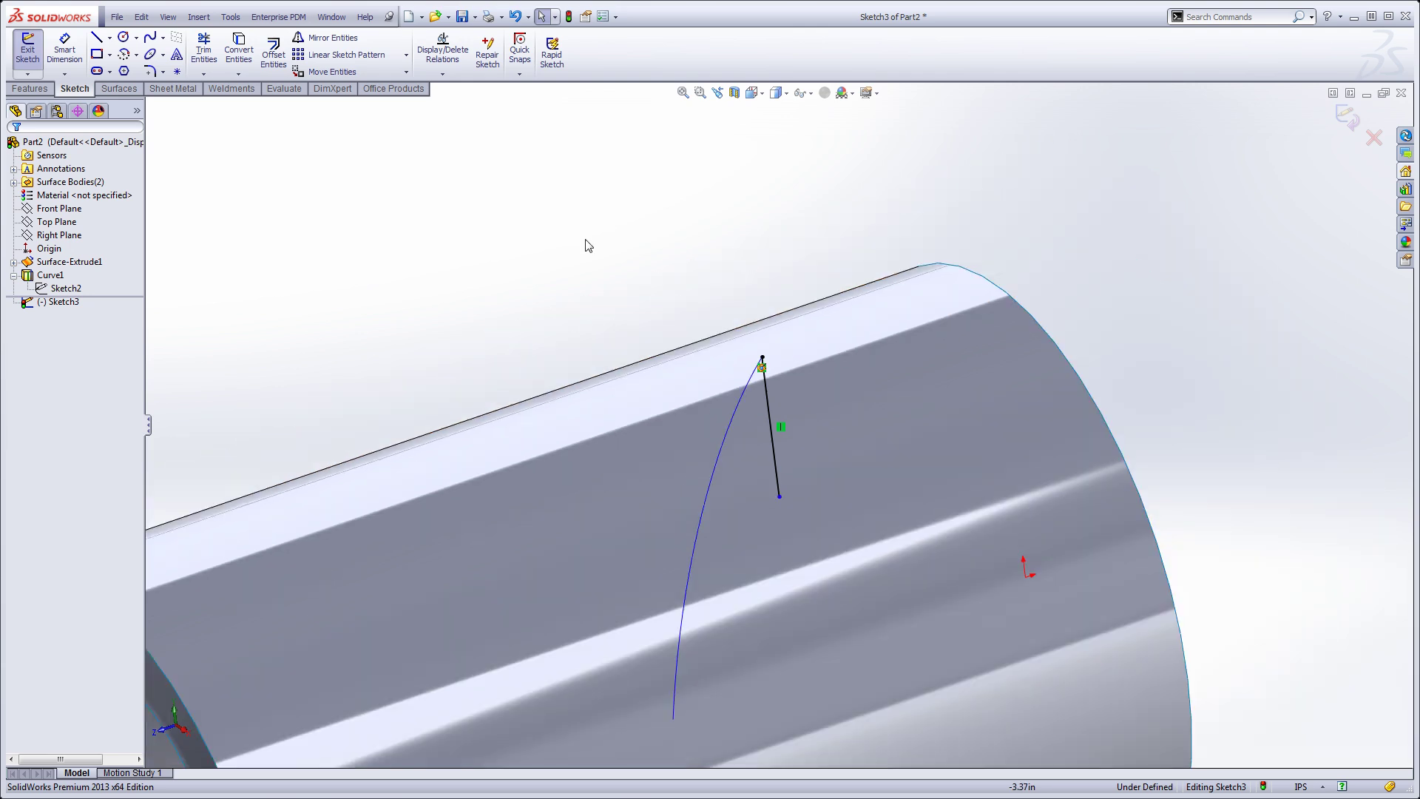
right_click_drag(584, 244, 574, 168)
left_click(766, 423)
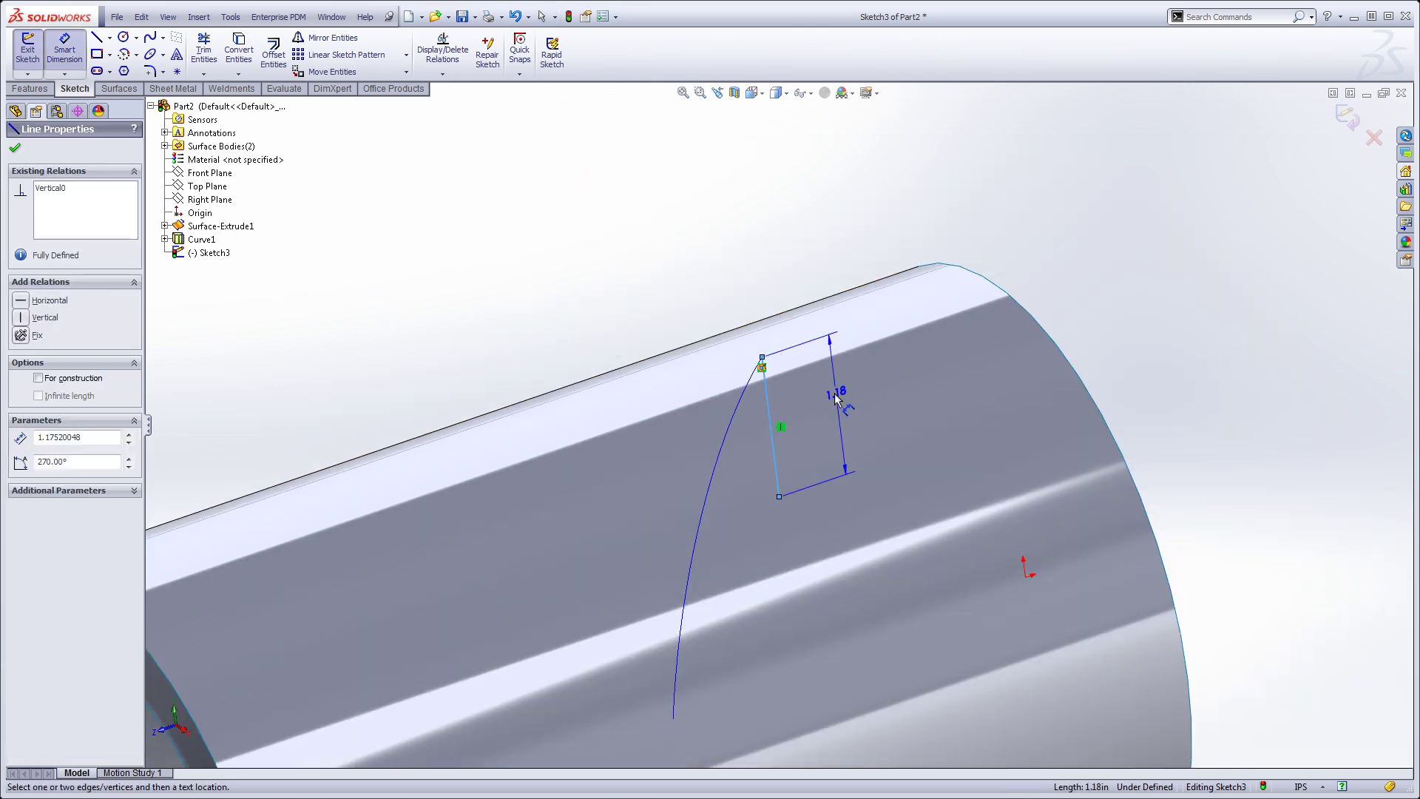
left_click(834, 398)
type("1")
key("Return")
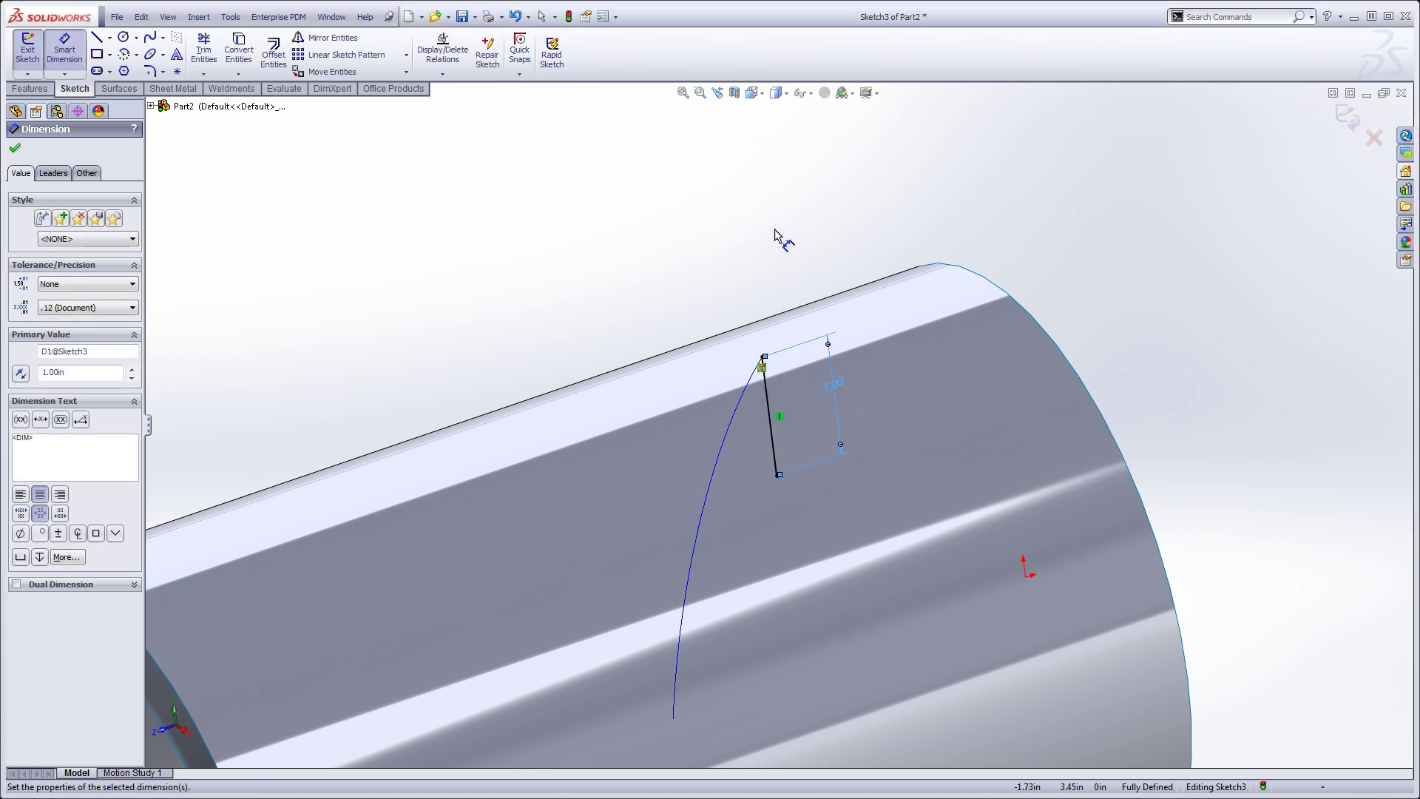
right_click(741, 238)
left_click(751, 248)
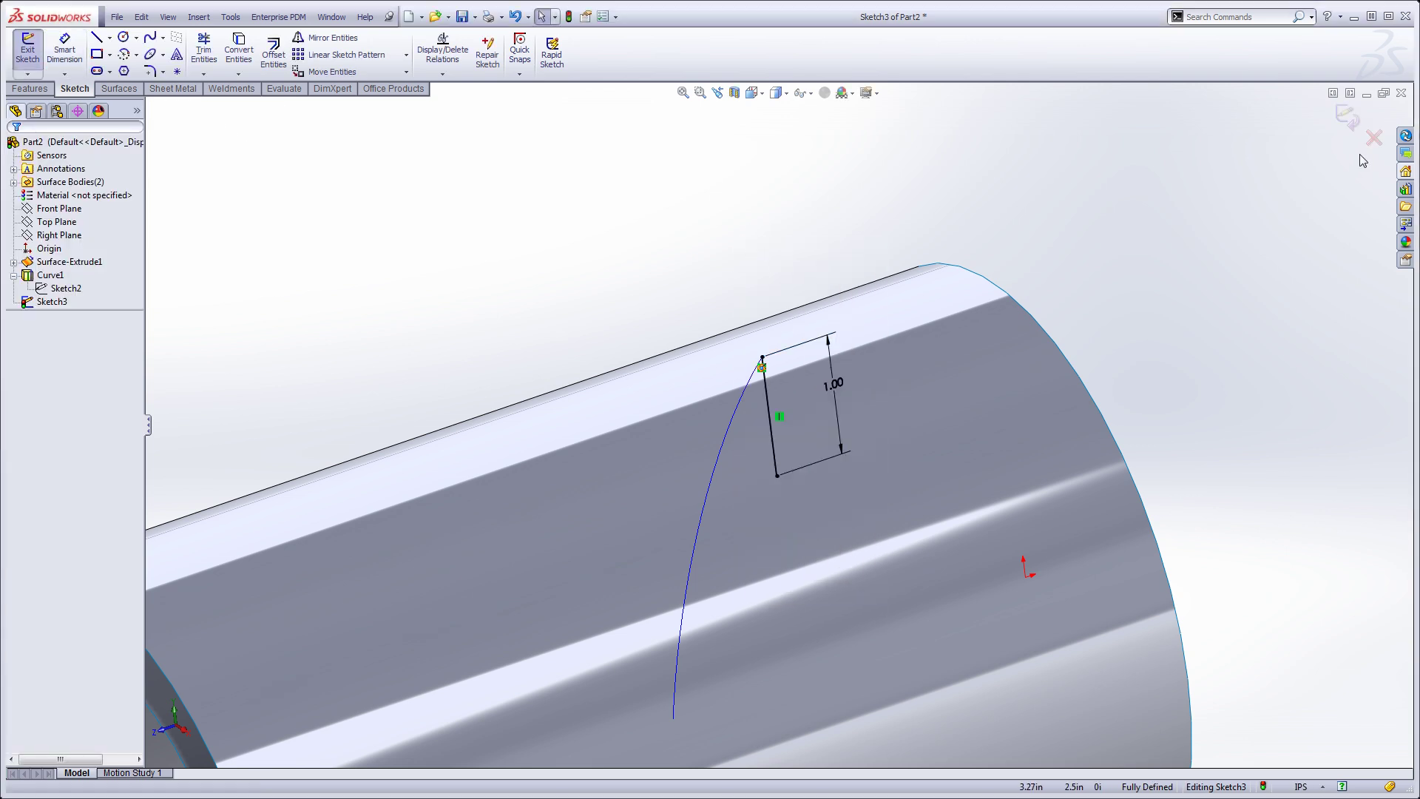
left_click(1348, 118)
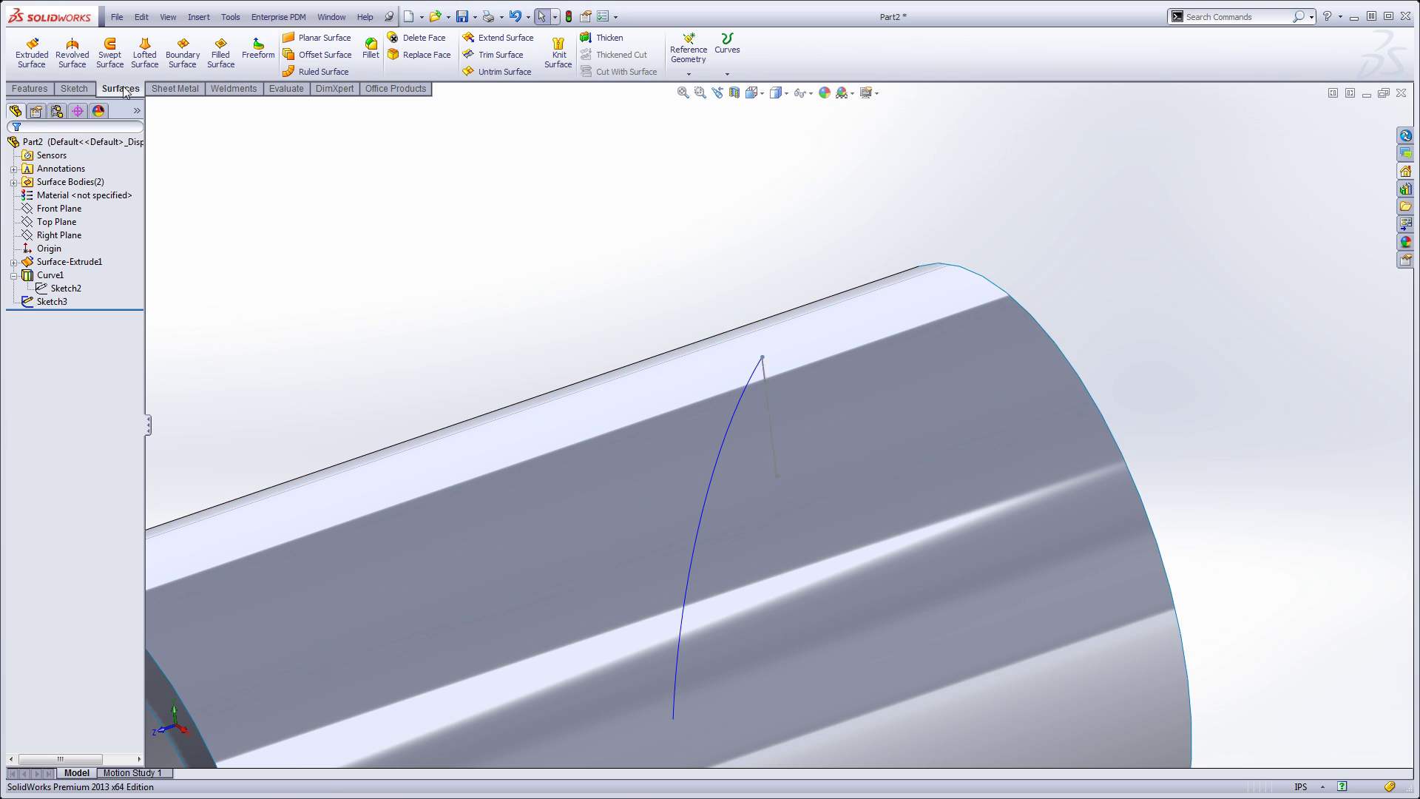
Step: Start a Swept Surface with Sketch3 as profile and Curve1 as path, viewing the preview side-on
left_click(111, 52)
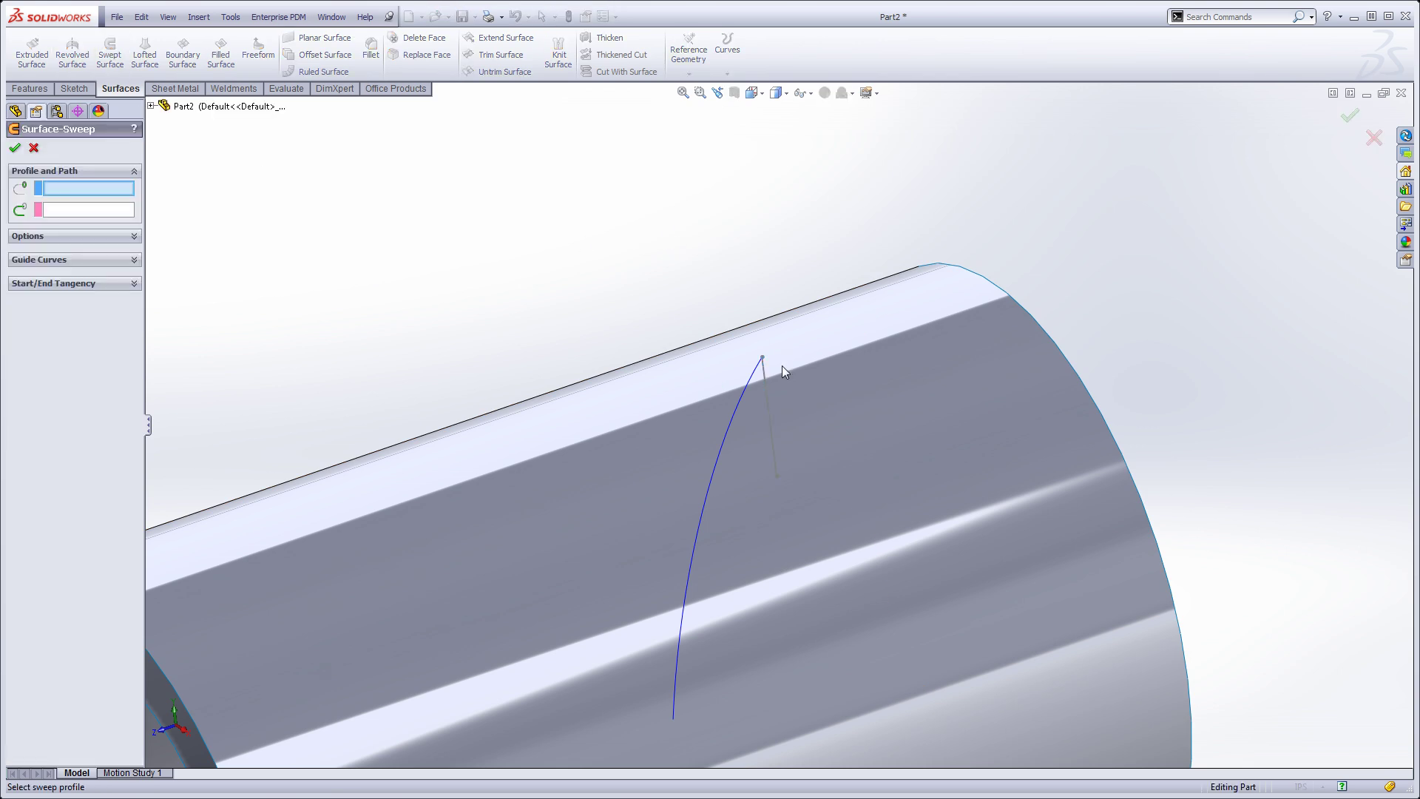
left_click(765, 381)
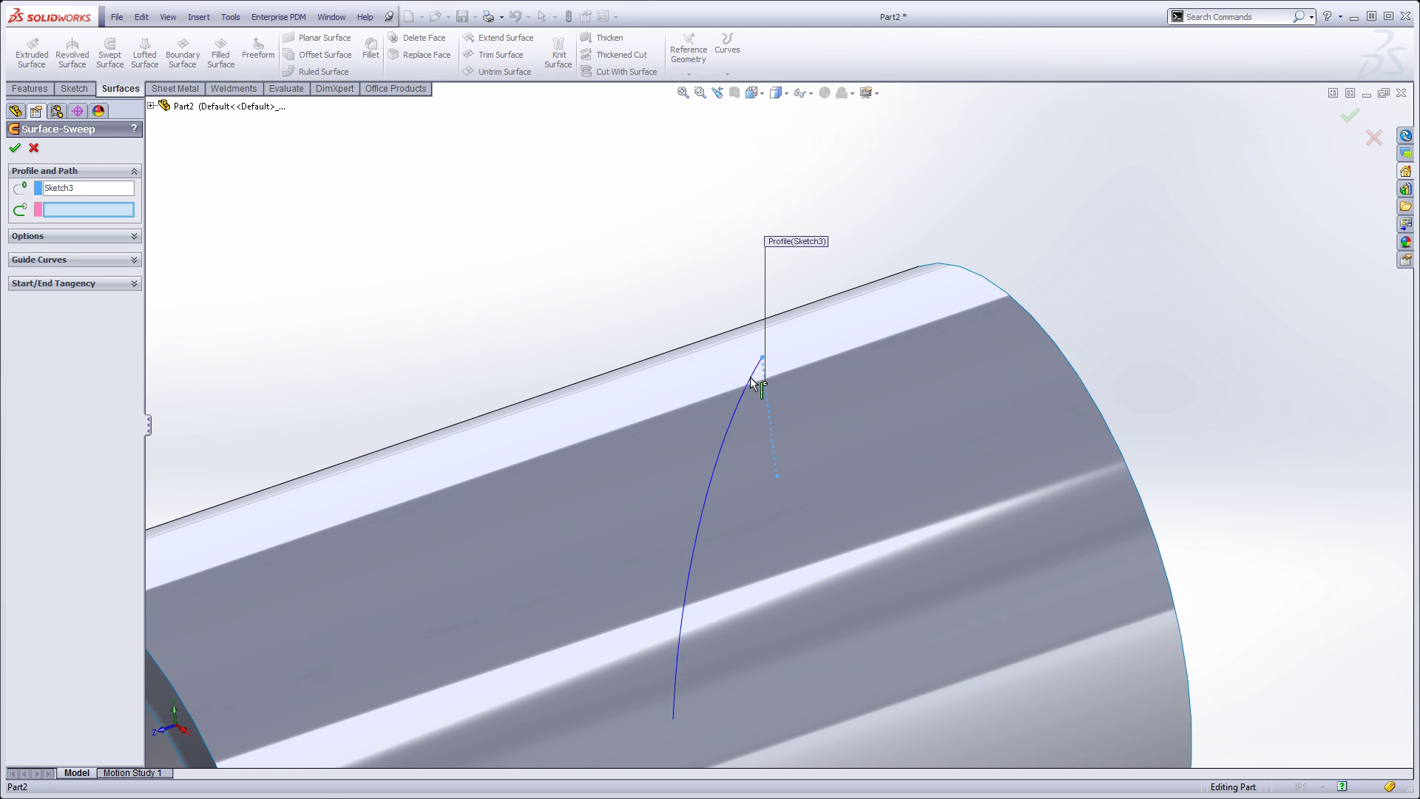
left_click(747, 381)
key("f")
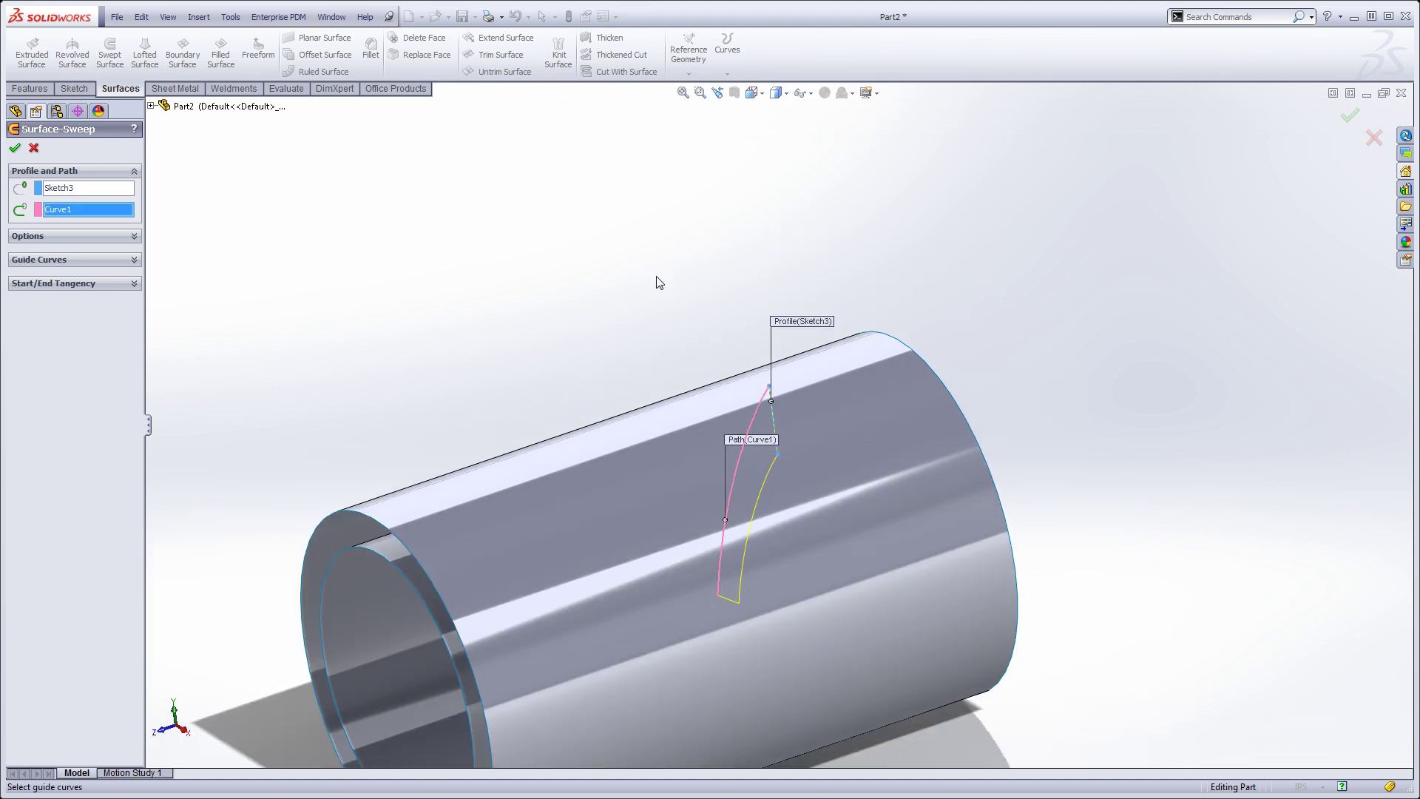
middle_click_drag(663, 250, 654, 459)
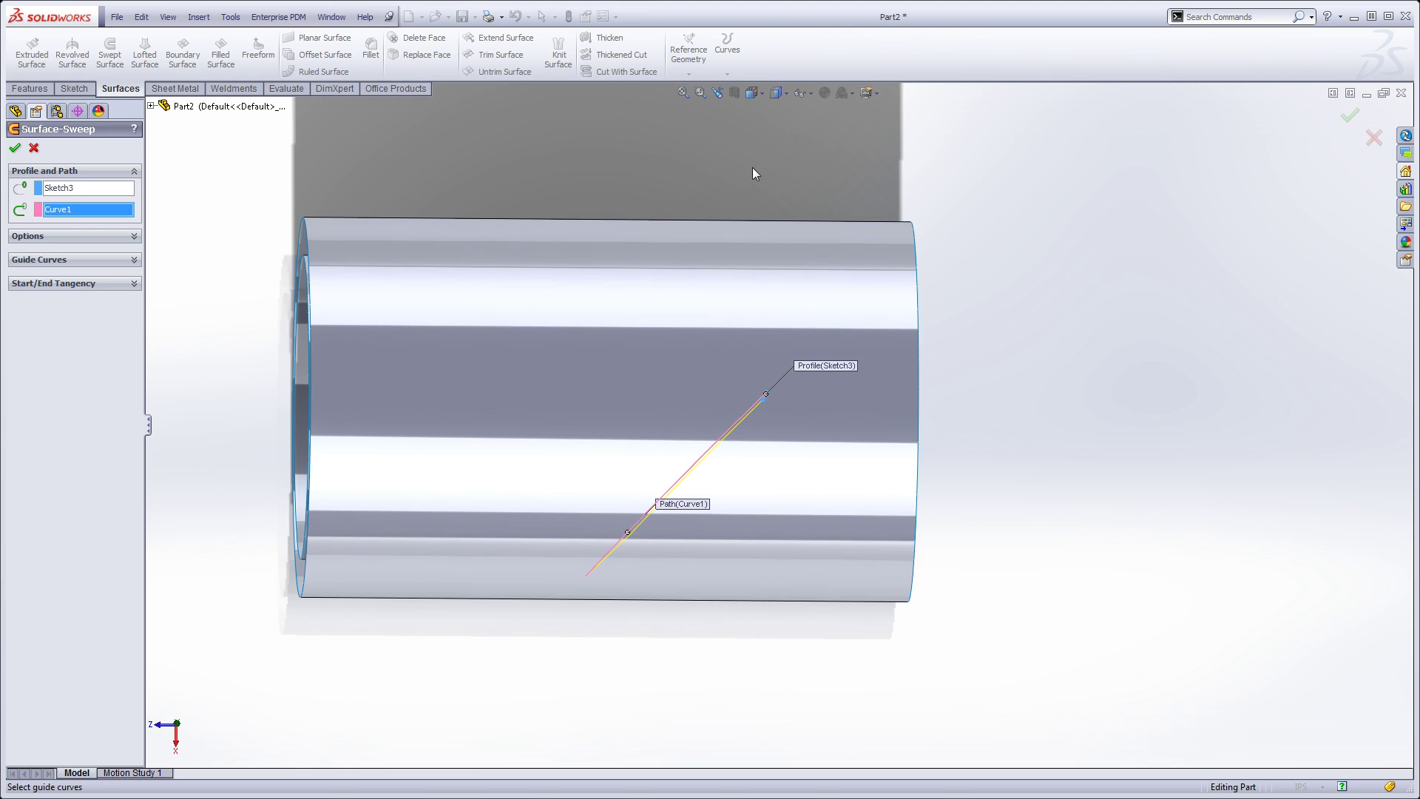
Step: Show the temporary axes and orbit around the sweep preview
left_click(806, 92)
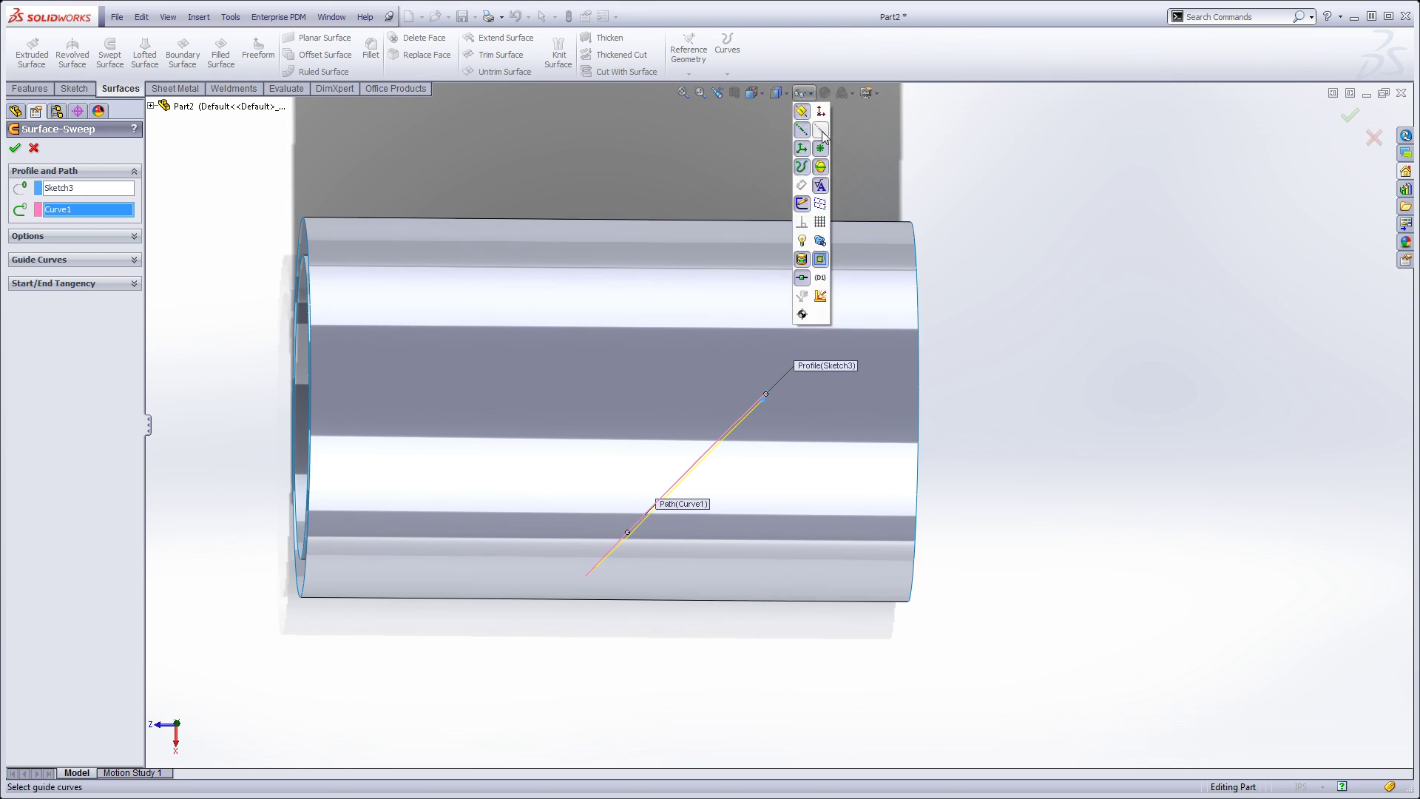
left_click(820, 131)
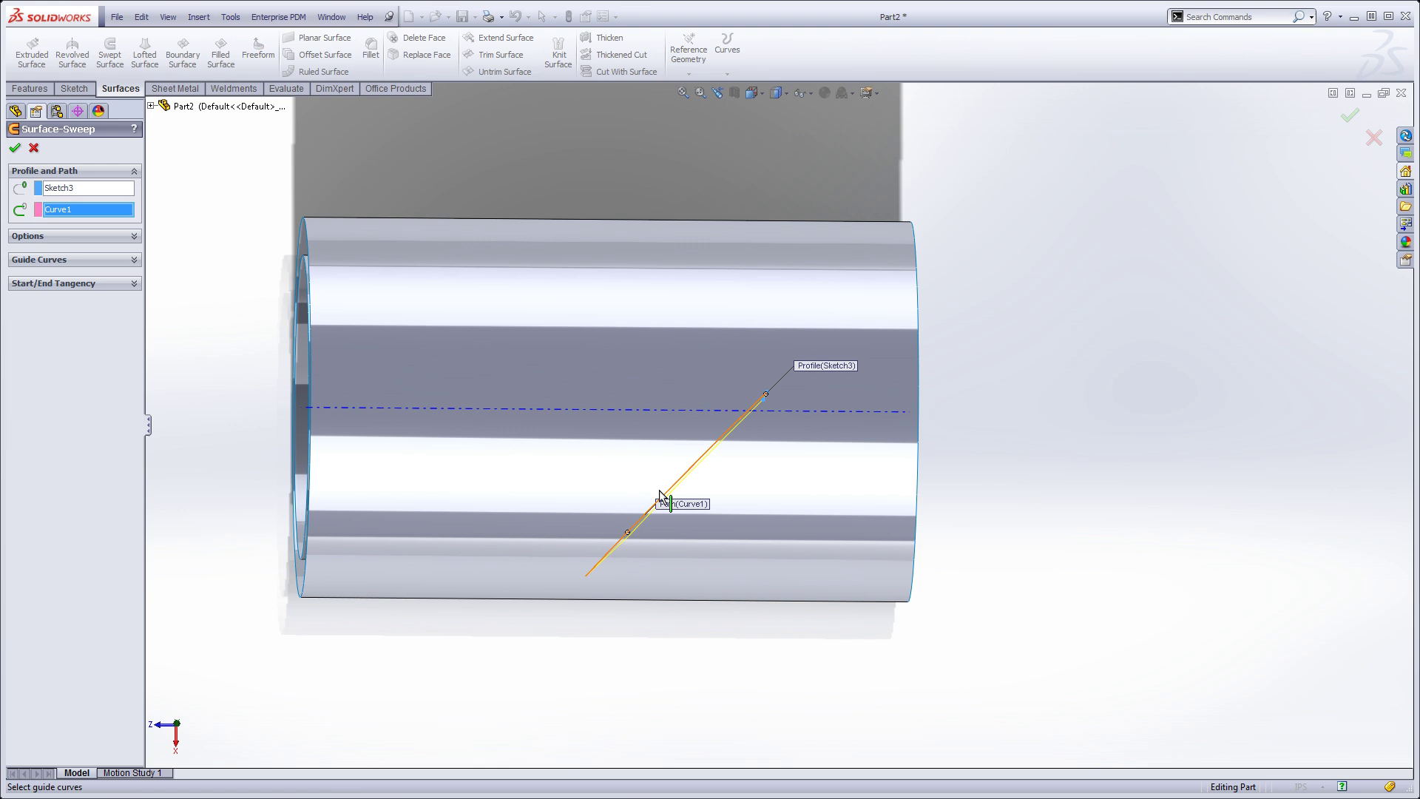
middle_click_drag(703, 424, 666, 402)
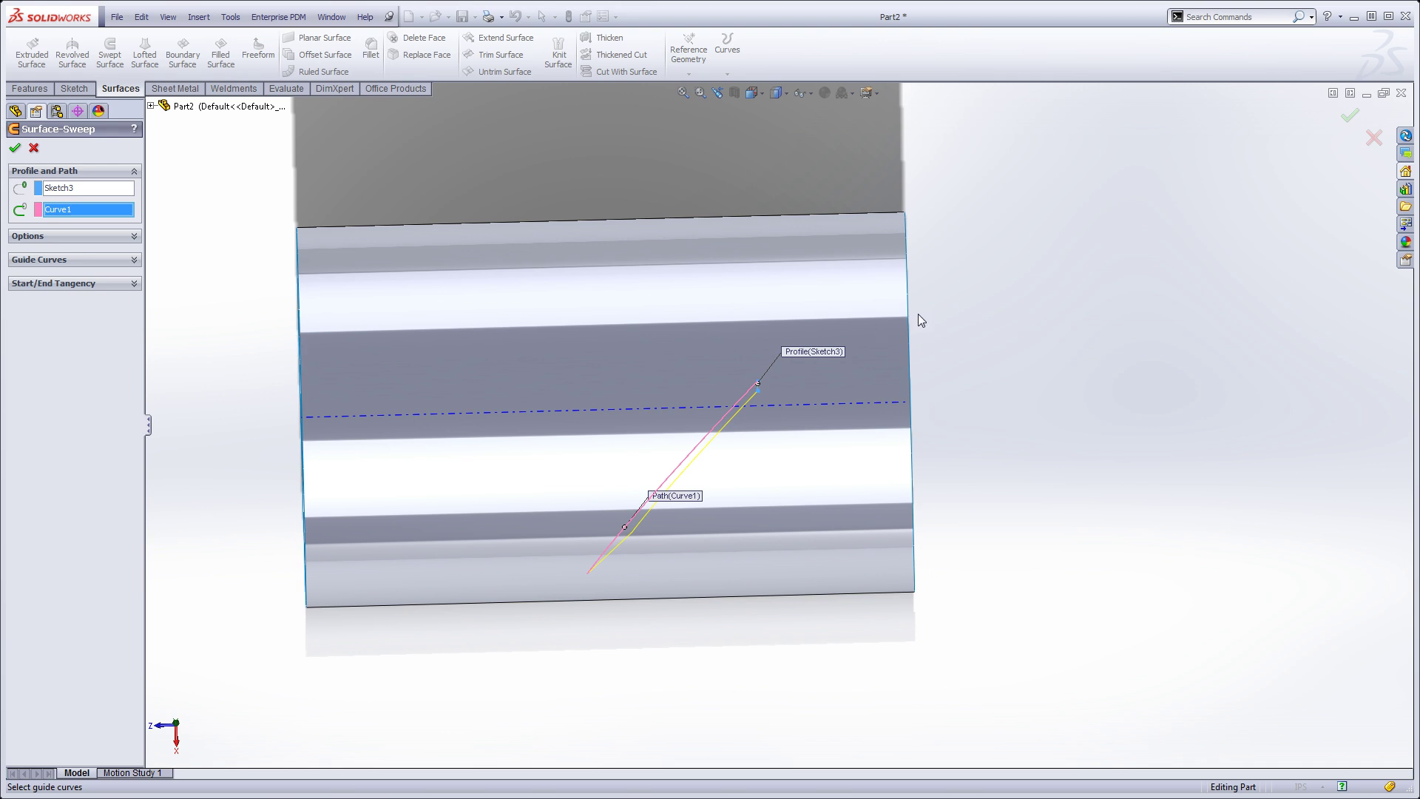
middle_click_drag(917, 313, 920, 340)
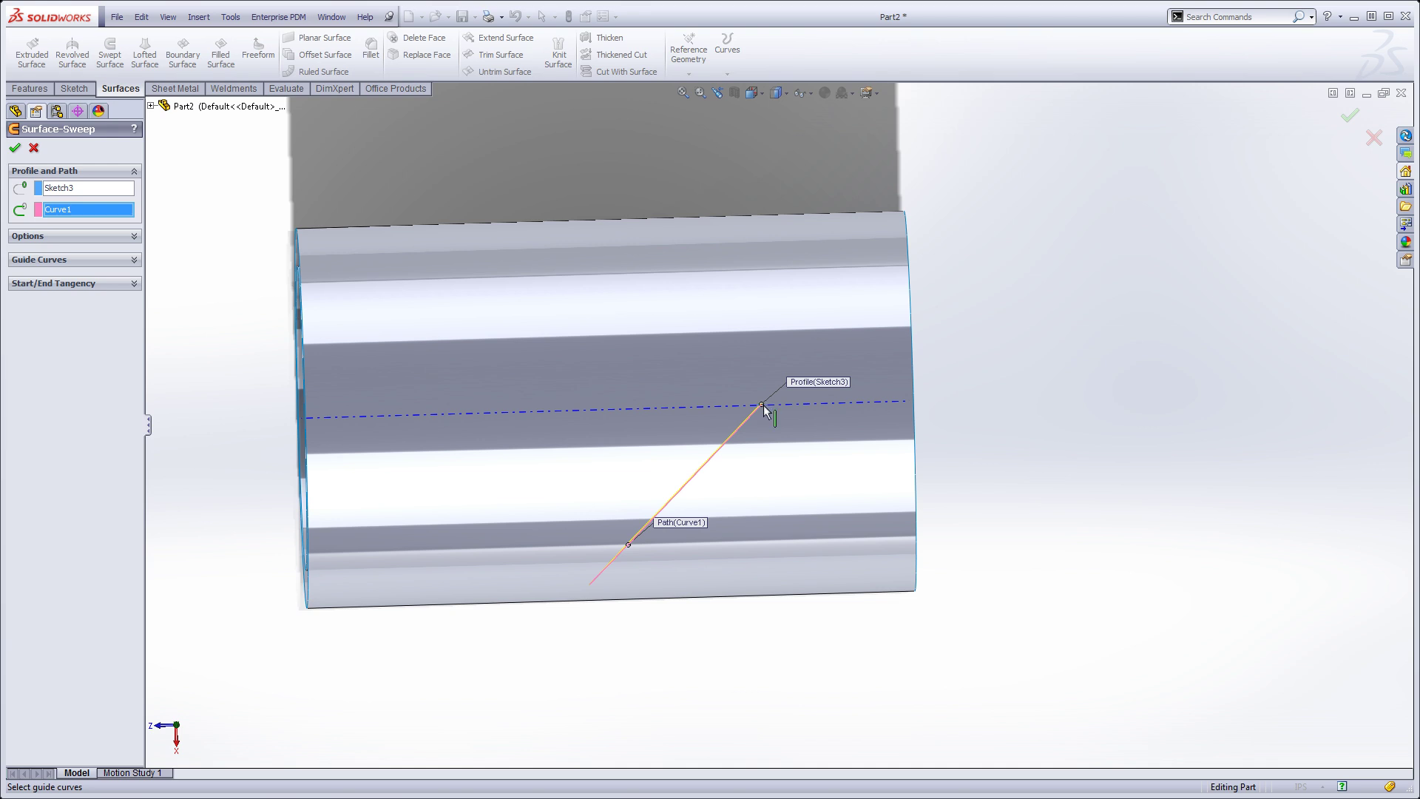
middle_click_drag(979, 446, 973, 380)
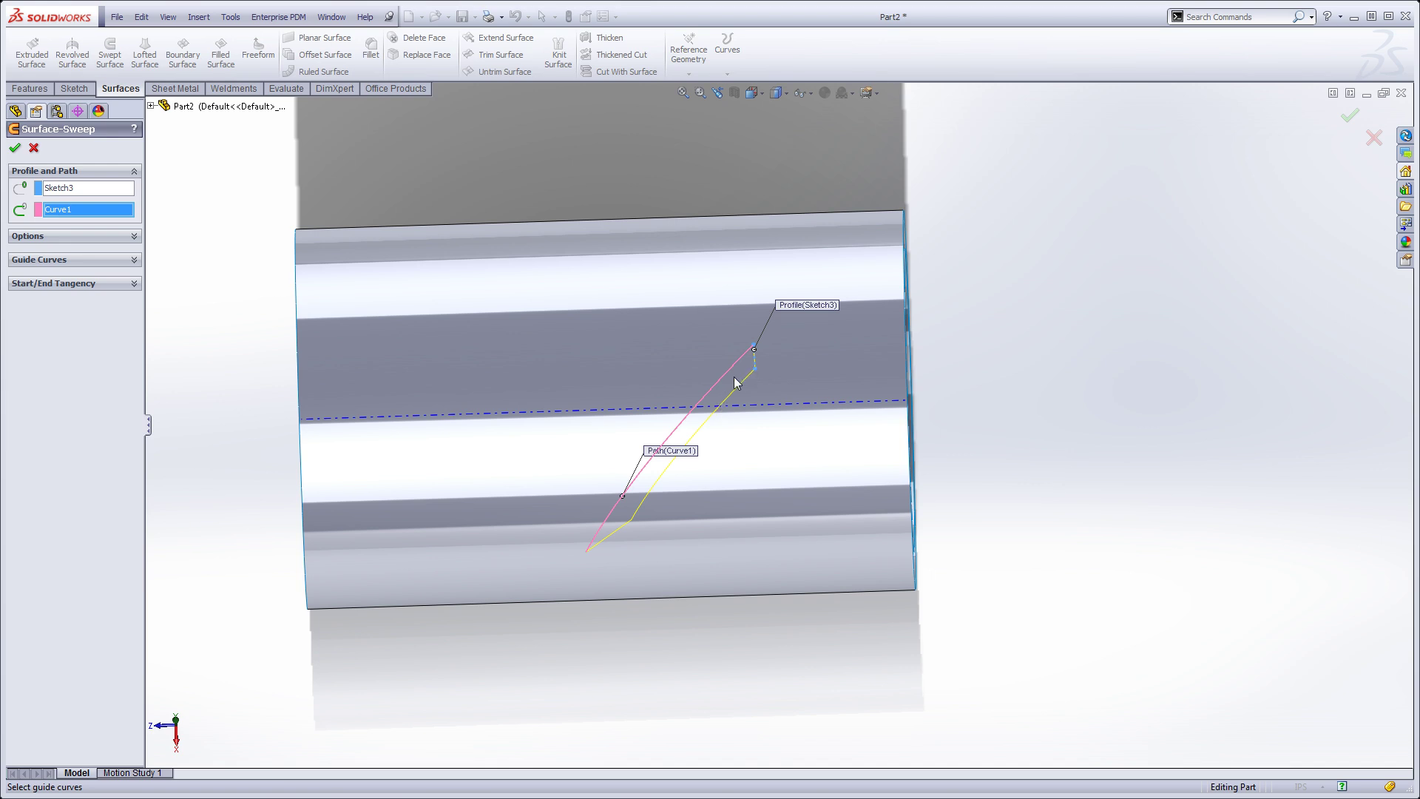
Step: Set the sweep orientation to Direction Vector using the Front Plane and accept Surface-Sweep1
left_click(134, 236)
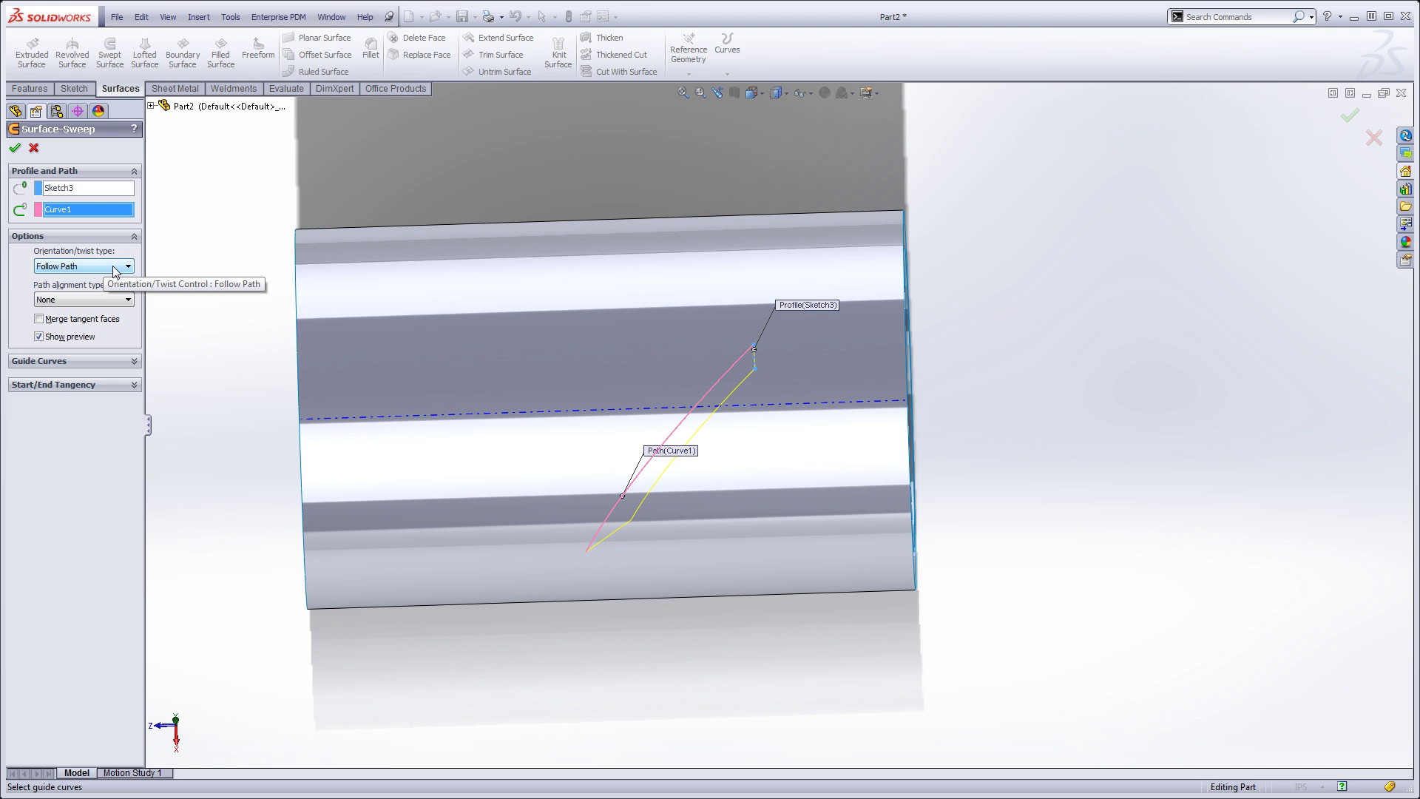
left_click(95, 299)
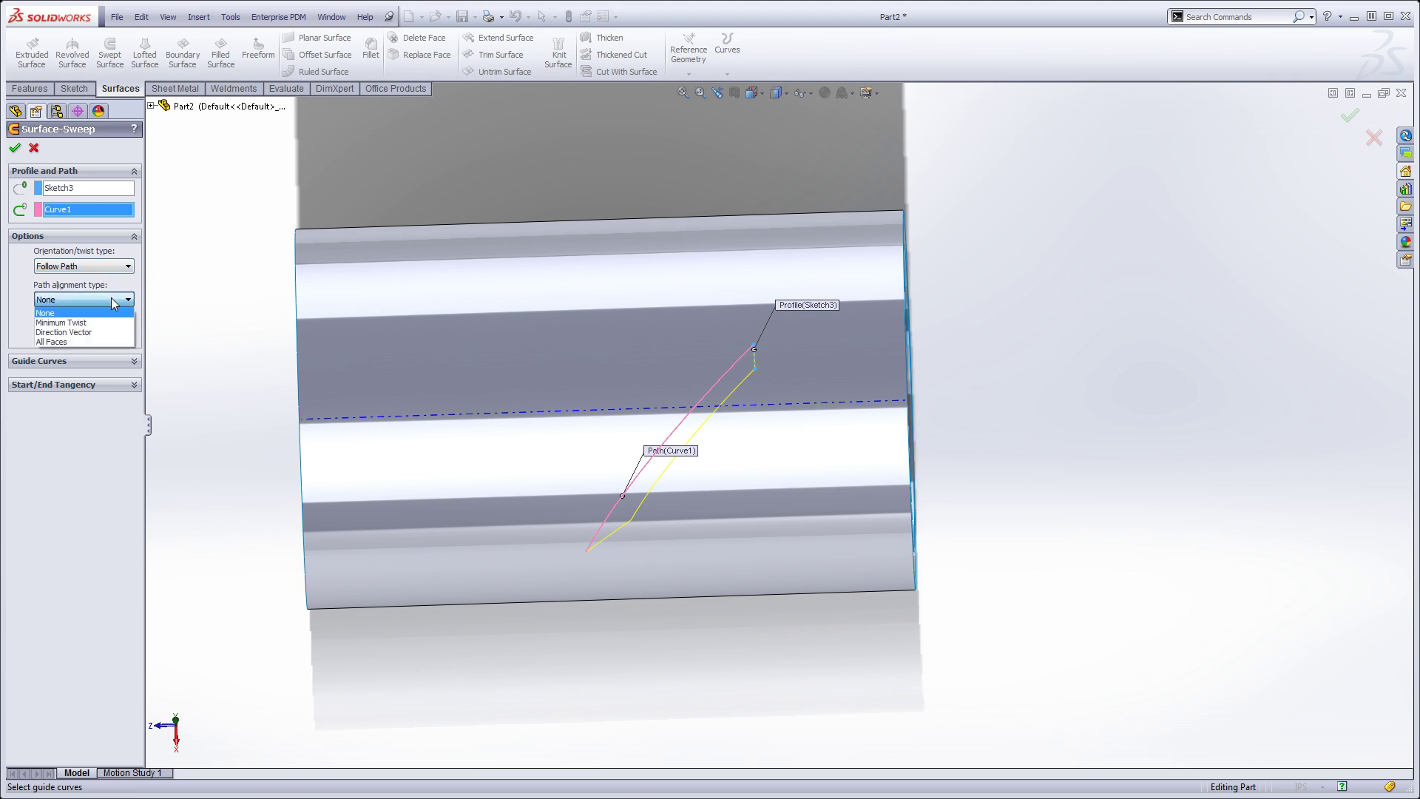
left_click(52, 332)
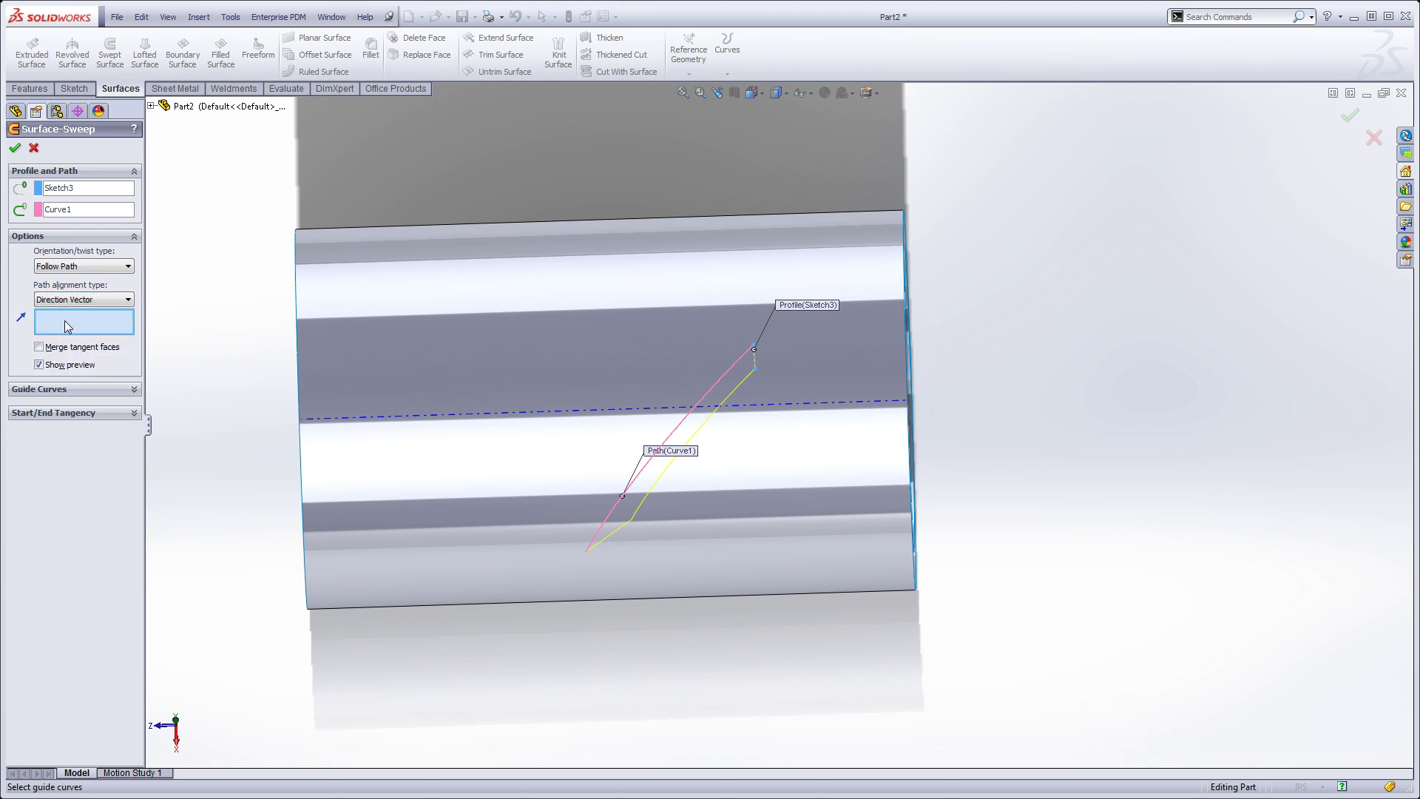
left_click(151, 107)
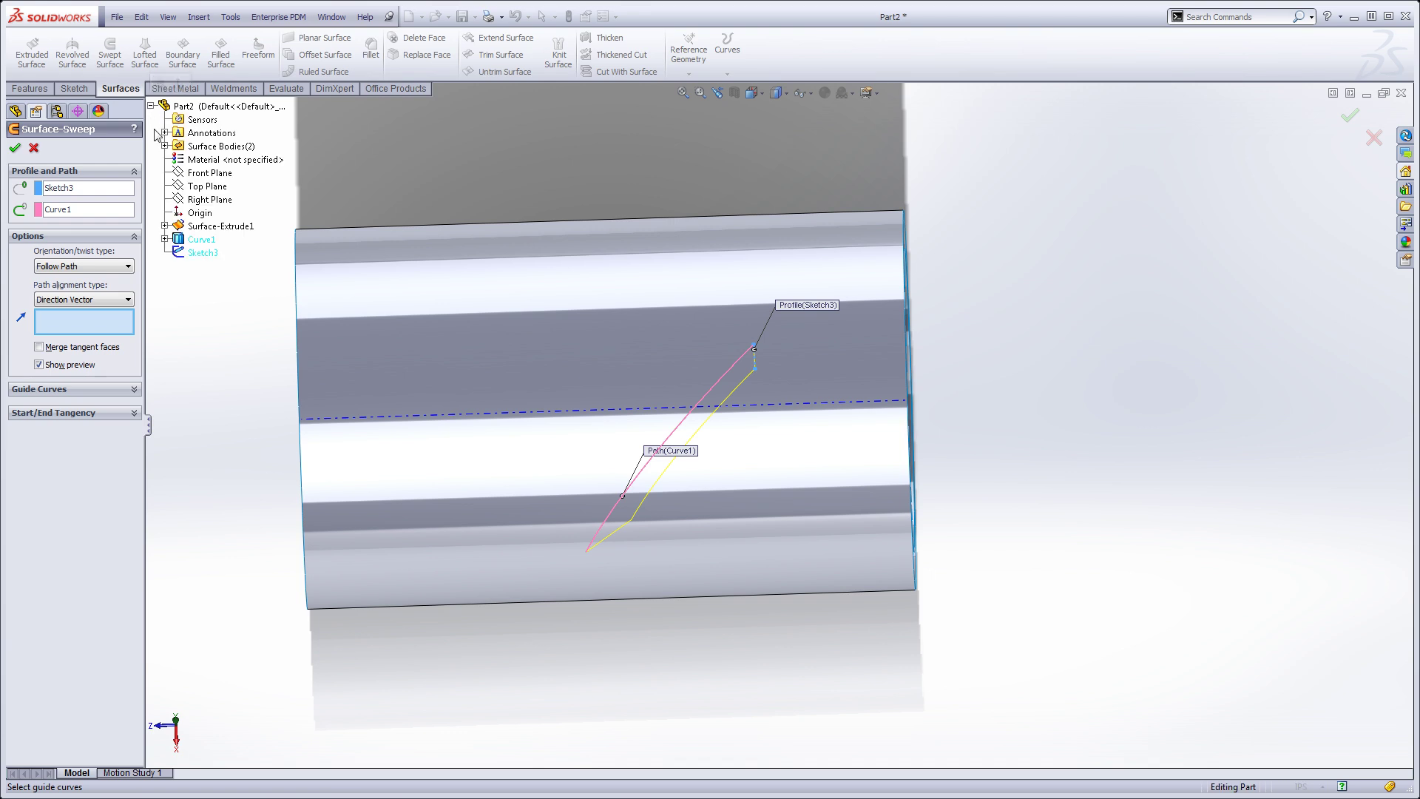
left_click(197, 175)
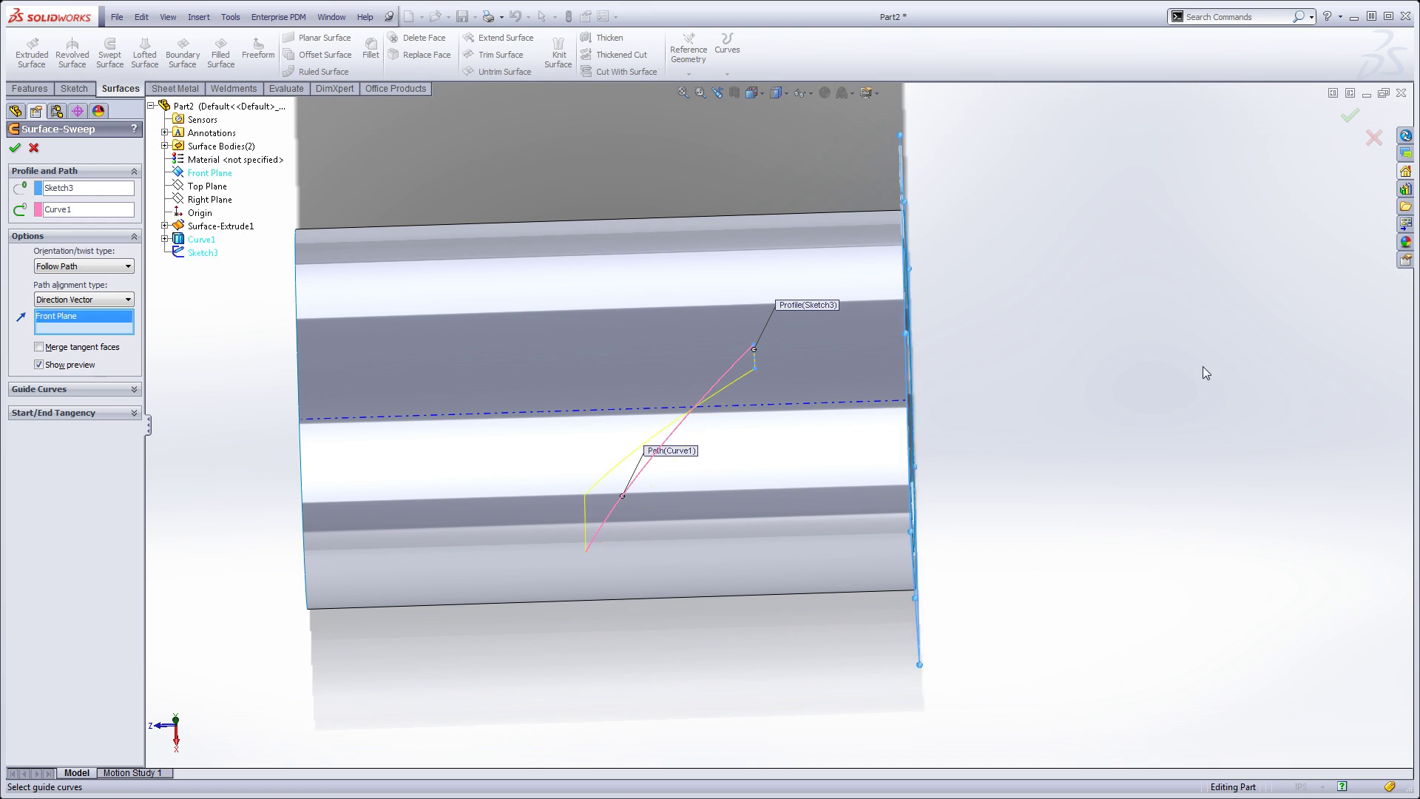
middle_click_drag(1202, 367, 1113, 407)
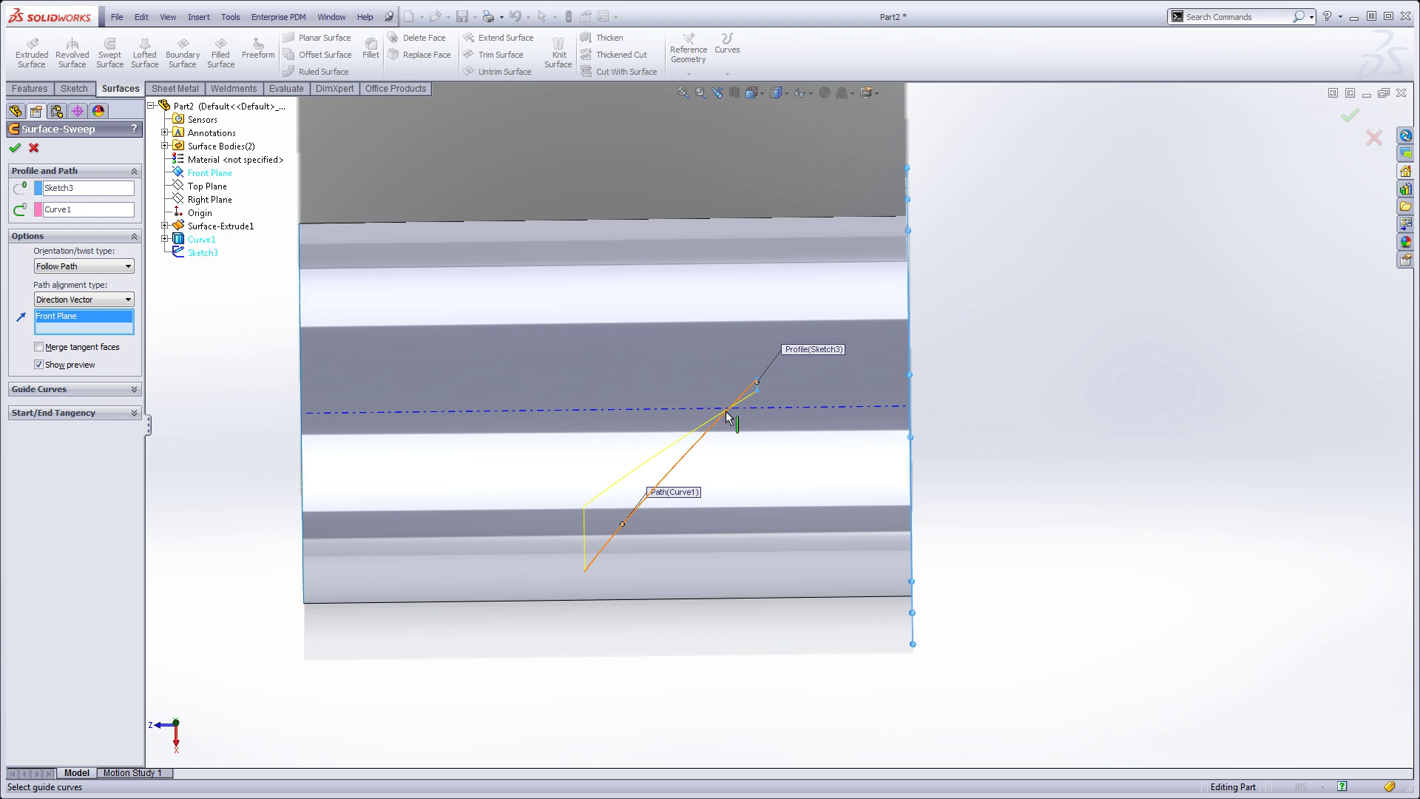
middle_click_drag(742, 443, 724, 416)
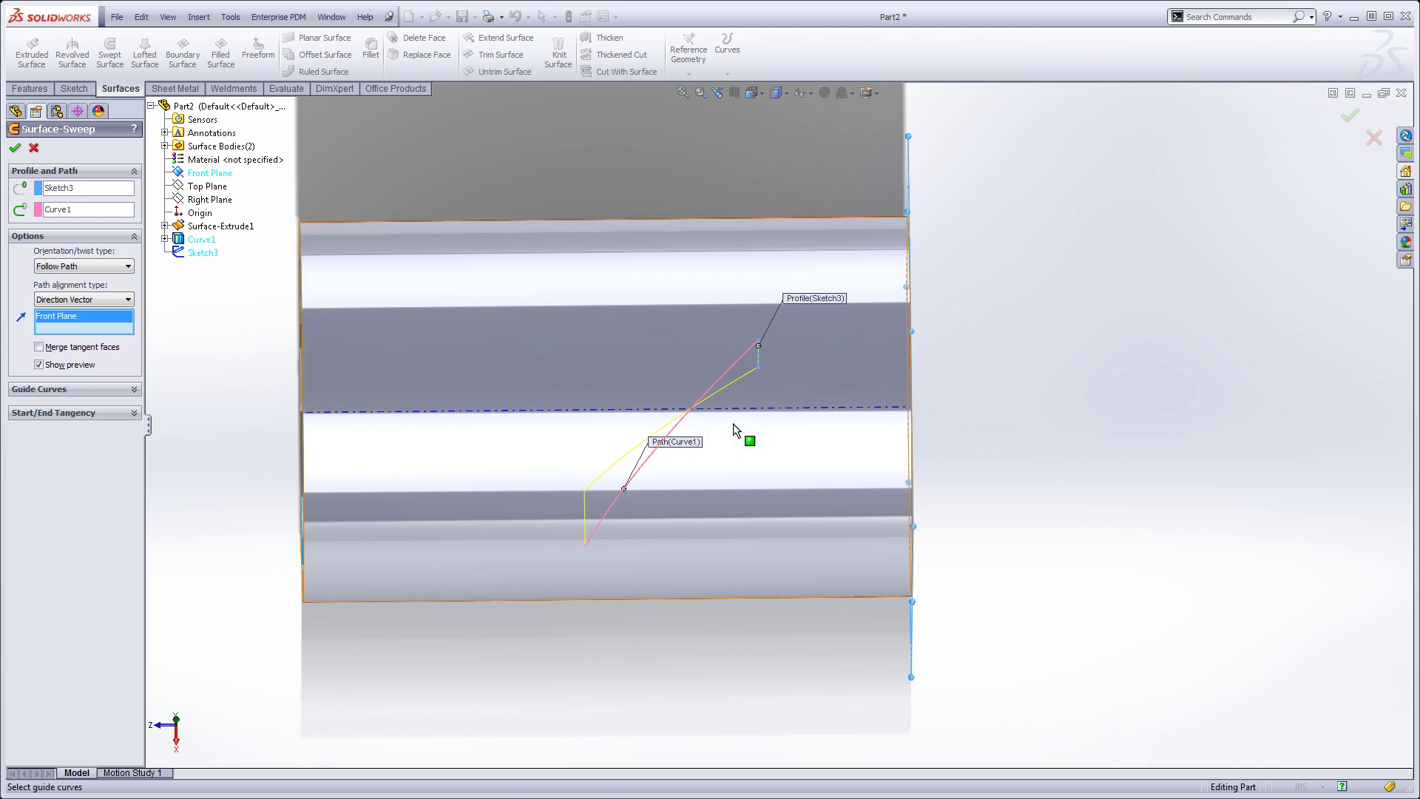
middle_click_drag(744, 446, 739, 358)
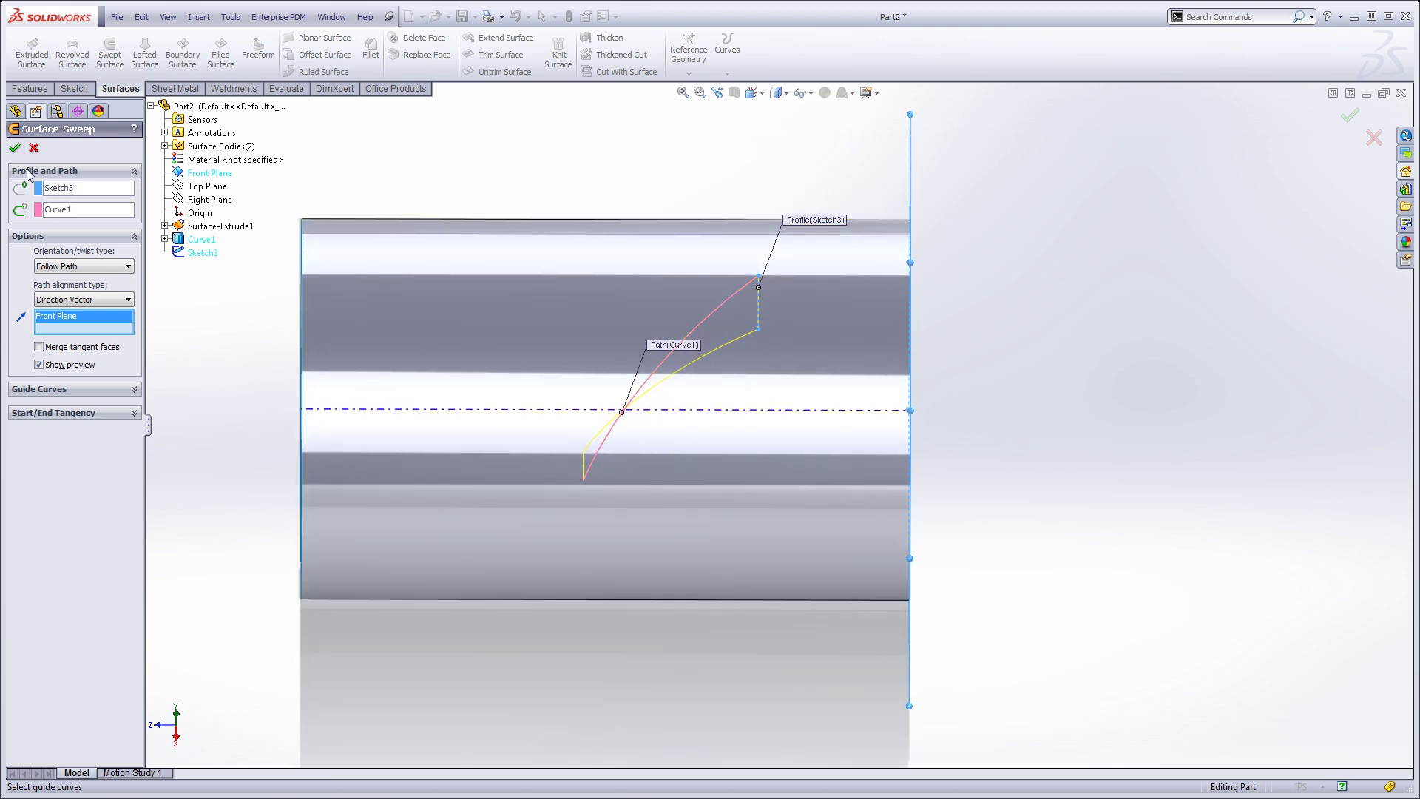
left_click(14, 149)
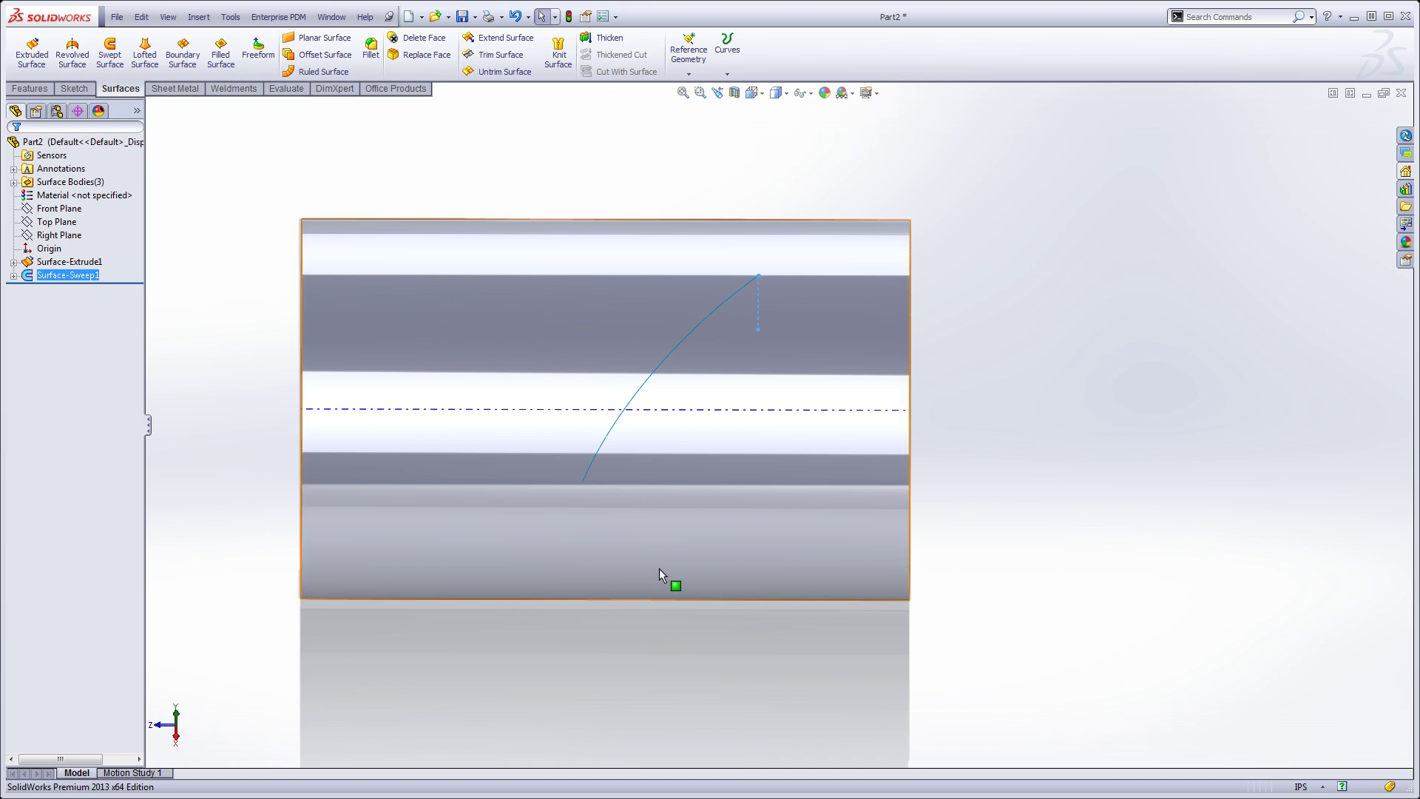
Step: Start a Radiate Surface with the Front Plane as its direction
middle_click_drag(675, 585, 596, 224)
scroll(791, 203, "down", 2)
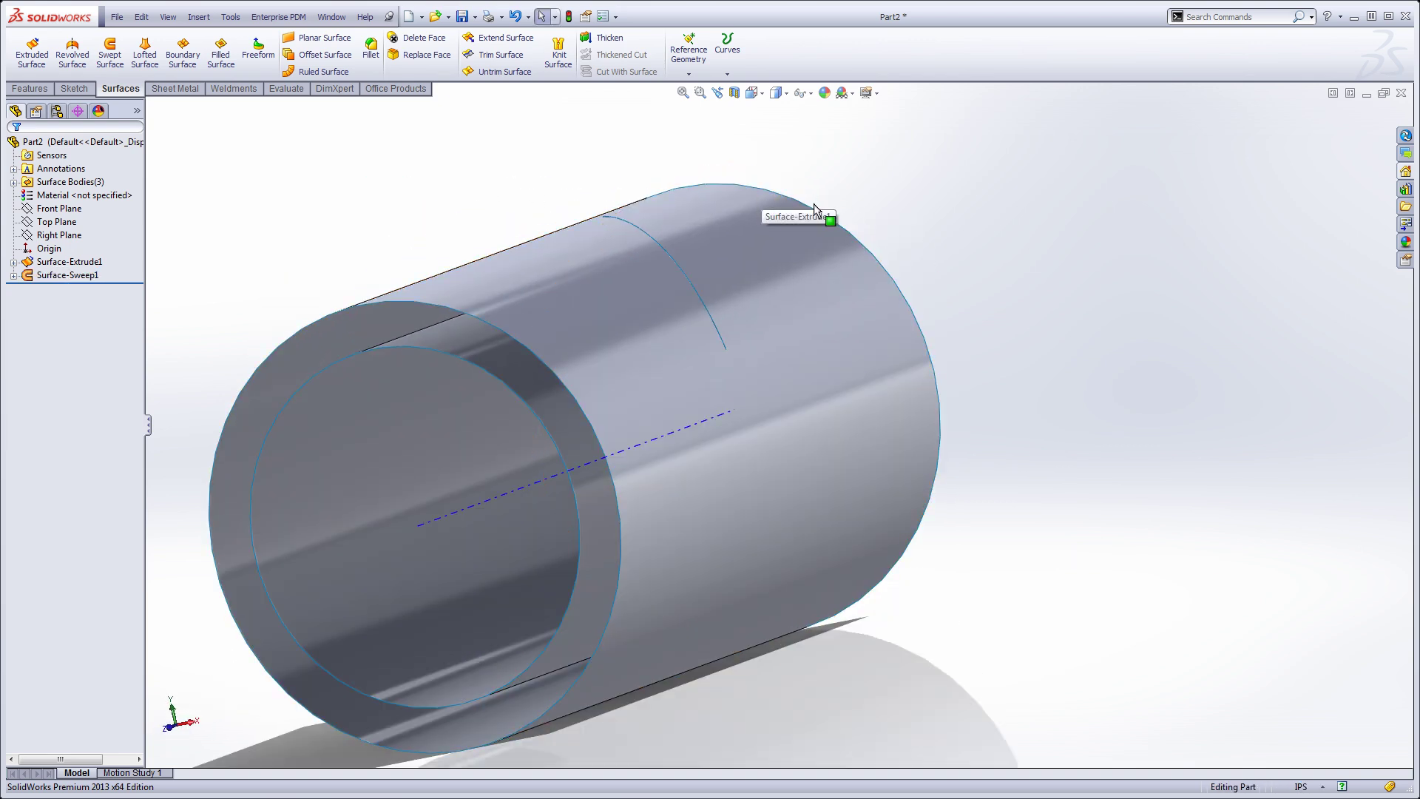
middle_click_drag(524, 215, 522, 217)
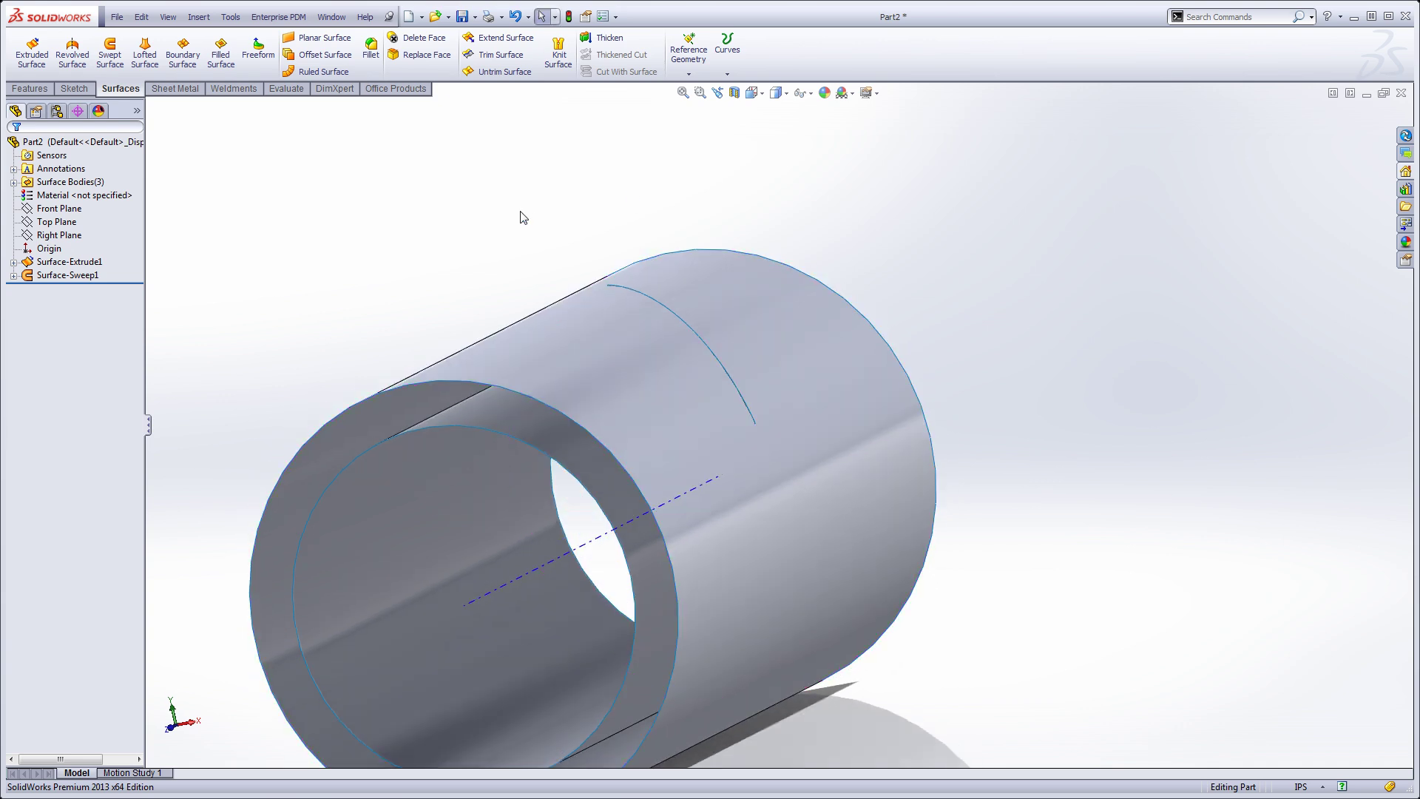
left_click(199, 17)
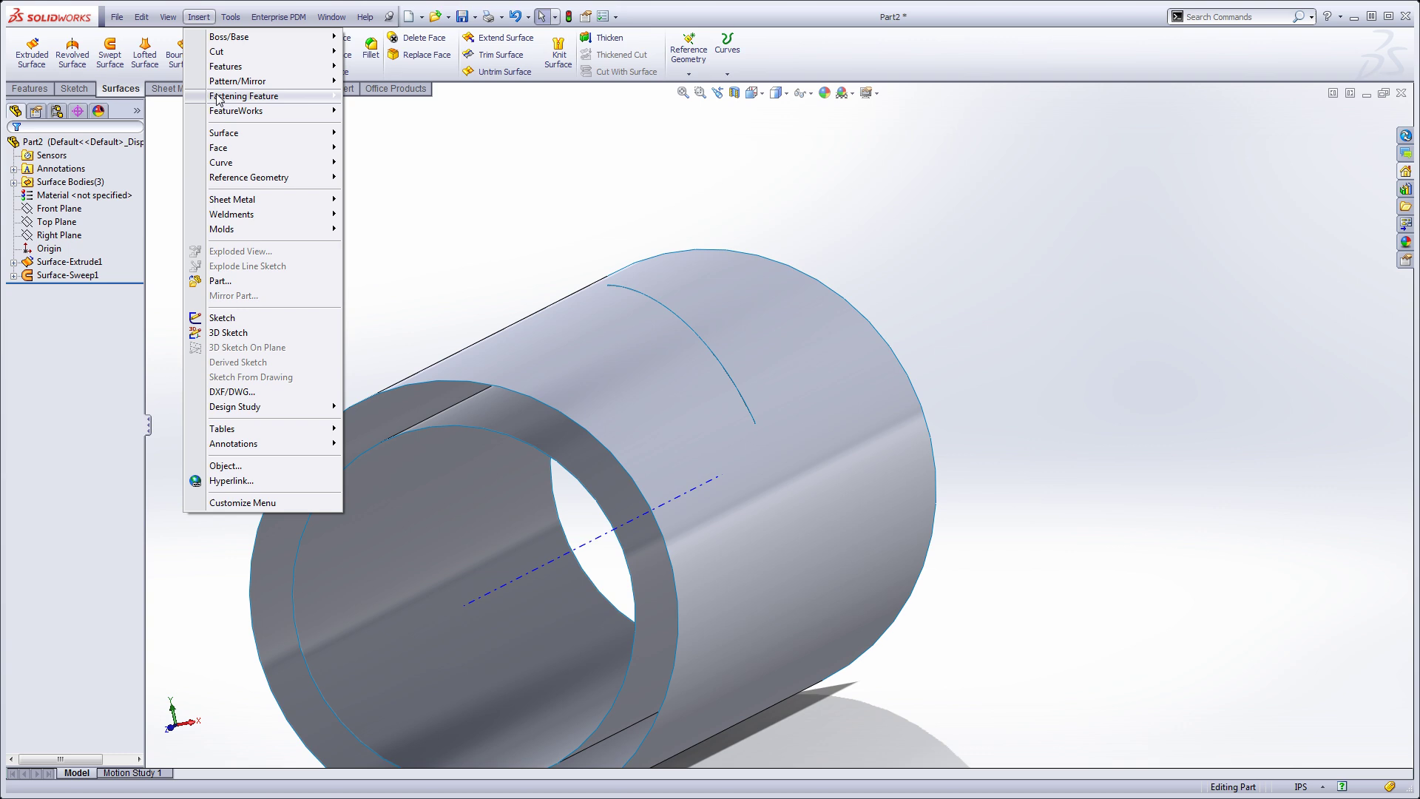
mouse_move(247, 135)
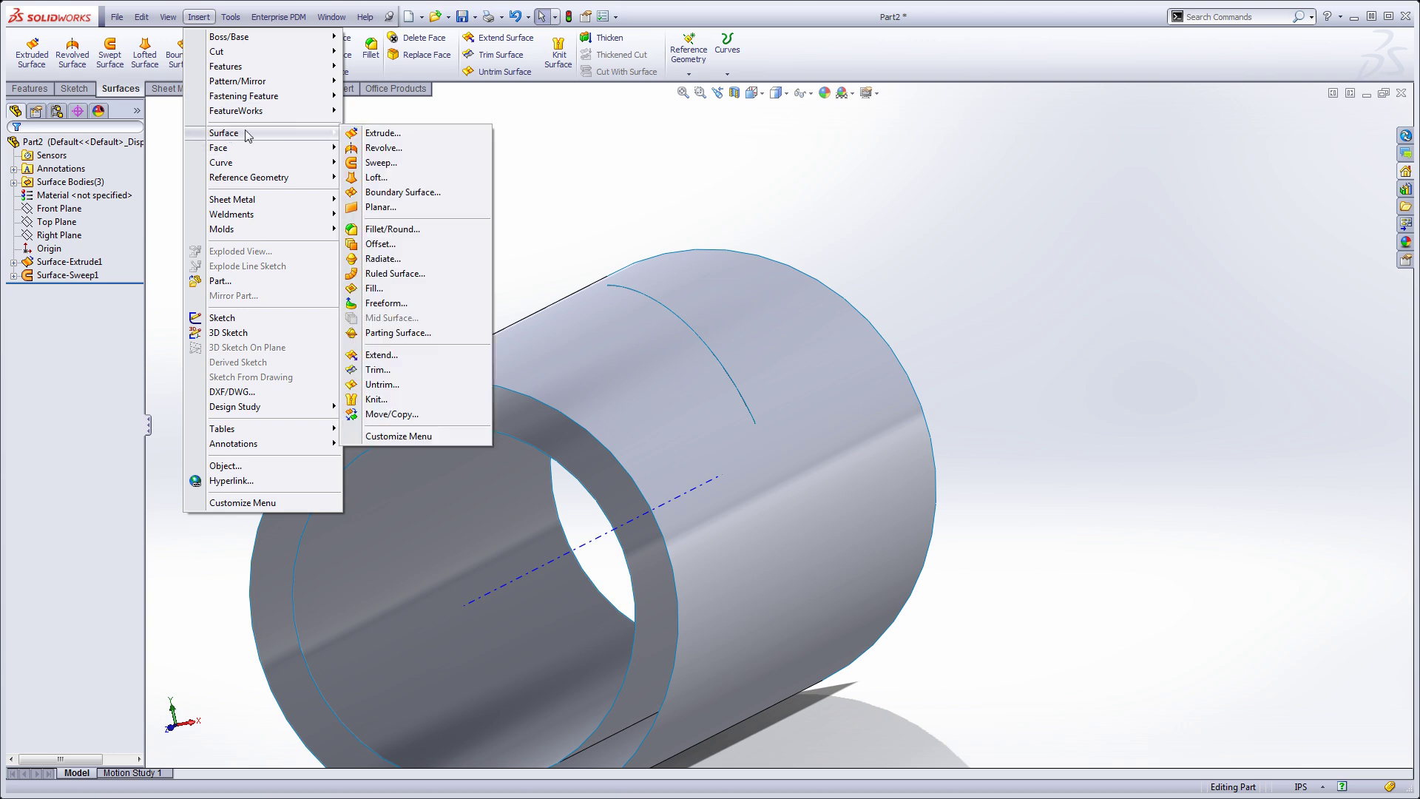
left_click(382, 258)
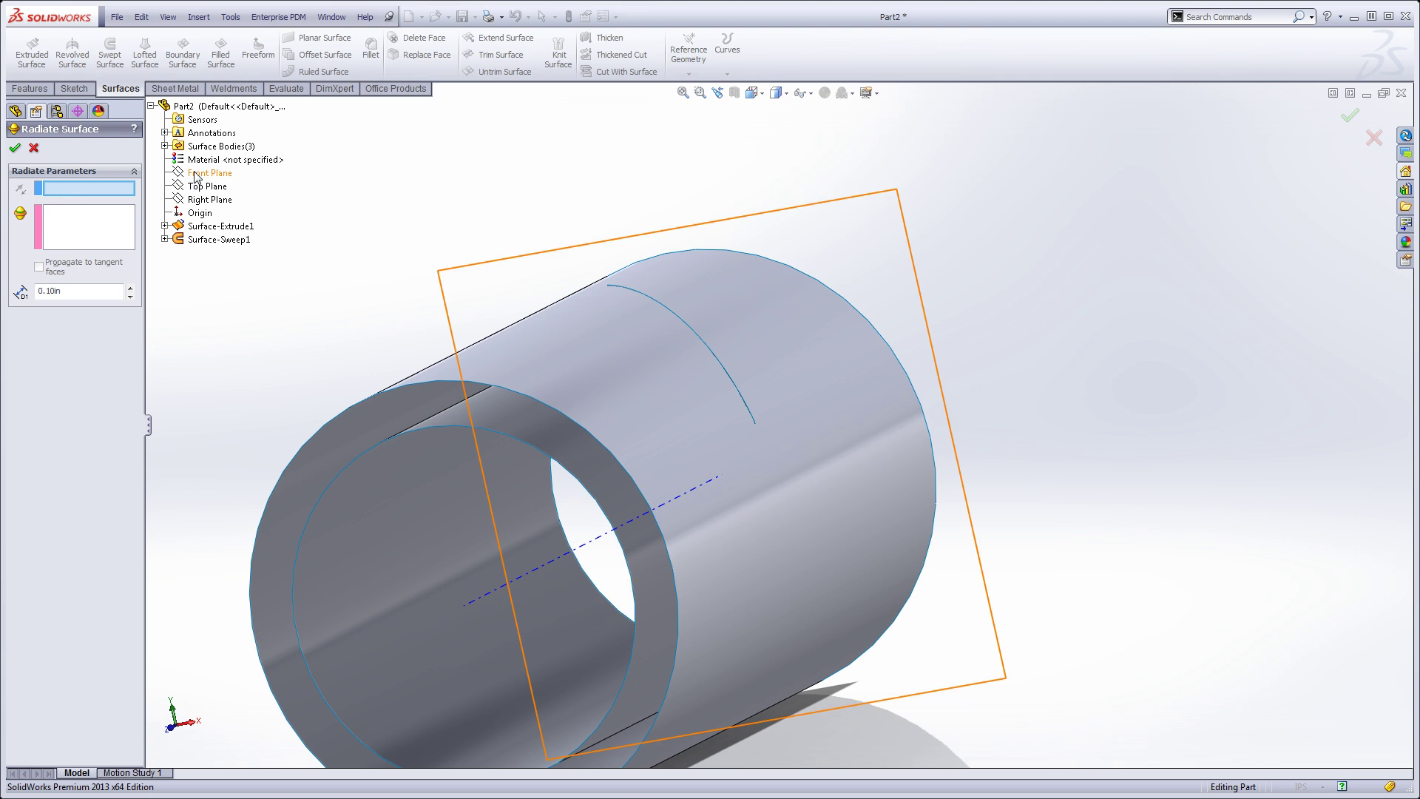
left_click(198, 173)
Step: Radiate the slot's top arc edge 0.25 in and accept Surface-Radiate1
left_click(68, 225)
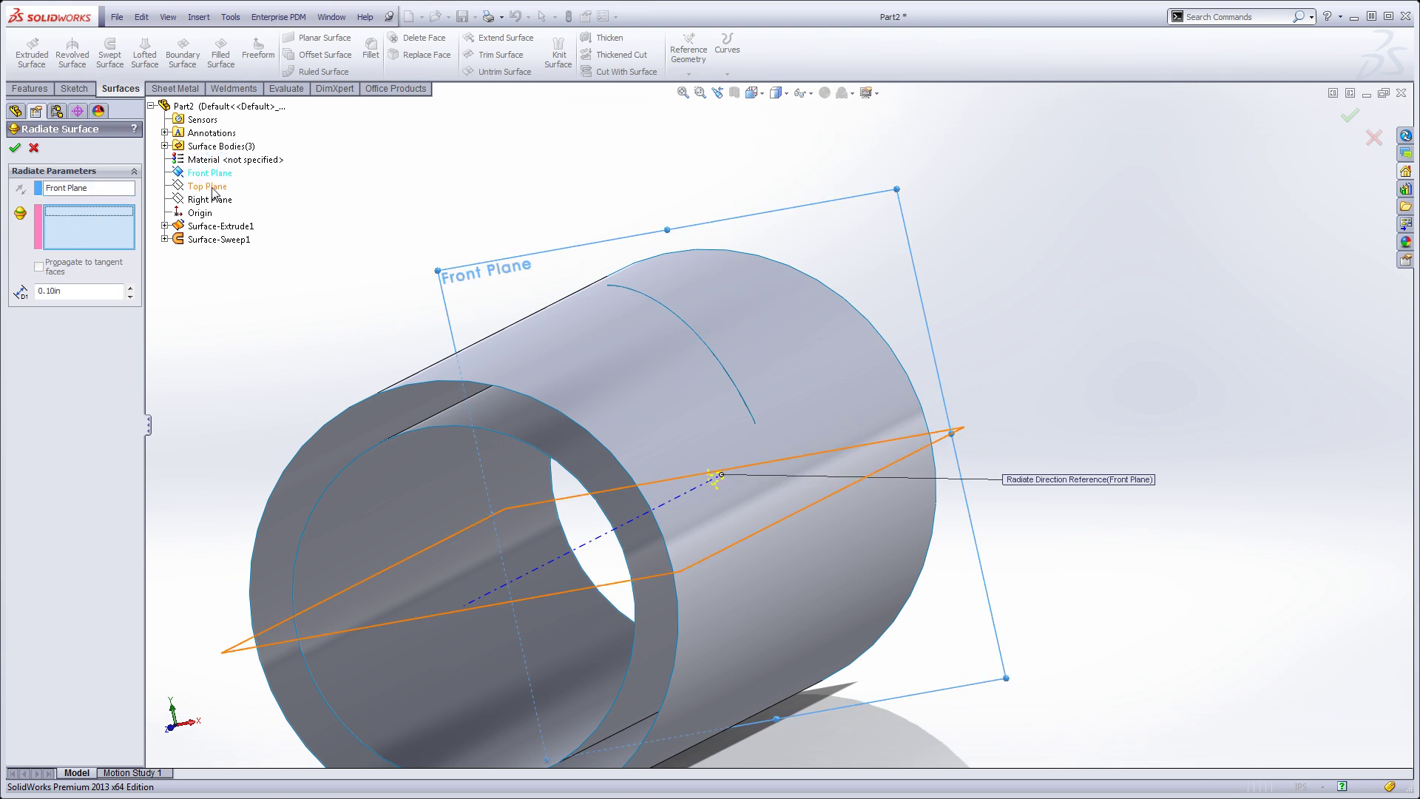
left_click(165, 145)
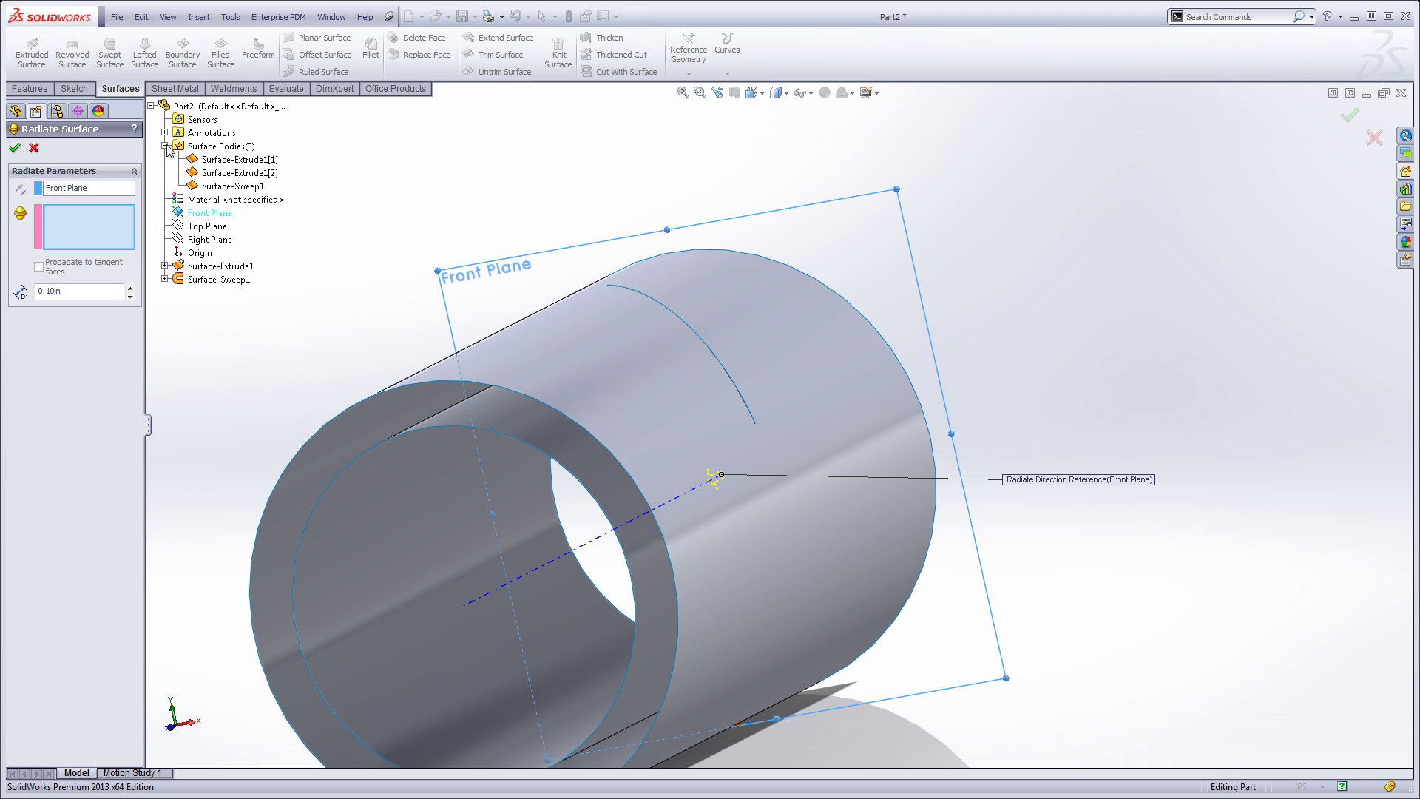
left_click(232, 171)
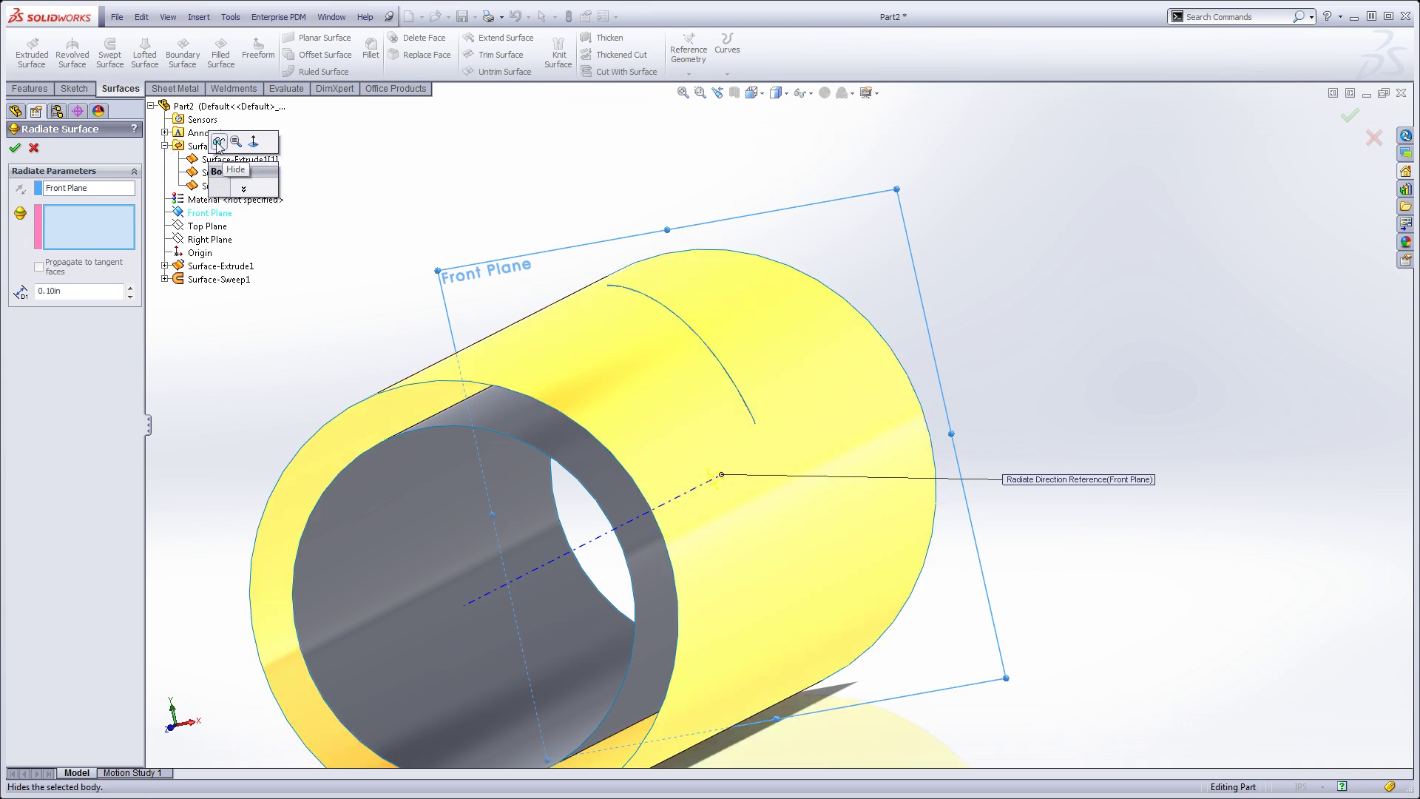
left_click(646, 296)
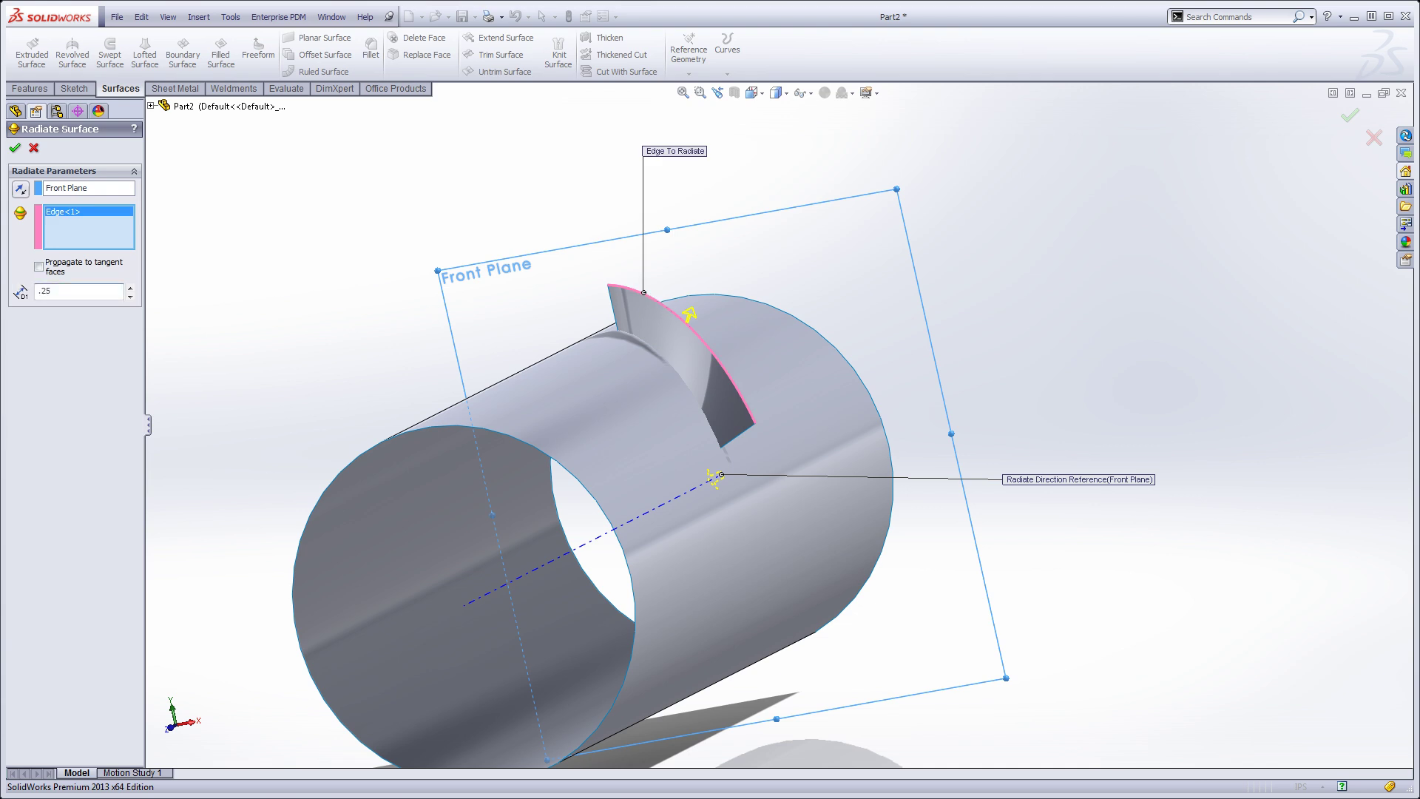
left_click(15, 150)
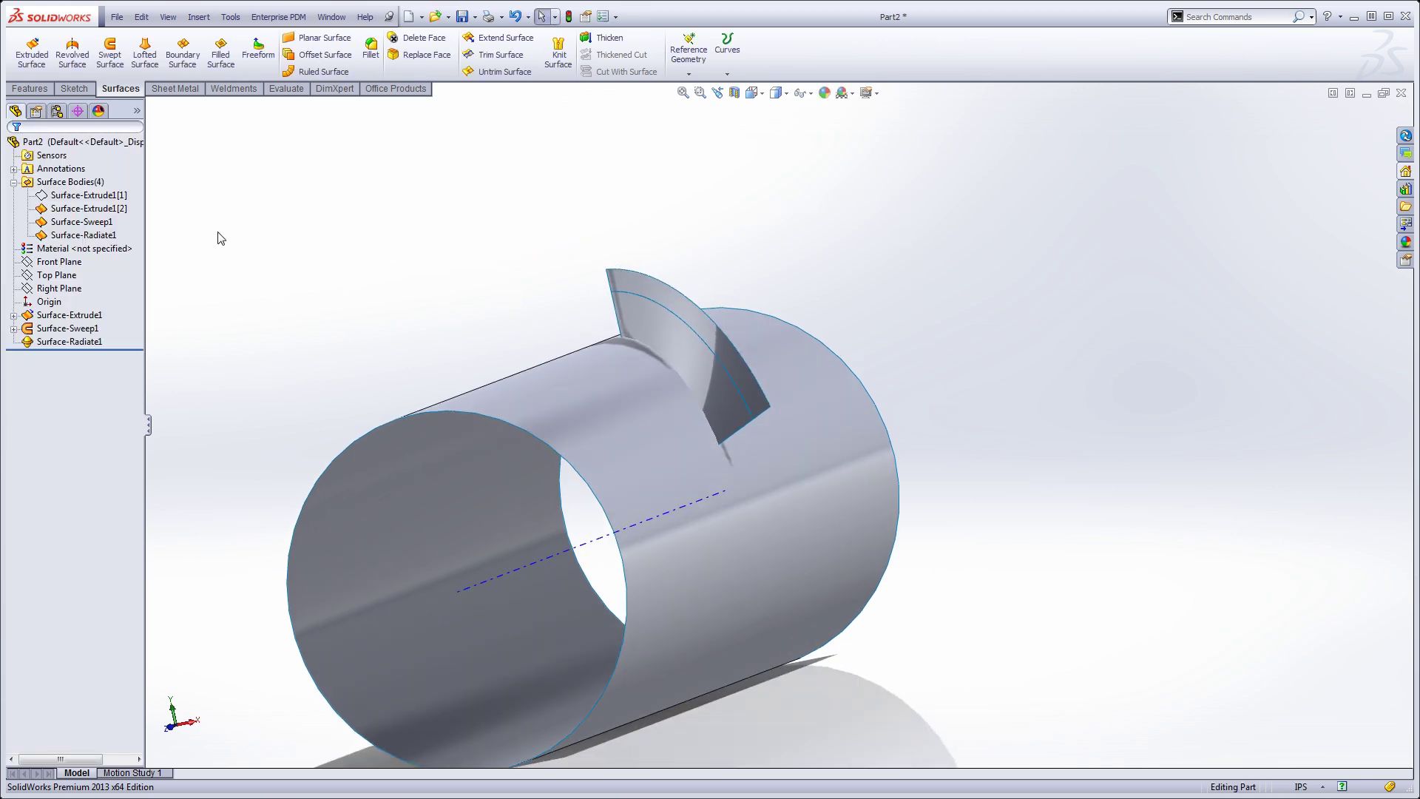
Step: Hide the swept surface body Surface-Sweep1
left_click(74, 223)
right_click(70, 222)
left_click(73, 180)
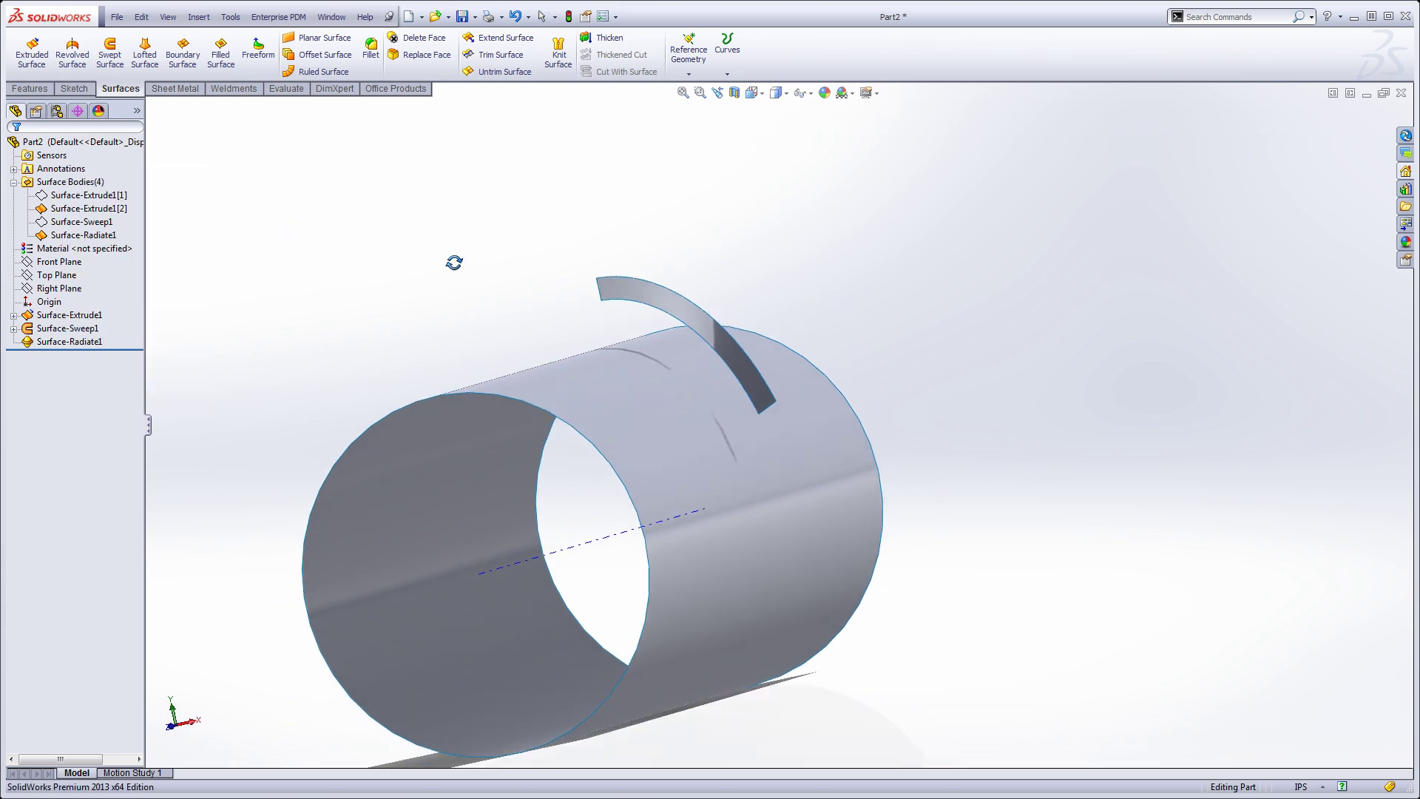
Step: Extend the radiated surface's edge 0.70 in as the same surface, creating Surface-Extend1
left_click(487, 46)
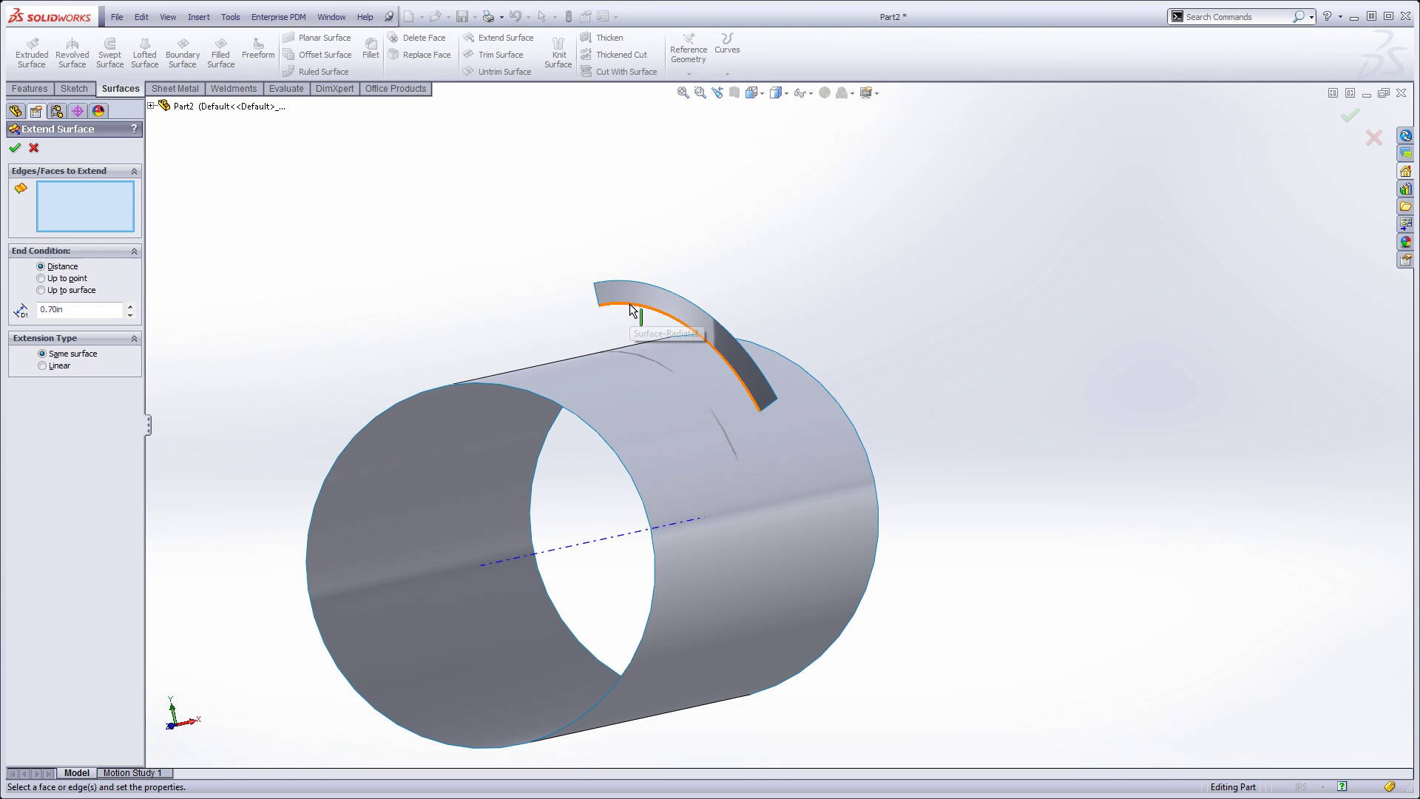
left_click(629, 304)
key("ctrl+1")
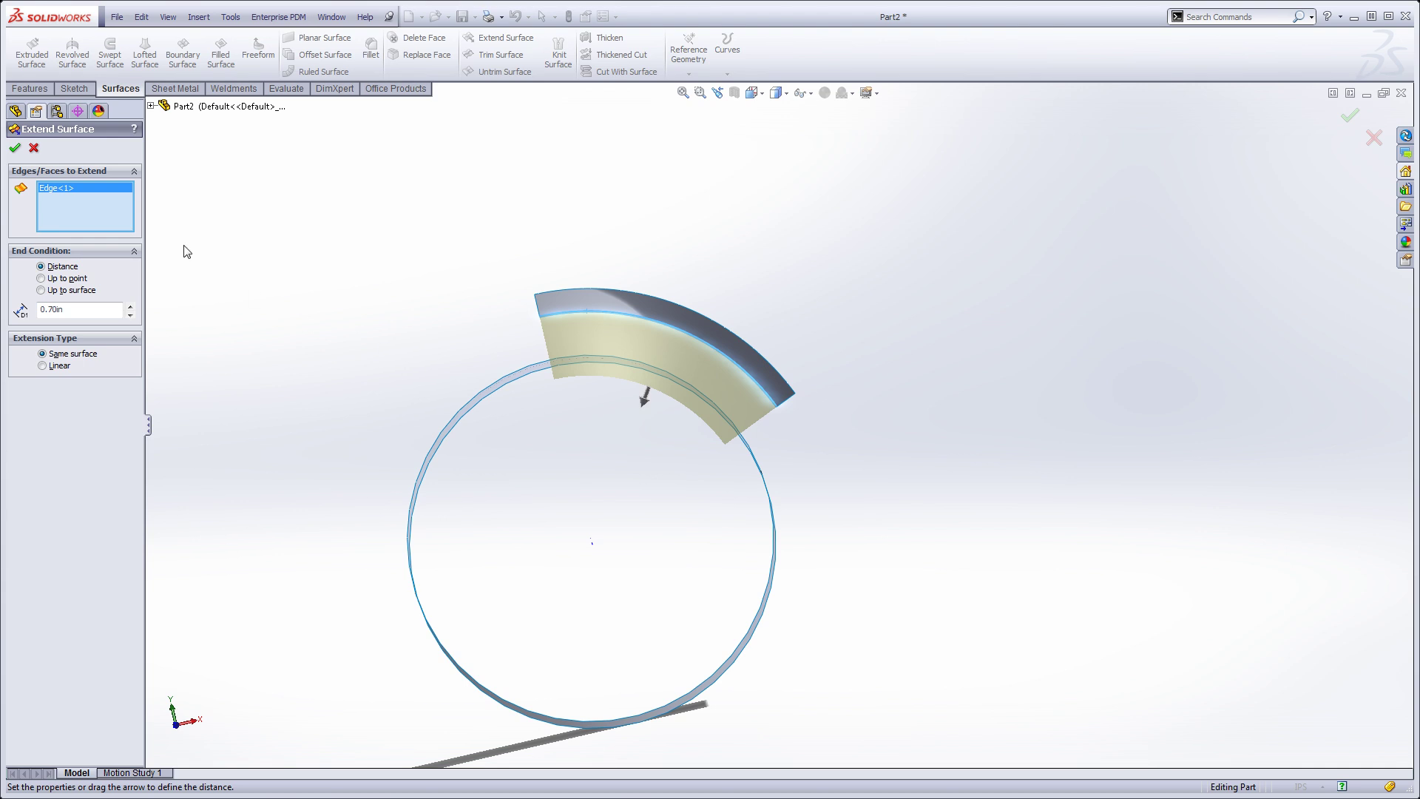
left_click(15, 148)
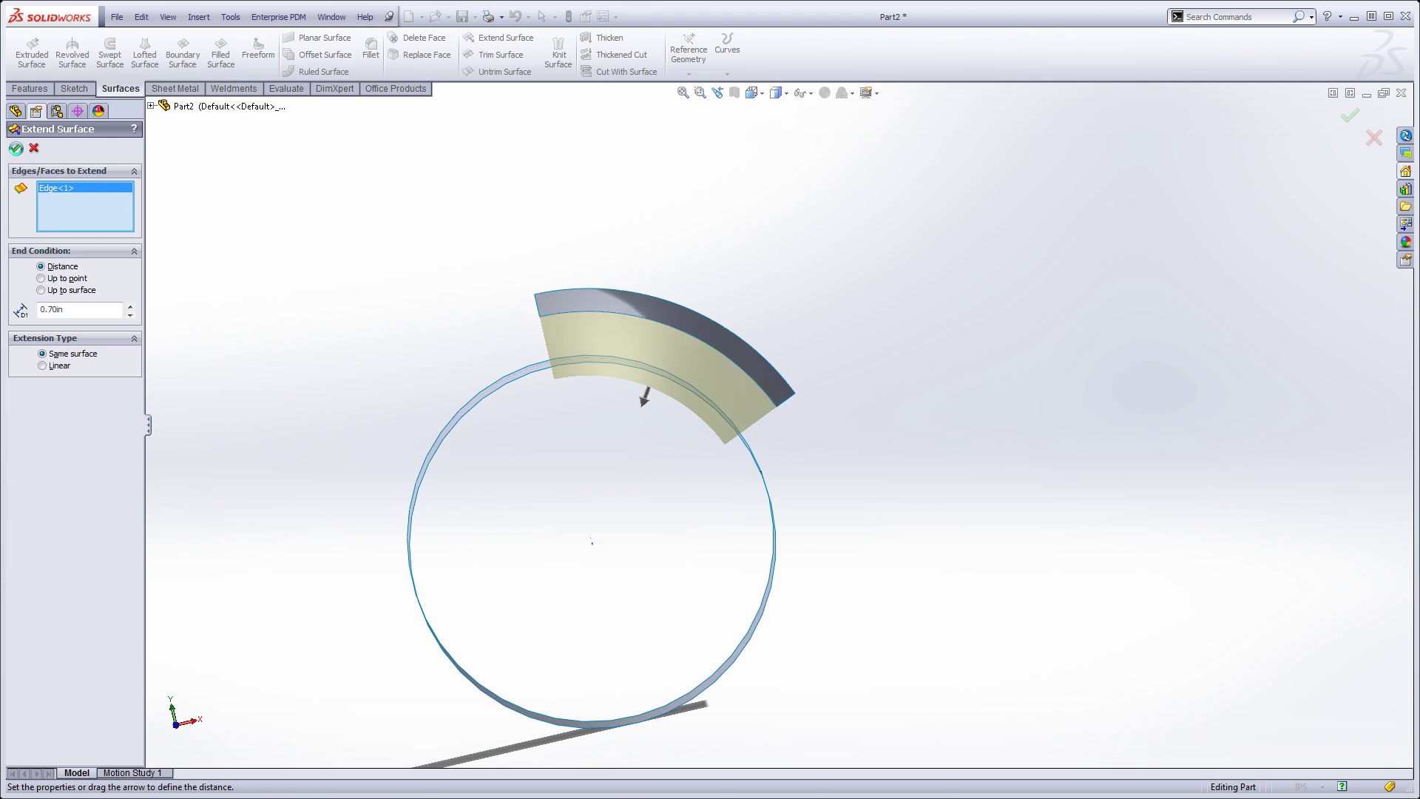
middle_click_drag(330, 263, 162, 251)
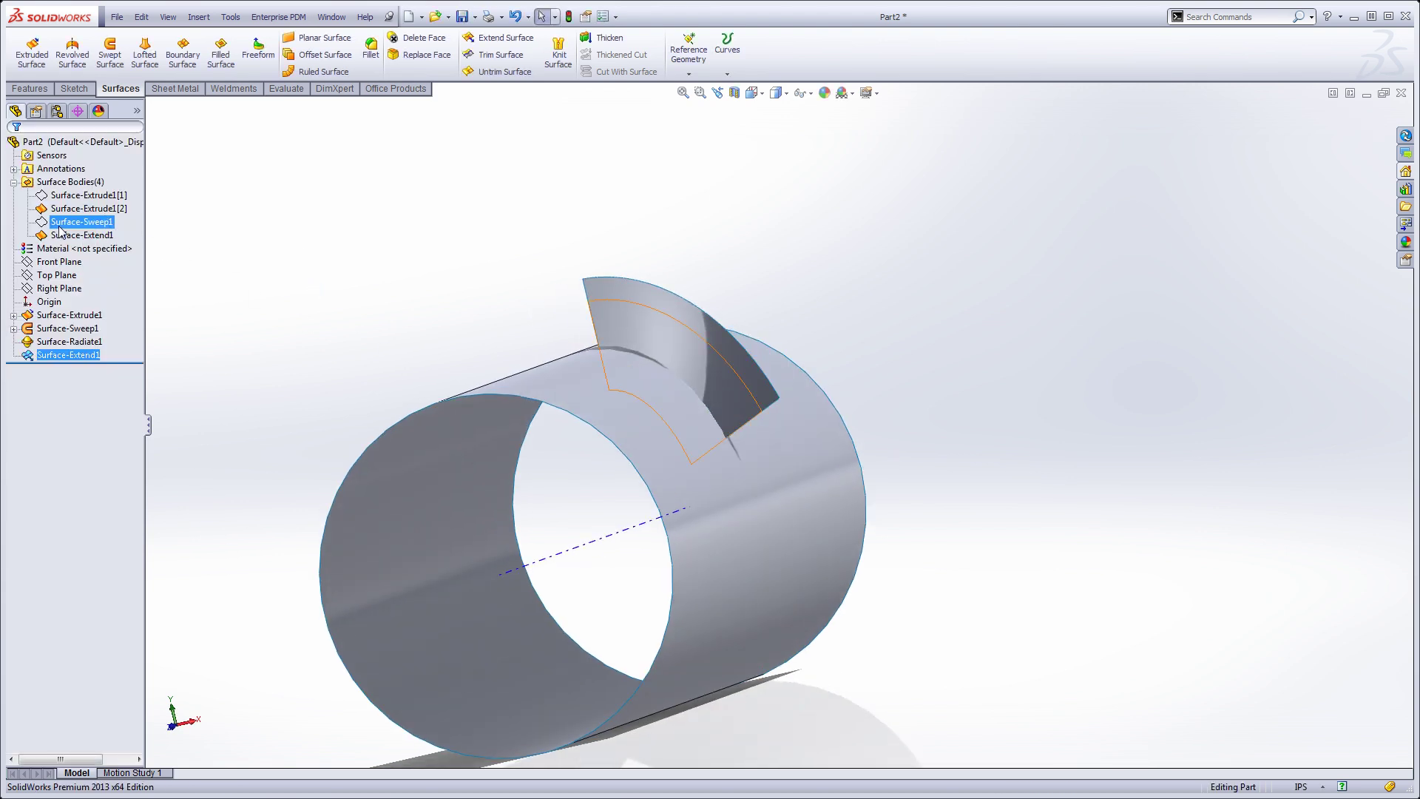
left_click(82, 222)
left_click(69, 201)
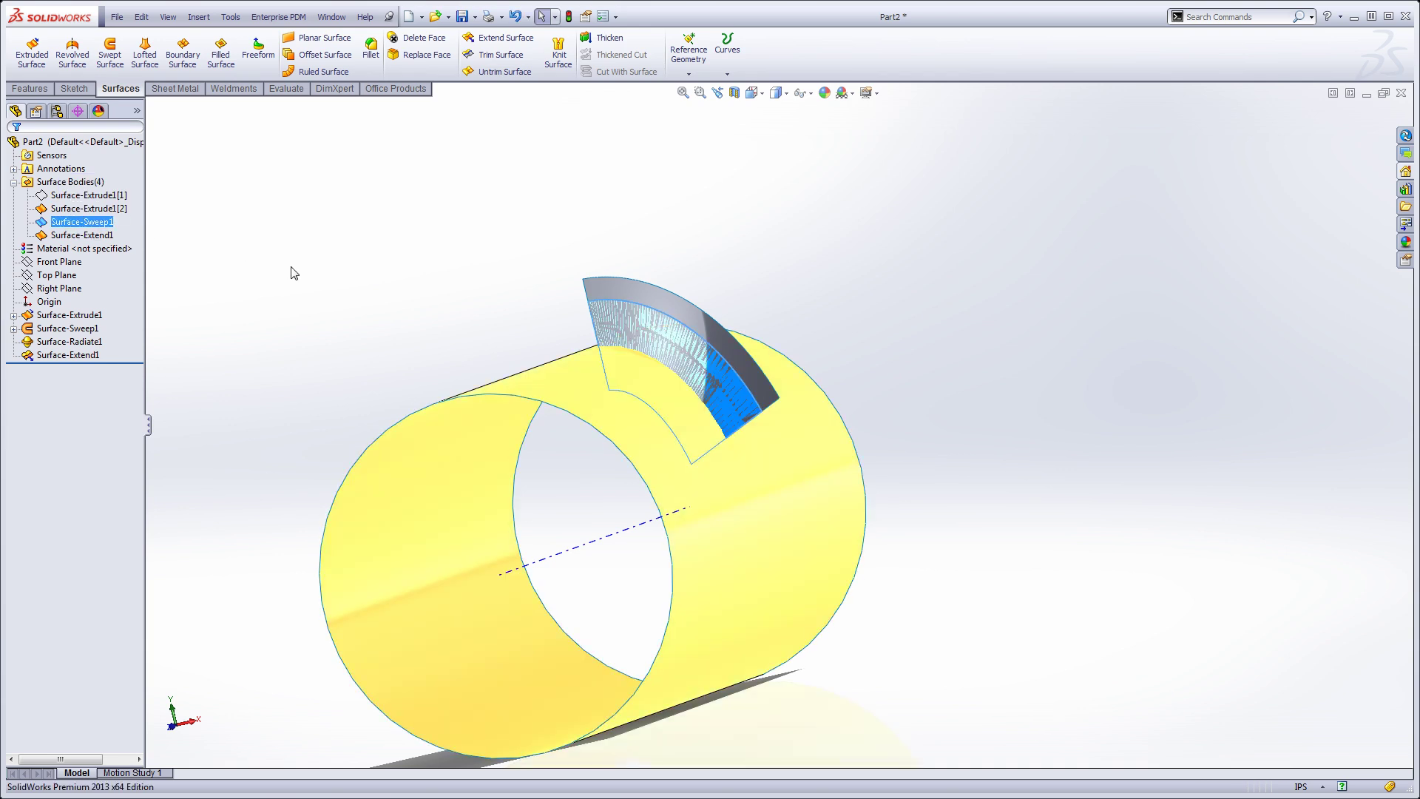
scroll(769, 432, "down", 5)
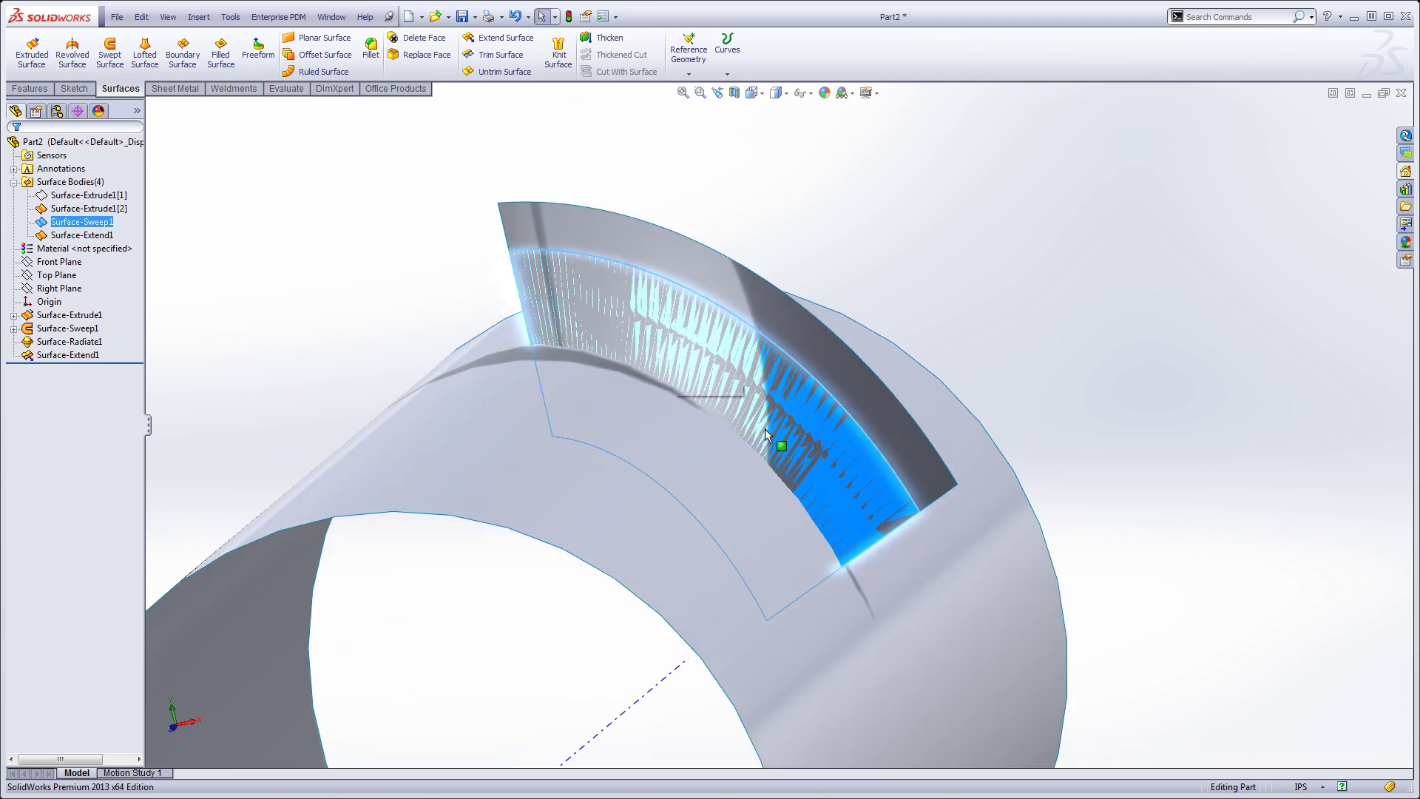
middle_click_drag(769, 426, 830, 460)
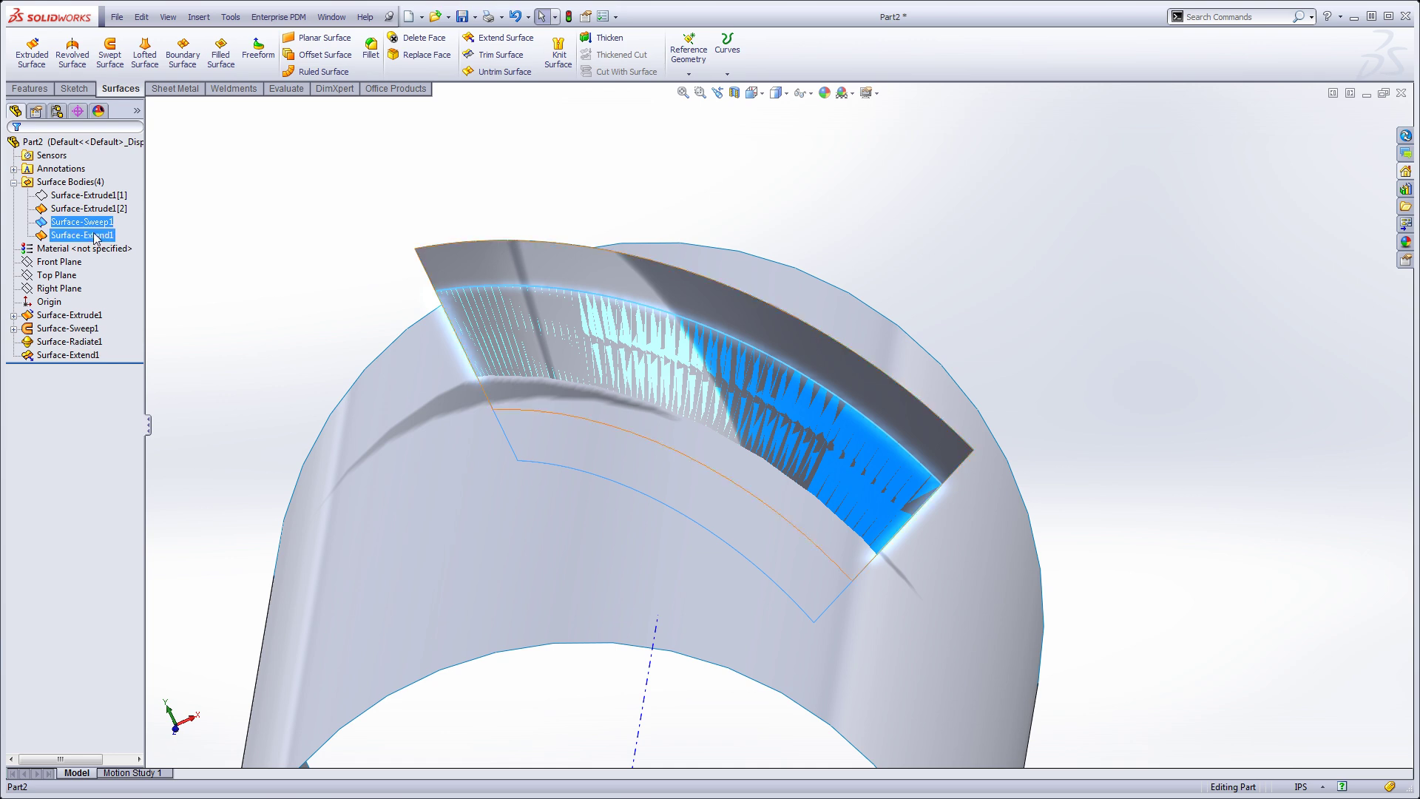
middle_click_drag(618, 374, 725, 384)
middle_click_drag(635, 373, 580, 263)
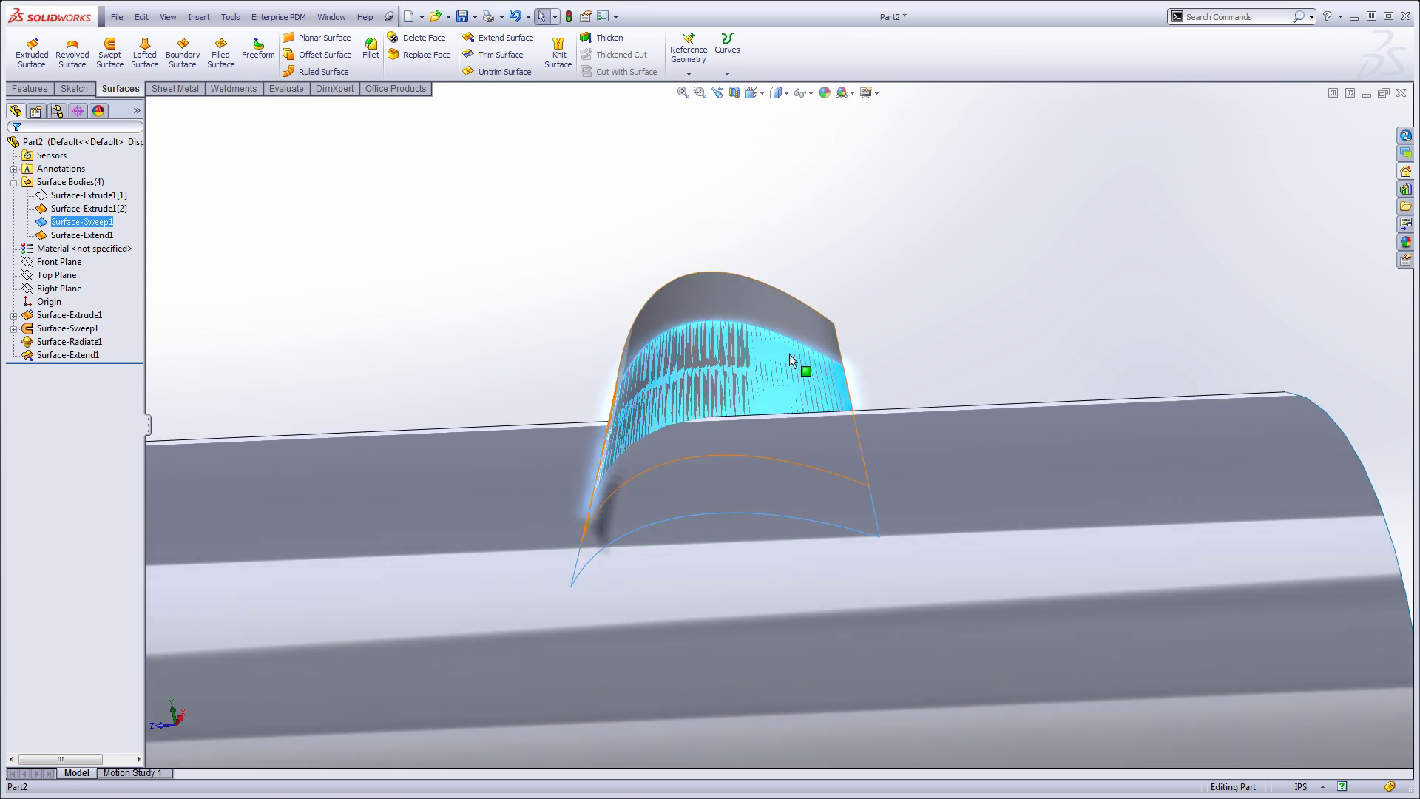
middle_click_drag(471, 358, 551, 370)
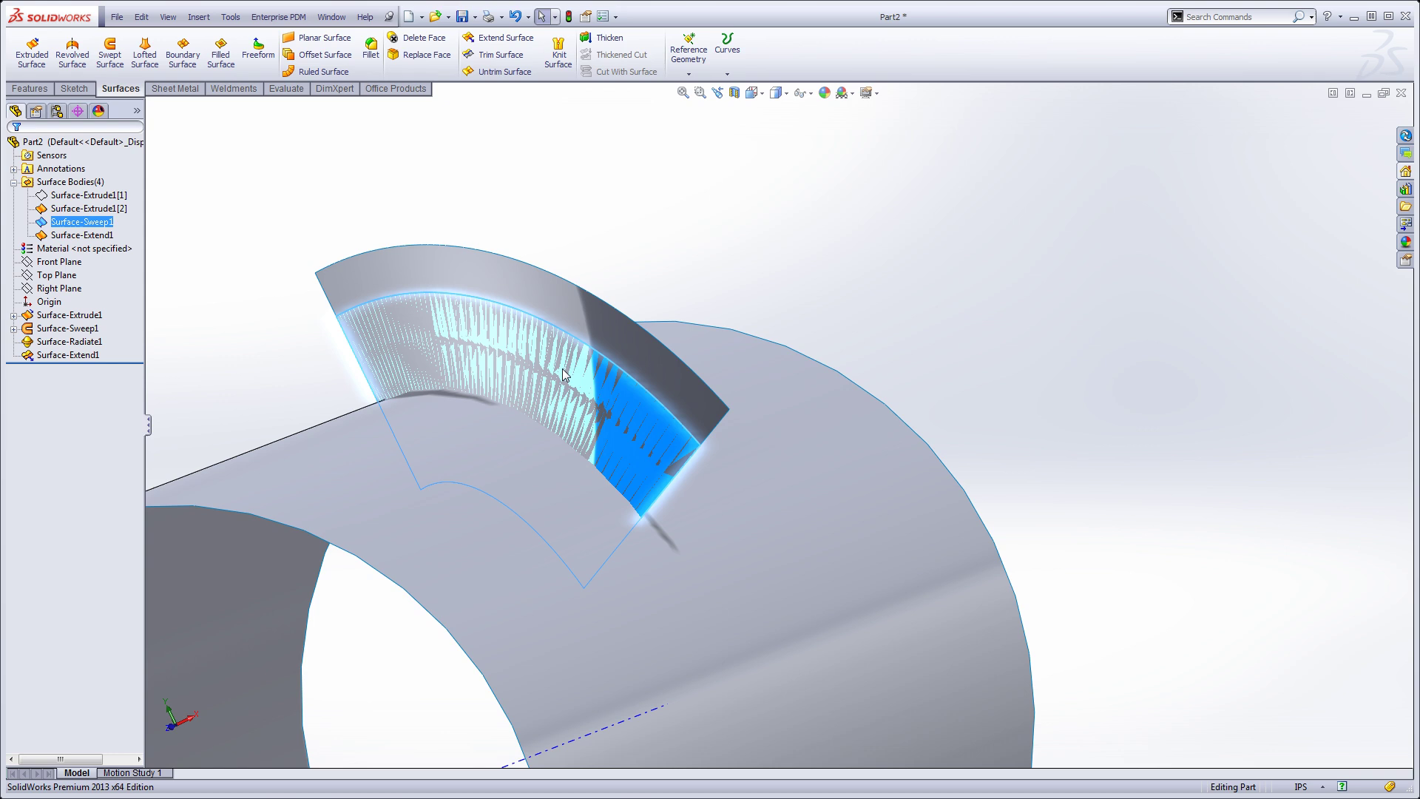
scroll(562, 373, "up", 2)
scroll(636, 395, "down", 3)
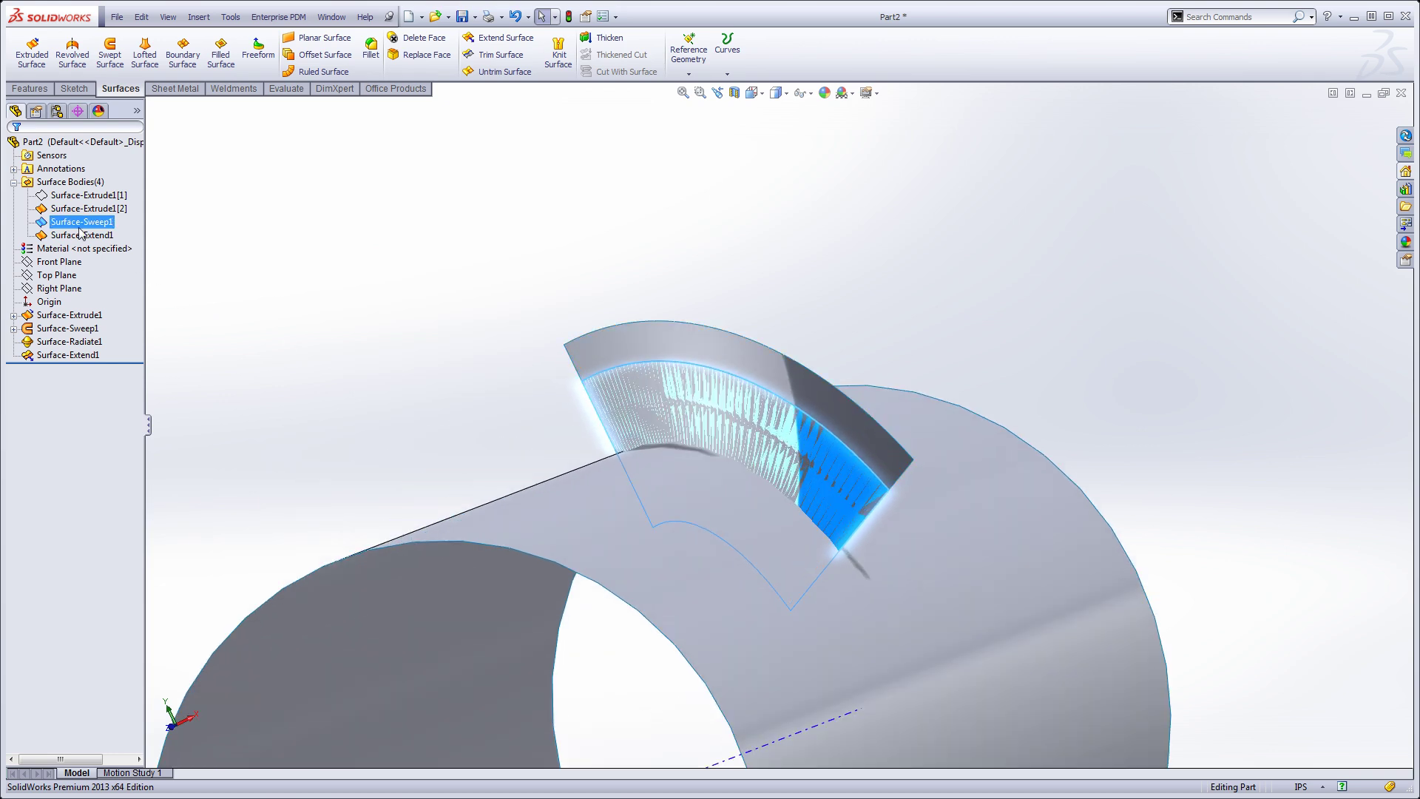
left_click(68, 341, "ctrl")
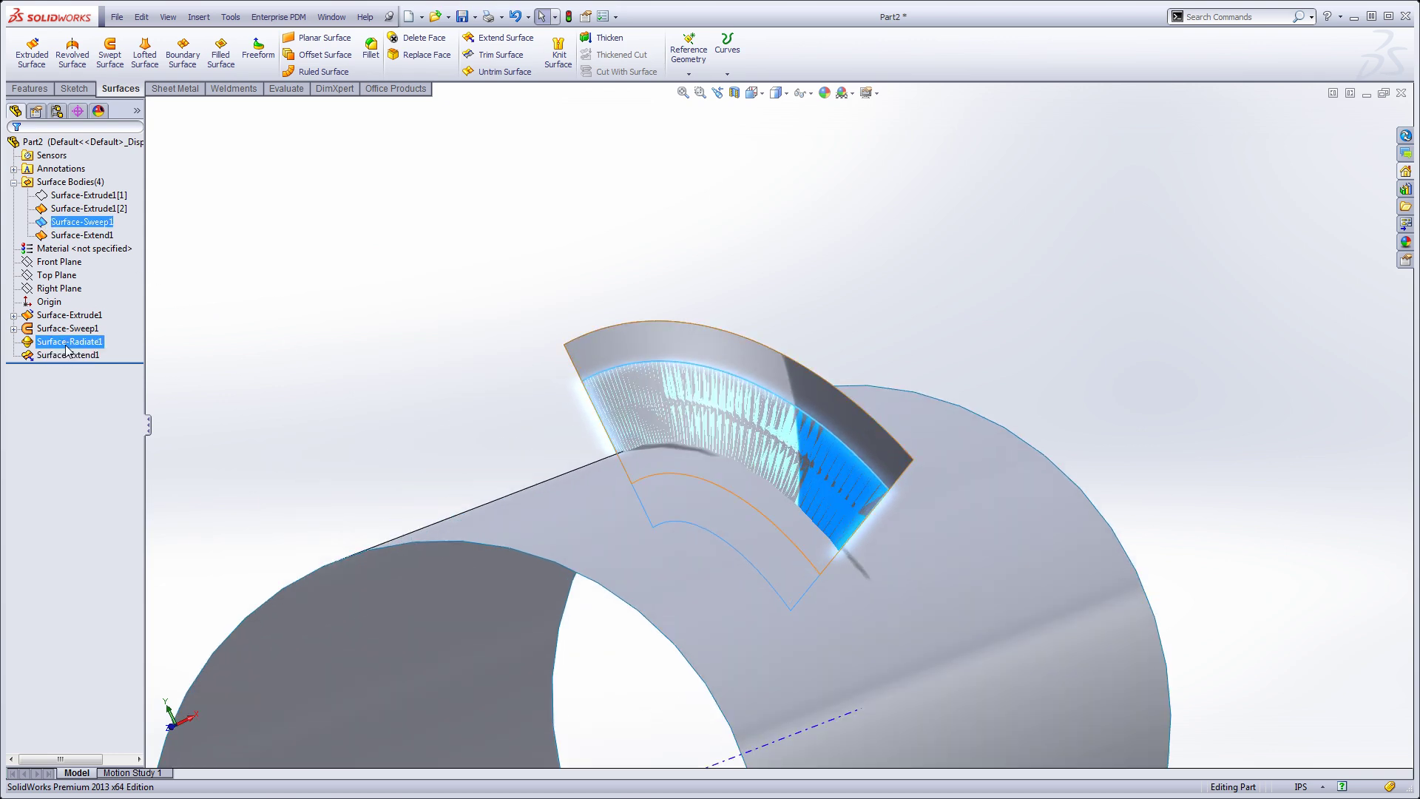
left_click(67, 343, "ctrl")
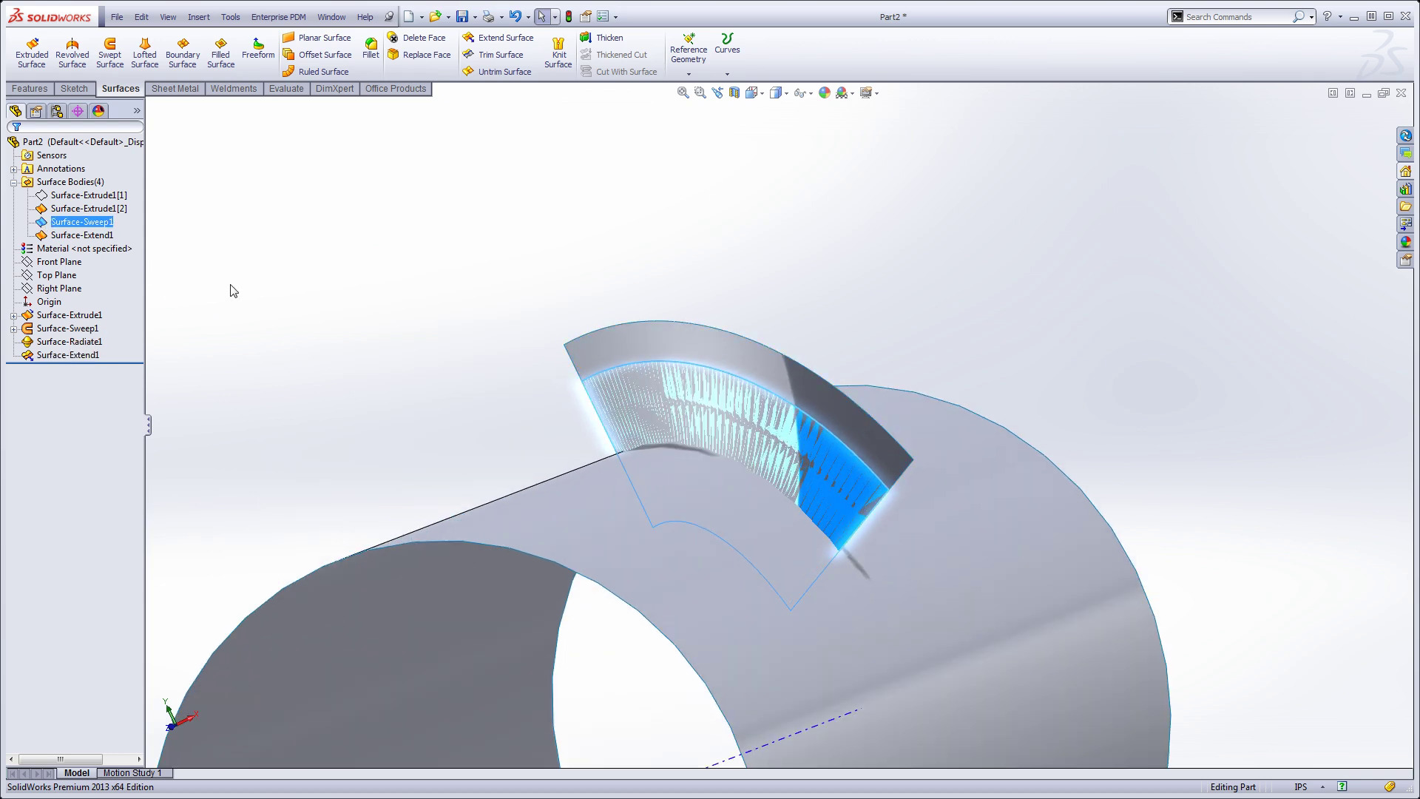
right_click(43, 225)
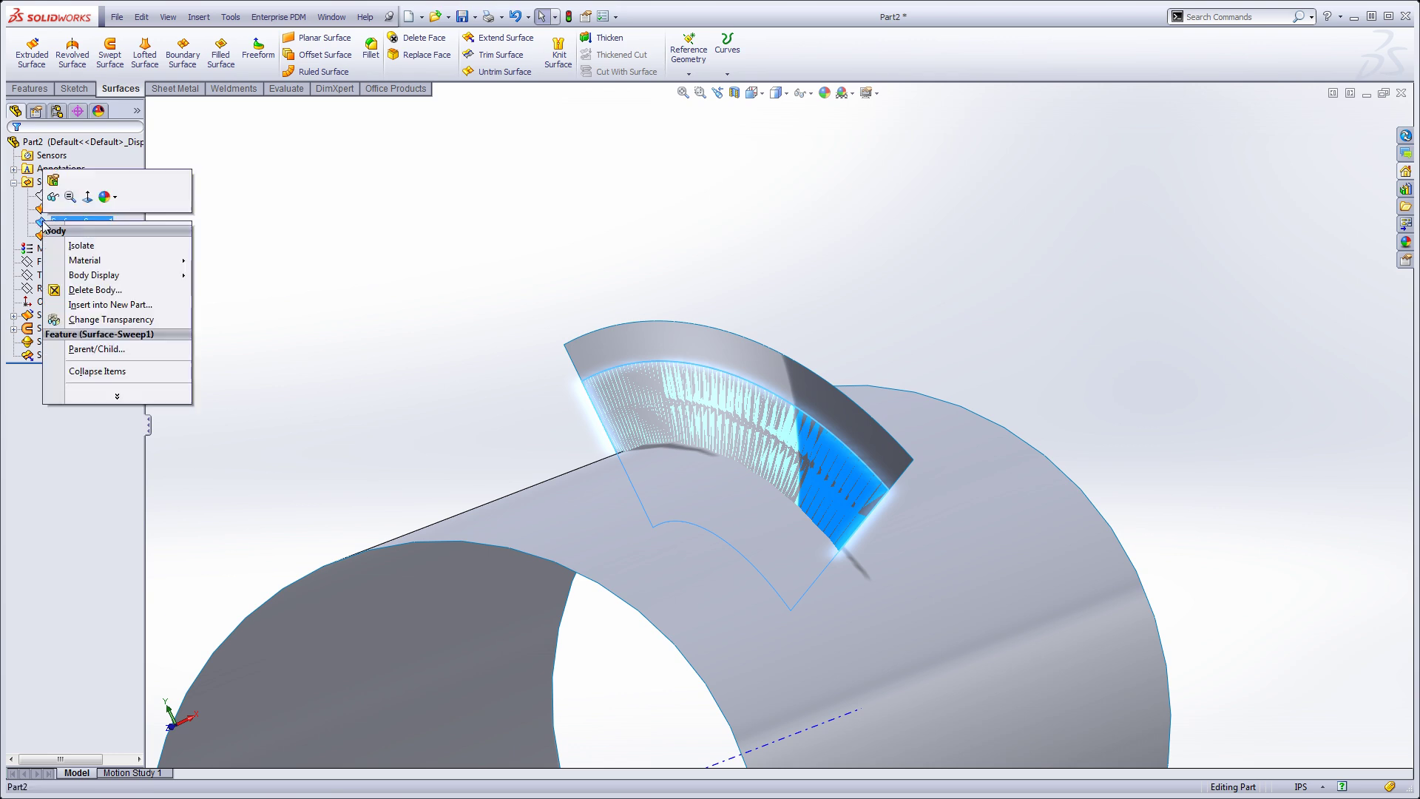
left_click(50, 200)
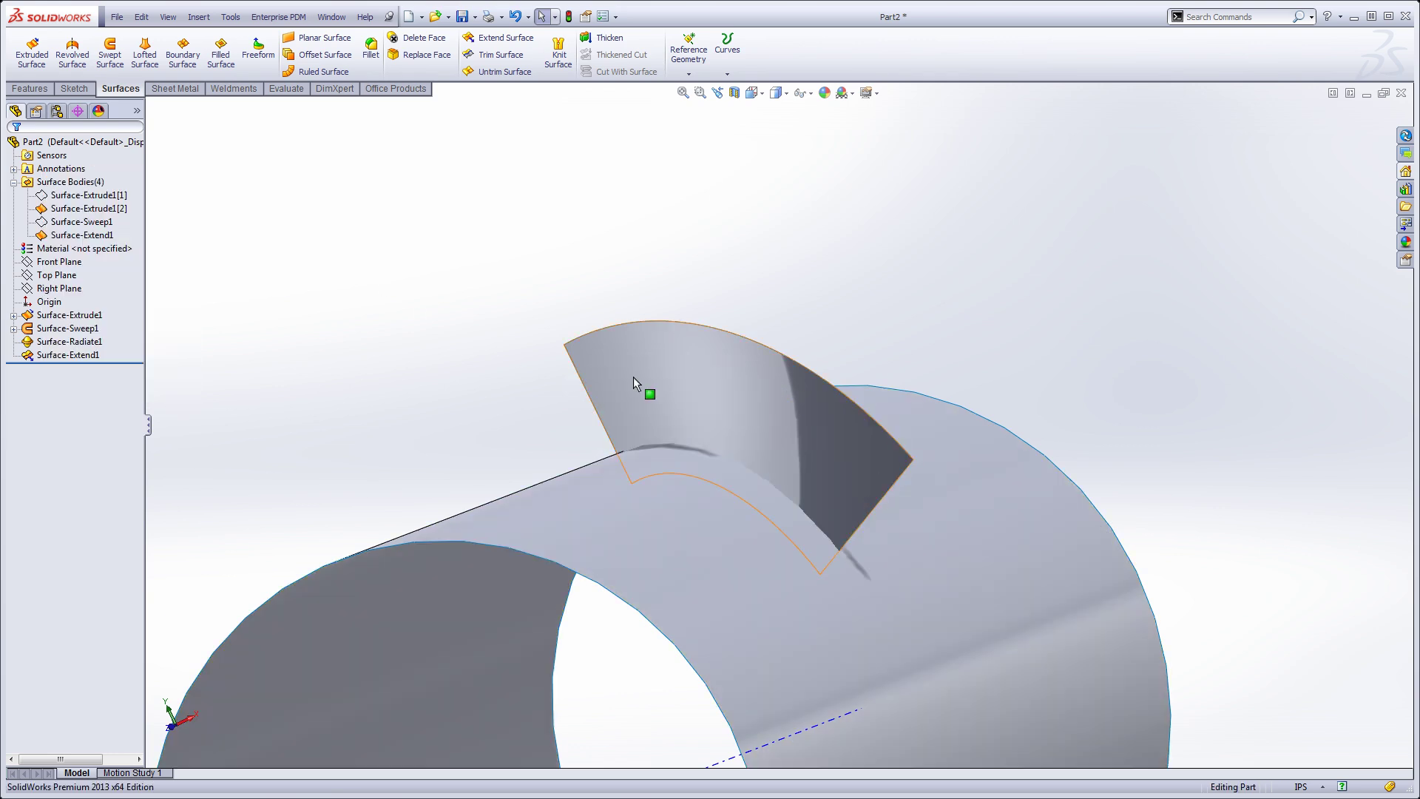
left_click(634, 398)
middle_click_drag(633, 398, 422, 367)
Step: Offset the fin face 0.25 in to one side, creating Surface-Offset1
left_click(477, 396)
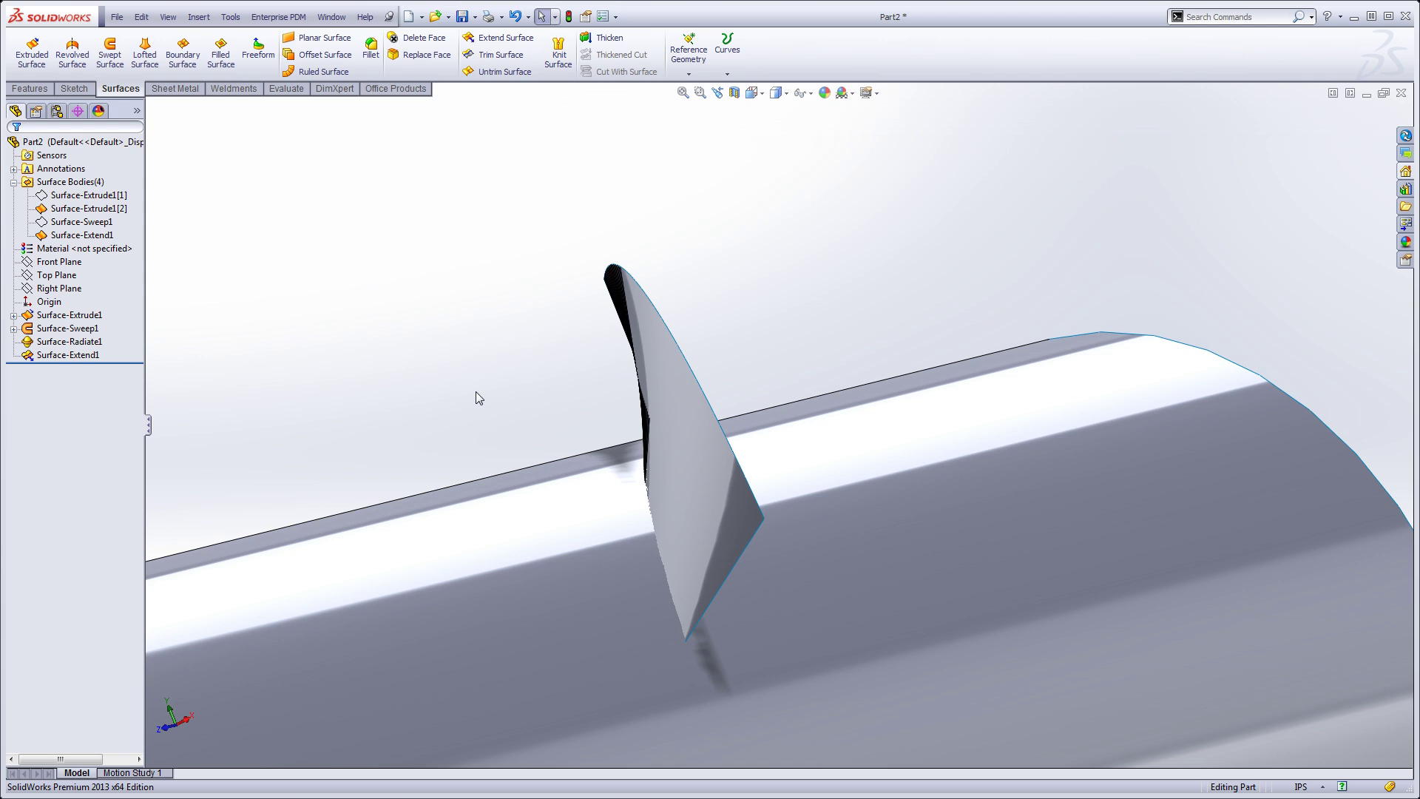
scroll(488, 380, "up", 2)
mouse_move(530, 353)
middle_mouse_down()
mouse_move(523, 336)
mouse_move(508, 371)
middle_mouse_up()
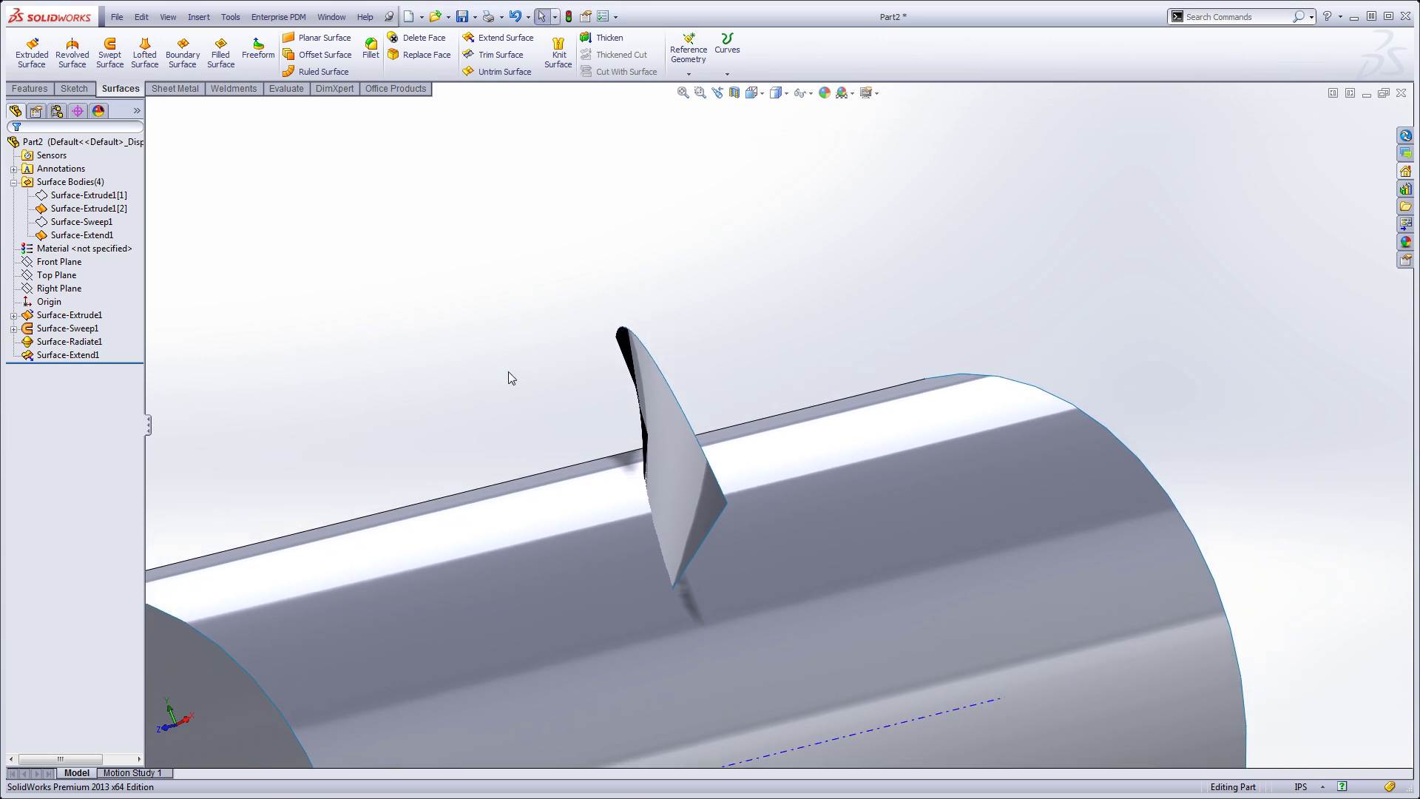
left_click(322, 54)
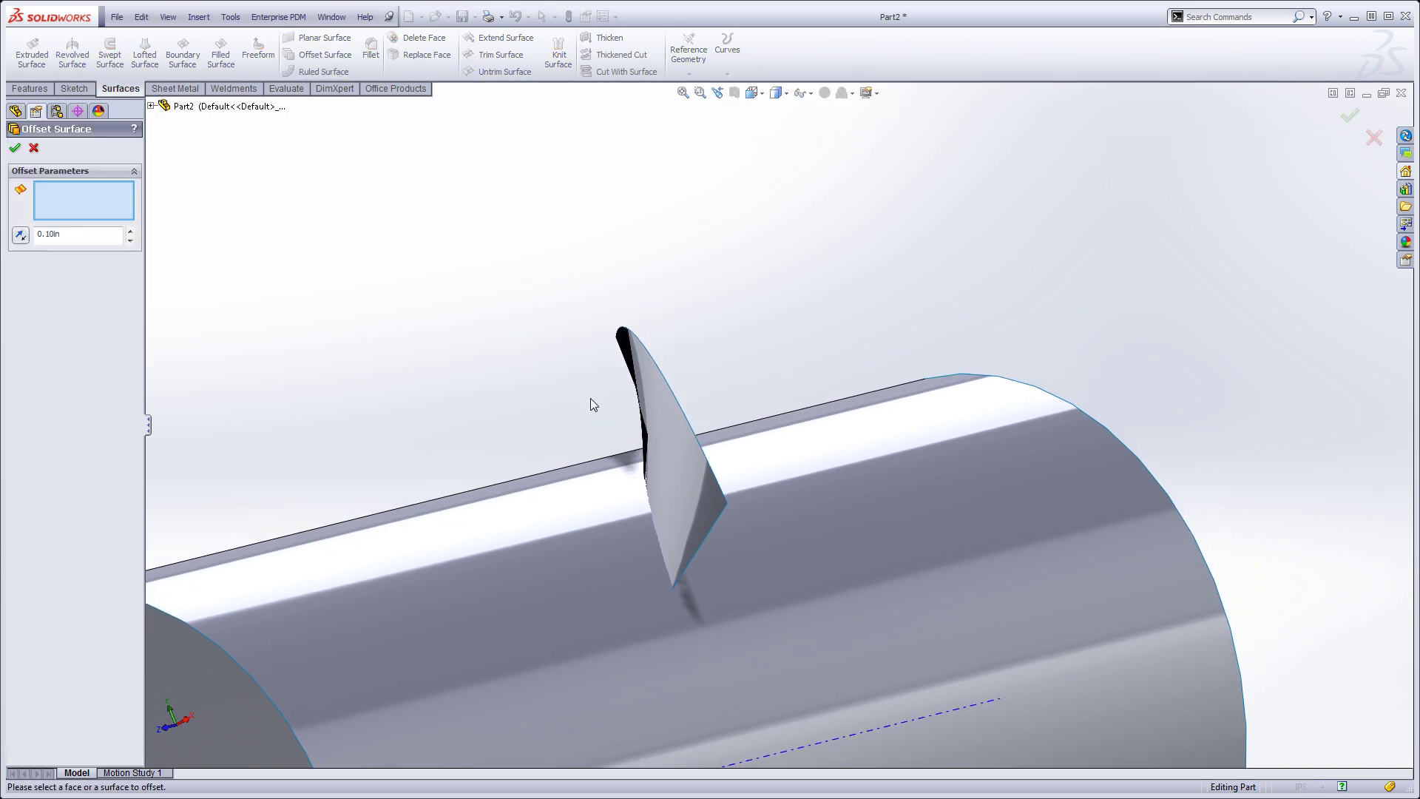
left_click(654, 415)
double_click(83, 237)
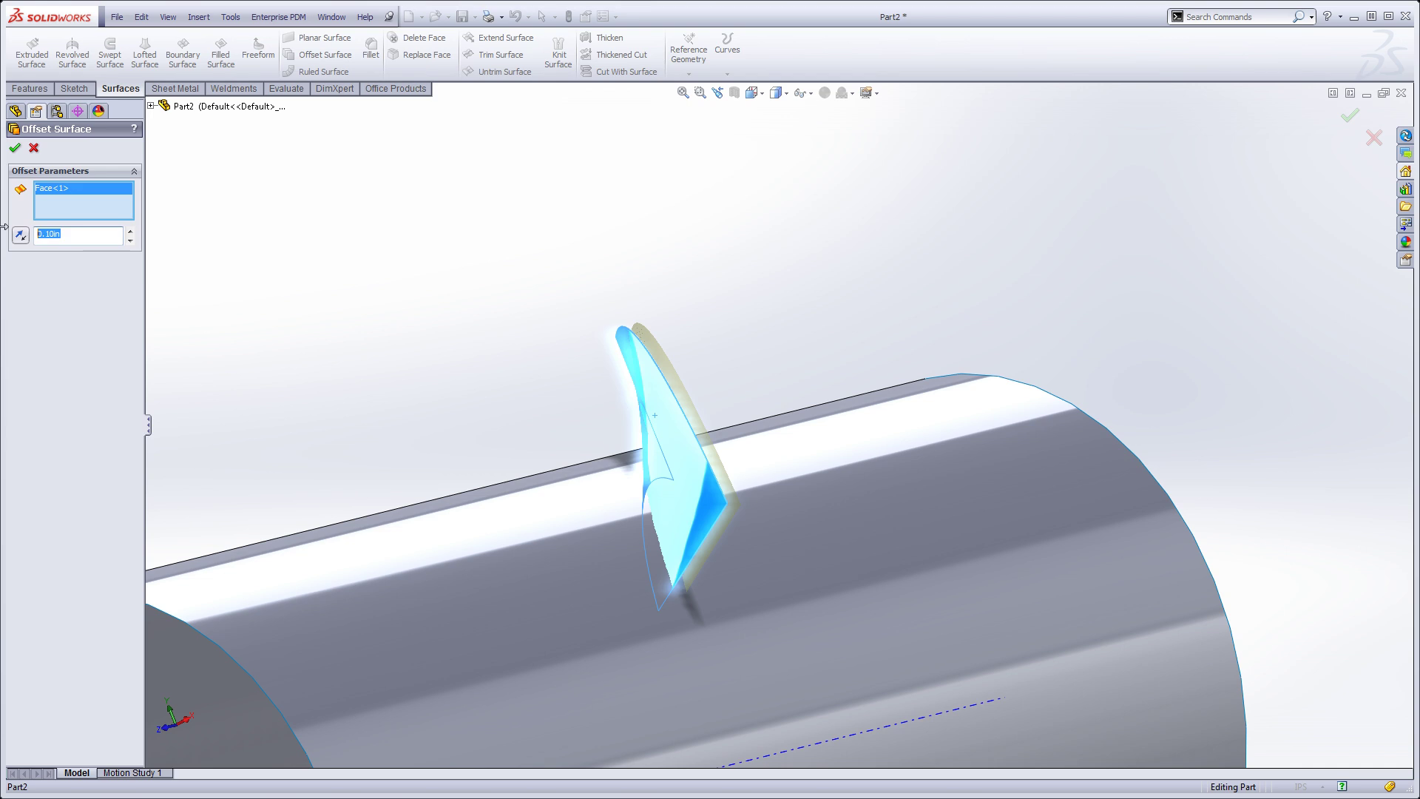
type(".25")
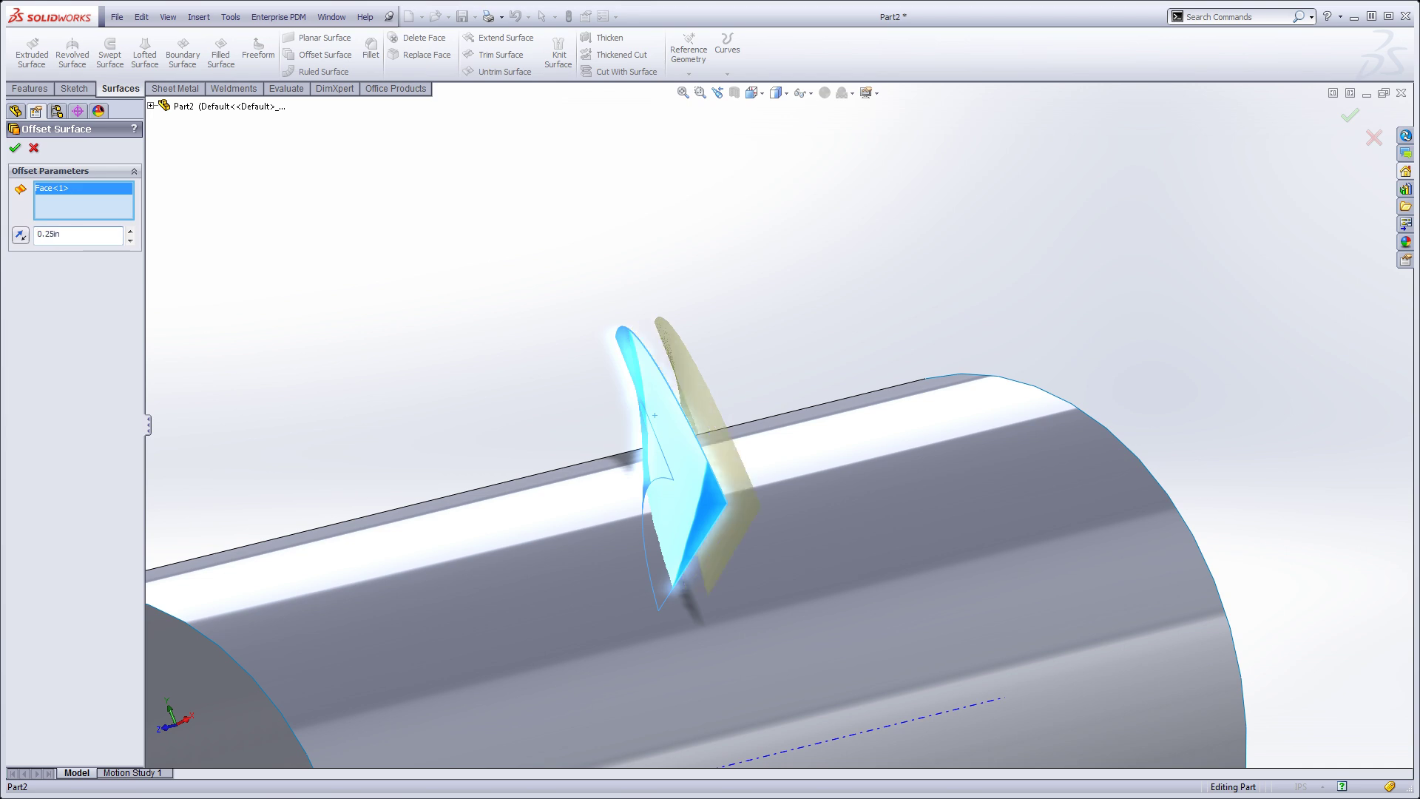
left_click(15, 149)
Step: Offset the fin face 0.25 in with reversed direction to the fin's other side
left_click(323, 56)
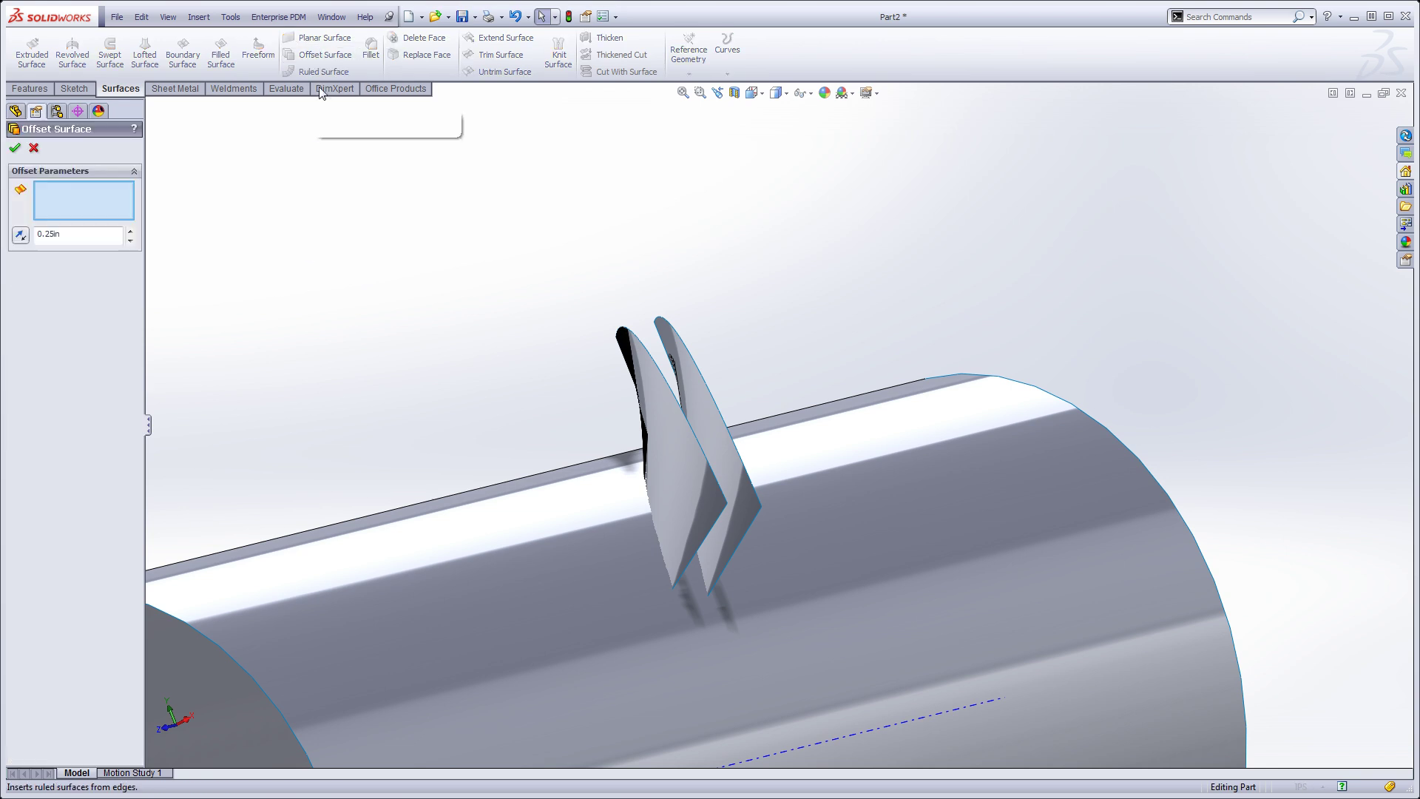
left_click(636, 362)
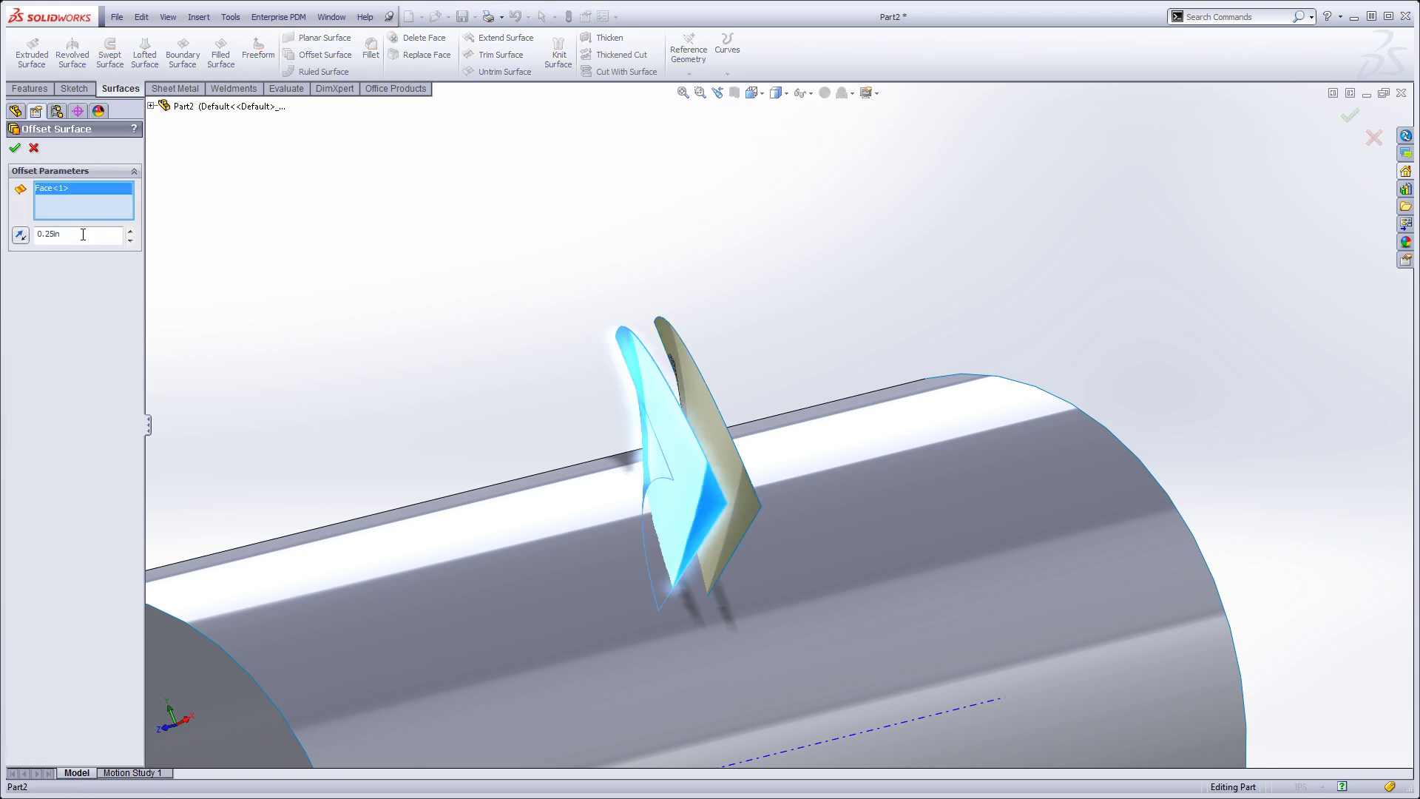
left_click(20, 236)
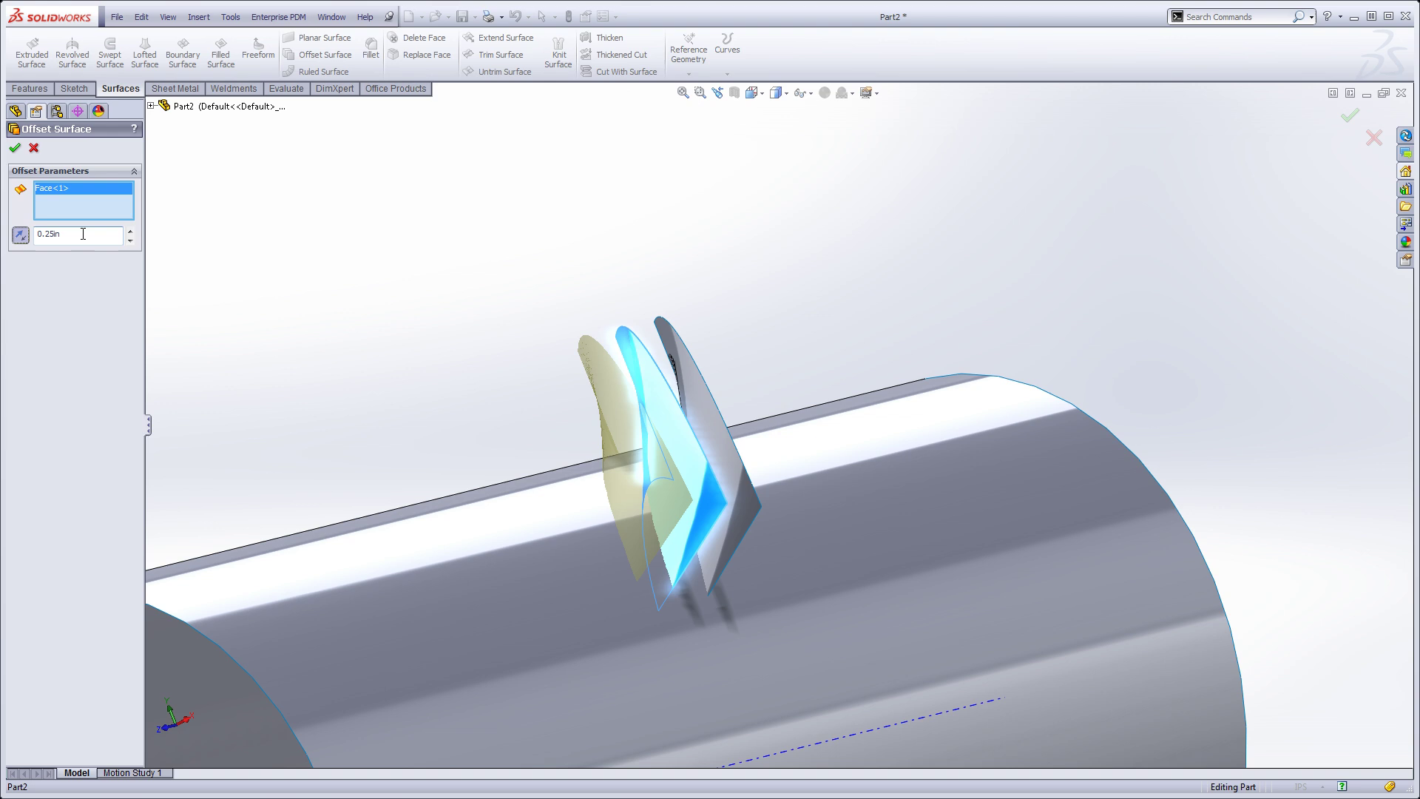
left_click(14, 146)
Step: Hide the original extended fin Surface-Extend1
middle_click_drag(406, 336, 490, 389)
scroll(490, 389, "up", 3)
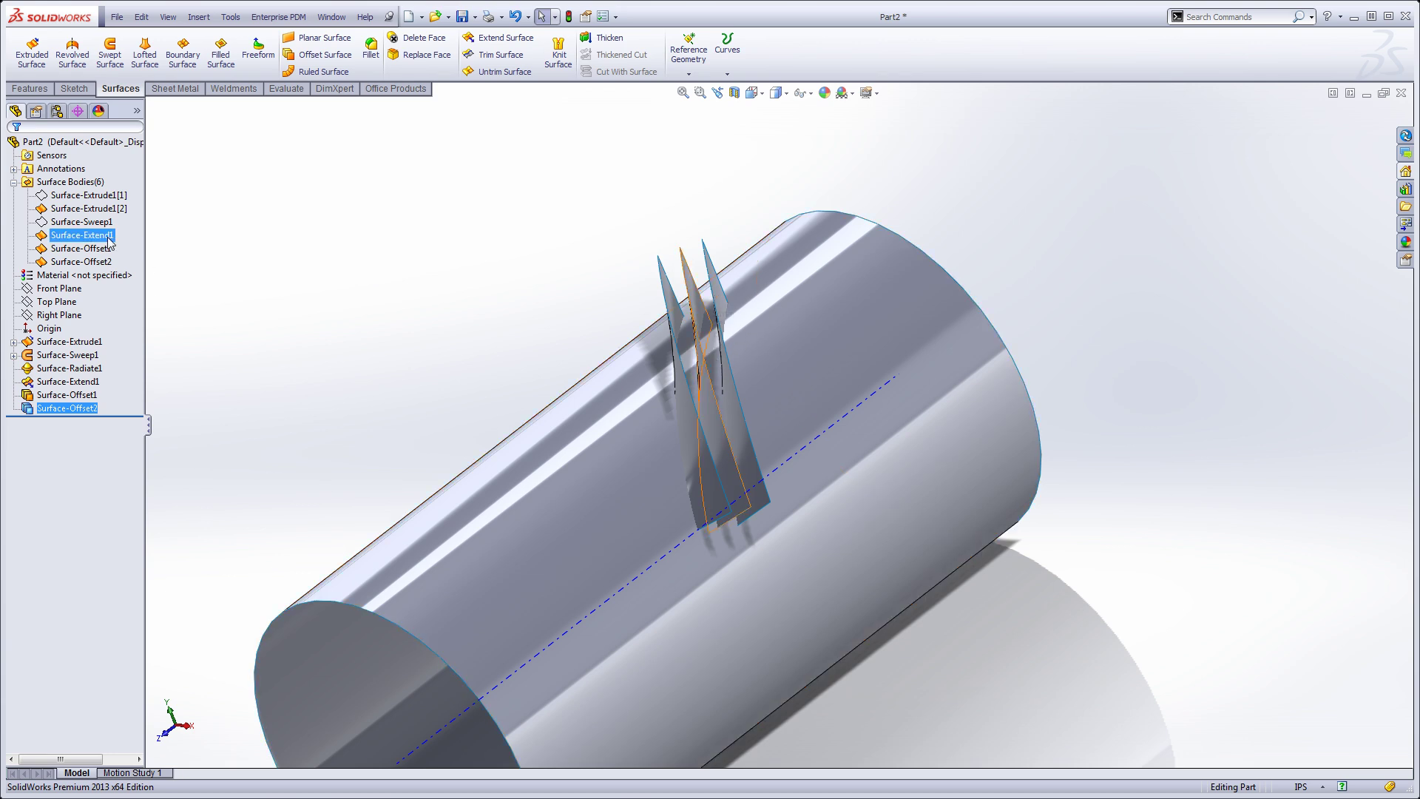
left_click(70, 237)
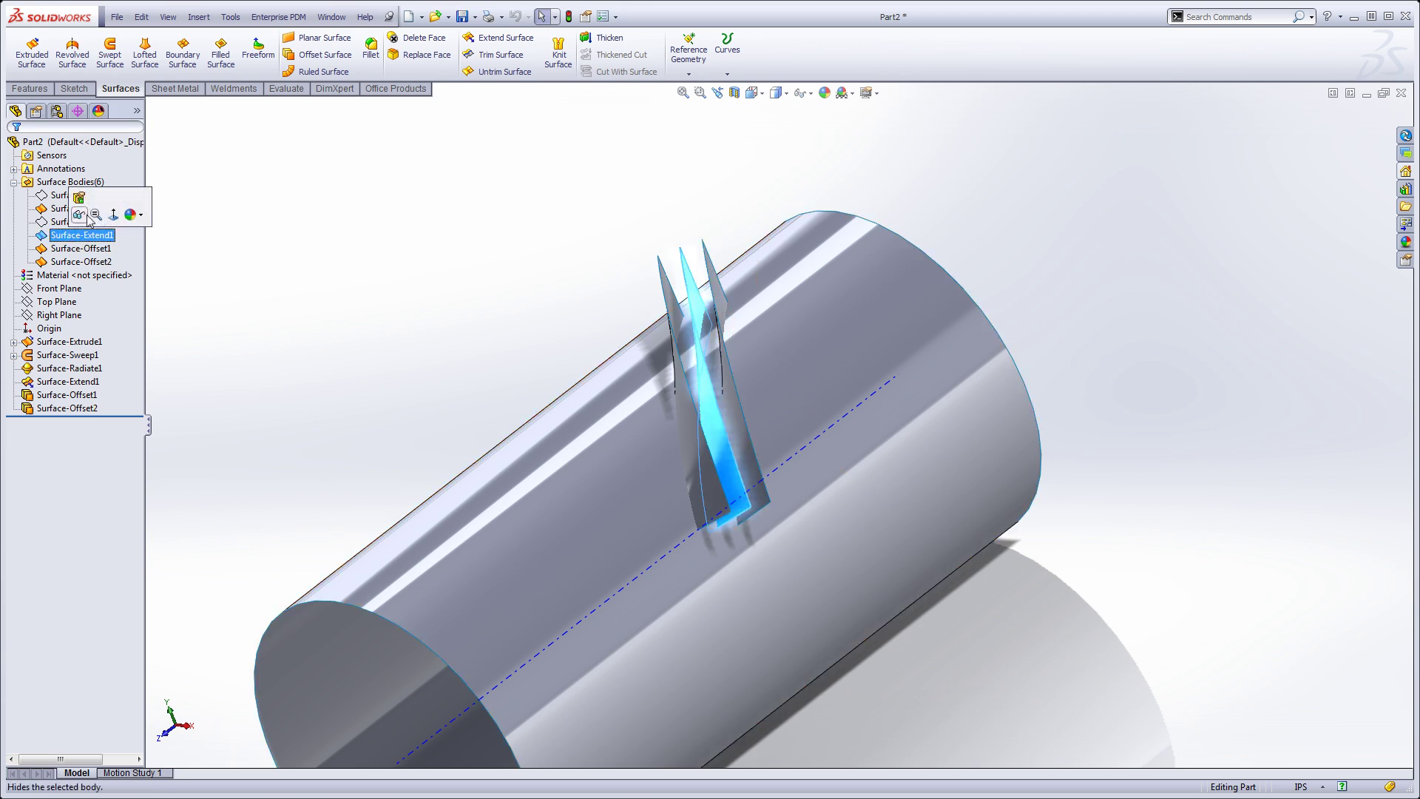
left_click(88, 221)
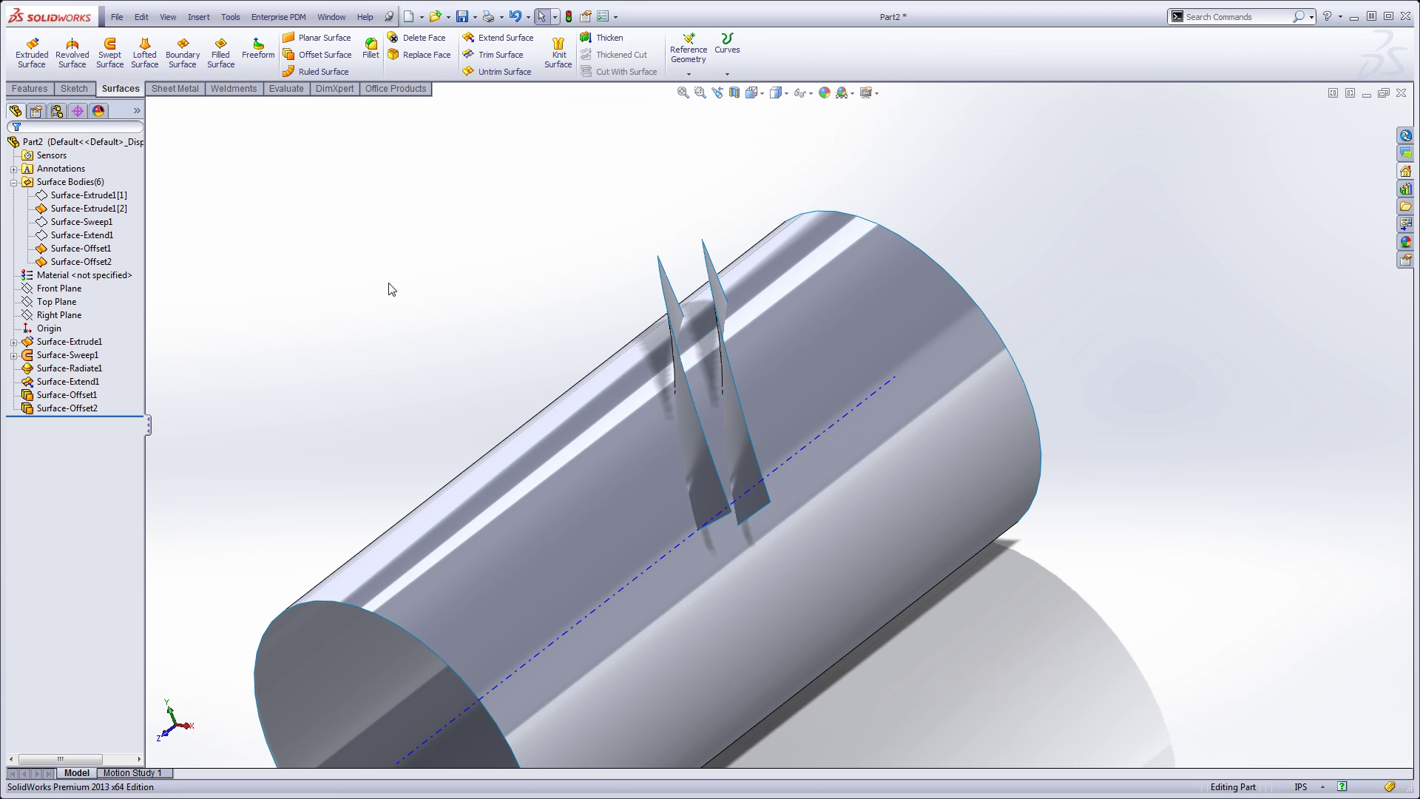
Step: Hide the cylinder body Surface-Extrude1[2] so only the fins remain
middle_click_drag(668, 387, 721, 341)
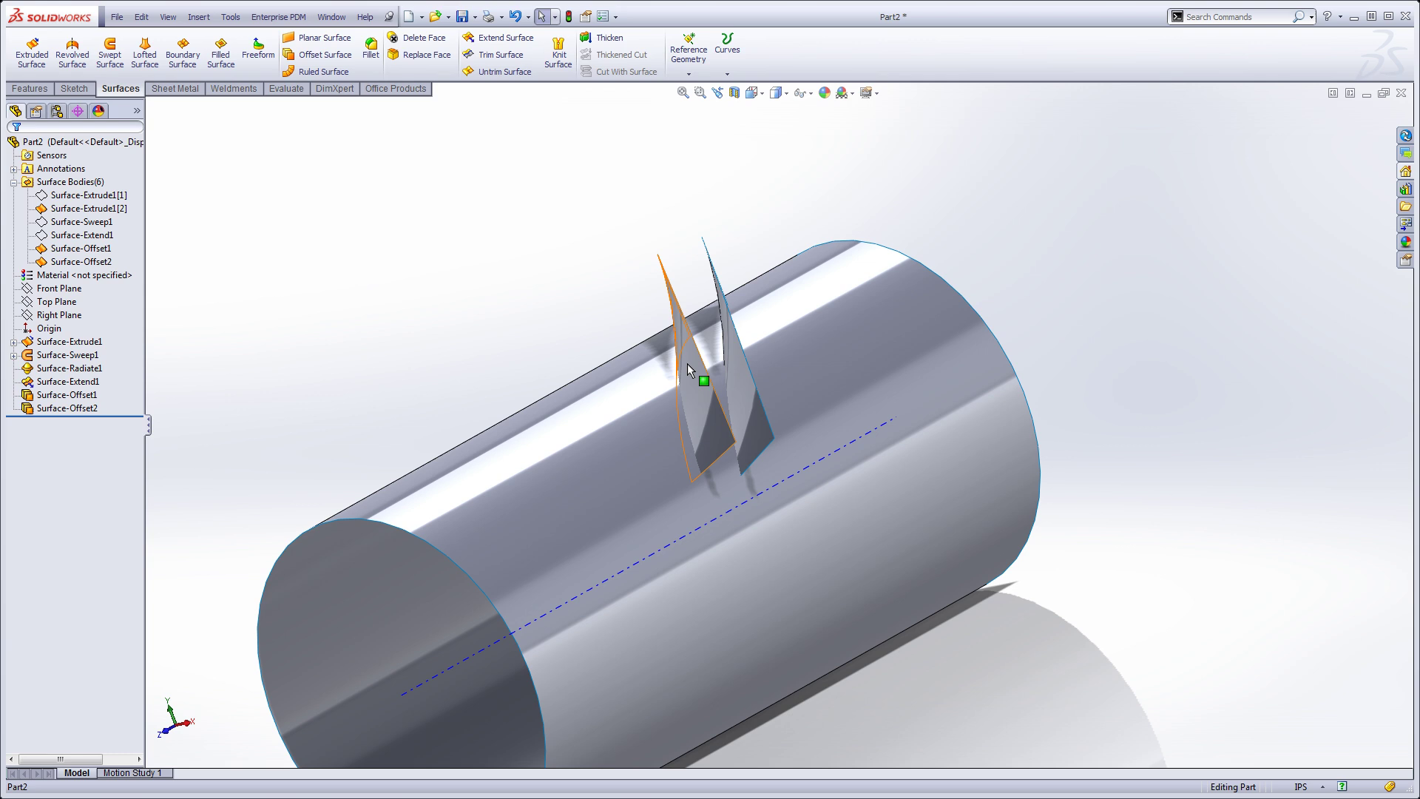
left_click(65, 209)
left_click(69, 190)
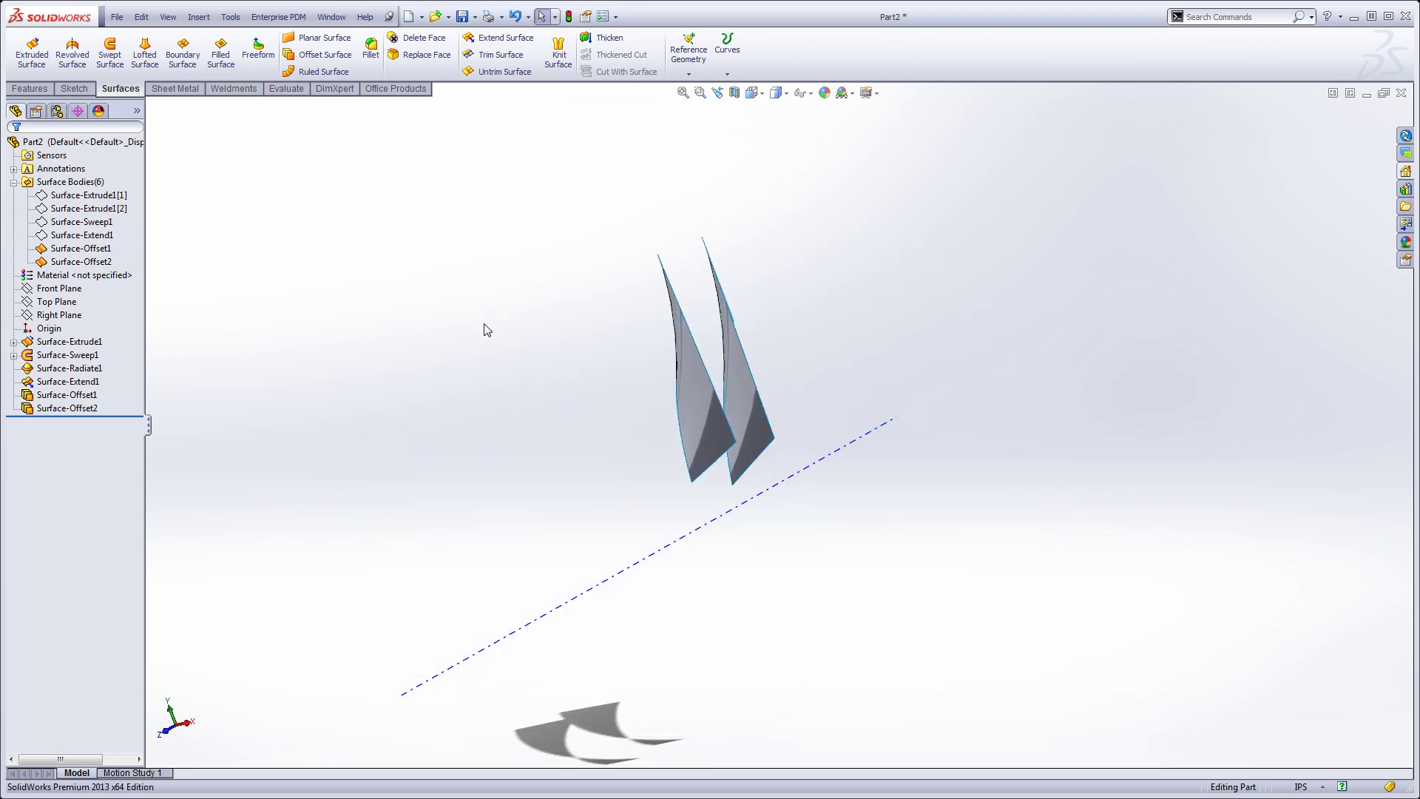
Step: Loft a surface between the two fins' end edges, creating Surface-Loft1
left_click(144, 54)
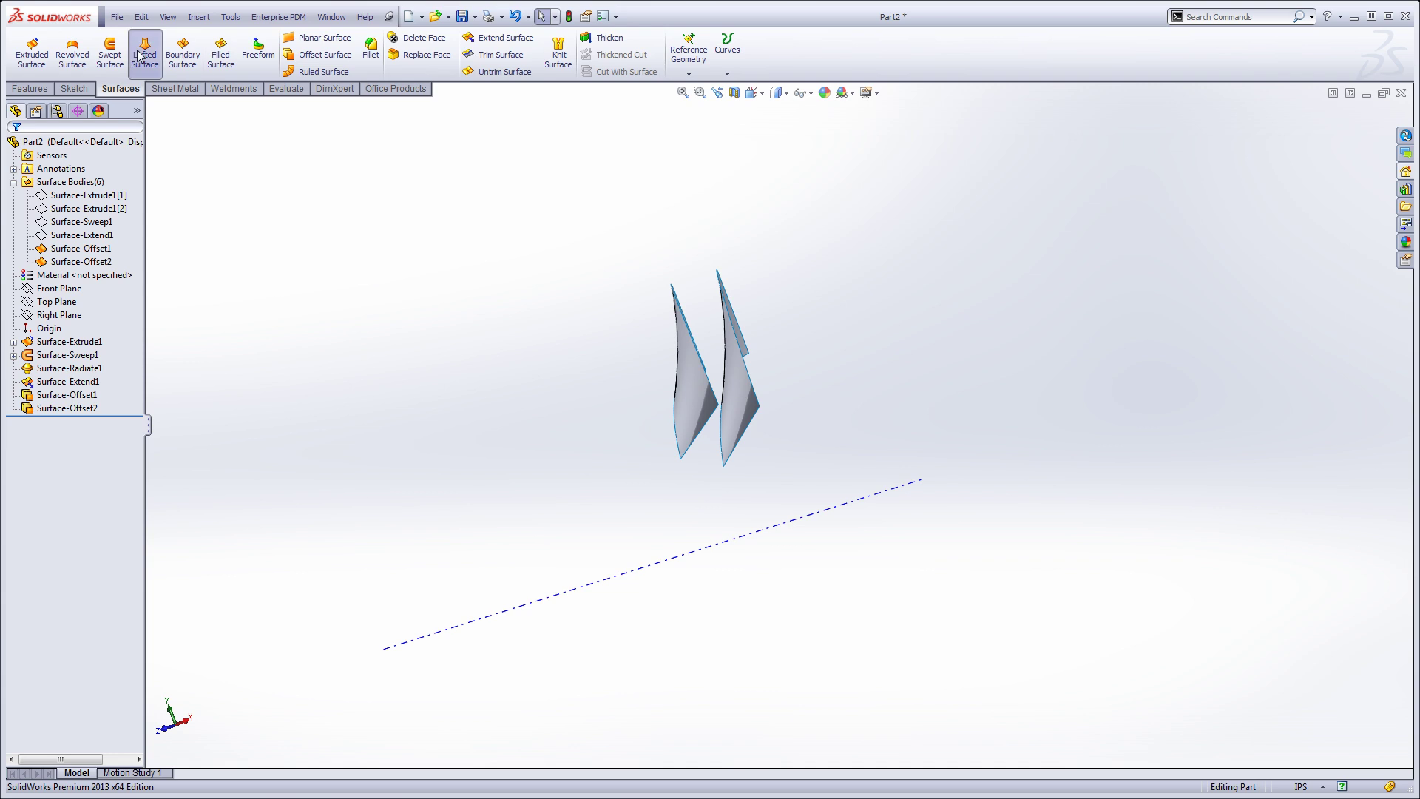
middle_click_drag(460, 385, 551, 473)
scroll(538, 499, "down", 5)
scroll(518, 503, "down", 2)
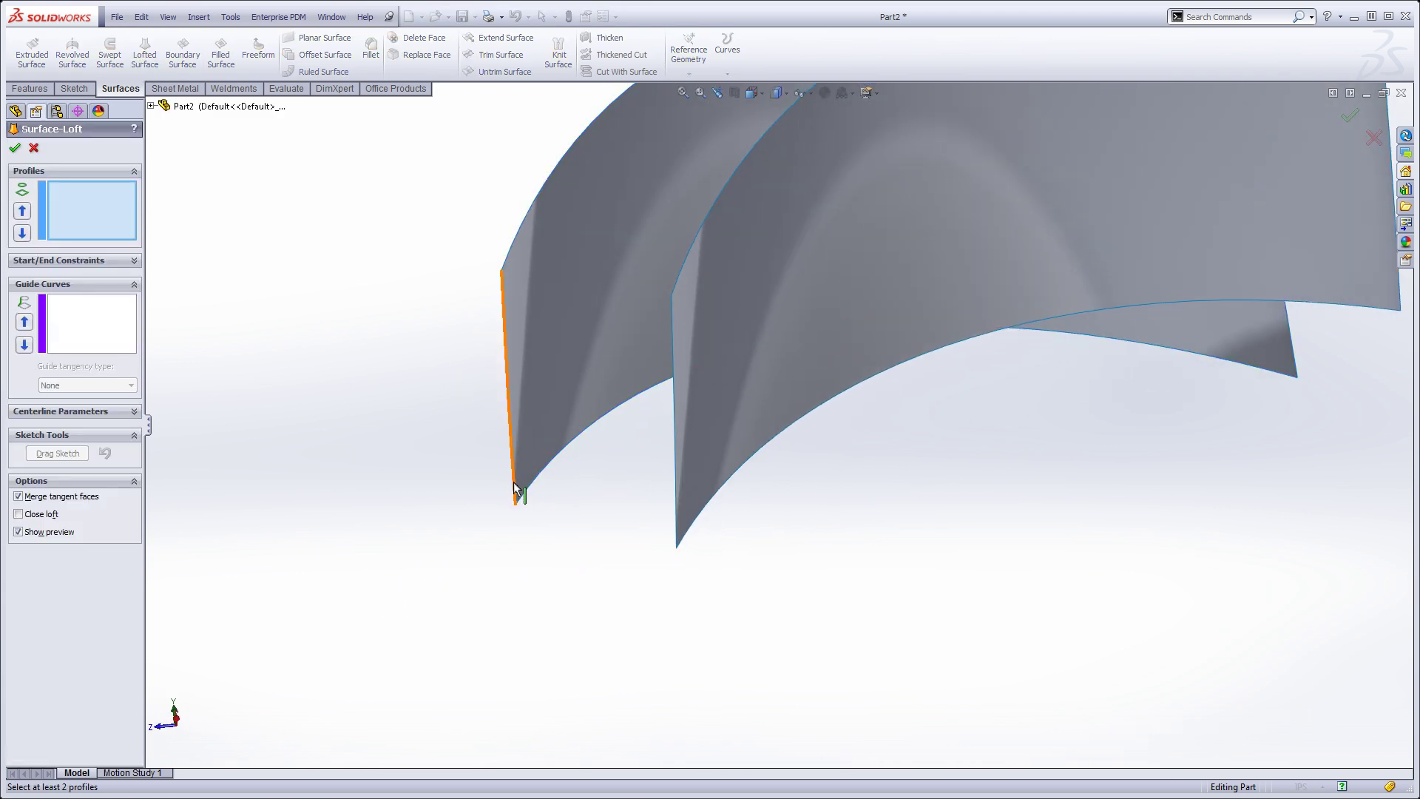
left_click(515, 488)
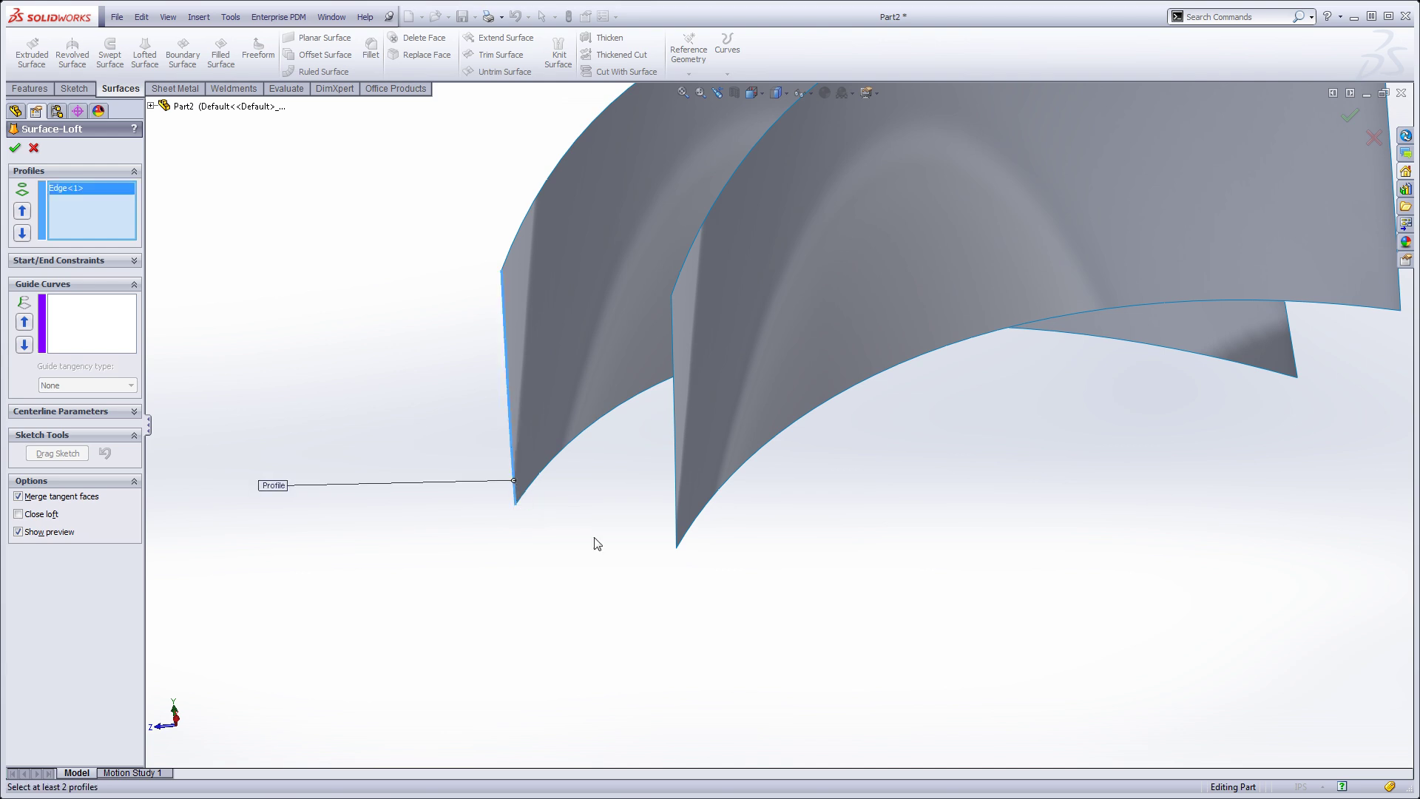
left_click(676, 530)
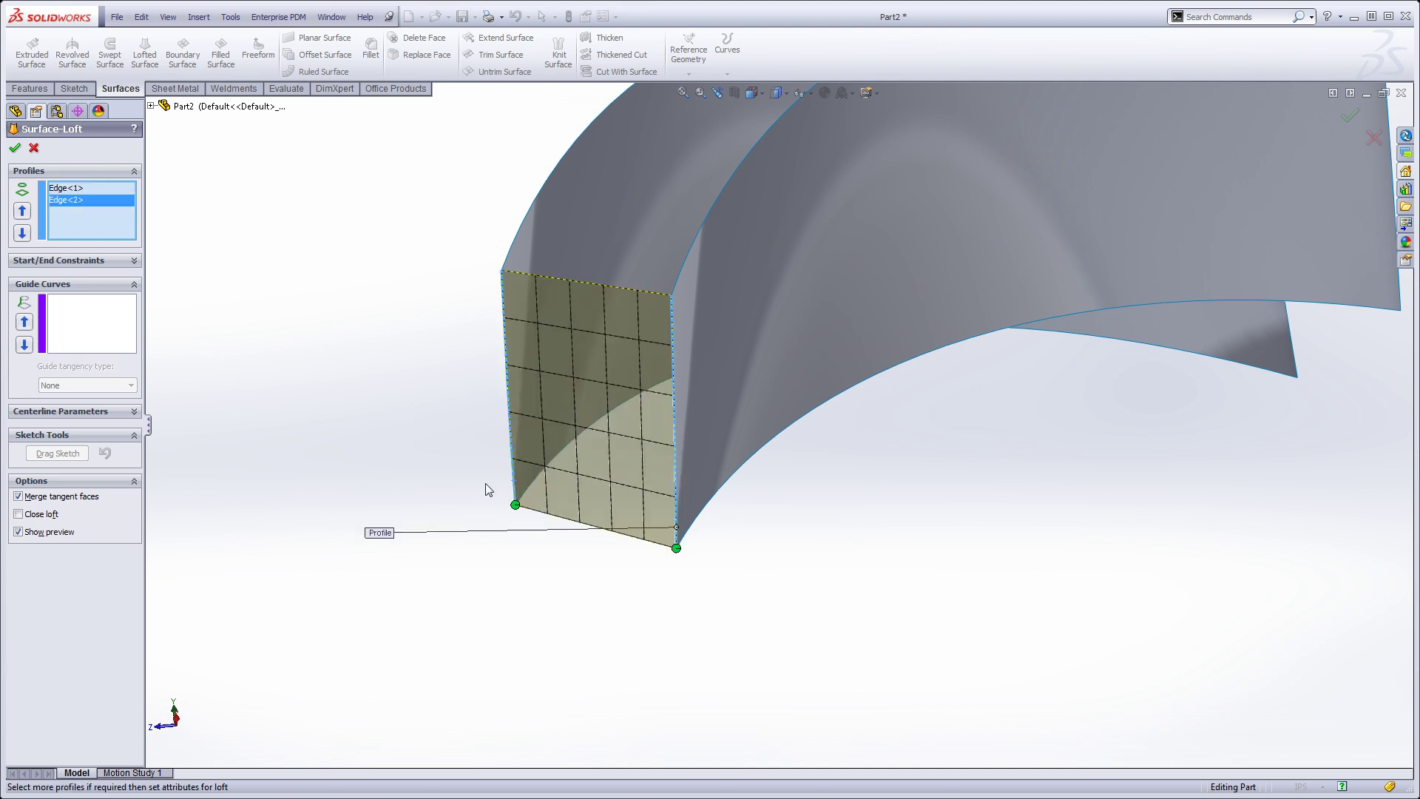
left_click(14, 148)
key("f")
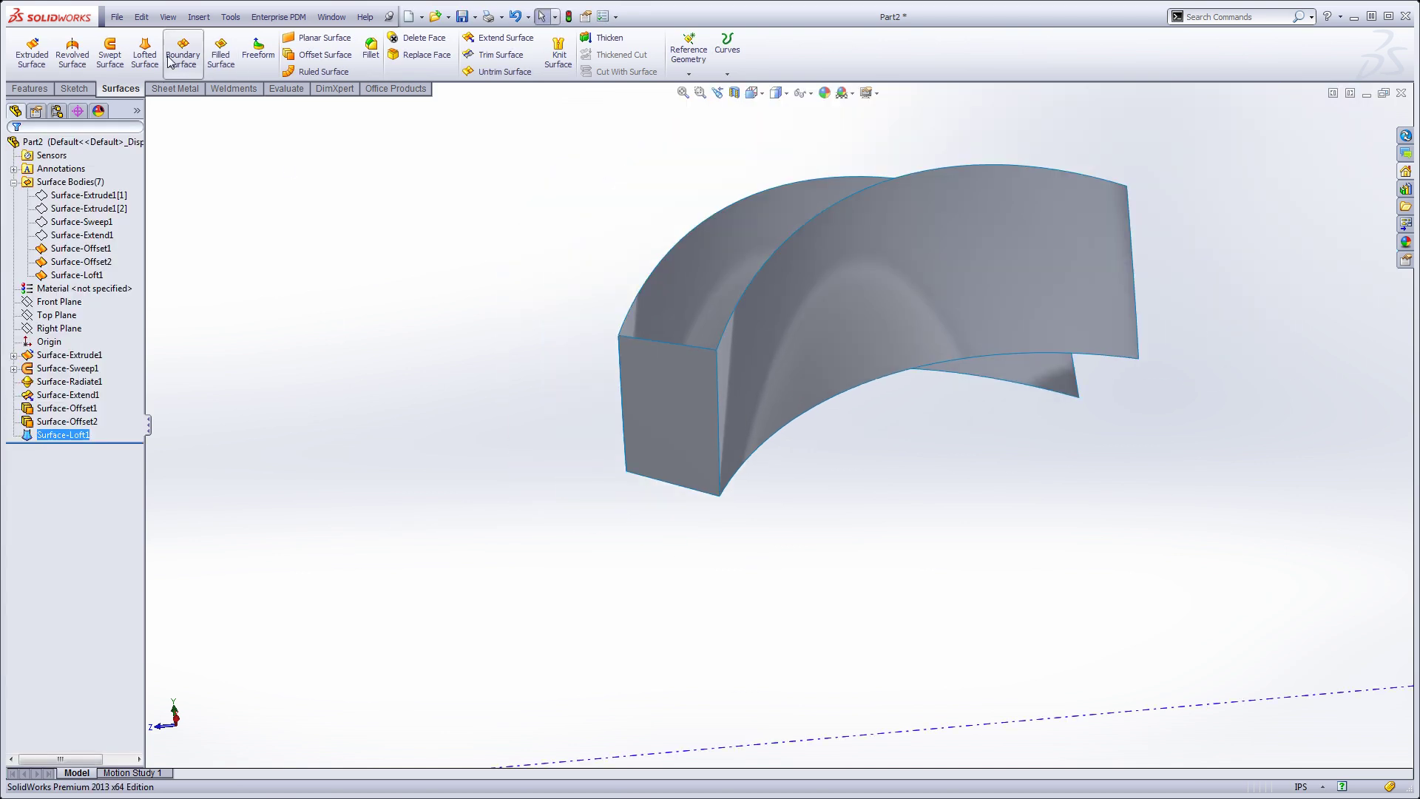
Step: Loft a second surface between the fins' opposite vertical end edges, creating Surface-Loft2
left_click(145, 54)
middle_click_drag(1183, 507, 1001, 393)
scroll(877, 349, "down", 5)
left_click(865, 352)
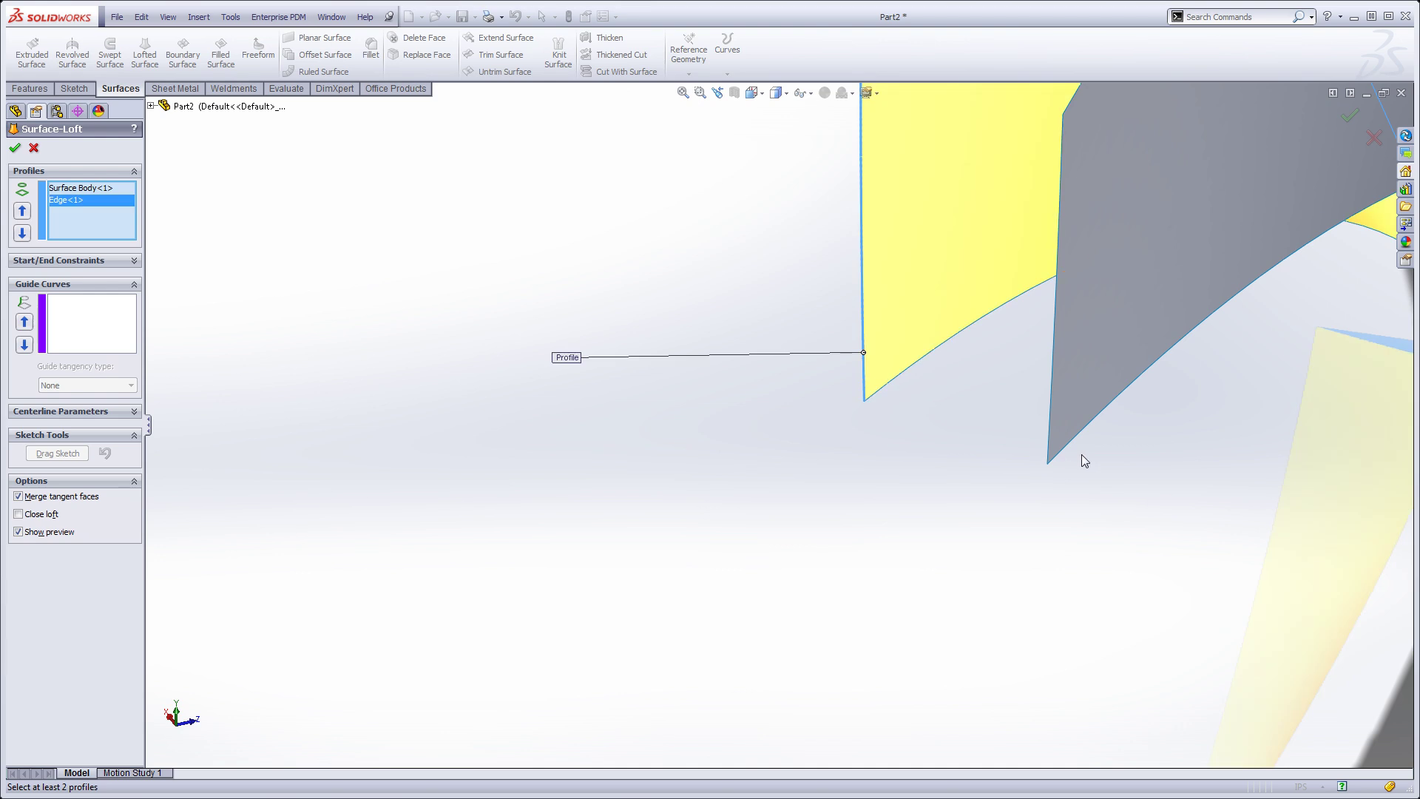
left_click(1049, 437)
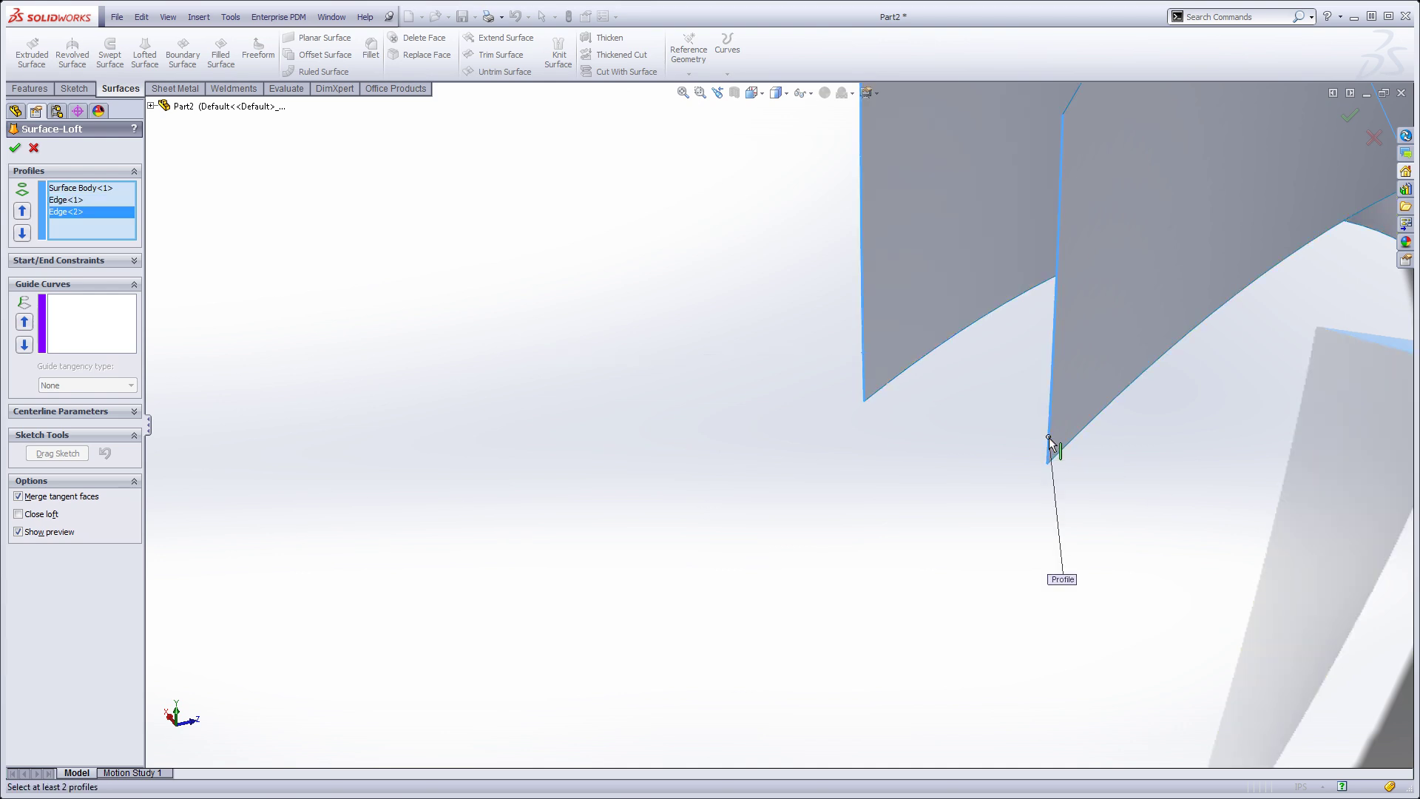
right_click(112, 204)
left_click(123, 211)
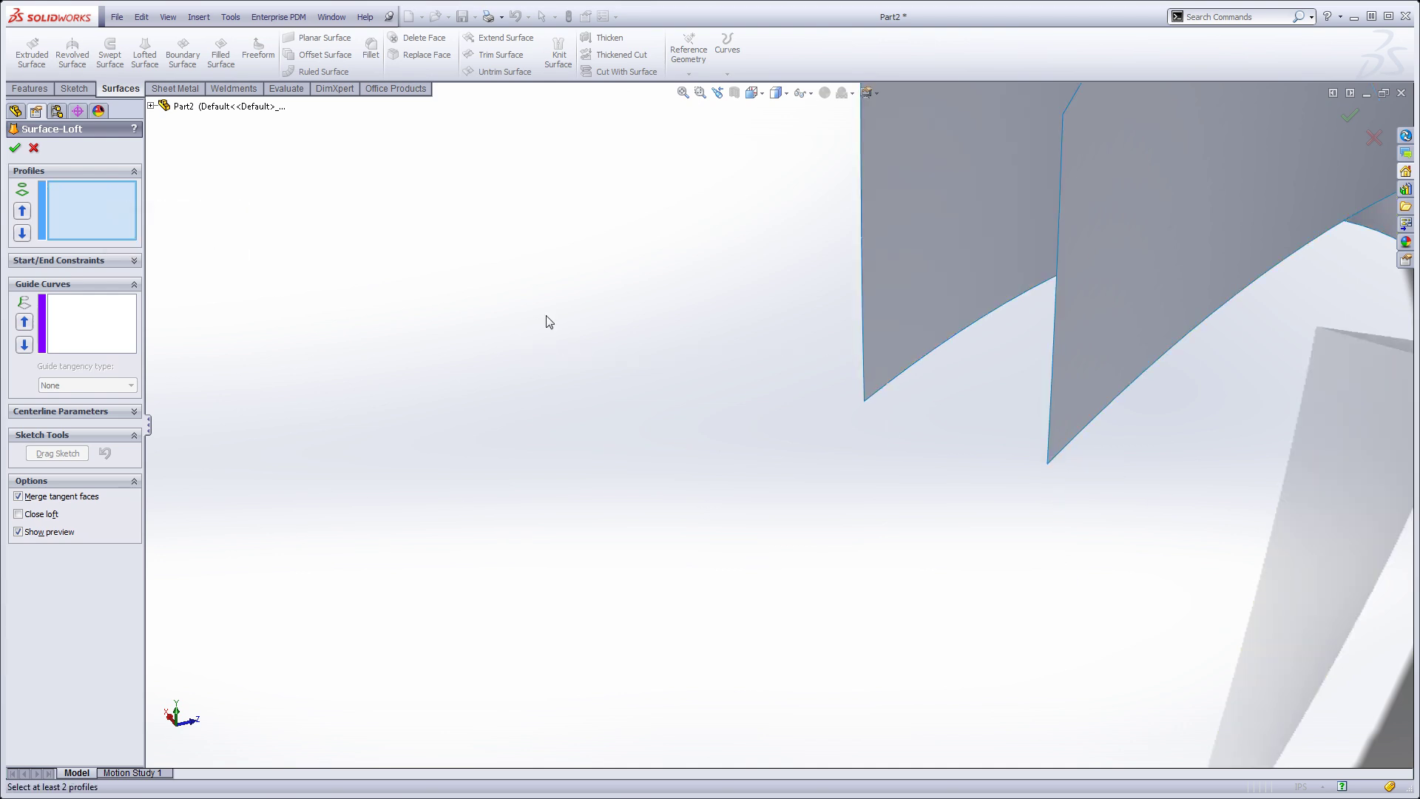
left_click(865, 386)
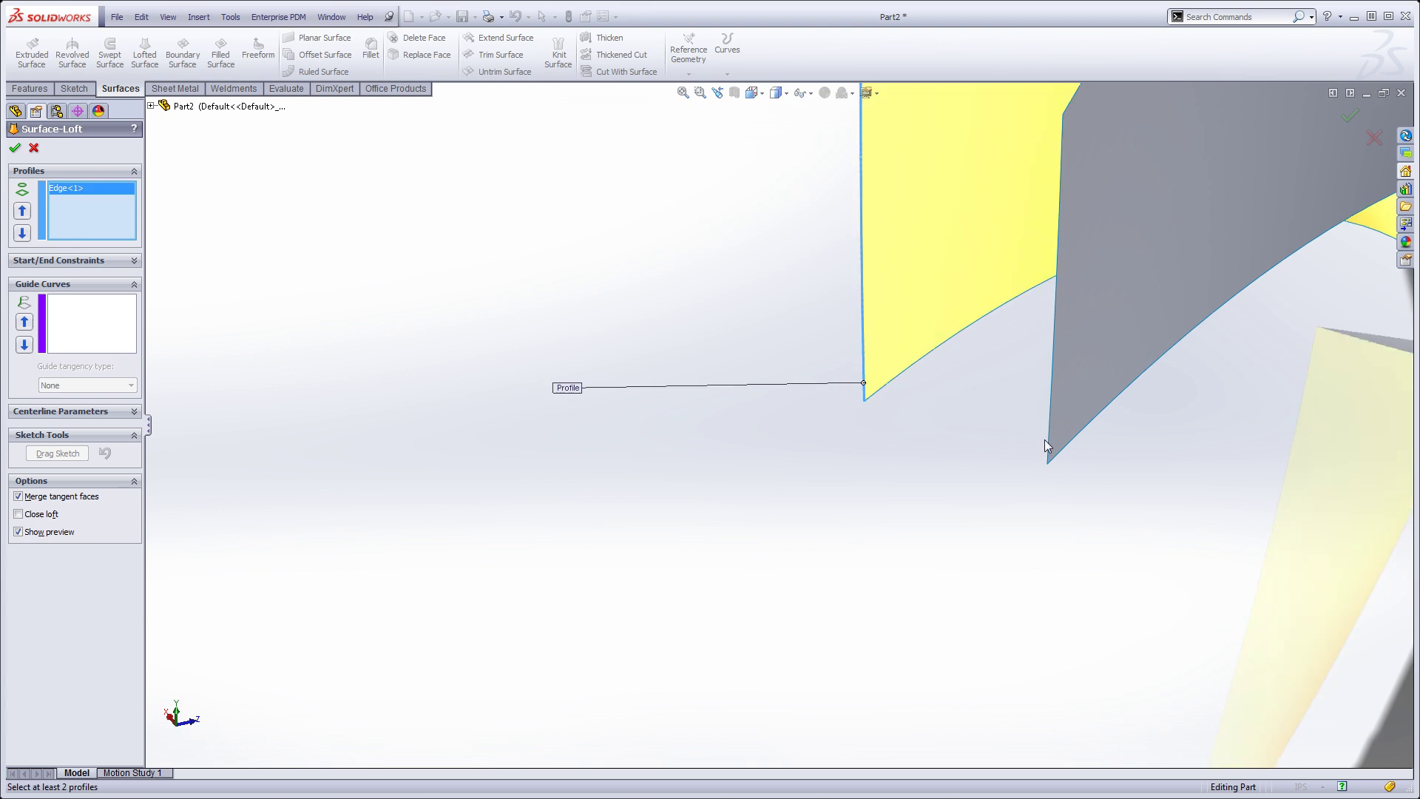
left_click(1047, 440)
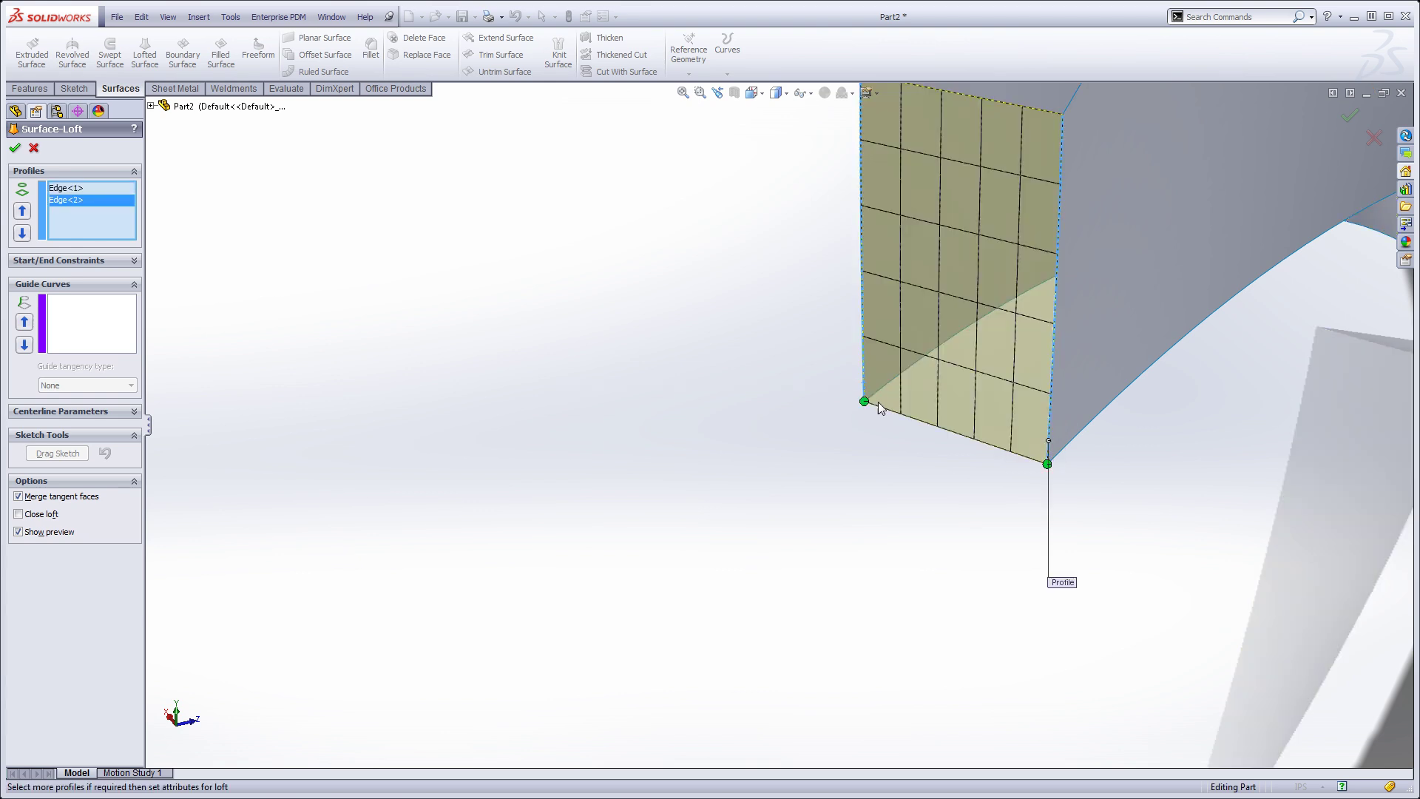
left_click(14, 149)
Step: Inspect the new end loft and the arched surfaces
scroll(963, 363, "up", 5)
scroll(731, 347, "down", 5)
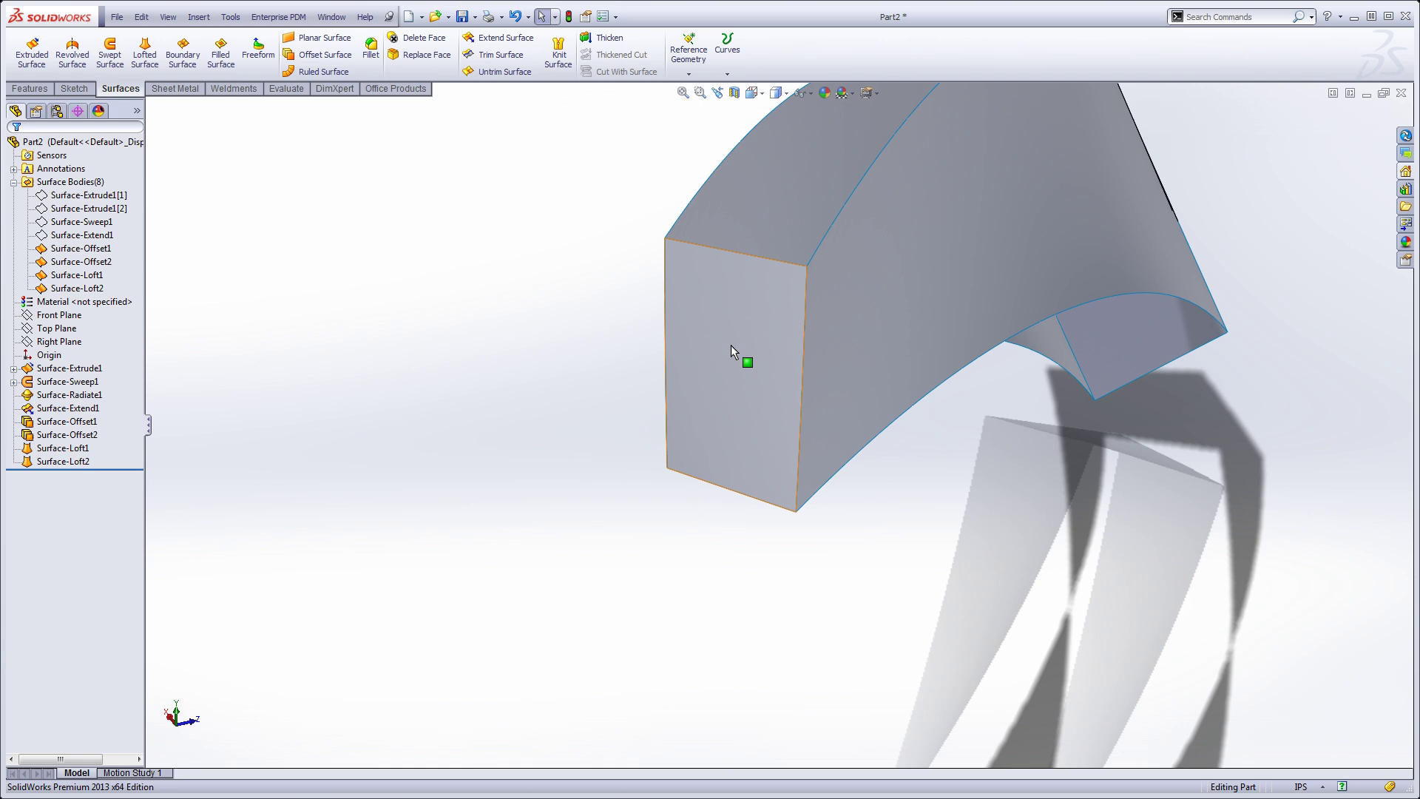
left_click(731, 344)
left_click(608, 351)
scroll(599, 366, "up", 3)
middle_click_drag(589, 384, 747, 473)
Step: Knit Surface-Loft1, both offset fins and Surface-Loft2 with gap closing and merged entities
left_click(558, 53)
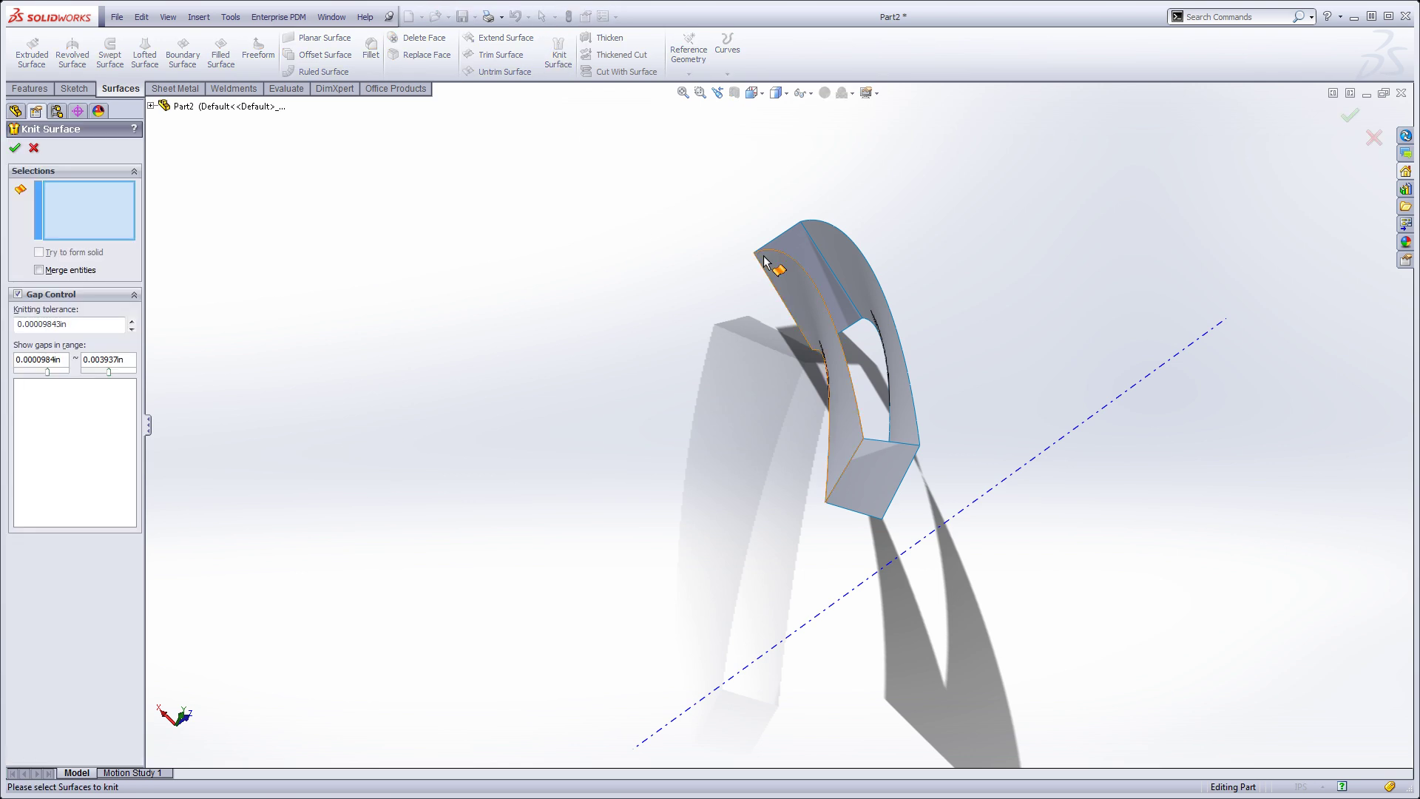
left_click(801, 253)
left_click(816, 291)
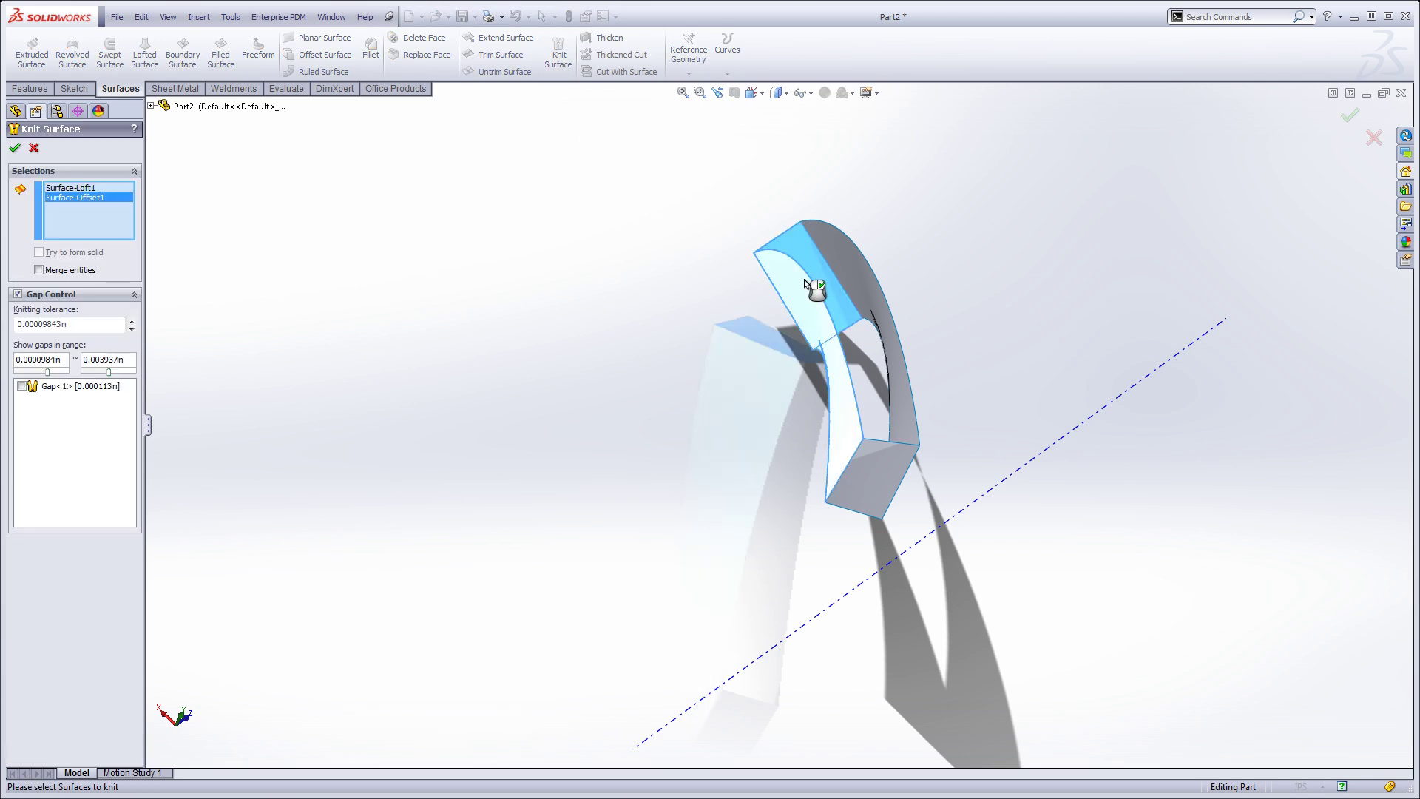
left_click(865, 264)
left_click(893, 469)
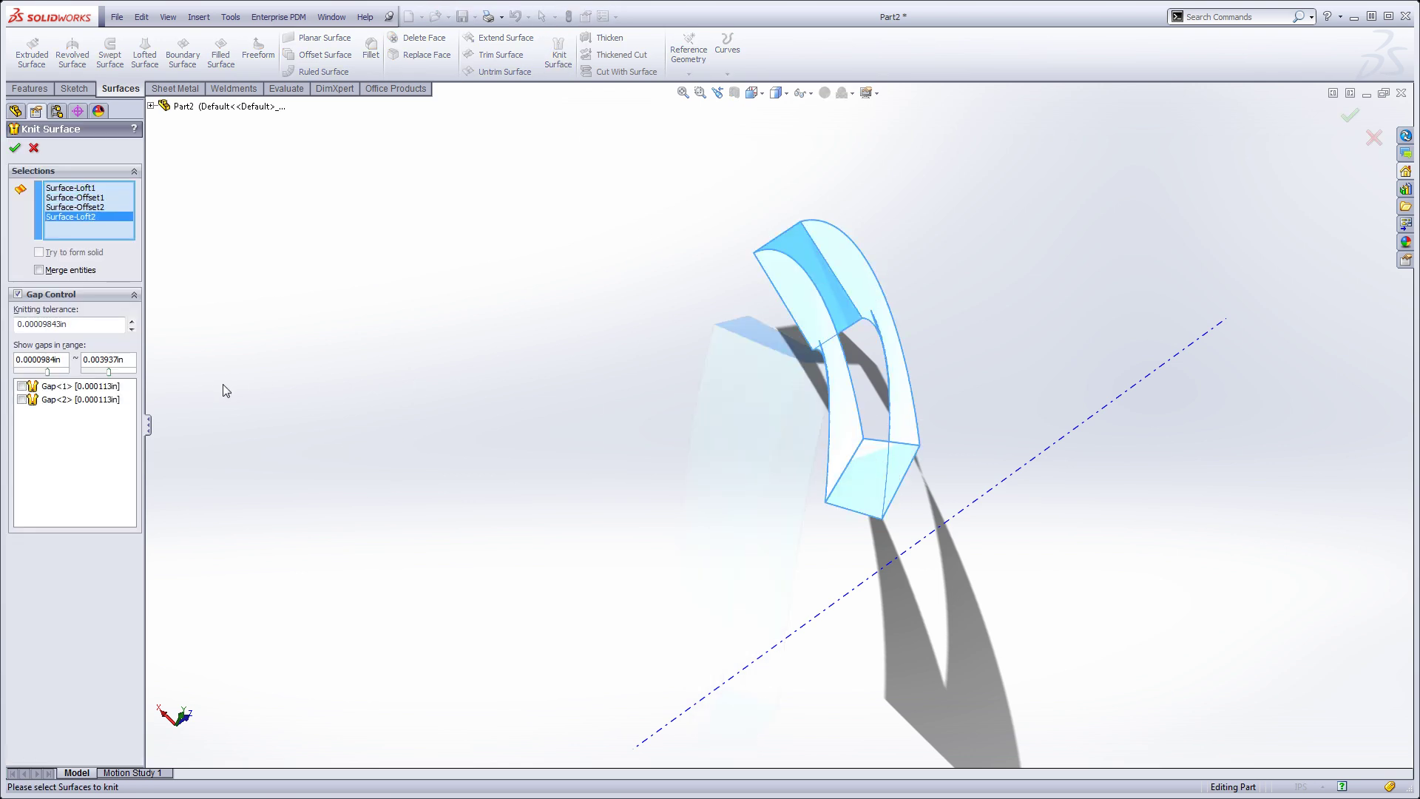
left_click(23, 386)
left_click(31, 399)
left_click(39, 269)
left_click(15, 147)
Step: Show both cylinder bodies Surface-Extrude1[1] and [2] again
left_click(77, 247)
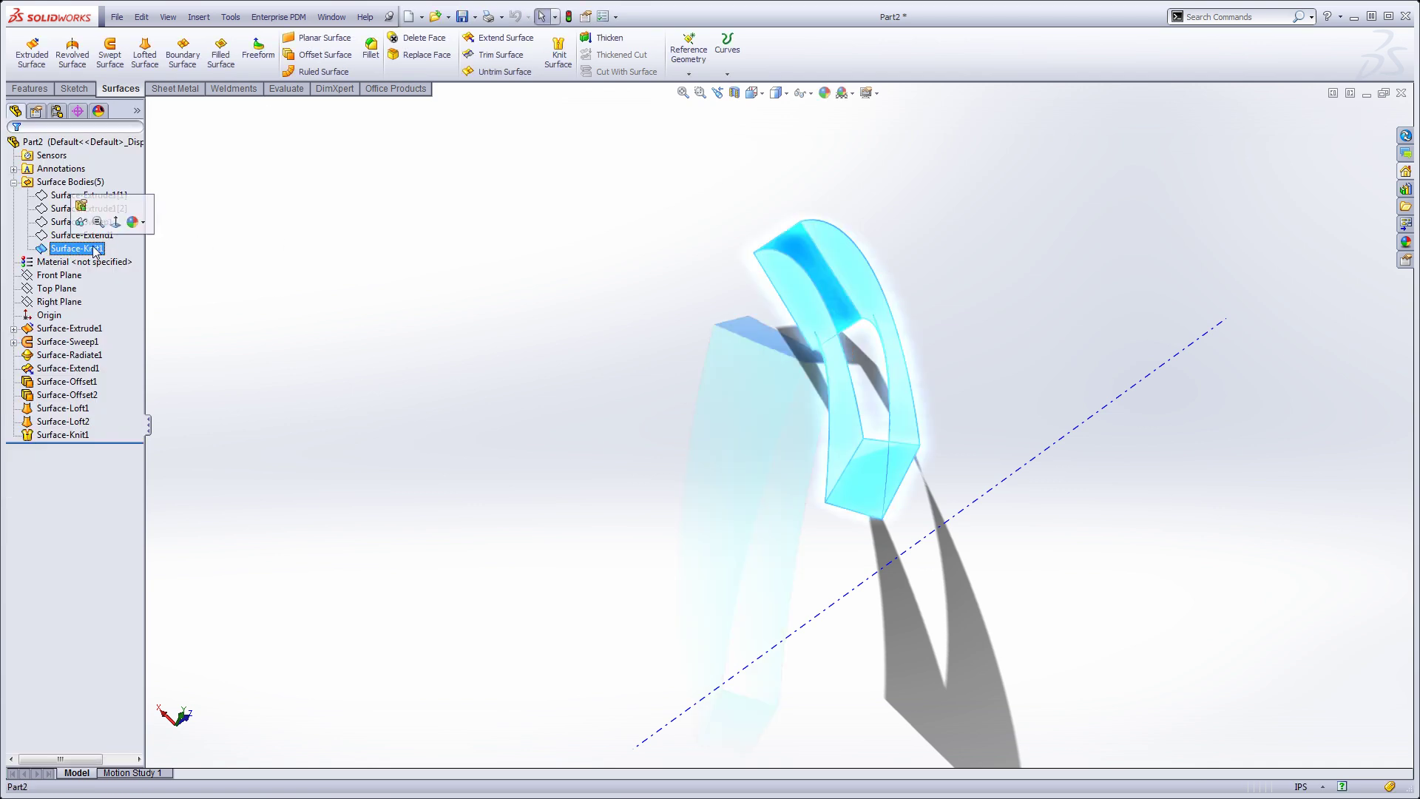
mouse_move(411, 288)
middle_mouse_down()
mouse_move(508, 246)
mouse_move(448, 257)
mouse_move(434, 292)
middle_mouse_up()
left_click(434, 291)
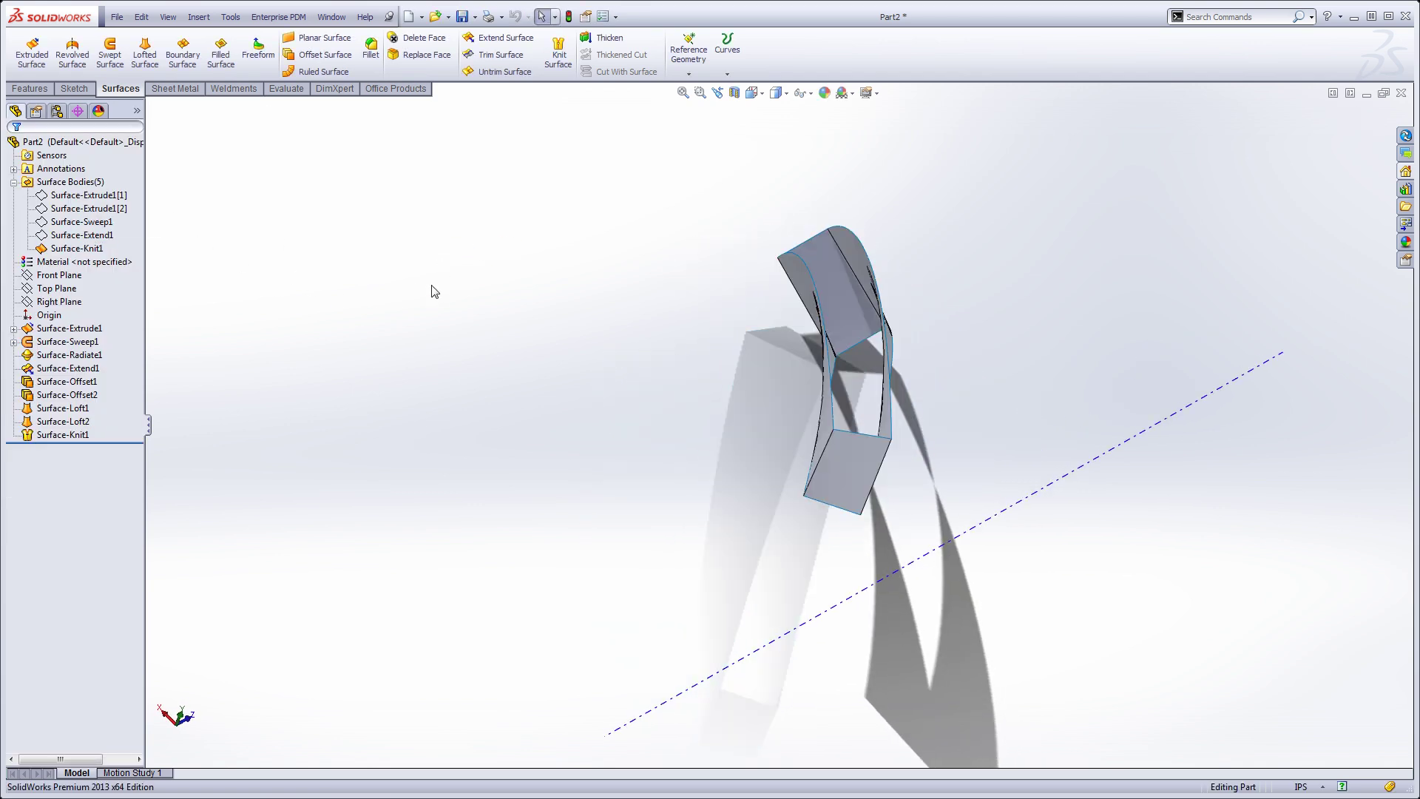
left_click(74, 196)
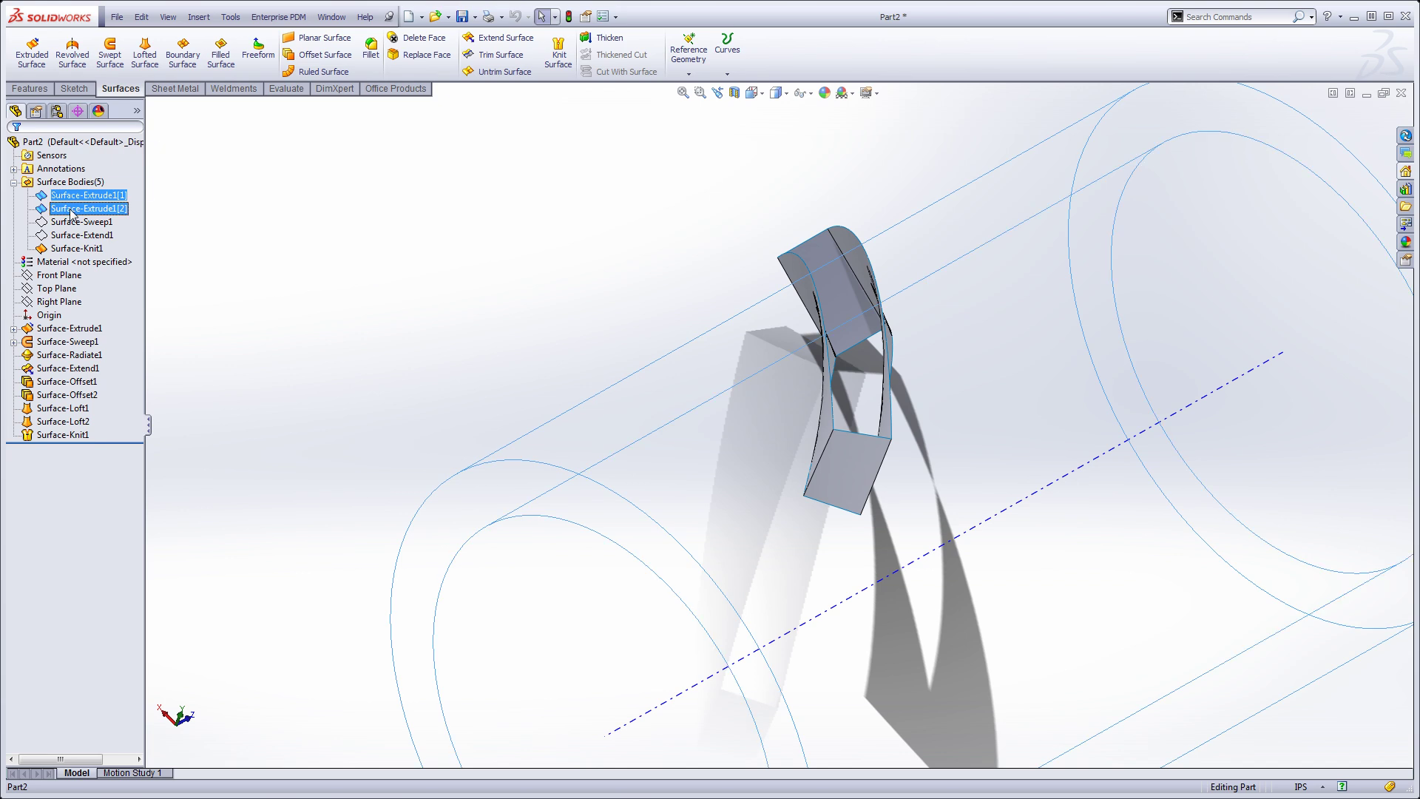
left_click(74, 209, "ctrl")
left_click(79, 188)
key("f")
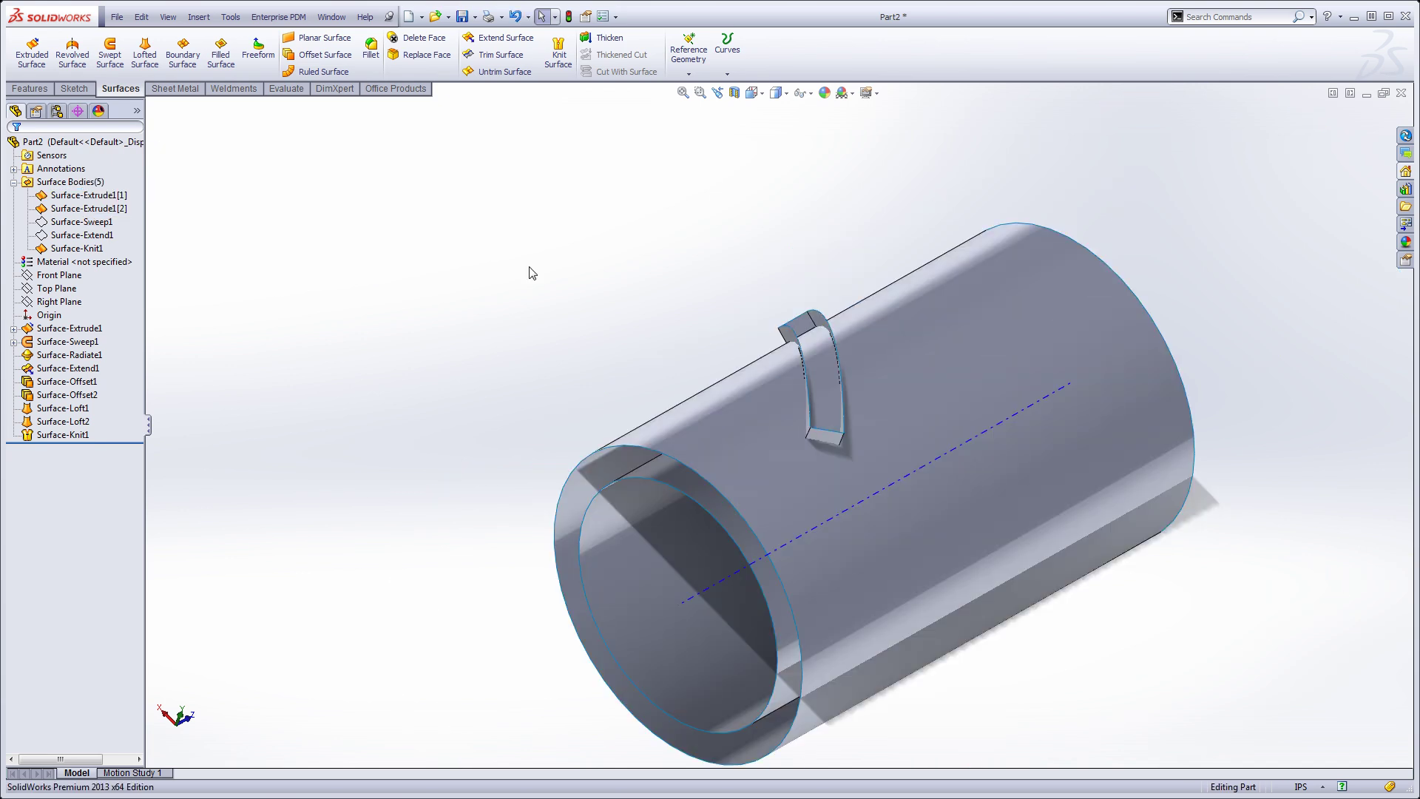
middle_click_drag(529, 273, 604, 226)
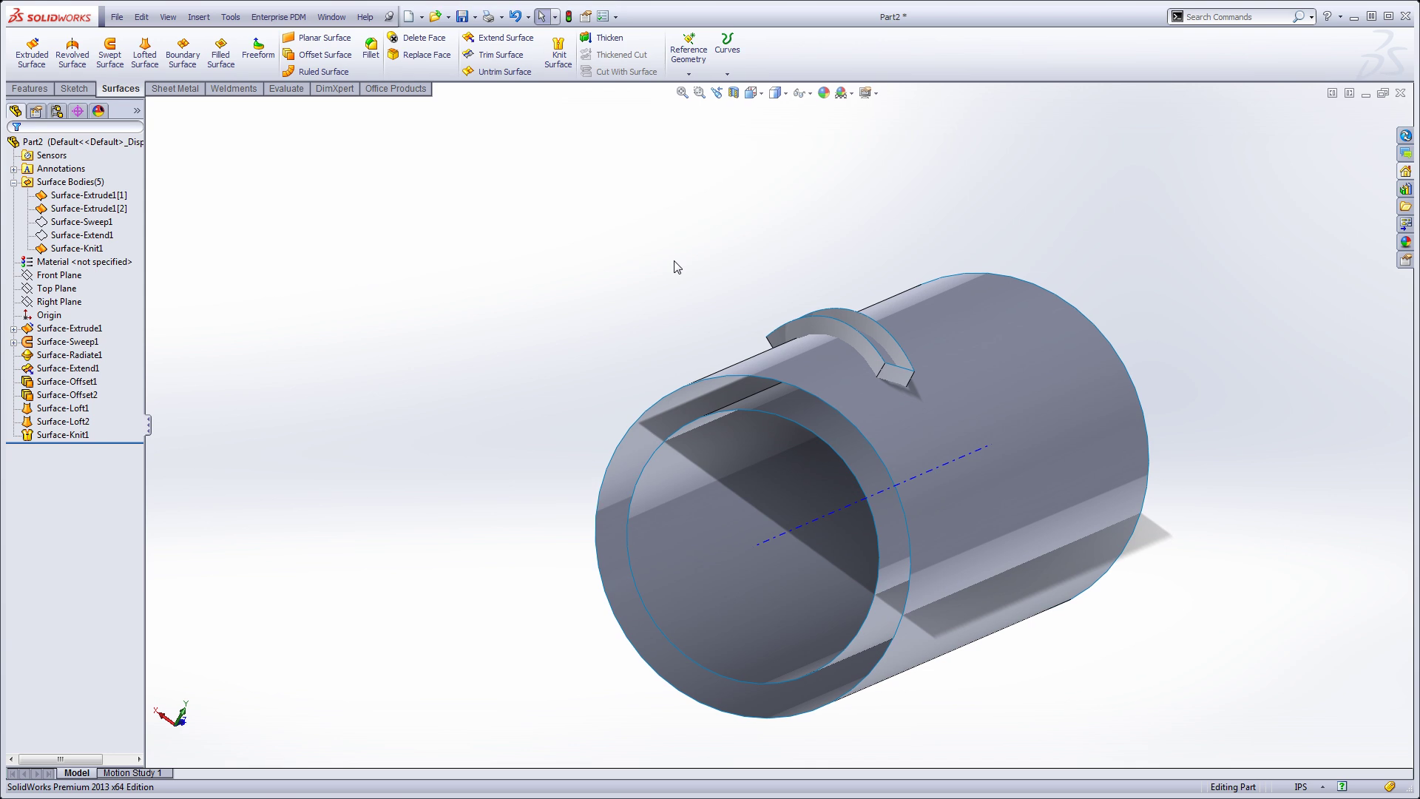
Step: Set up a mutual surface trim with the curved tab and cylinder surfaces as trim tools
left_click(497, 55)
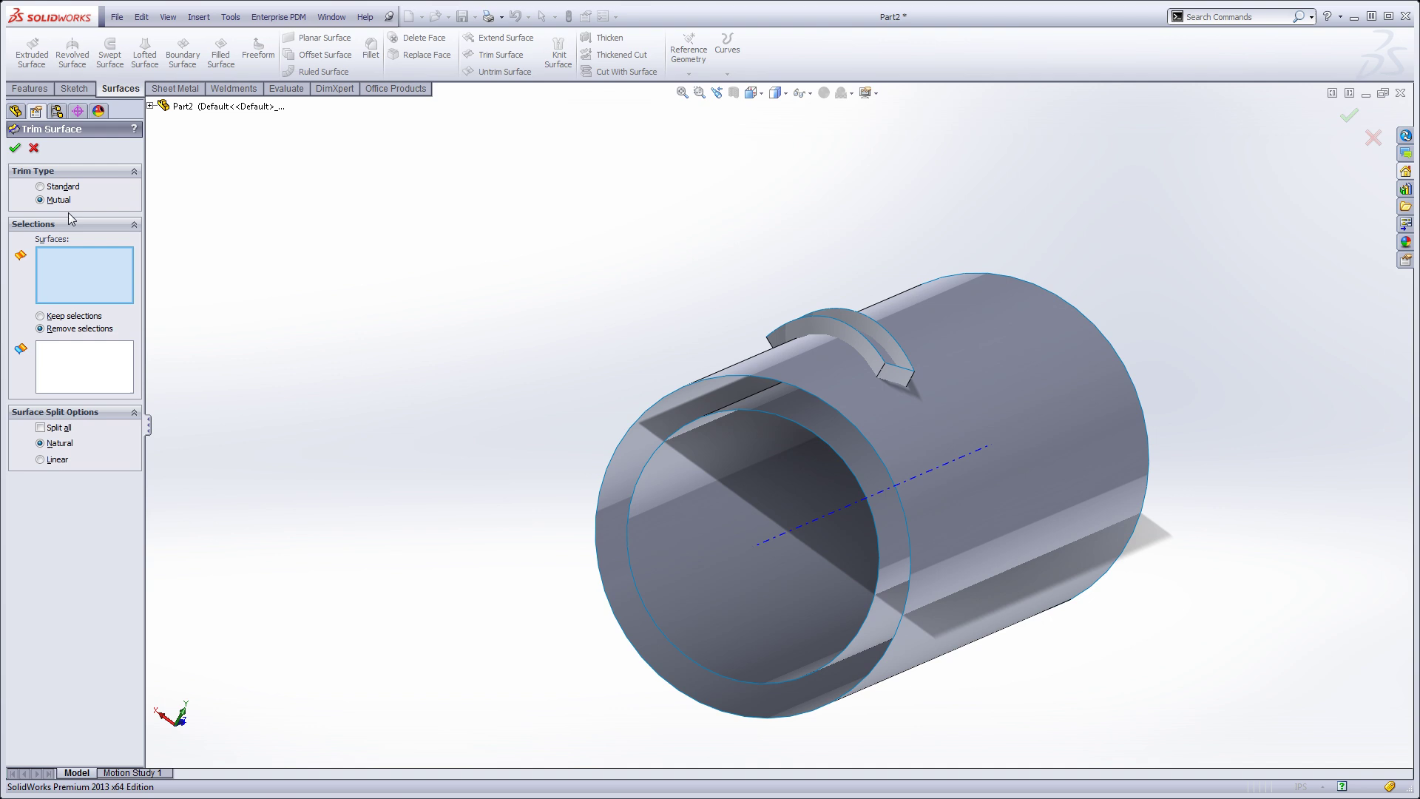
left_click(42, 190)
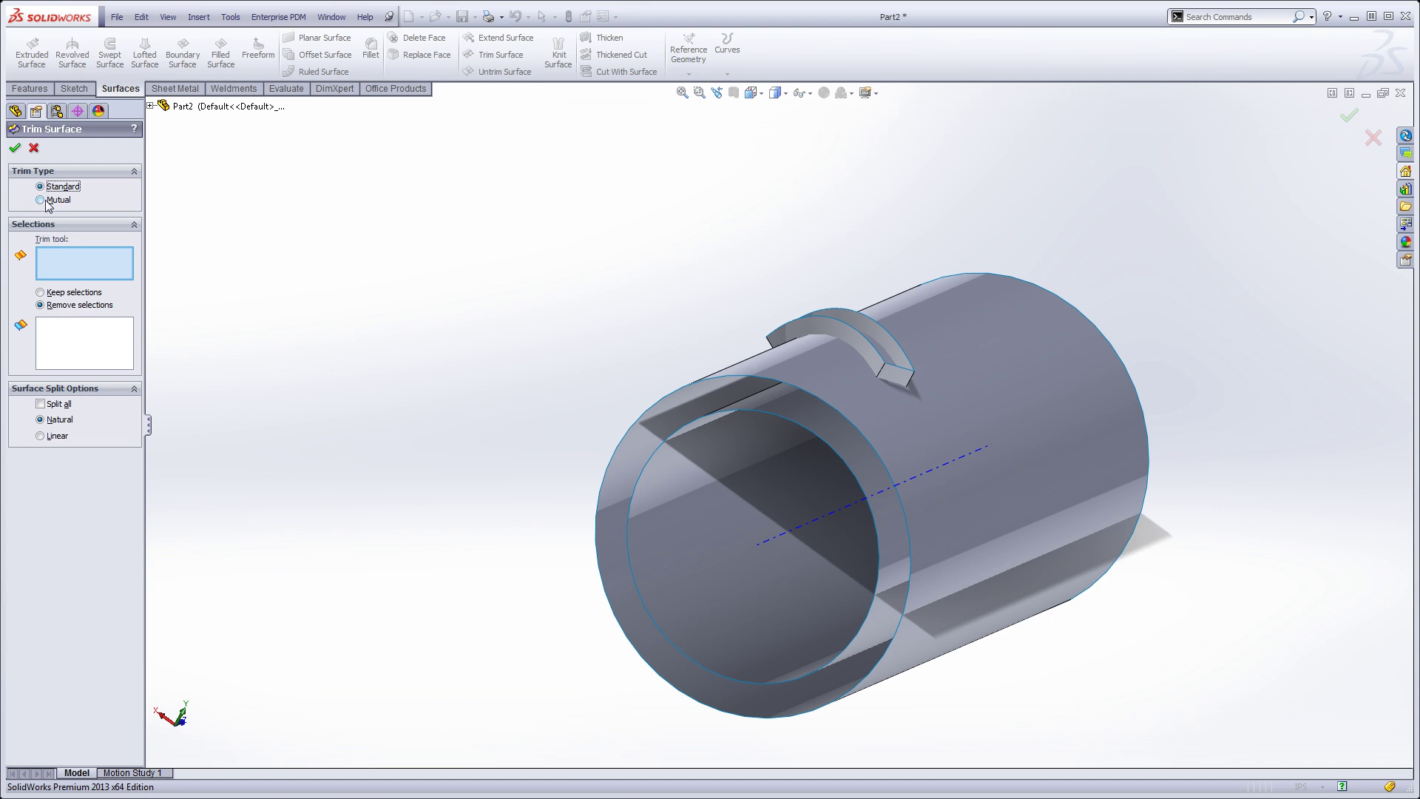
left_click(42, 201)
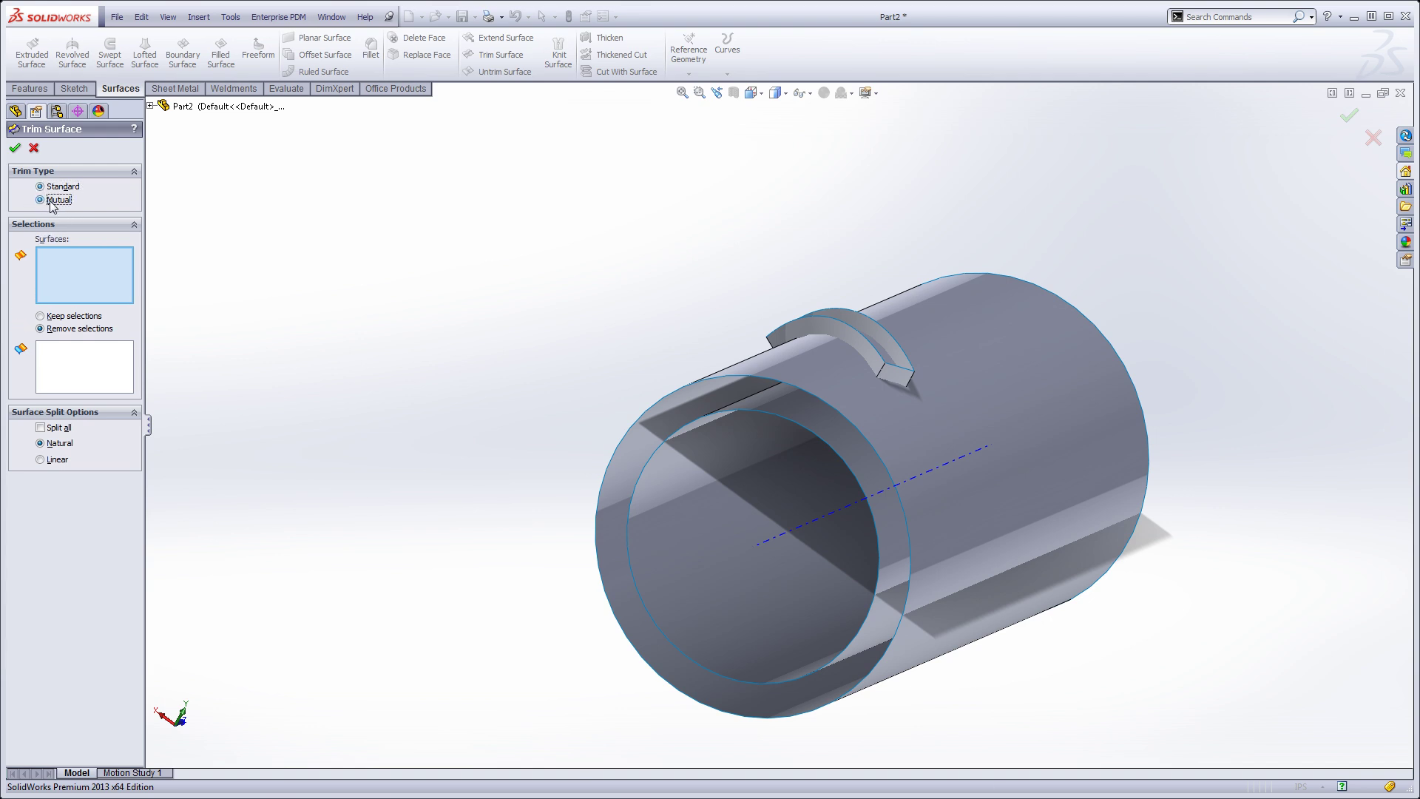
left_click(852, 344)
left_click(752, 403)
left_click(752, 403)
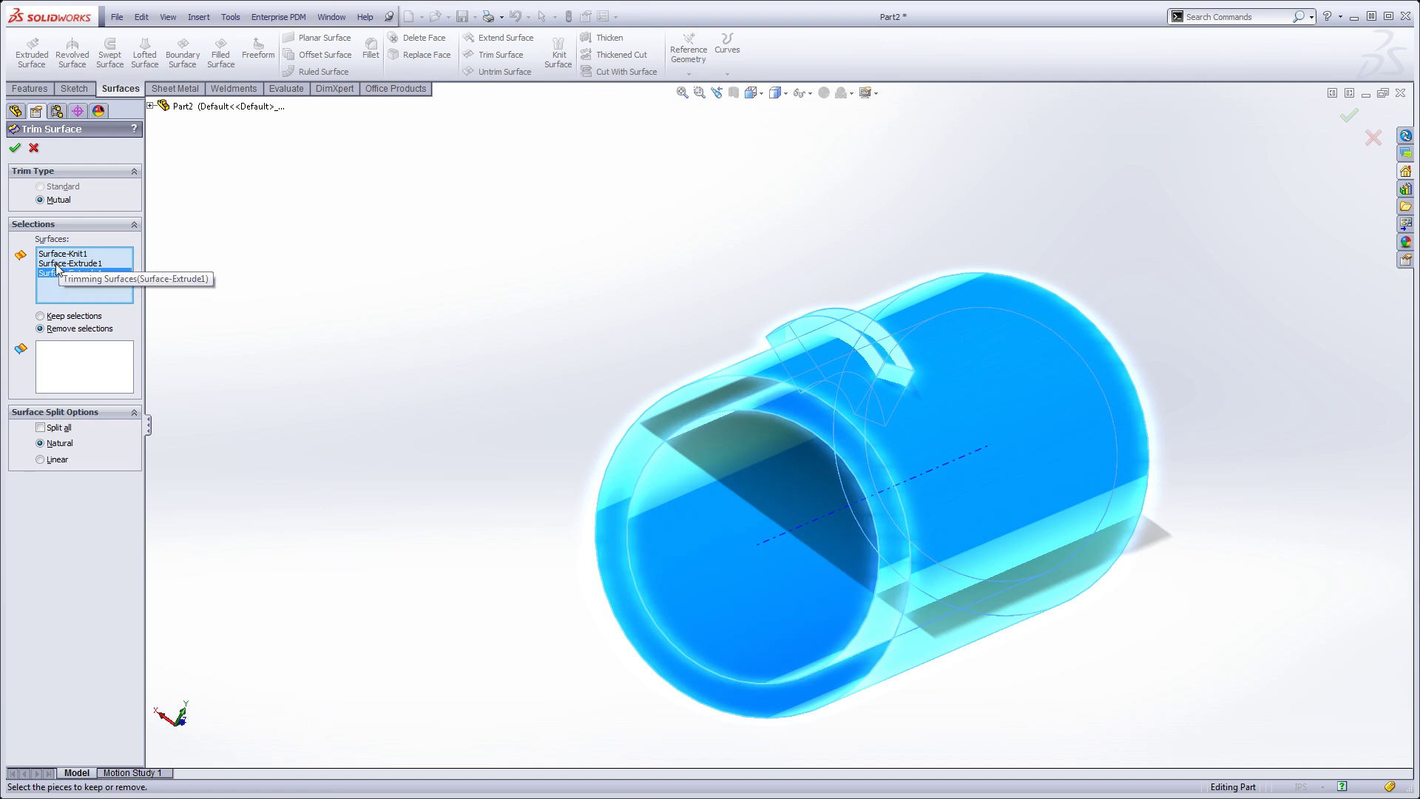
Step: Keep the three curved slot faces and finish the trim as Surface-Trim1
left_click(65, 349)
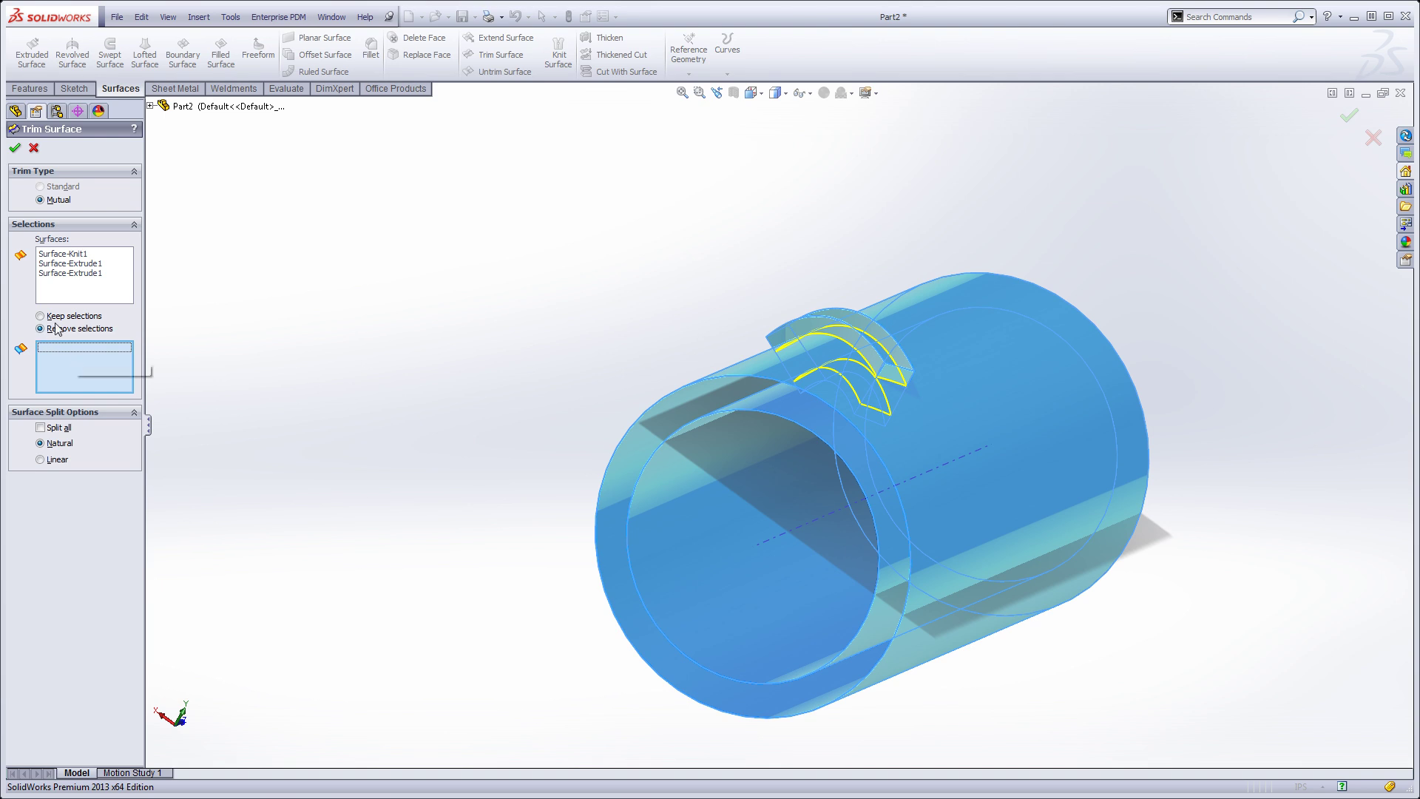
left_click(41, 316)
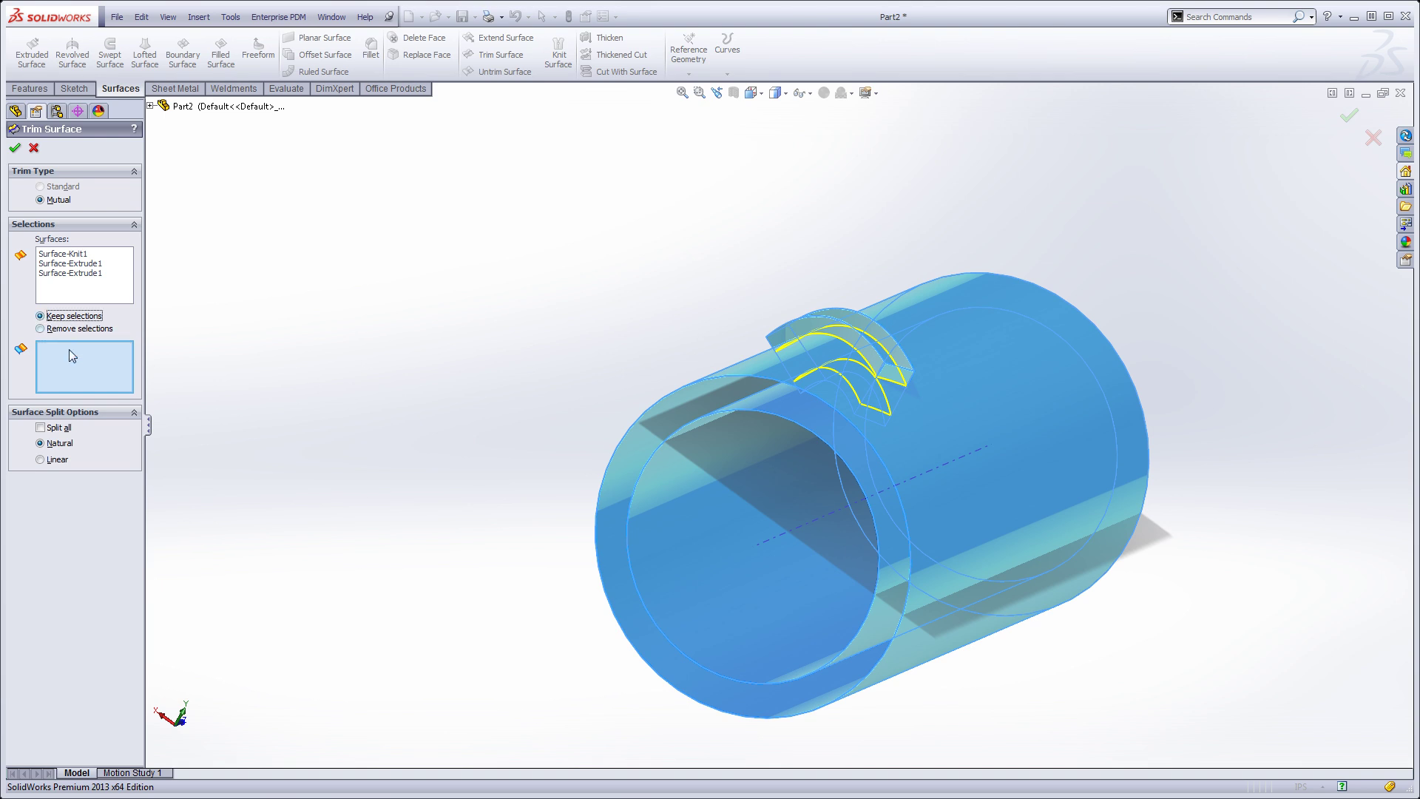
middle_click_drag(622, 307, 761, 199)
scroll(798, 405, "down", 3)
left_click(775, 419)
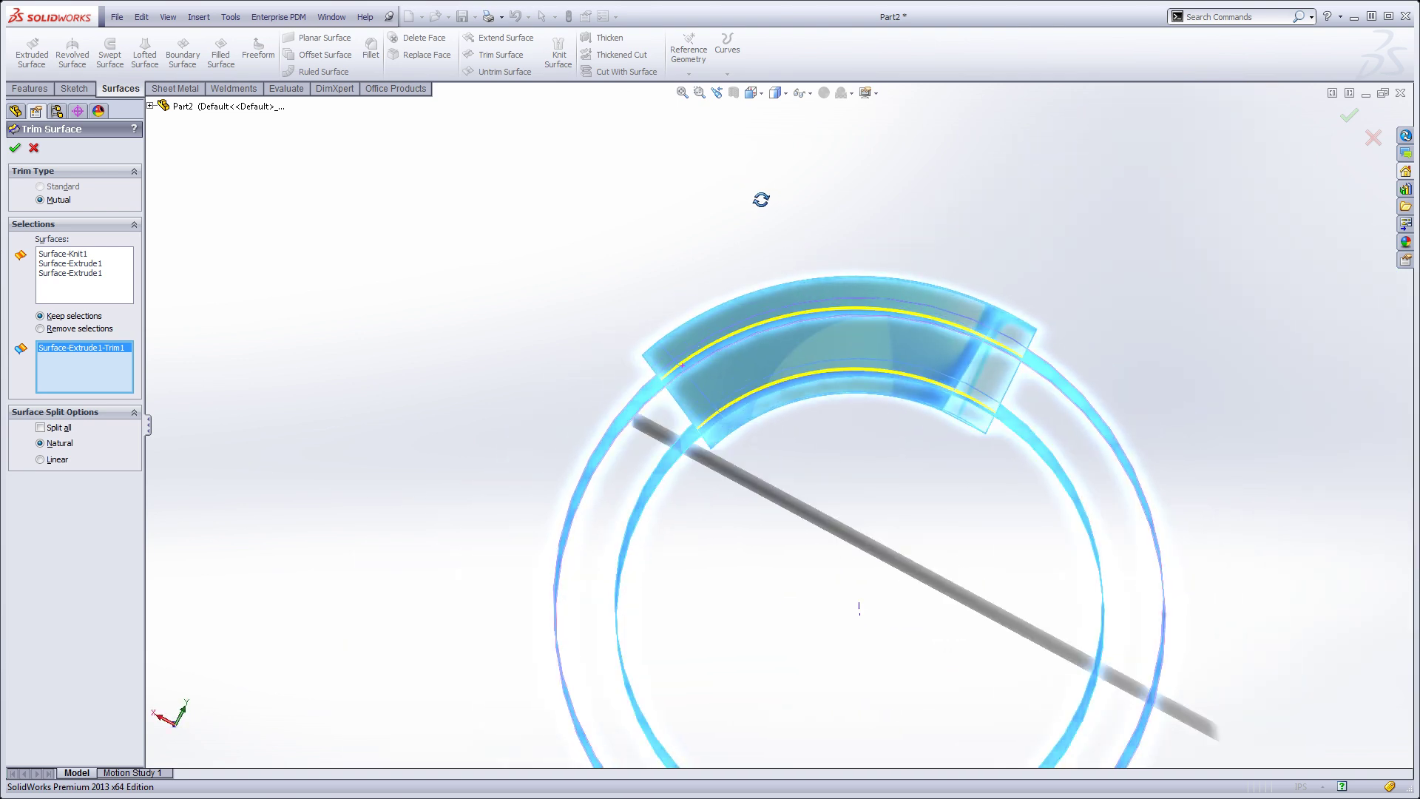
left_click(902, 351)
middle_click_drag(874, 491, 699, 389)
left_click(882, 344)
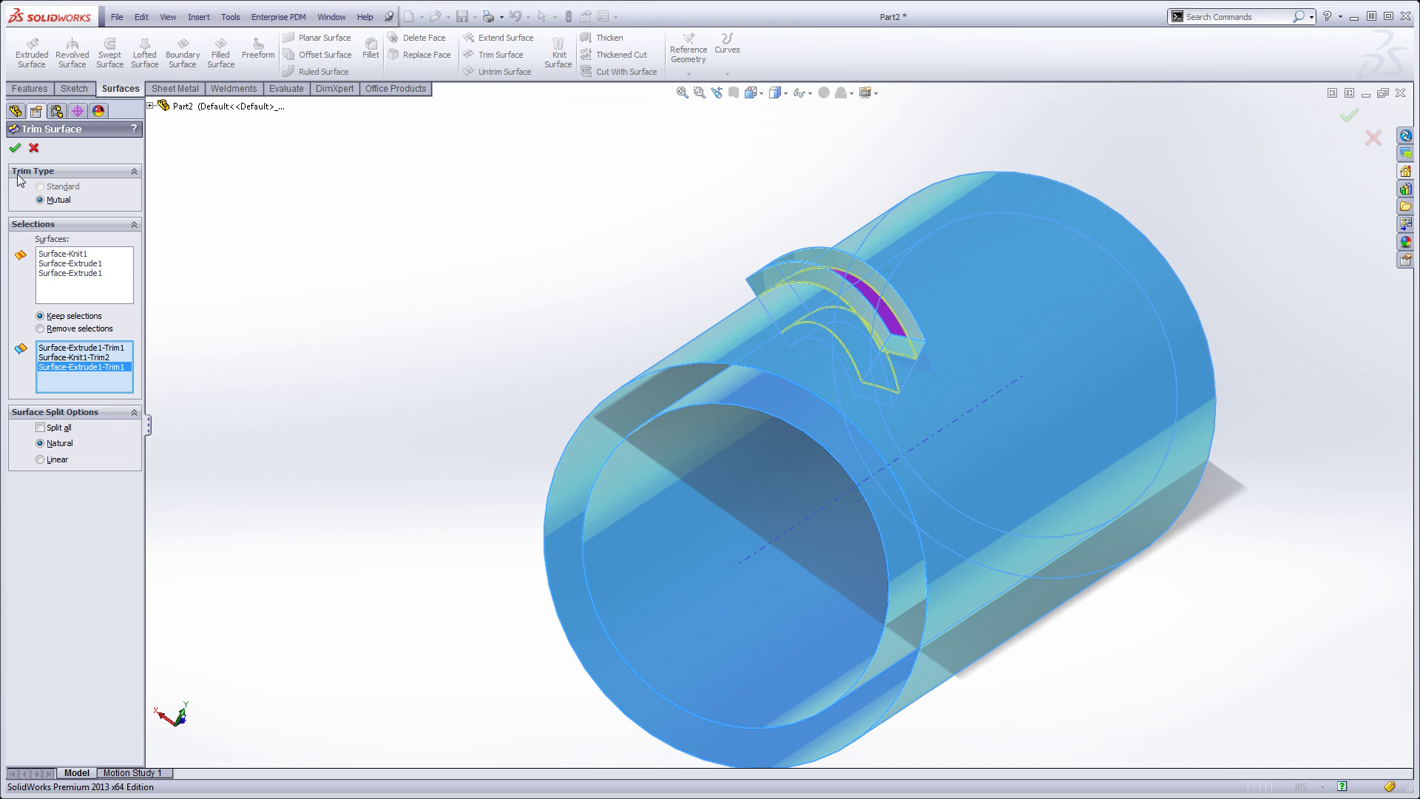
left_click(15, 148)
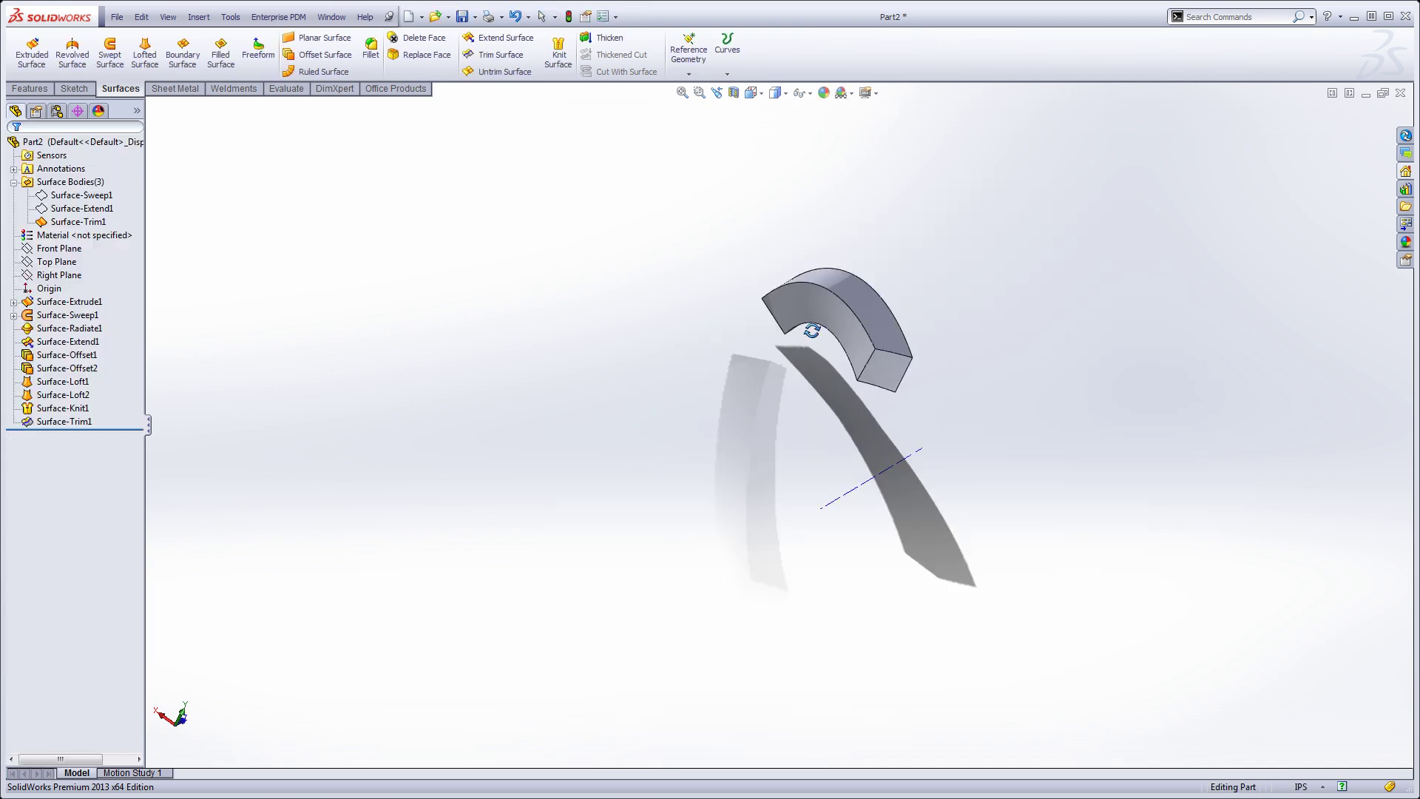
middle_click_drag(812, 330, 874, 384)
scroll(780, 287, "down", 2)
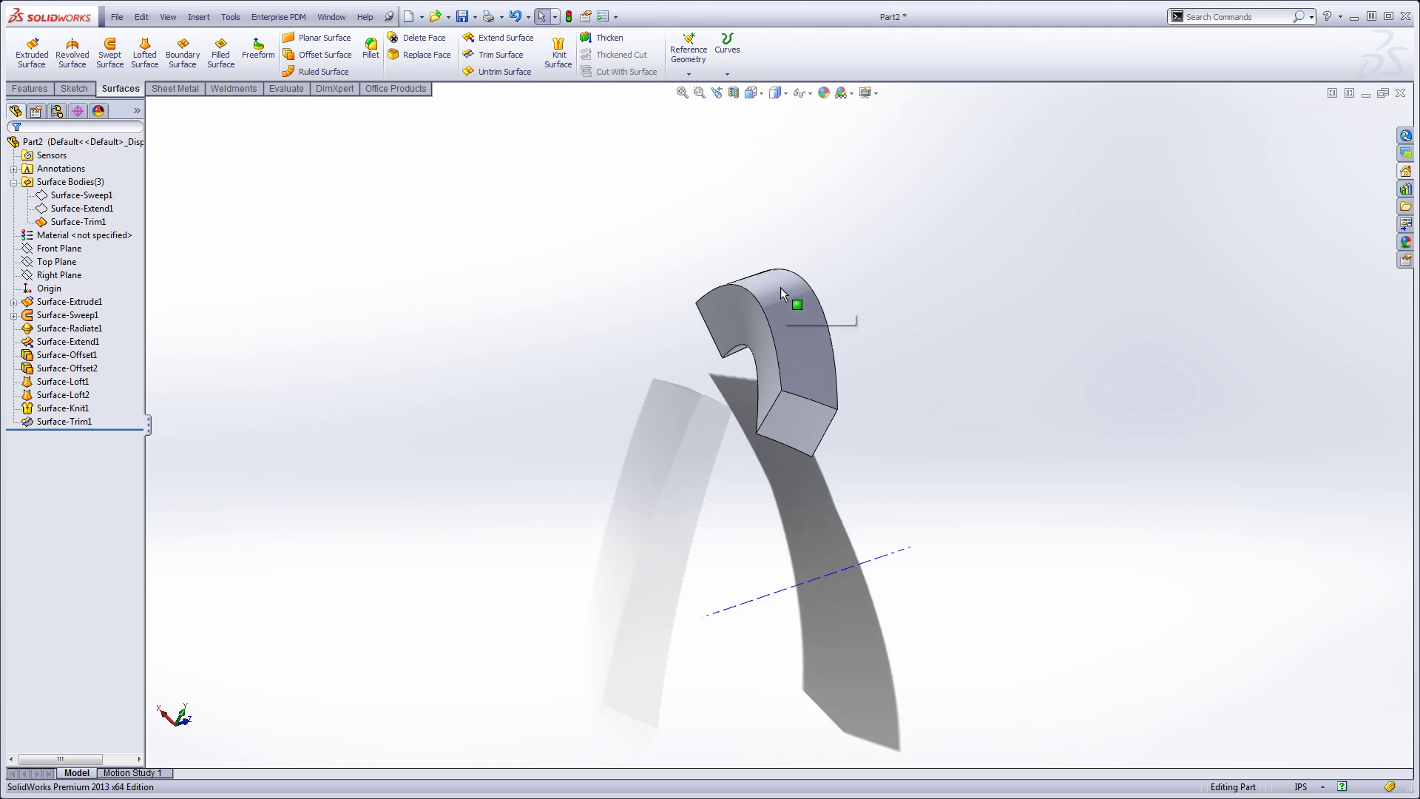
left_click(558, 52)
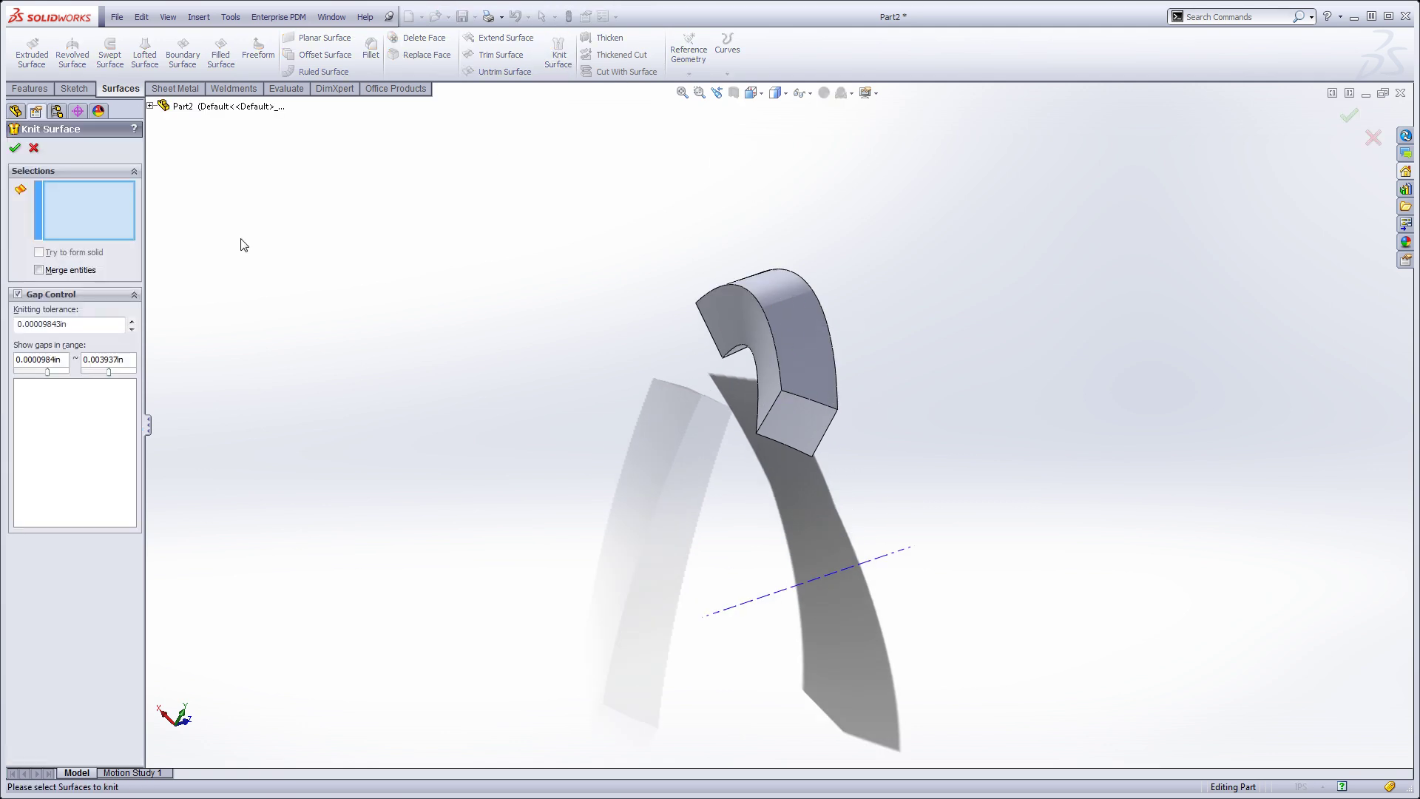
left_click(796, 343)
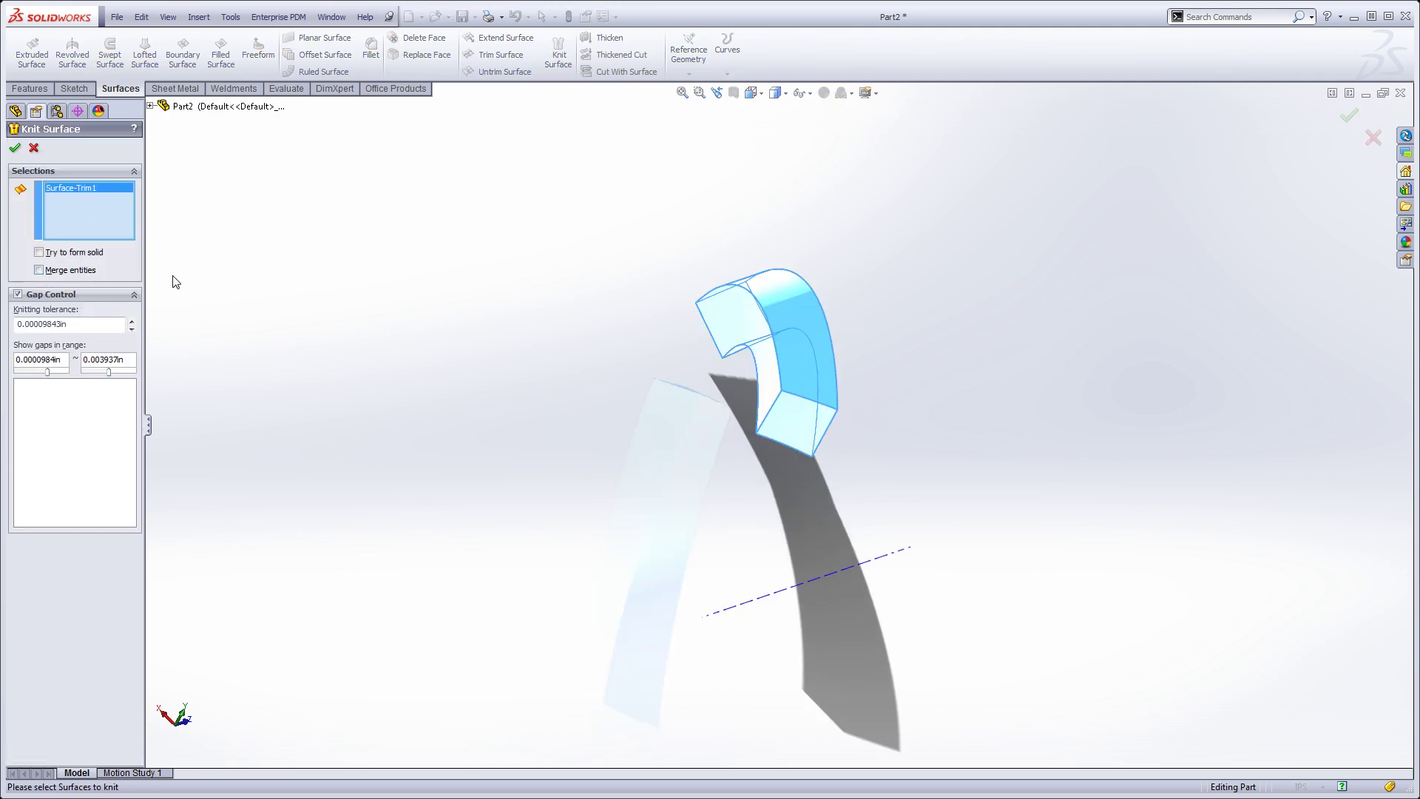
left_click(39, 253)
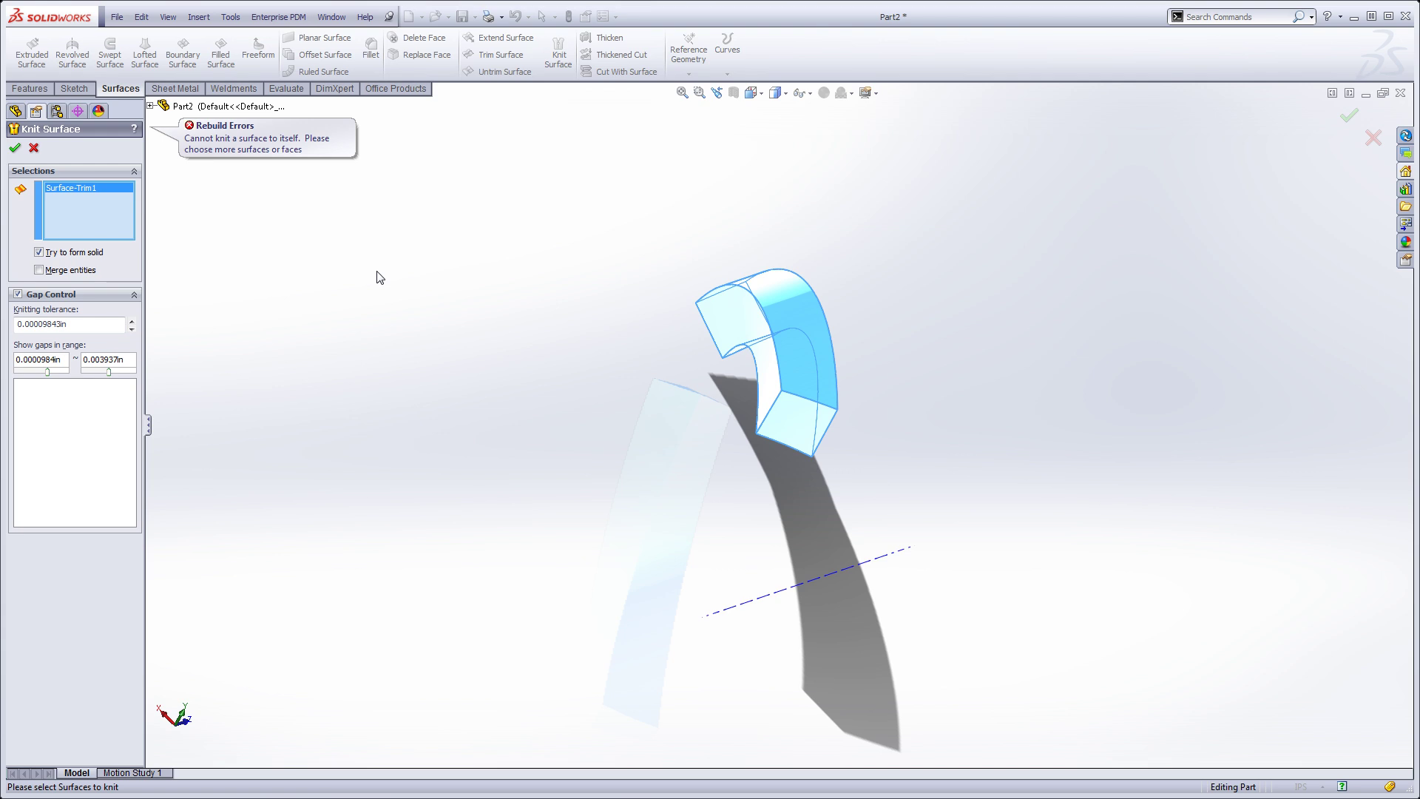
left_click(40, 270)
left_click(15, 150)
Step: Thicken Surface-Trim1 into a solid from its enclosed volume, creating Thicken1
left_click(33, 148)
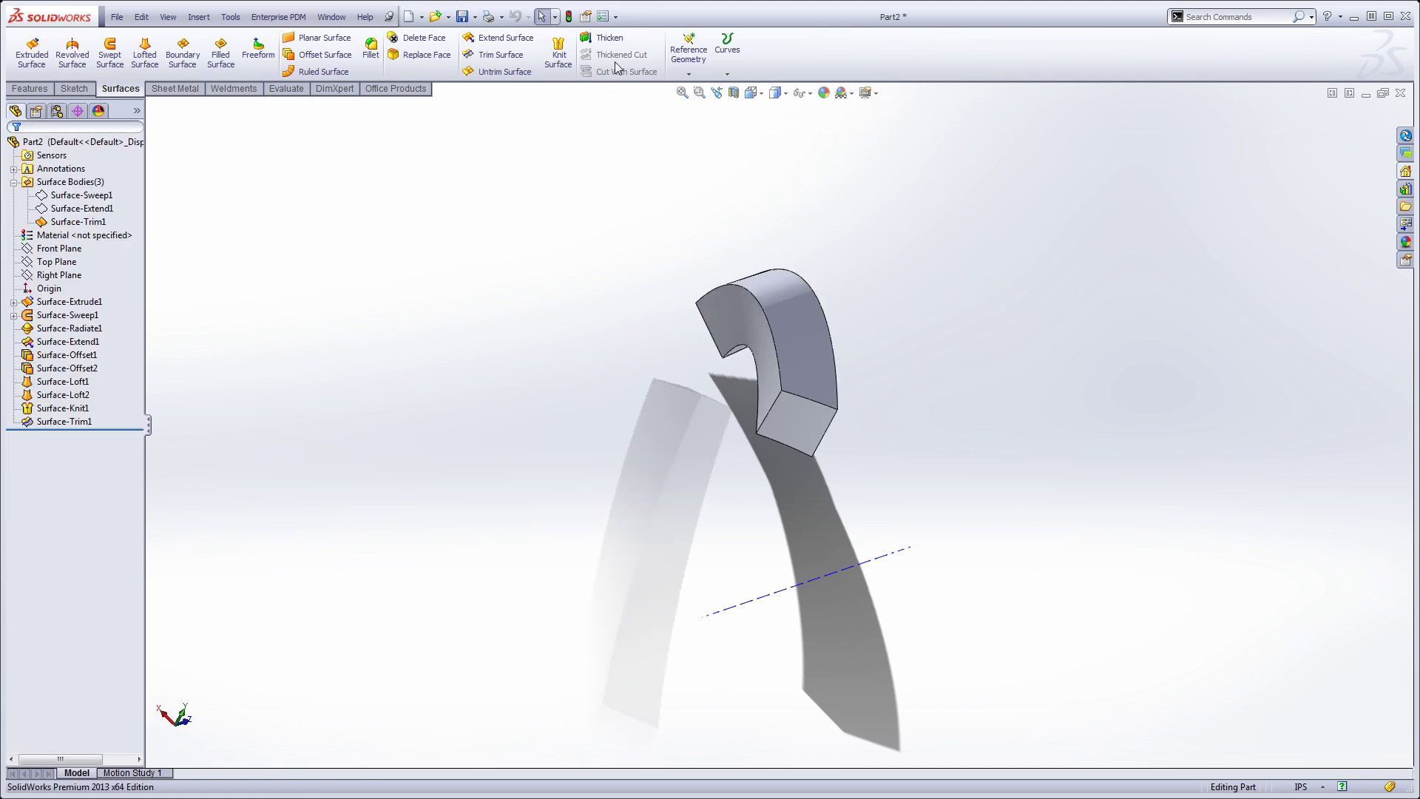
left_click(610, 37)
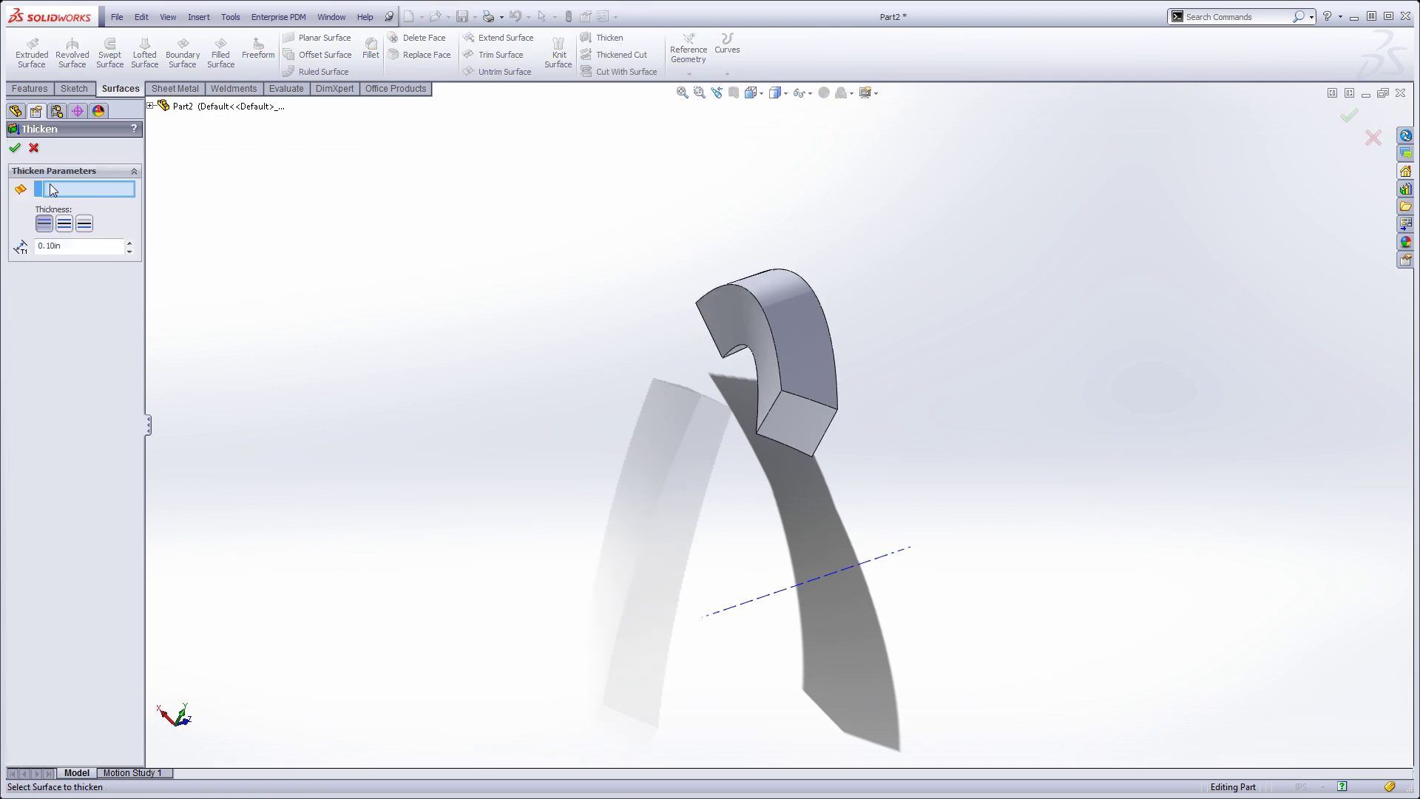
left_click(793, 334)
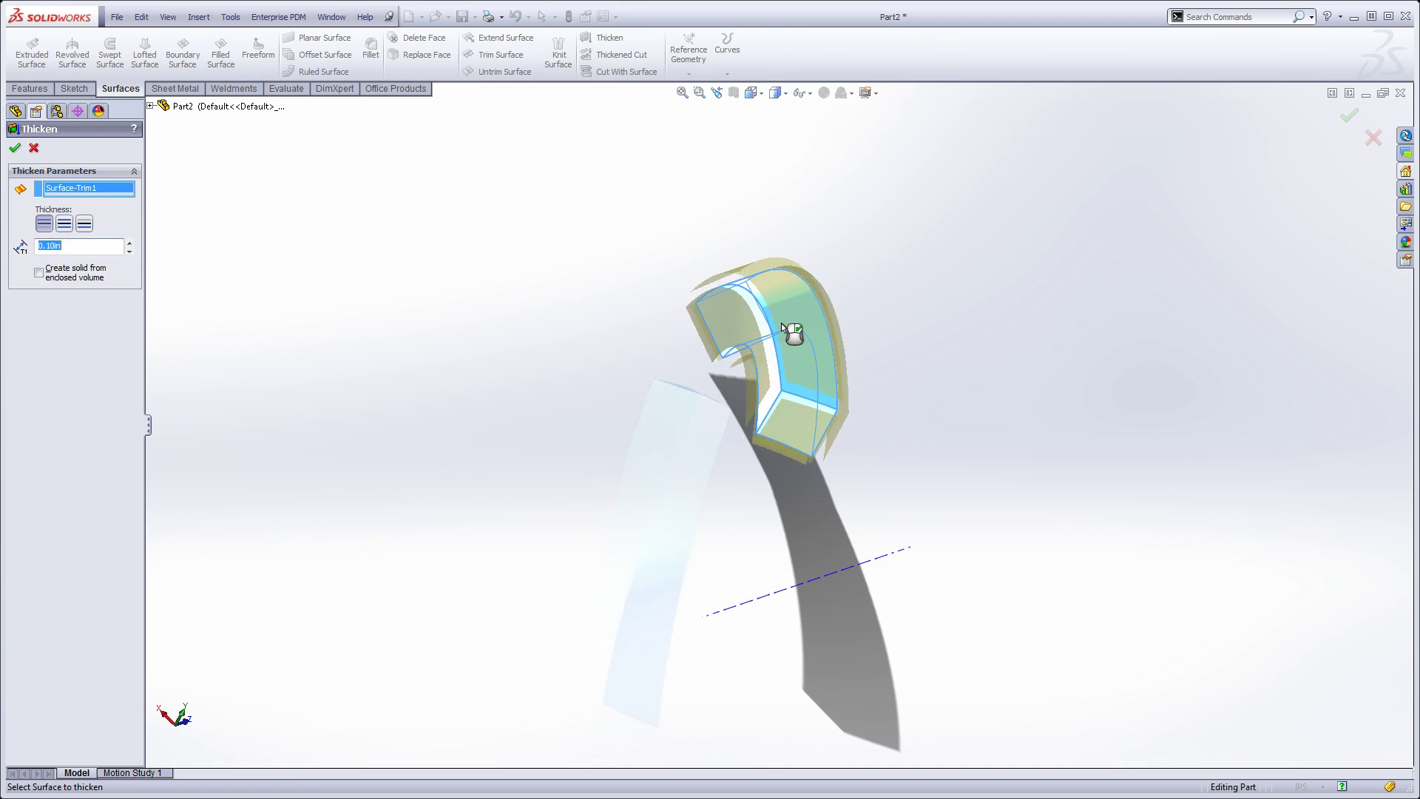
left_click(39, 273)
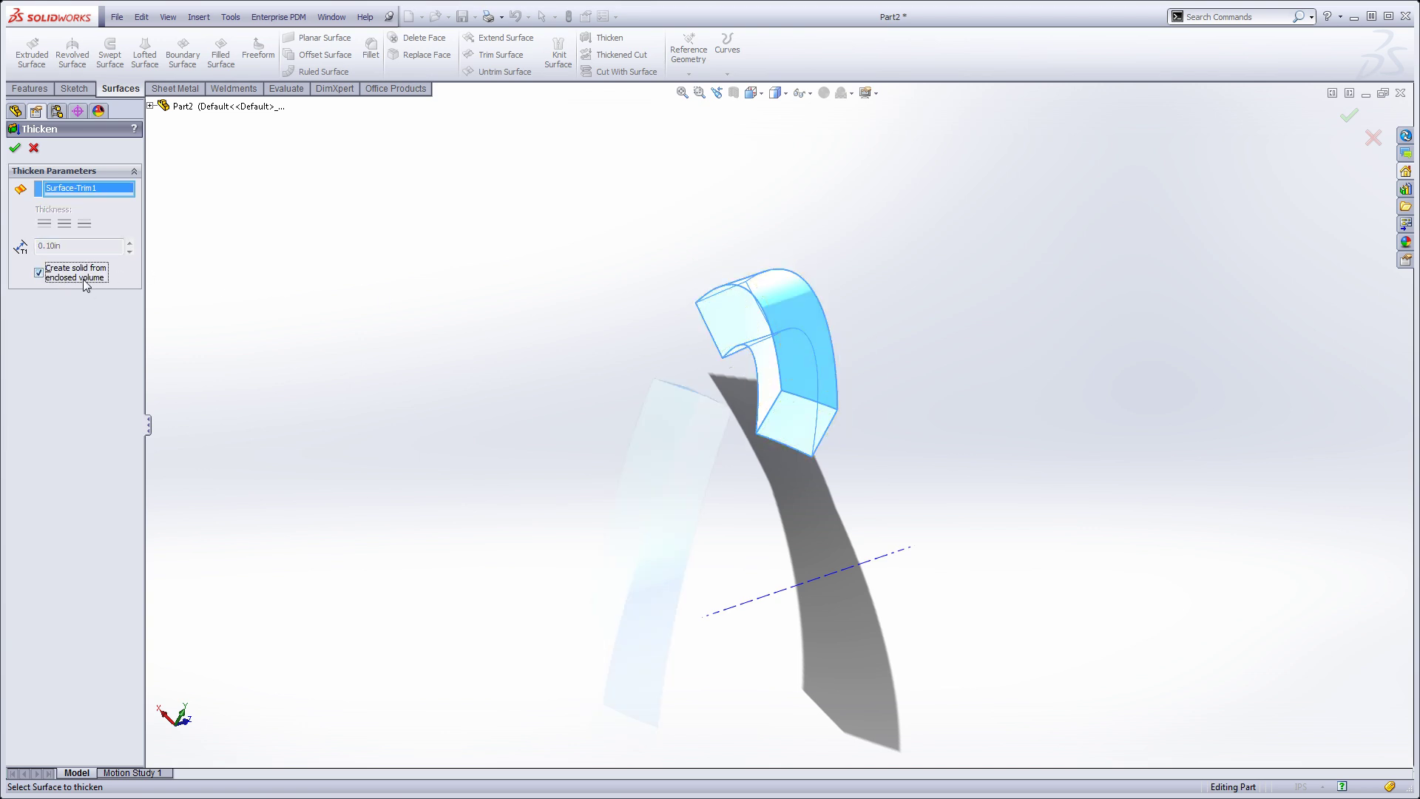
left_click(14, 150)
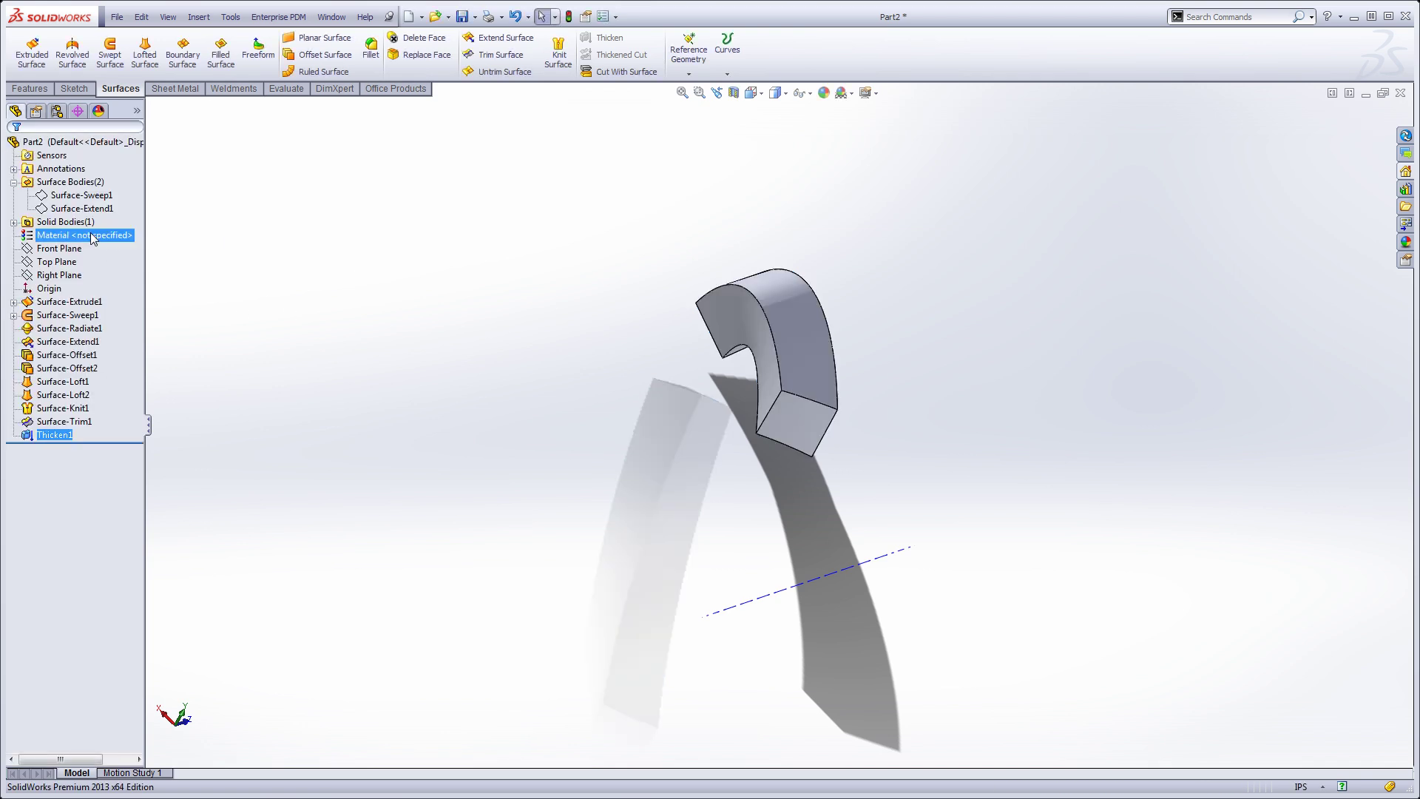
Step: Expand the Solid Bodies folder and check the Thicken1 body
double_click(63, 222)
left_click(63, 235)
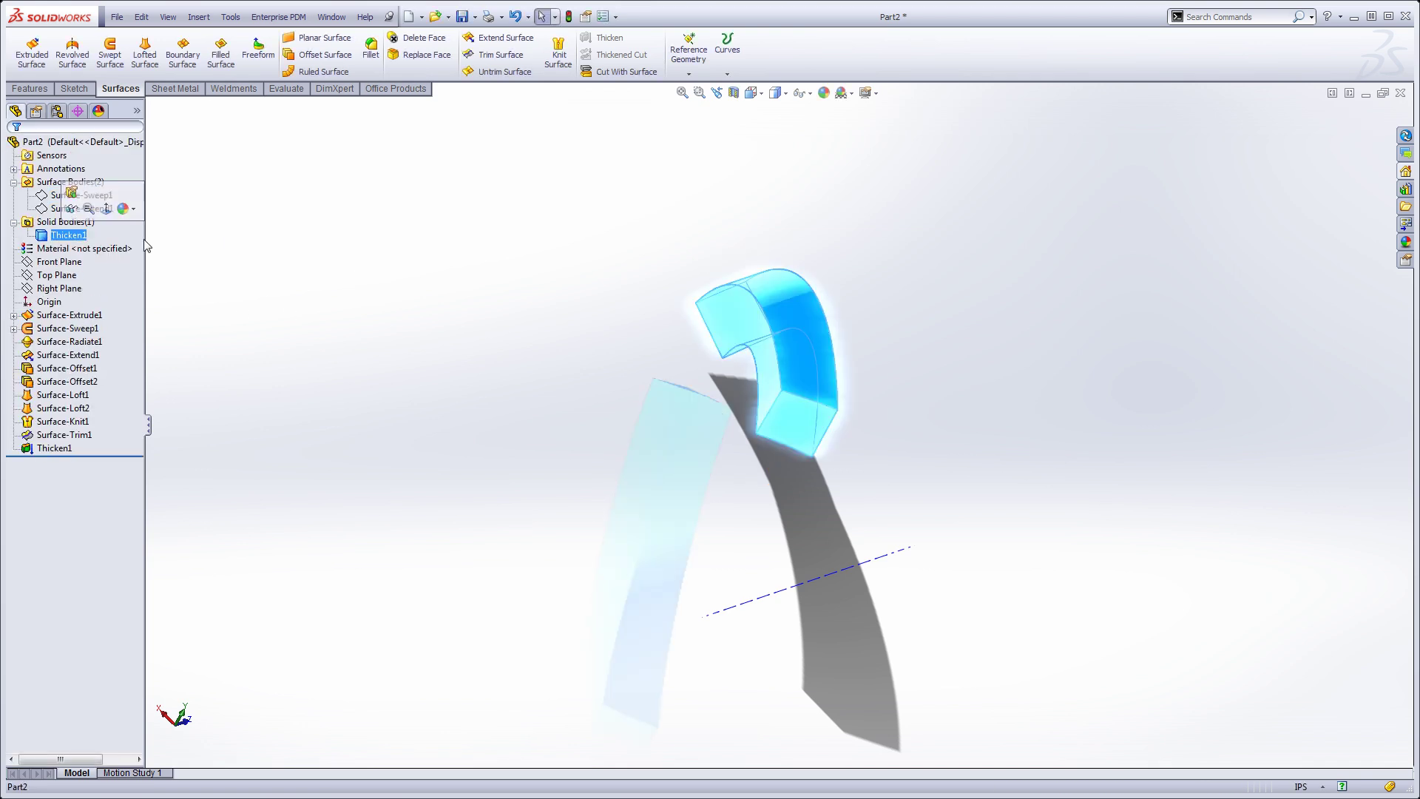
left_click(485, 350)
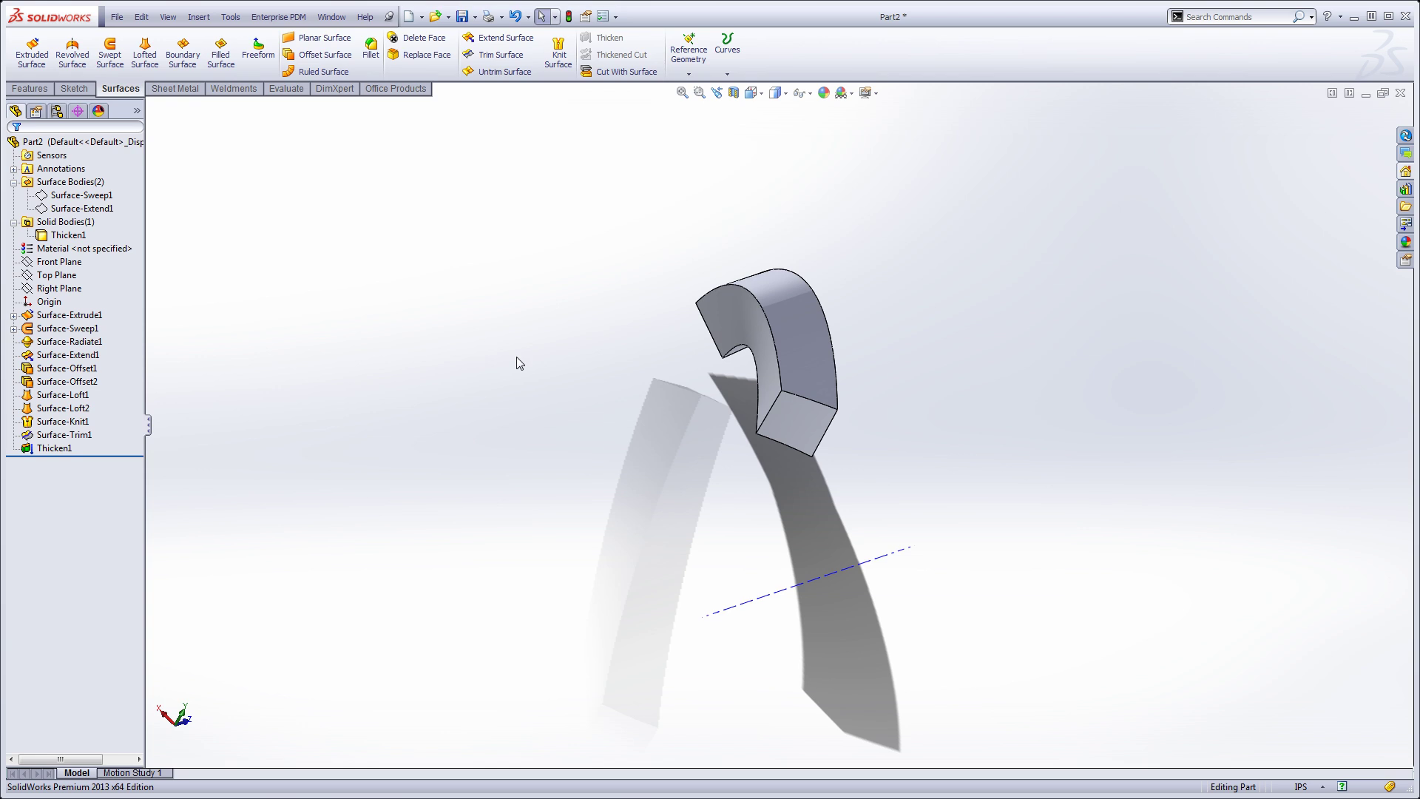
middle_click_drag(618, 389, 548, 348)
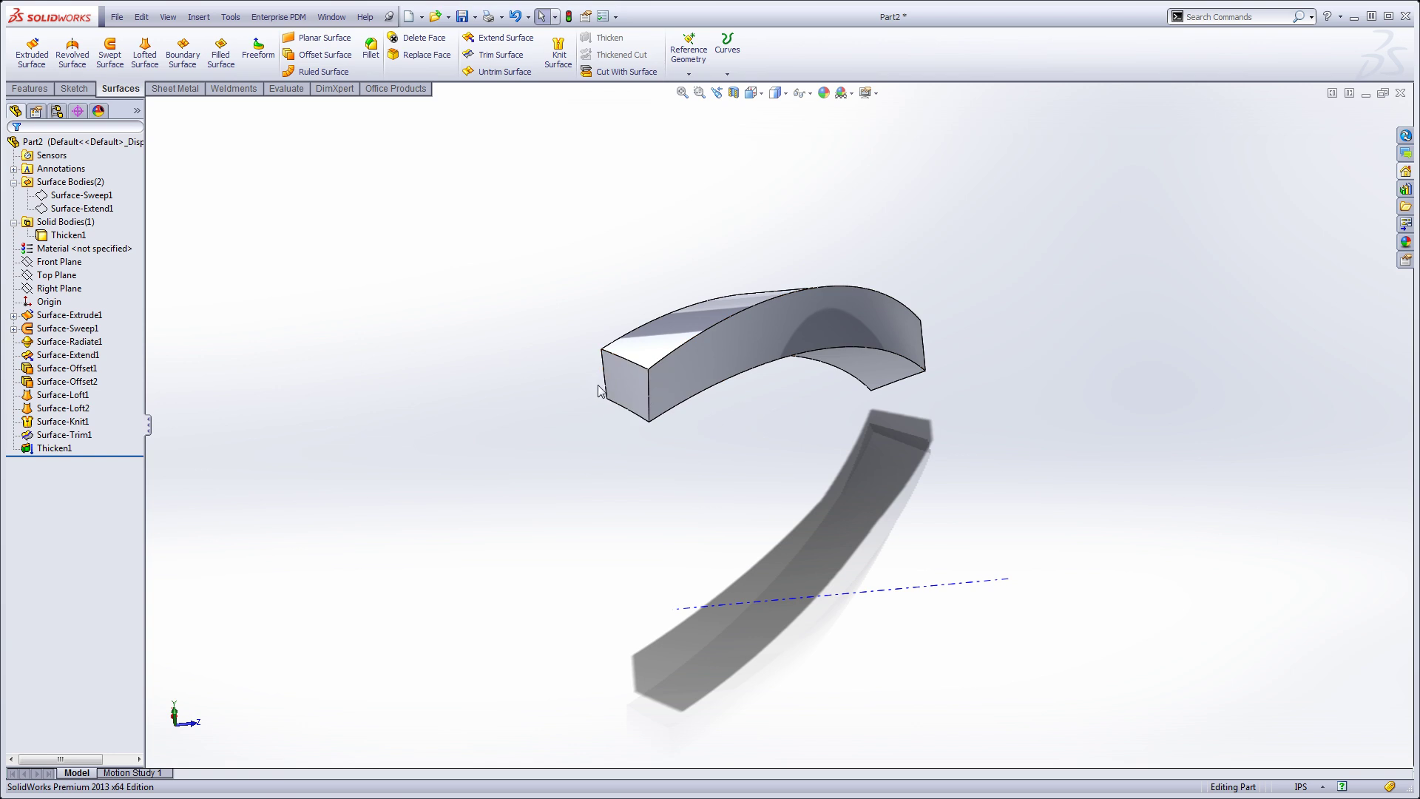
Step: Add a full round fillet across one end face between the two side faces
left_click(371, 49)
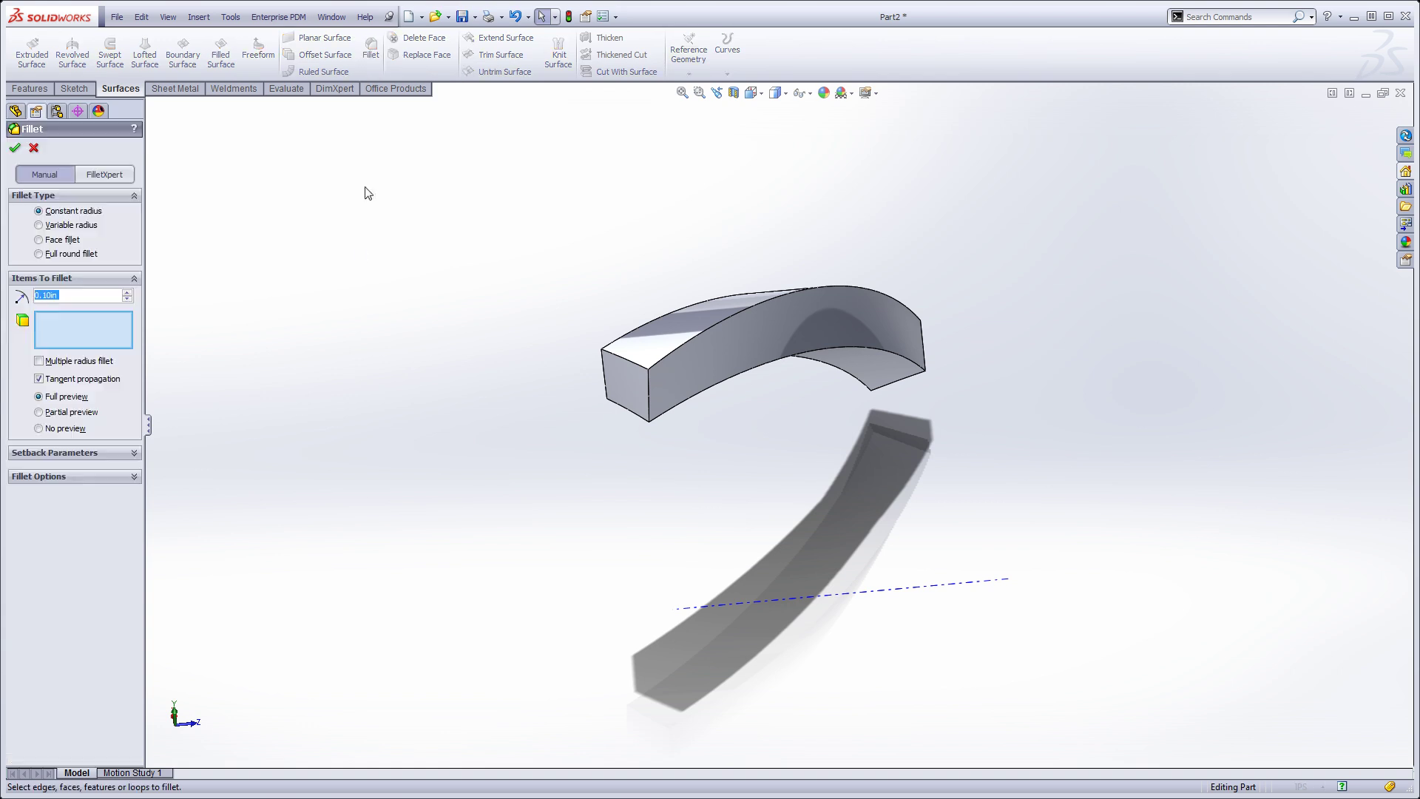
left_click(39, 254)
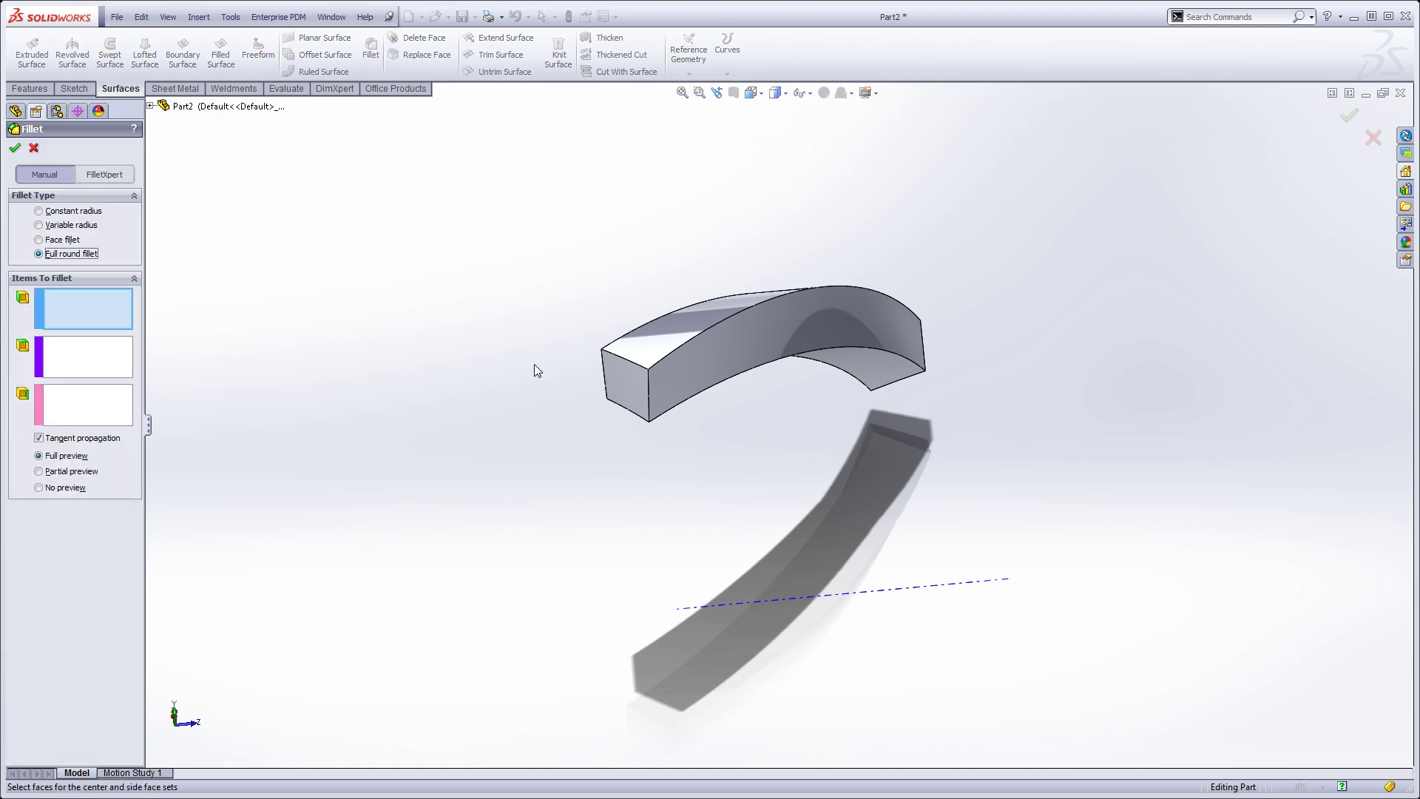
scroll(645, 389, "down", 3)
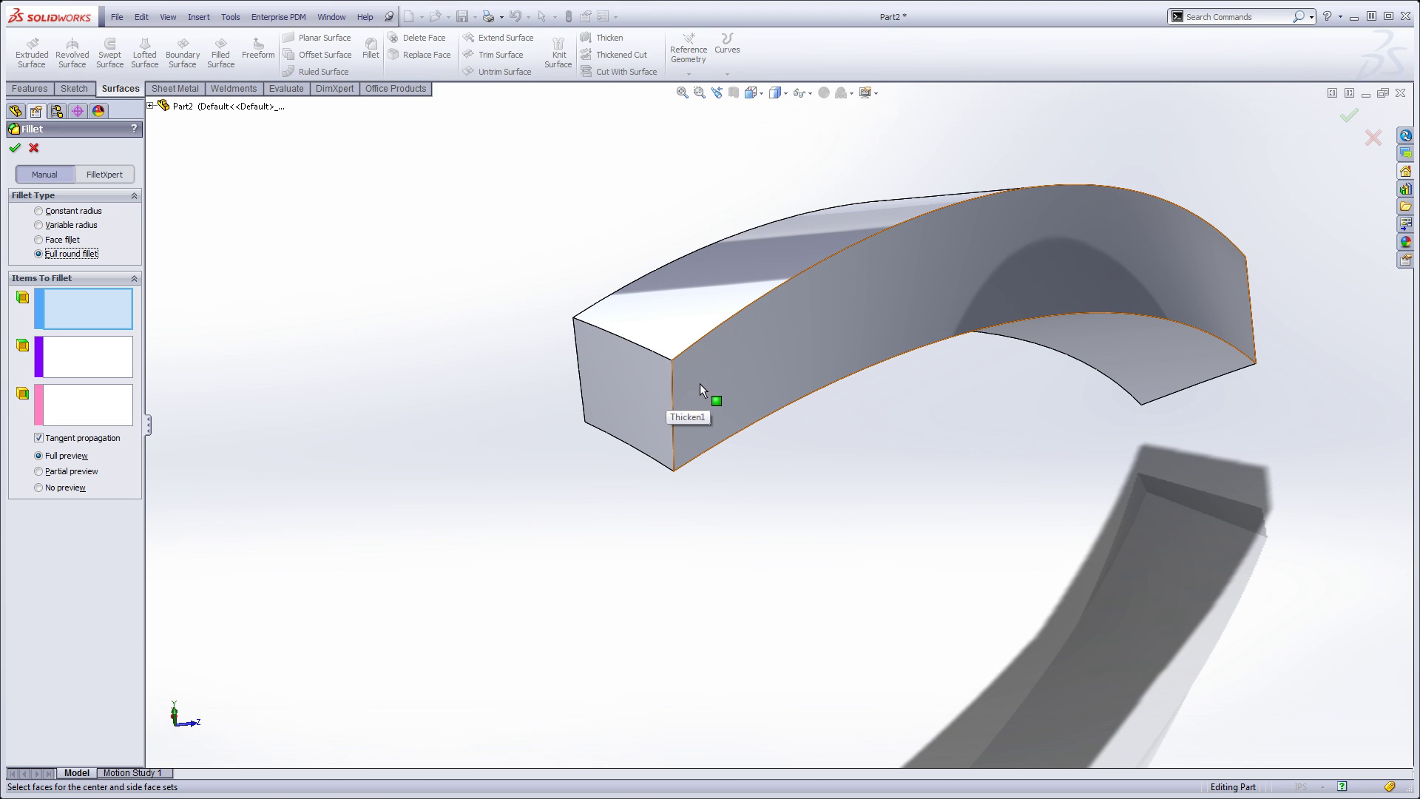
left_click(699, 383)
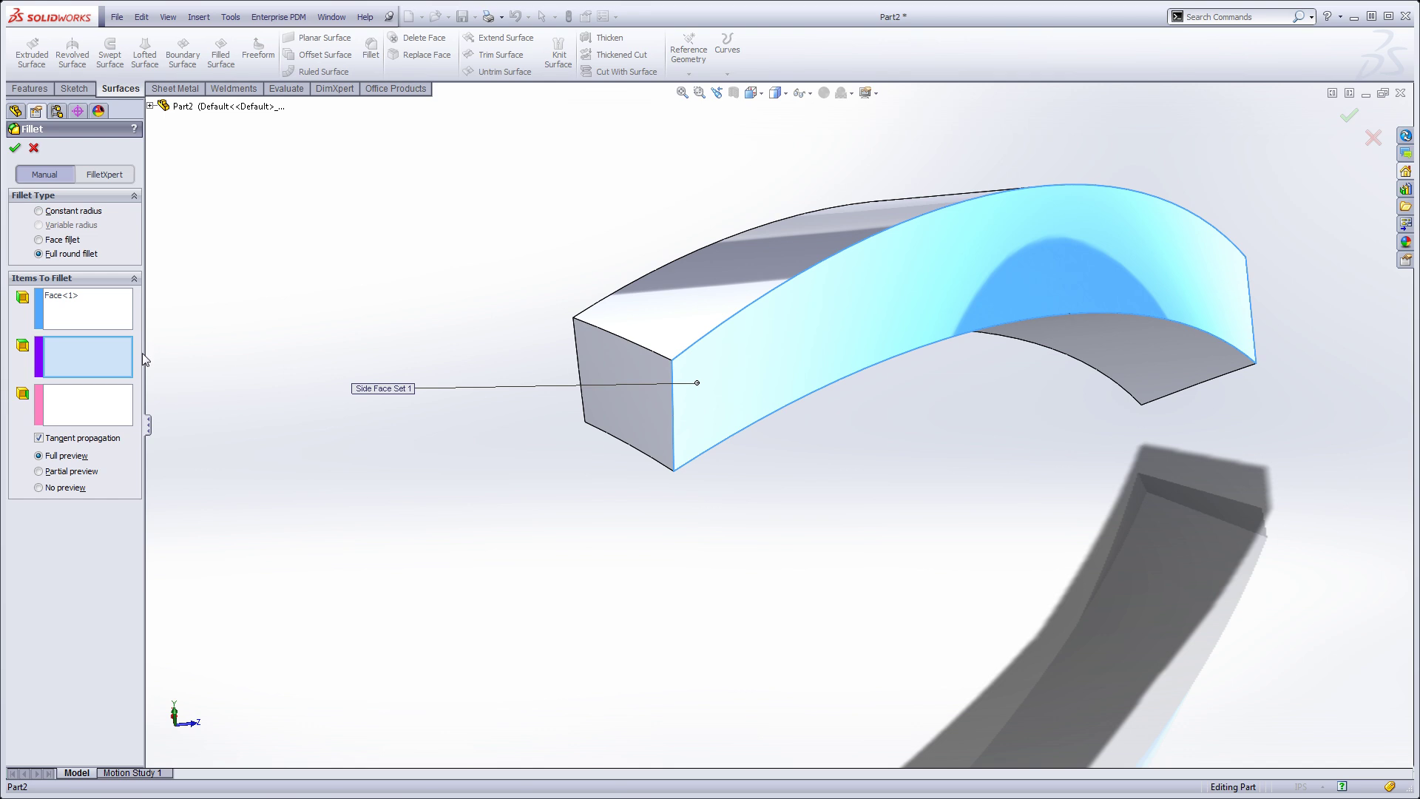
left_click(613, 368)
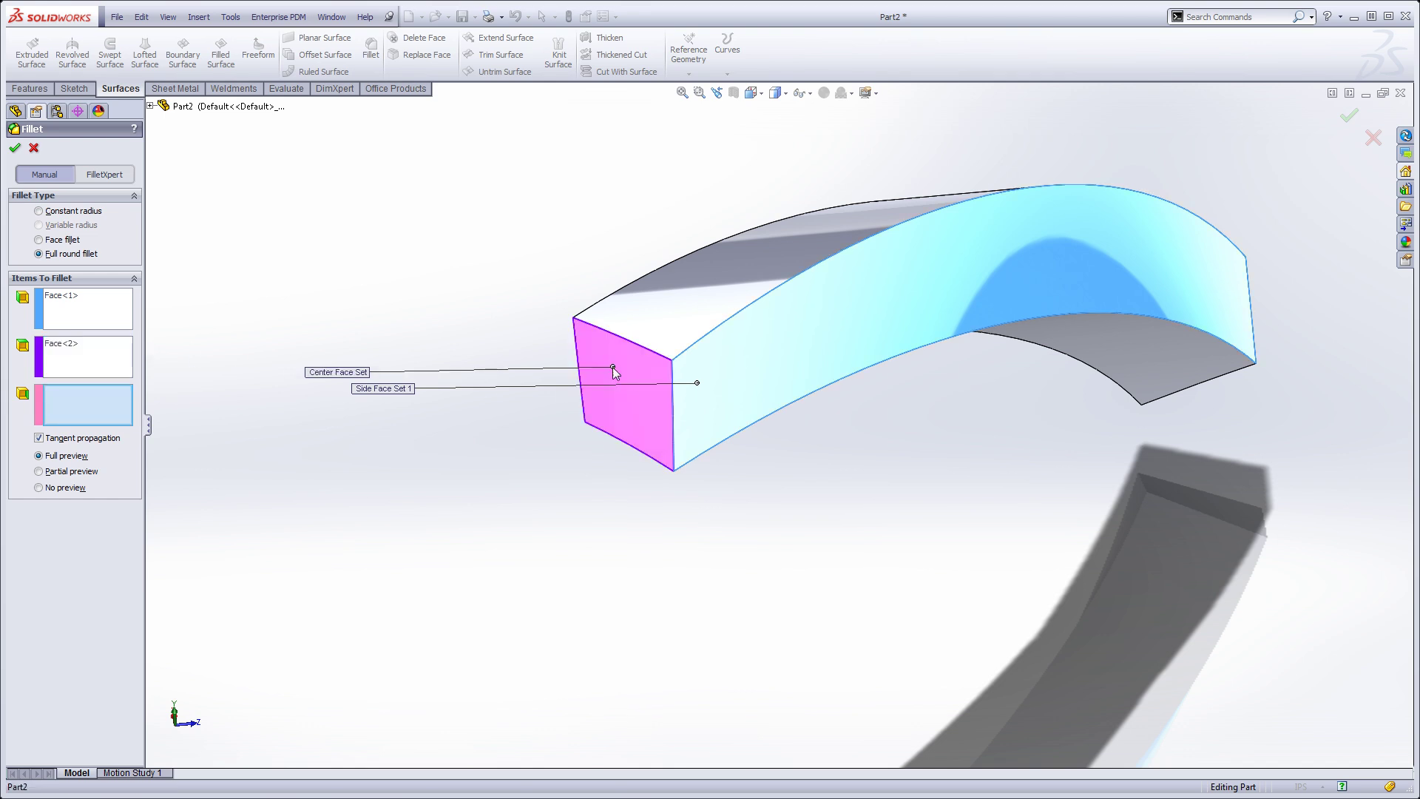
middle_click_drag(612, 367, 552, 339)
left_click(552, 341)
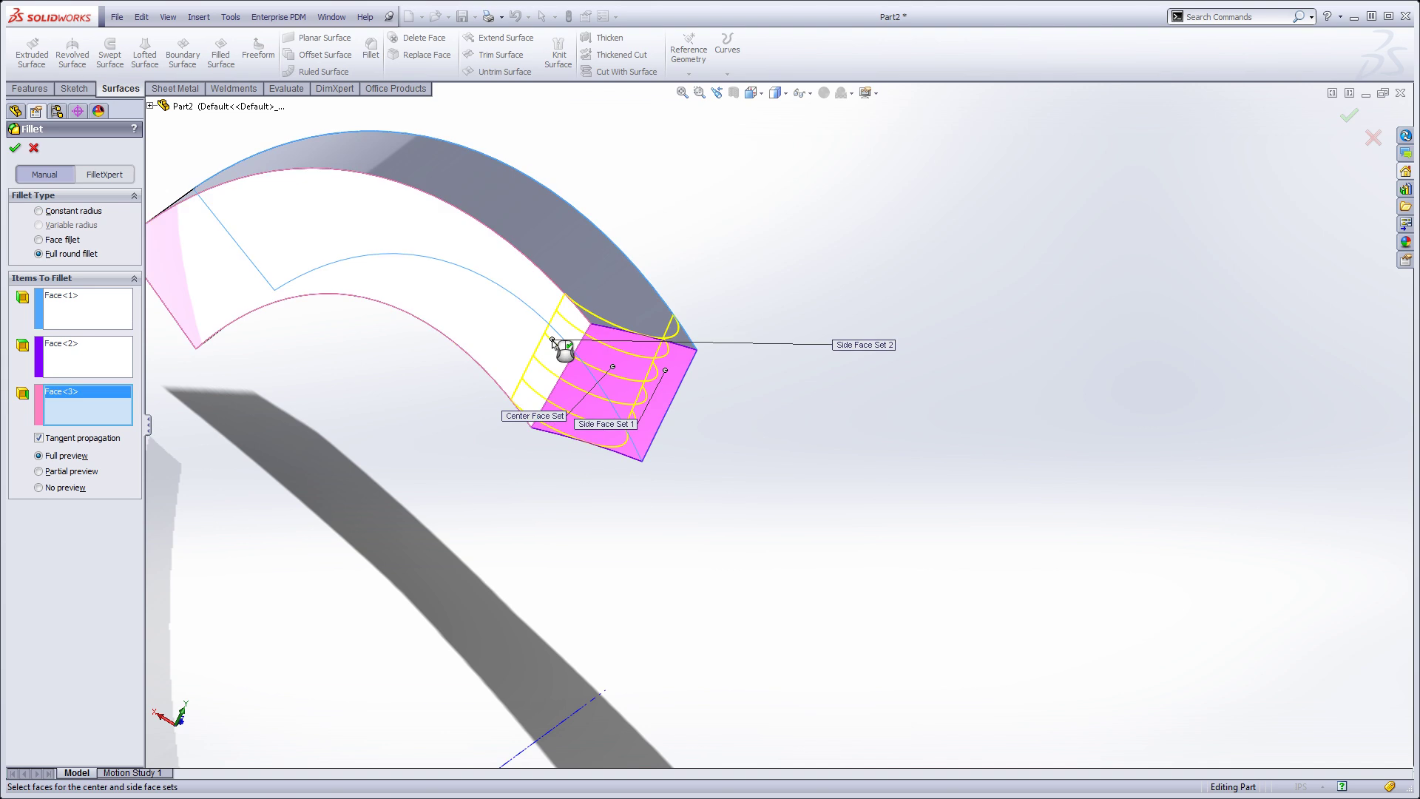
right_click(543, 376)
Step: Add a second full round fillet across the block's opposite end face
middle_click_drag(574, 405, 694, 335)
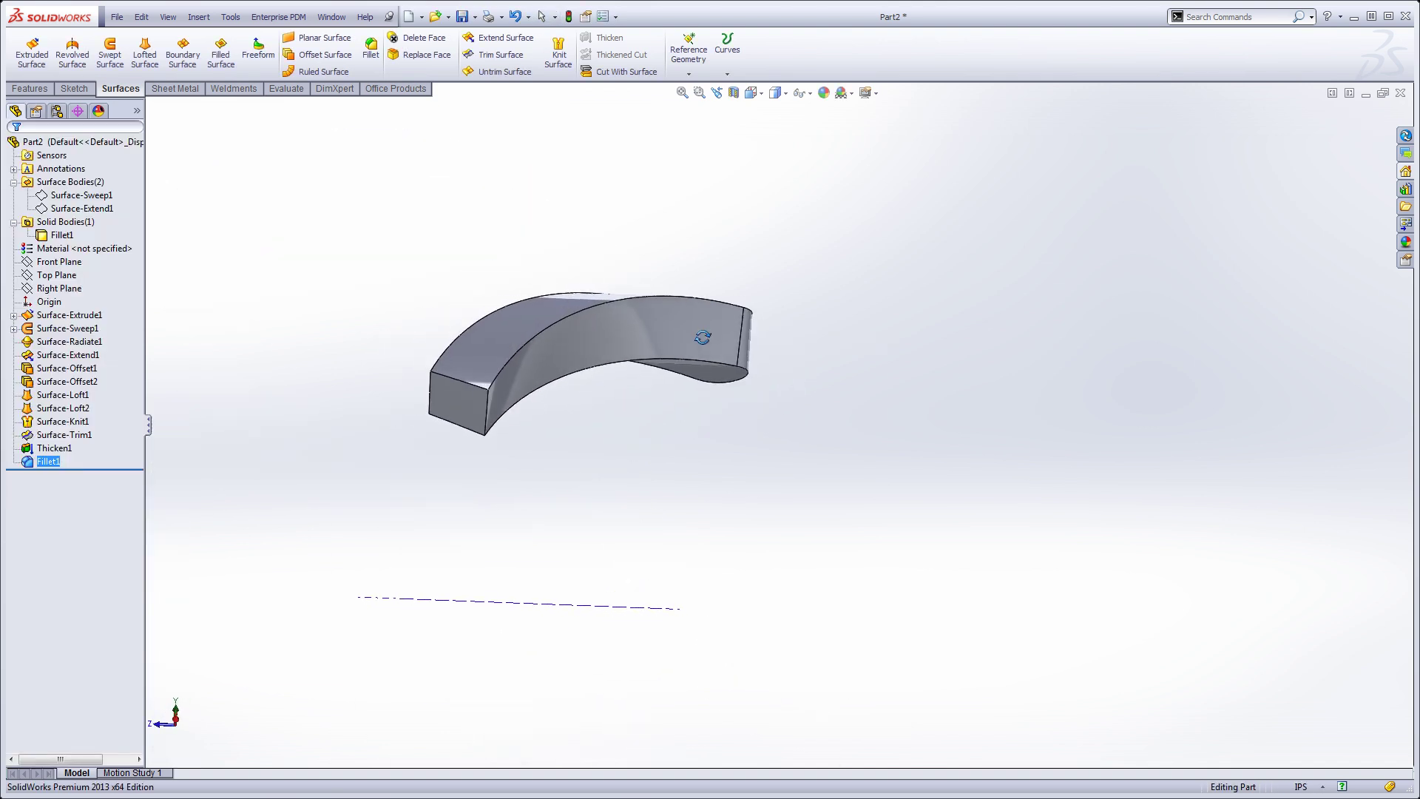
left_click(370, 49)
scroll(273, 336, "down", 3)
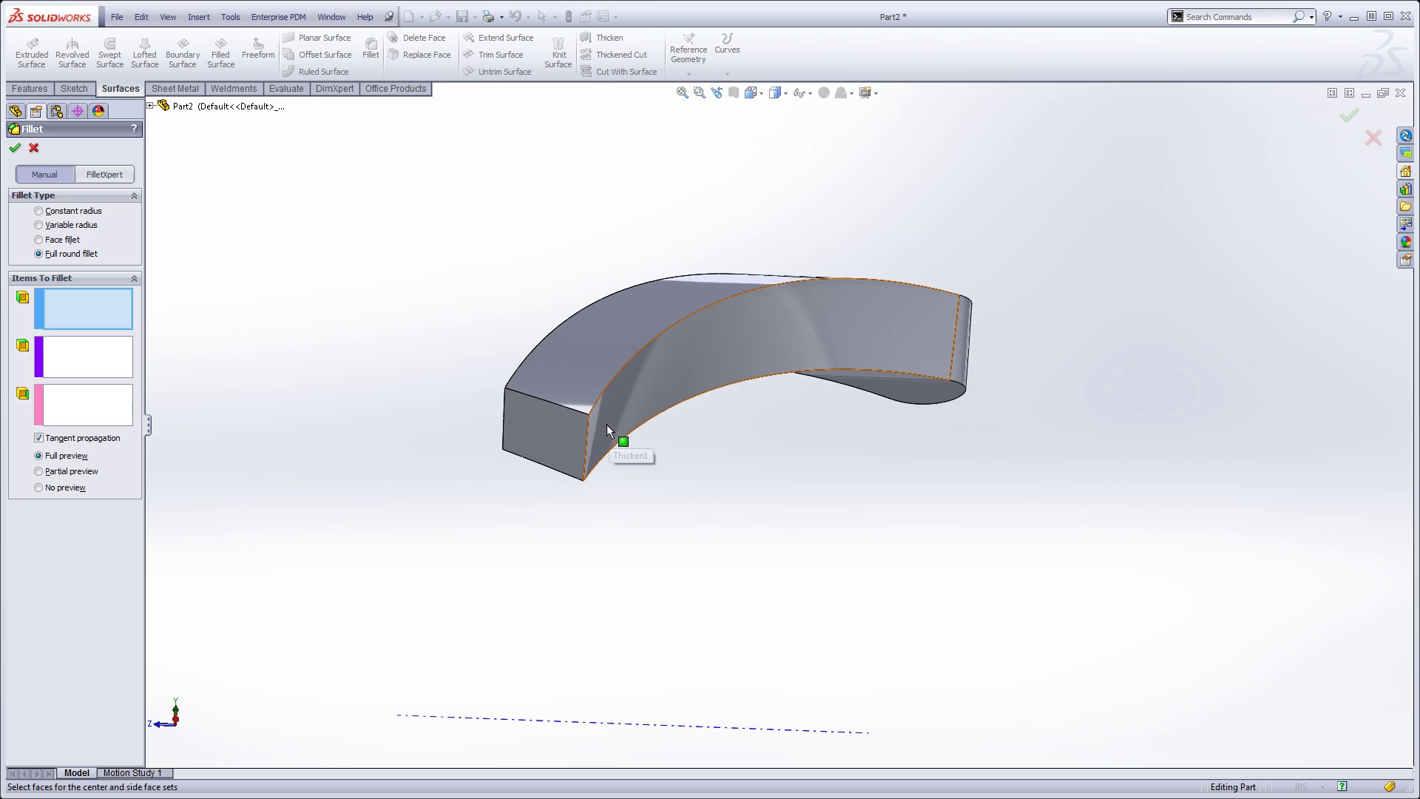
left_click(605, 423)
left_click(540, 419)
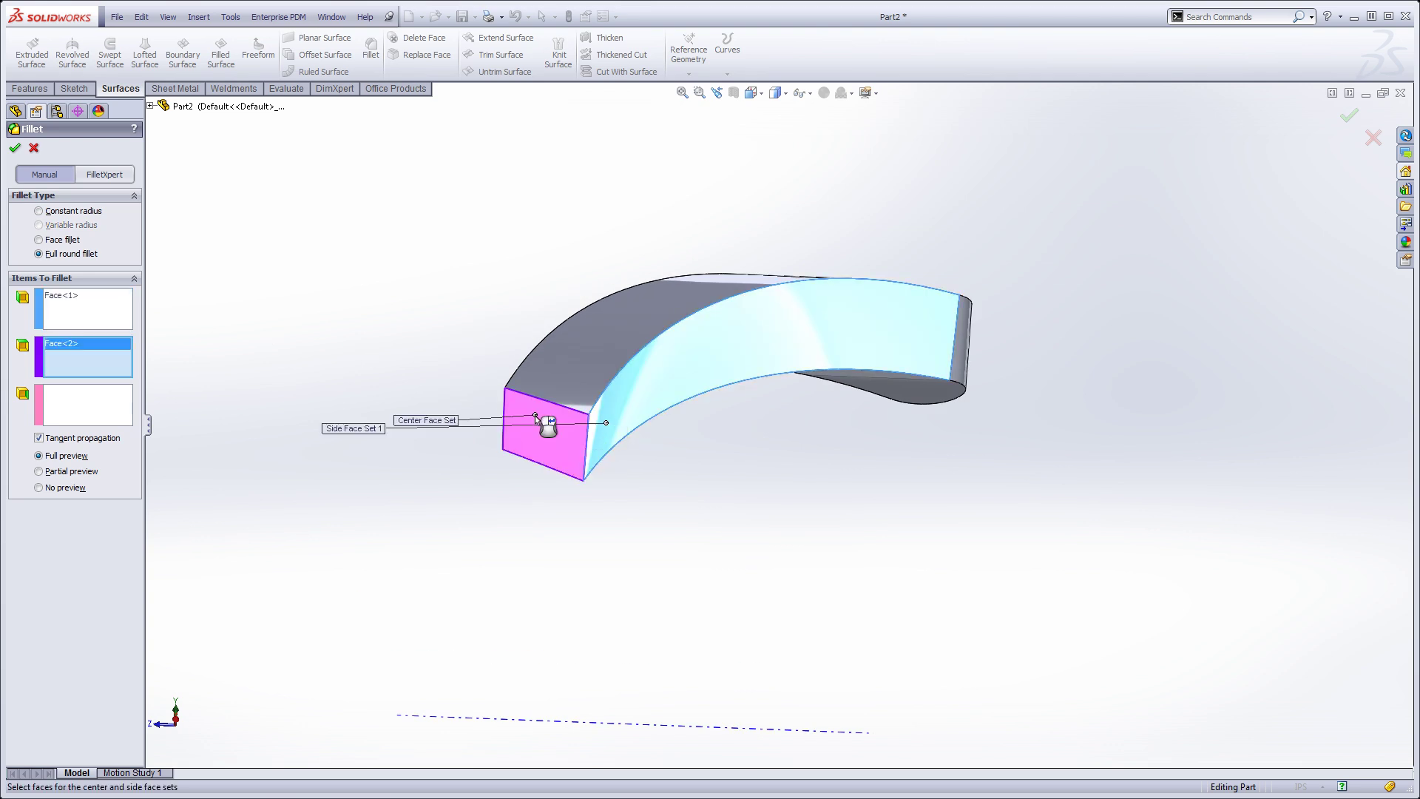
middle_click_drag(534, 428, 536, 389)
left_click(754, 446)
key("Return")
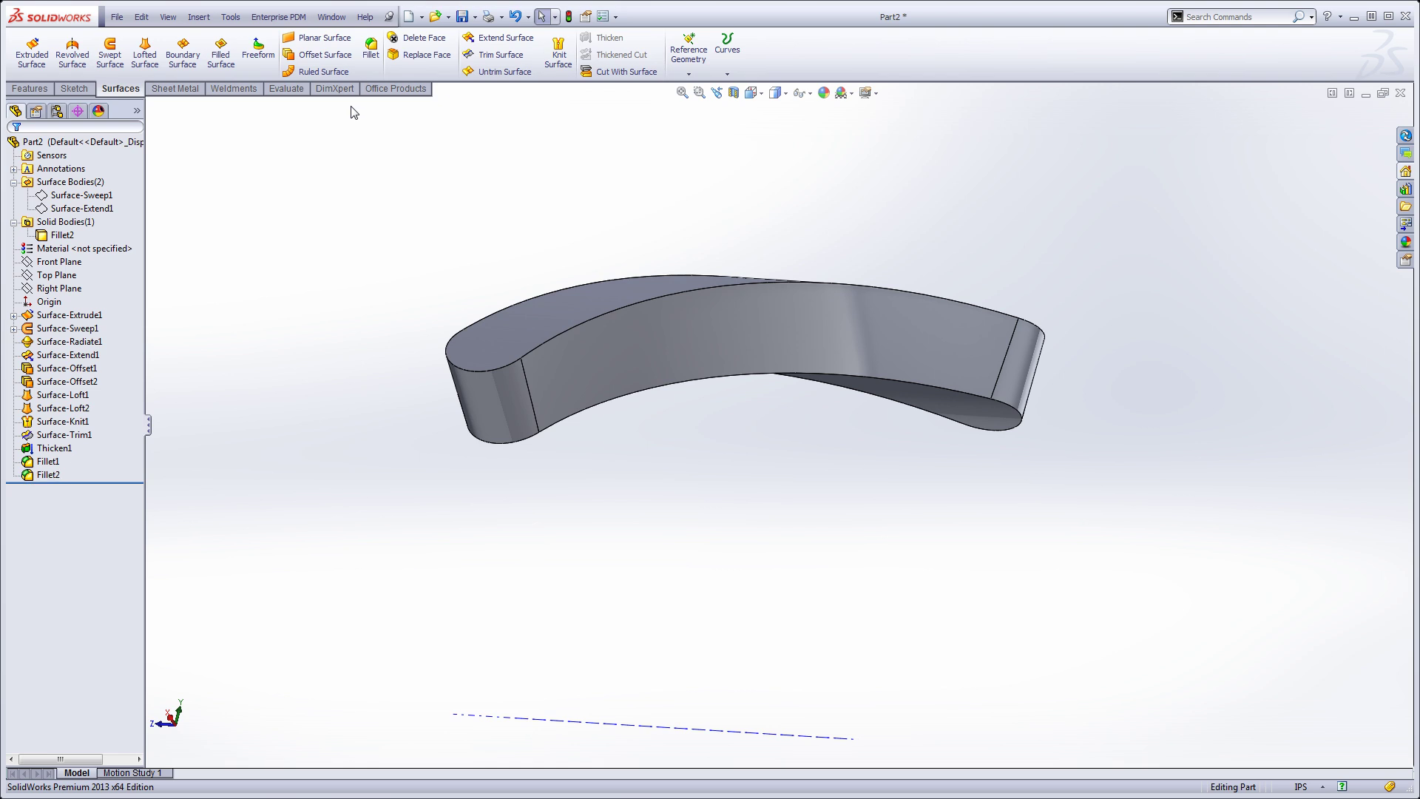
Step: Fillet the block's long lower edge with a constant 0.1875 in radius, creating Fillet3
left_click(371, 48)
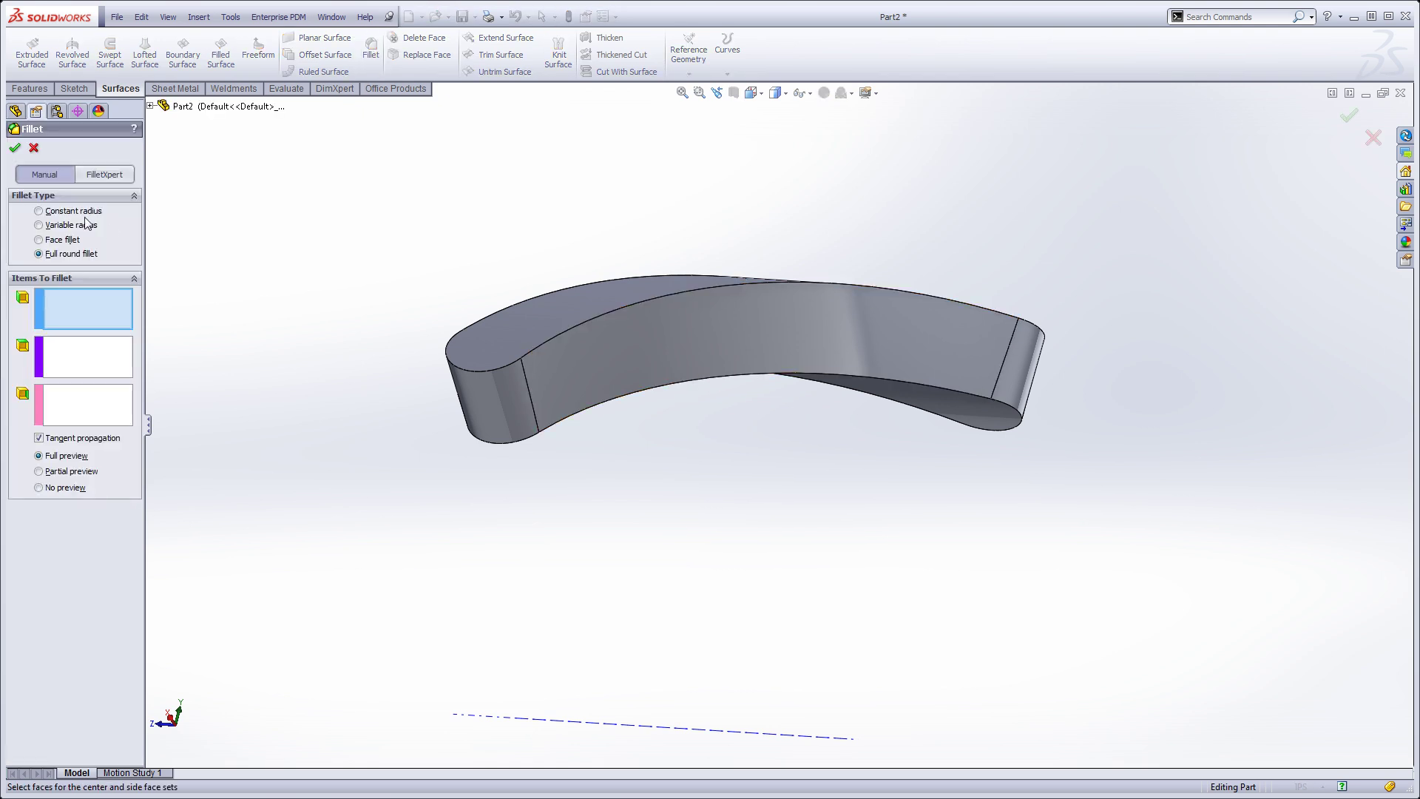
left_click(41, 212)
left_click(751, 374)
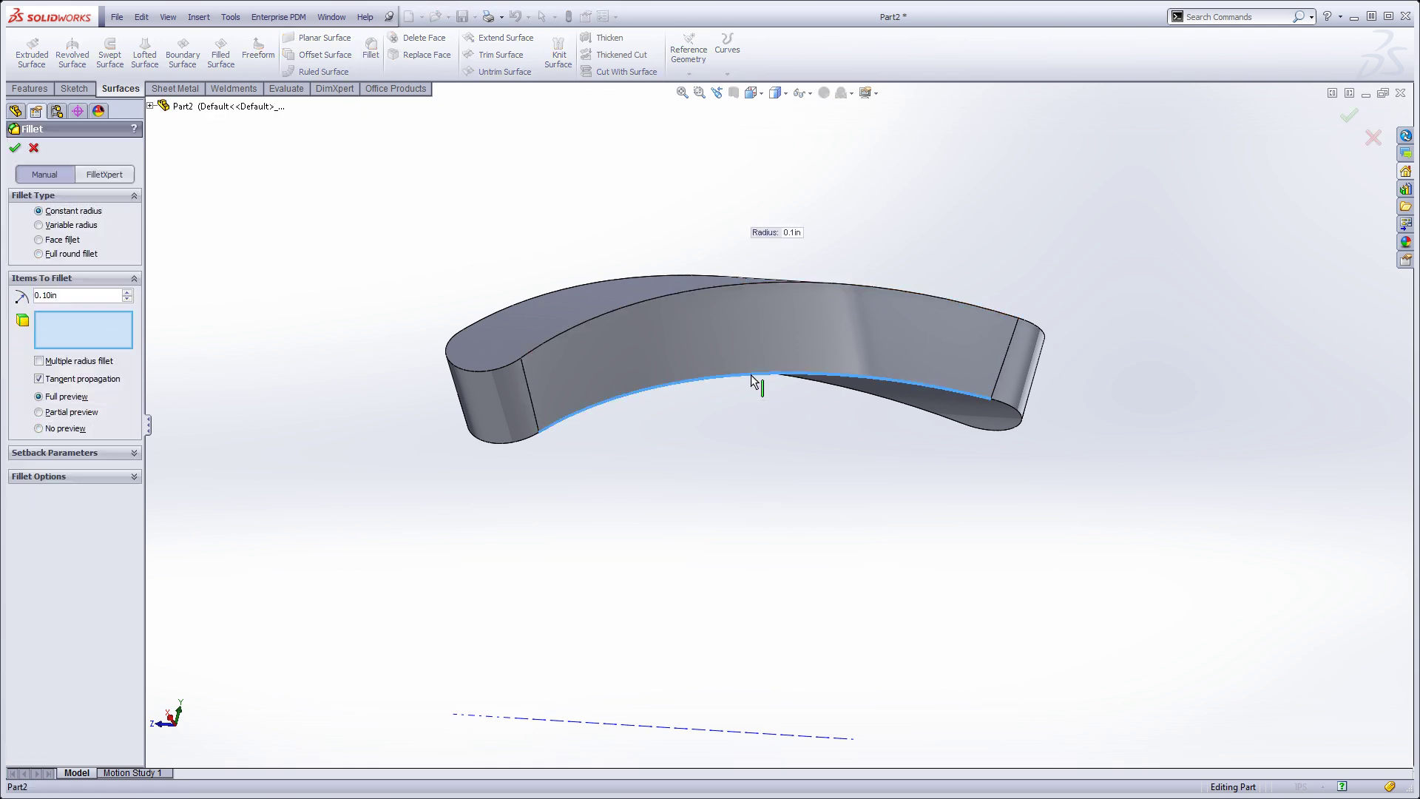
middle_click_drag(671, 432, 254, 291)
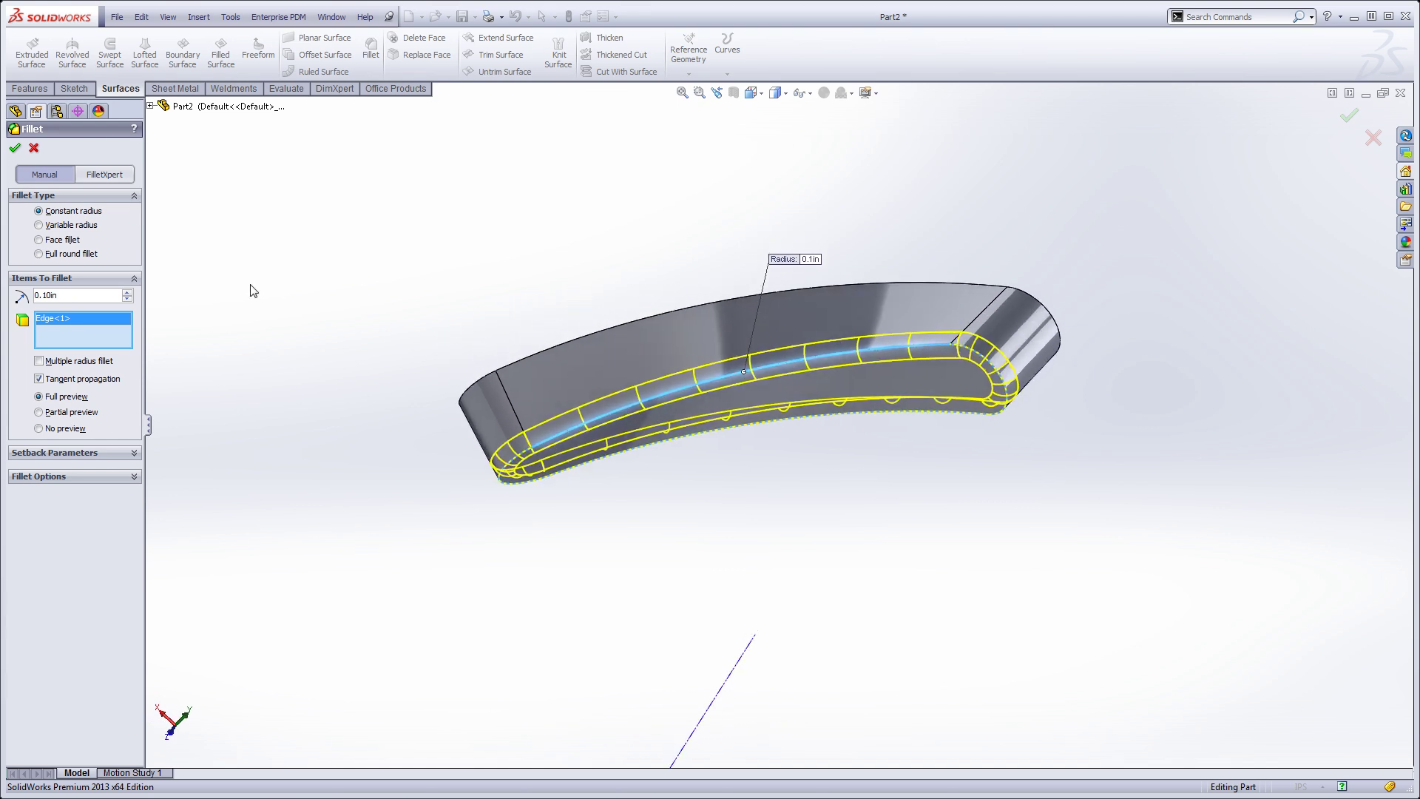
type(".25")
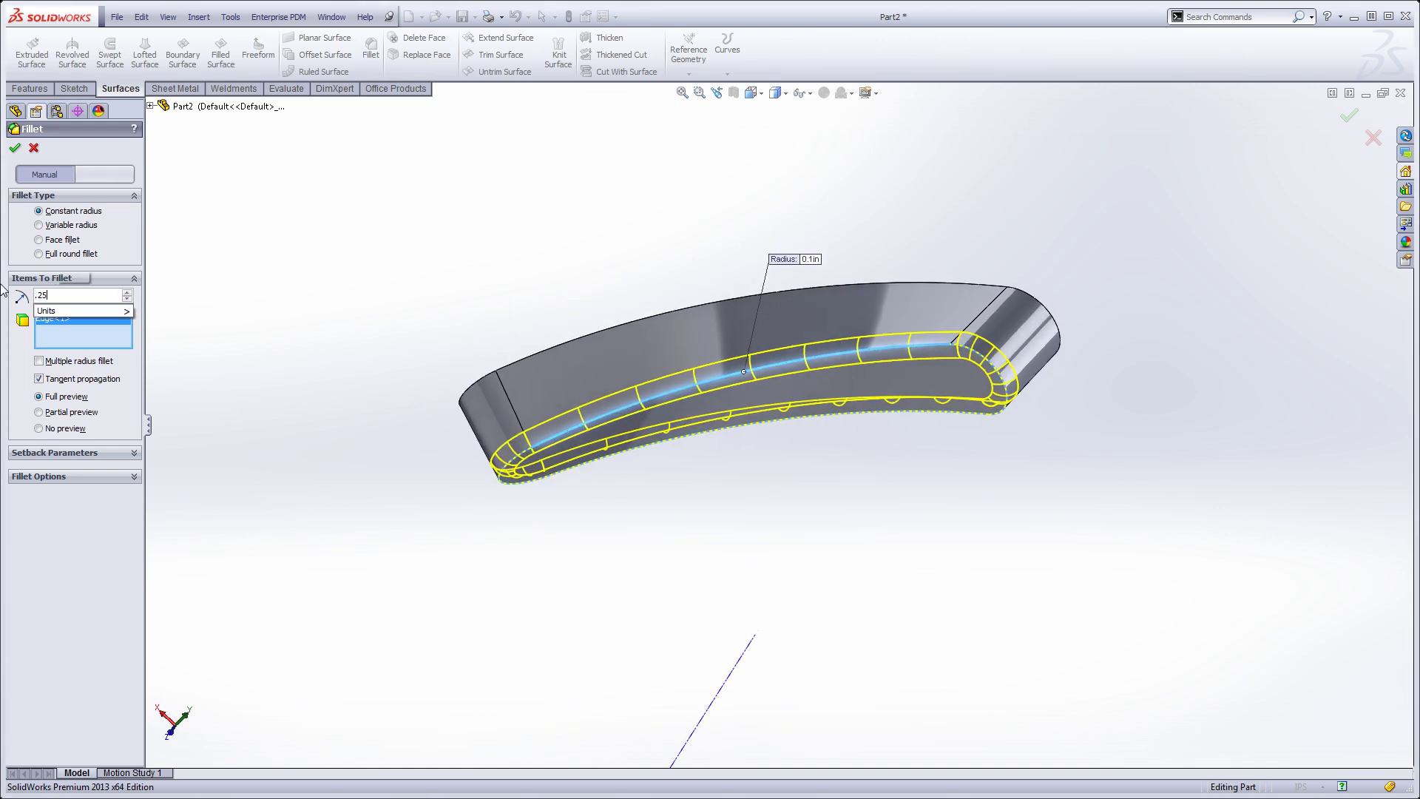
key("Return")
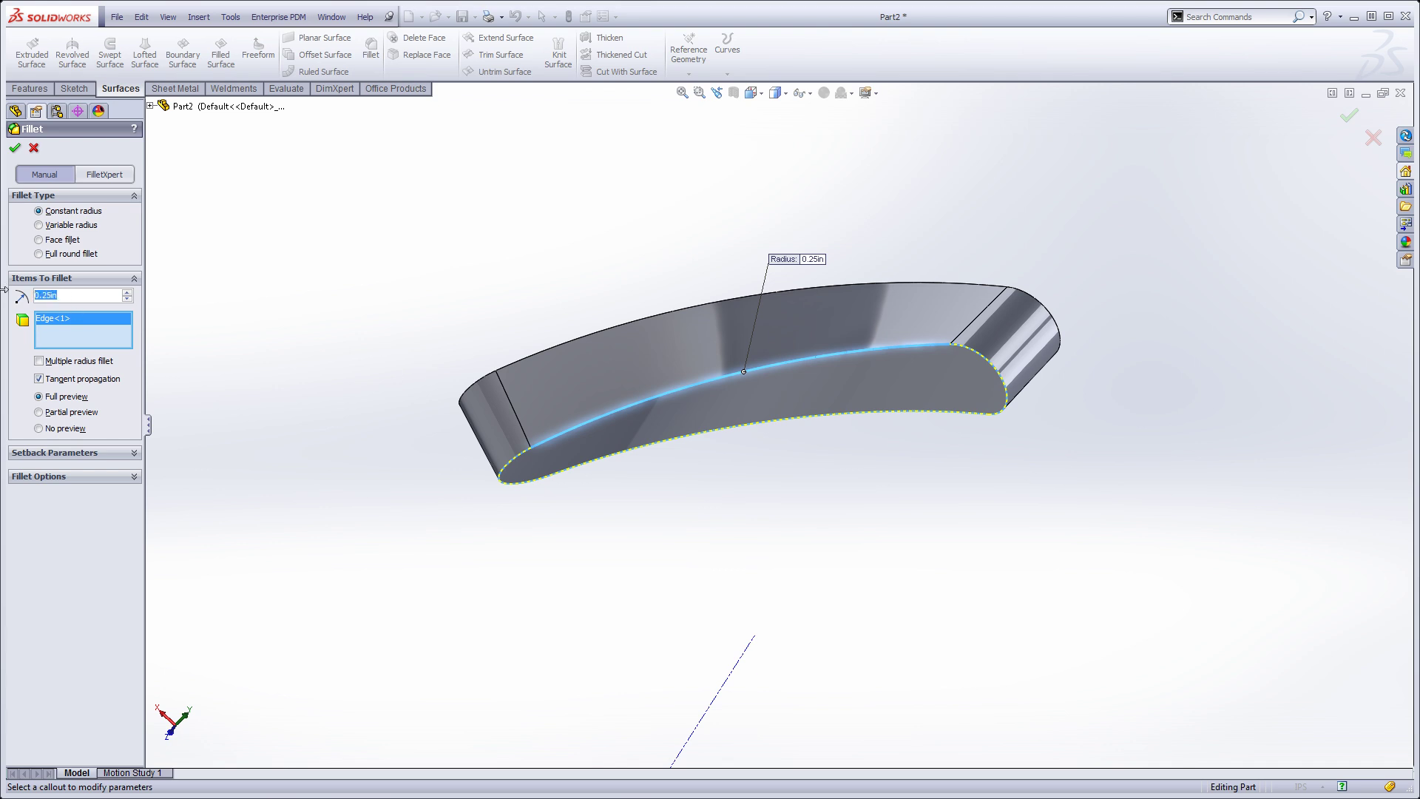
type(".1875")
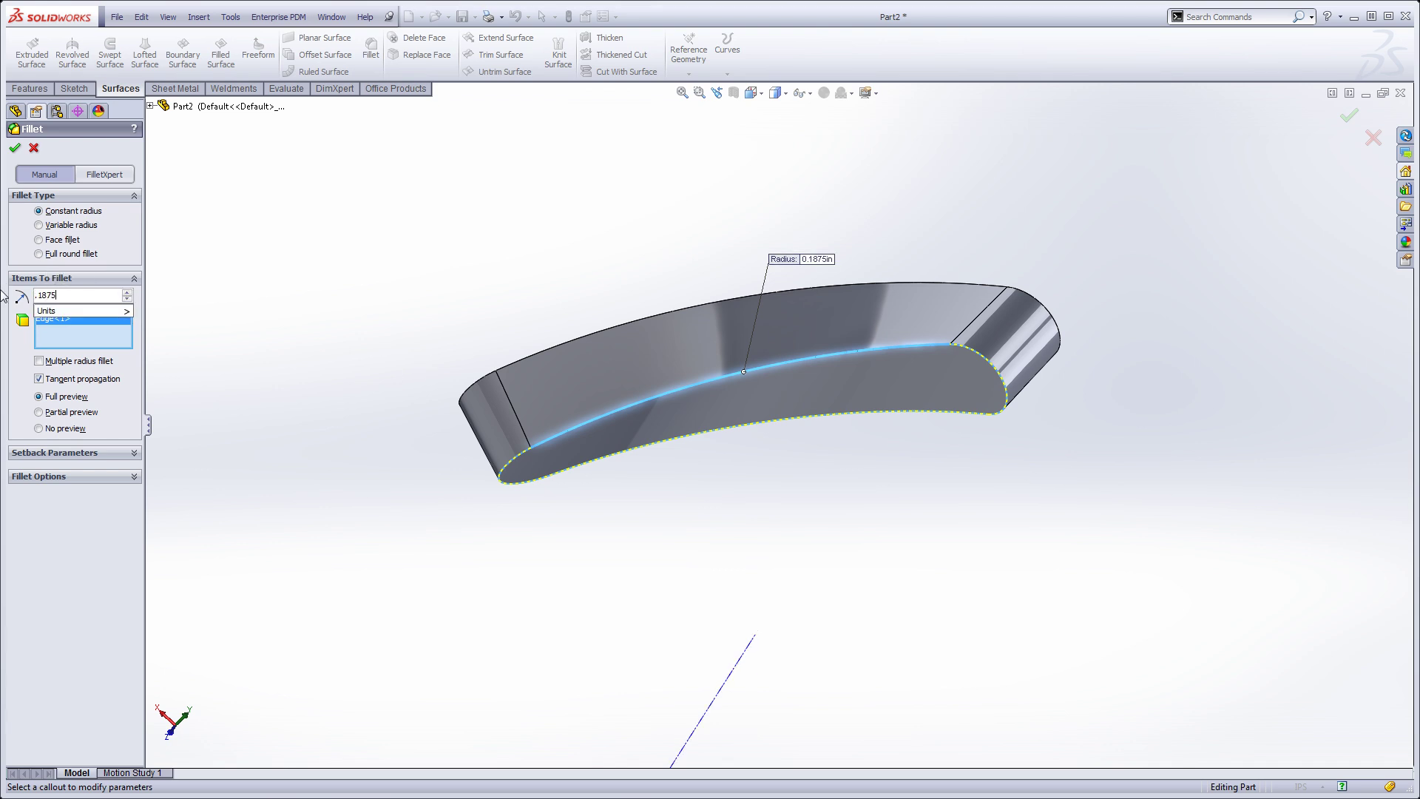
key("Return")
middle_click_drag(460, 395, 897, 383)
key("Return")
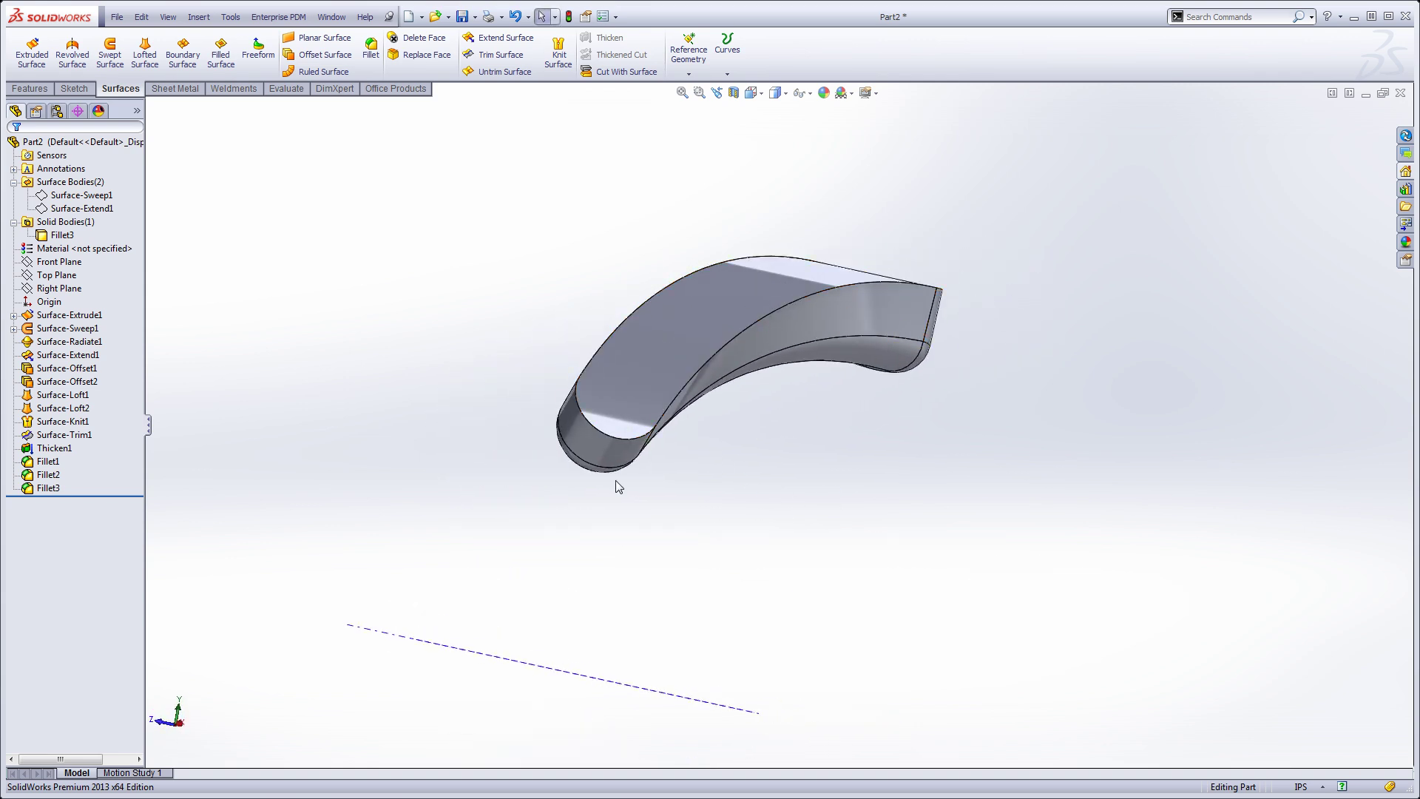
Step: Show Sketch1 under Surface-Extrude1, revealing its Ø5.00 circles, and select it
mouse_move(679, 509)
middle_mouse_down()
mouse_move(619, 402)
mouse_move(695, 511)
middle_mouse_up()
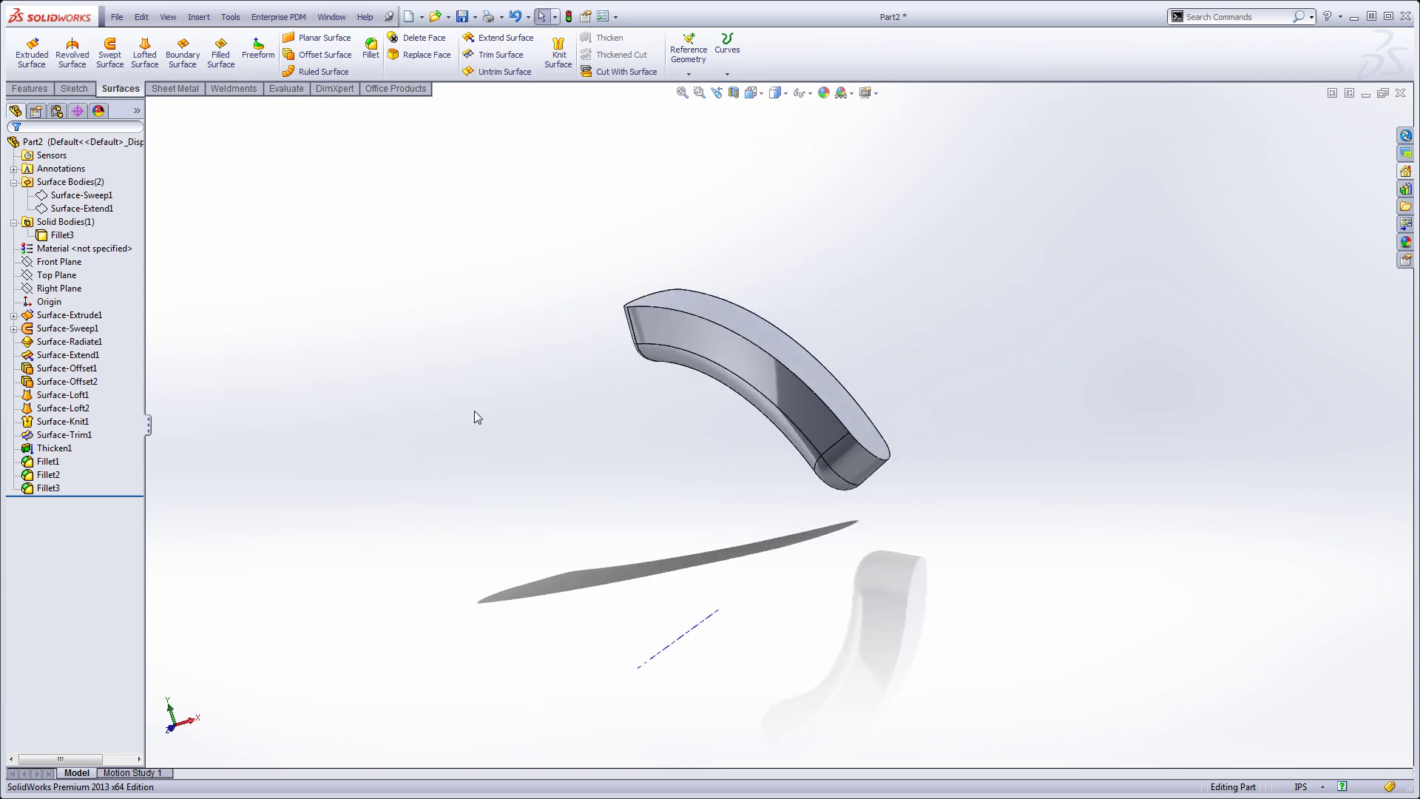
mouse_move(501, 409)
middle_mouse_down()
mouse_move(488, 431)
mouse_move(522, 399)
middle_mouse_up()
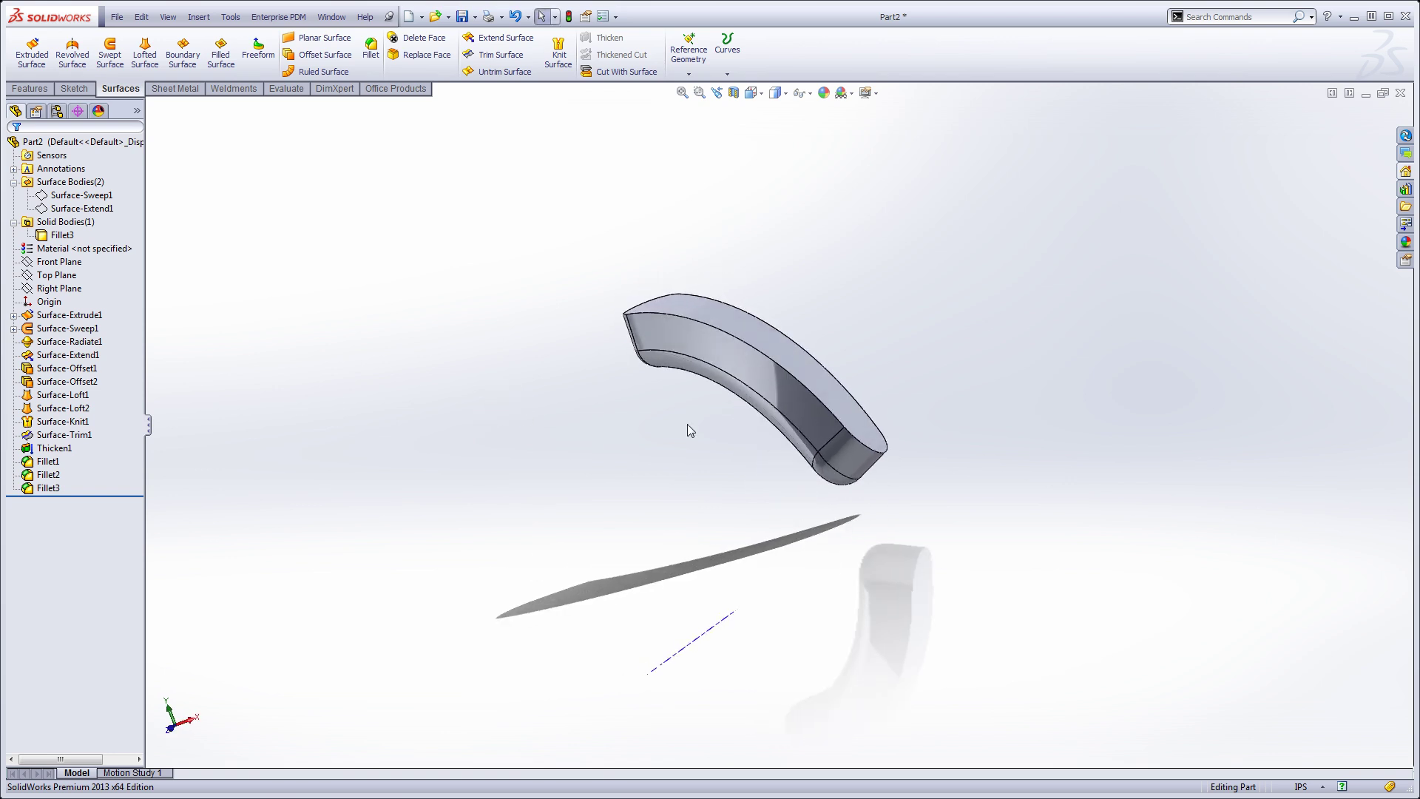
scroll(691, 422, "down", 2)
middle_click_drag(691, 419, 627, 463, "ctrl")
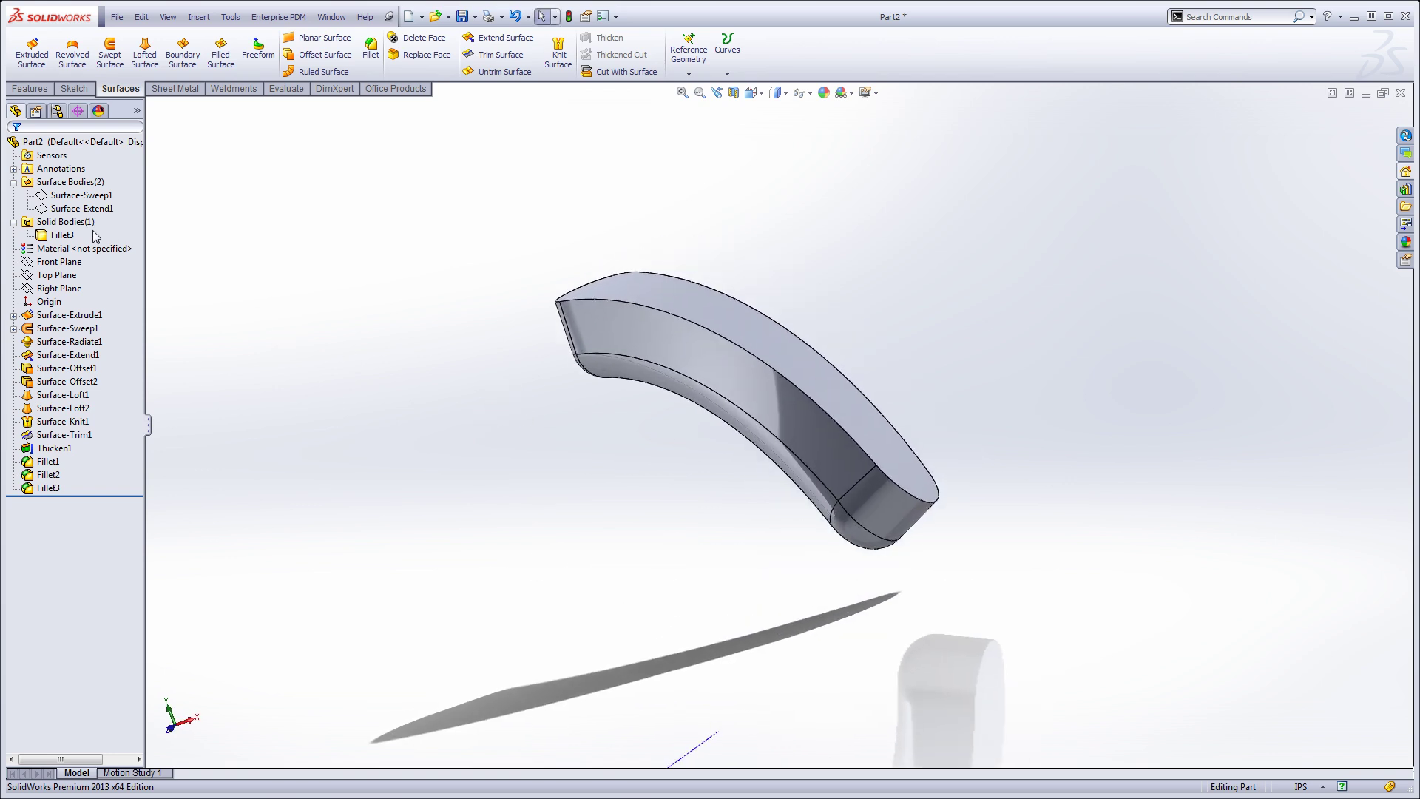
left_click(14, 316)
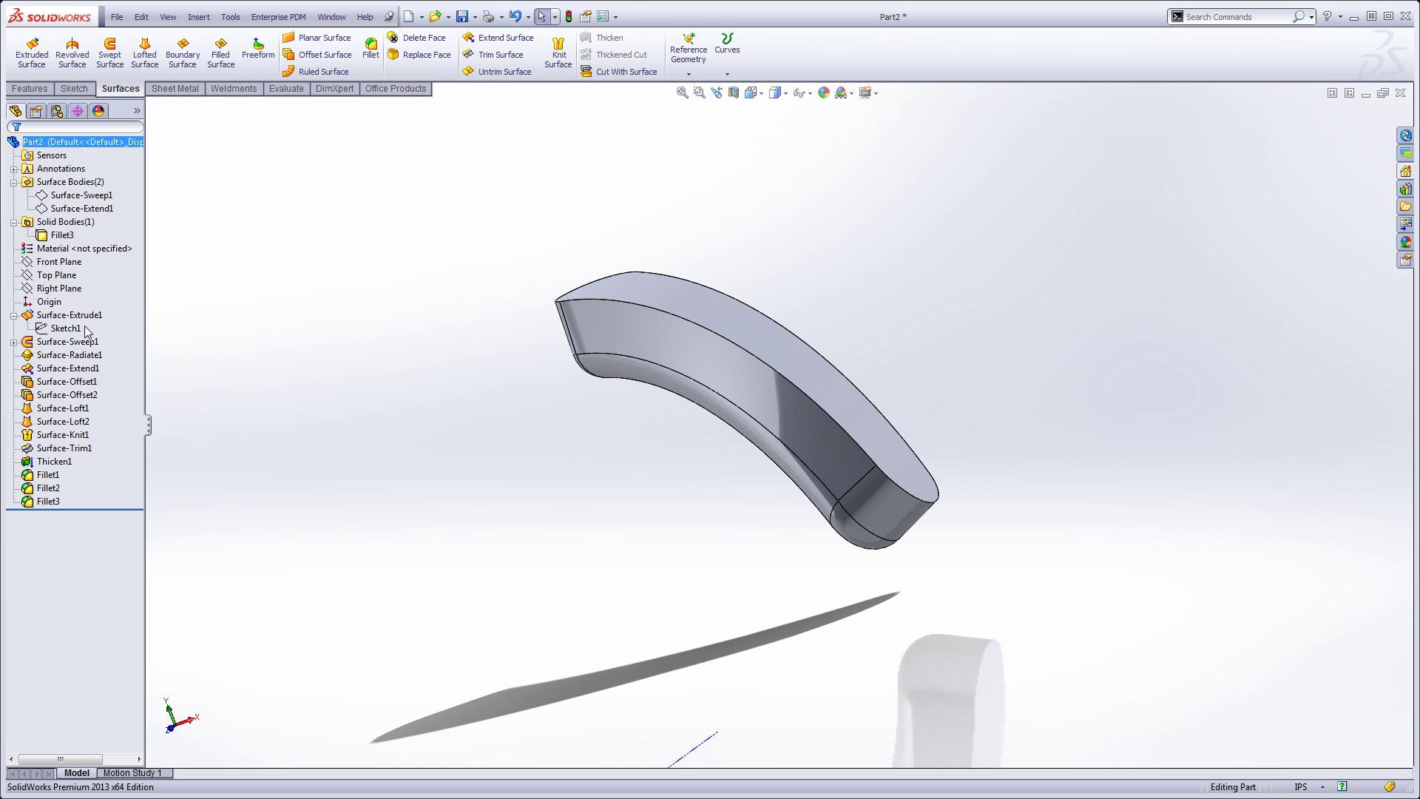
right_click(65, 328)
left_click(67, 305)
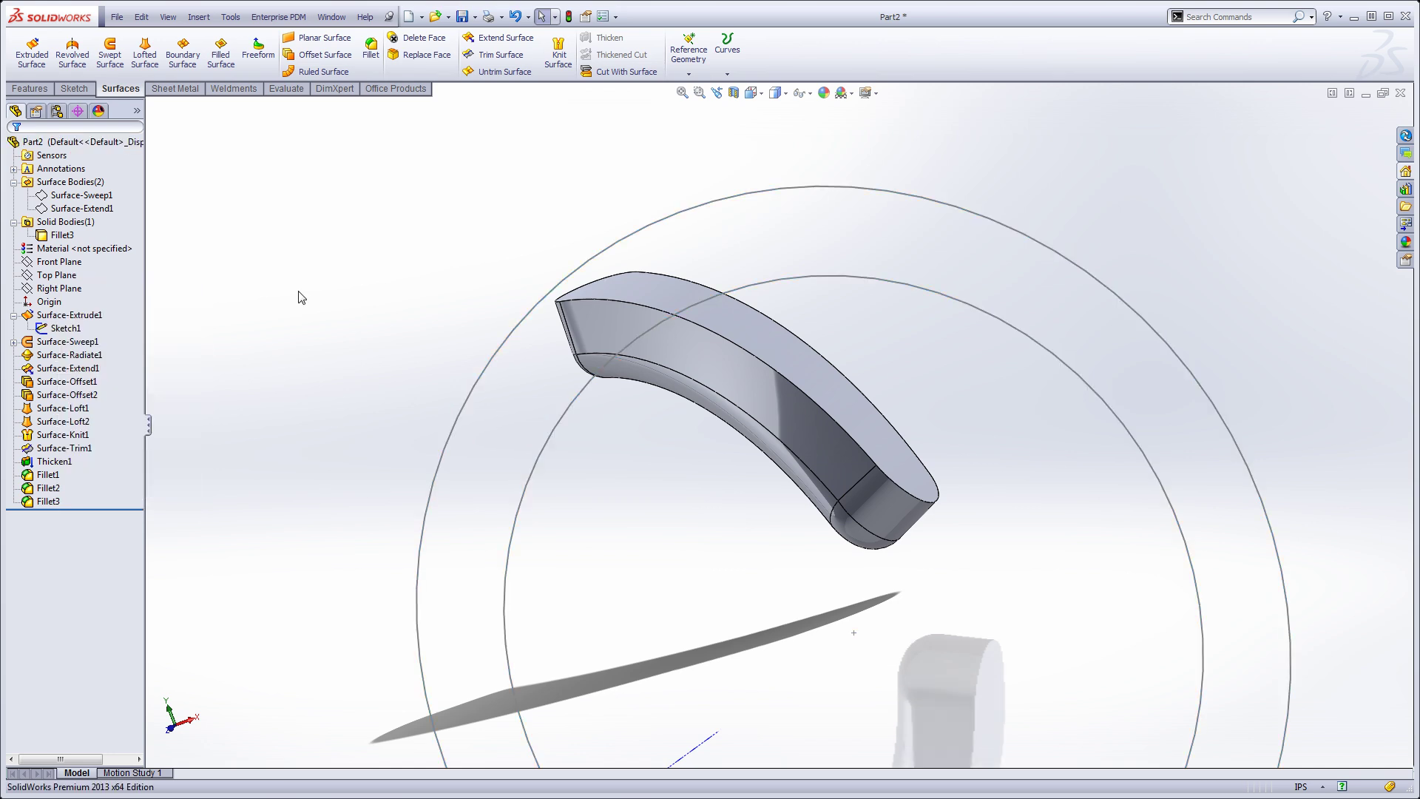
scroll(402, 320, "down", 5)
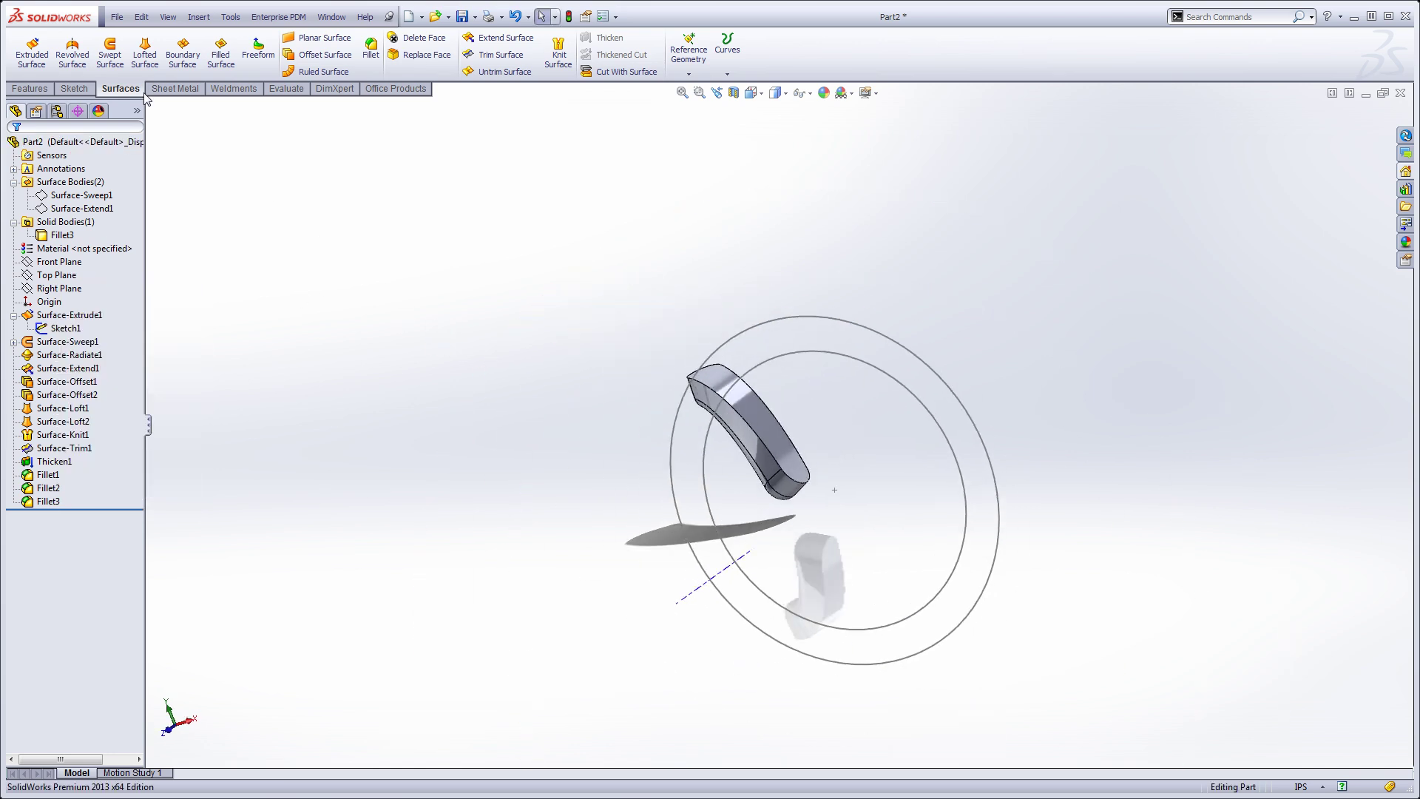
left_click(66, 328)
Step: Extrude only Sketch1's outer circle 8.00 in as an unmerged solid, Boss-Extrude1
left_click(30, 88)
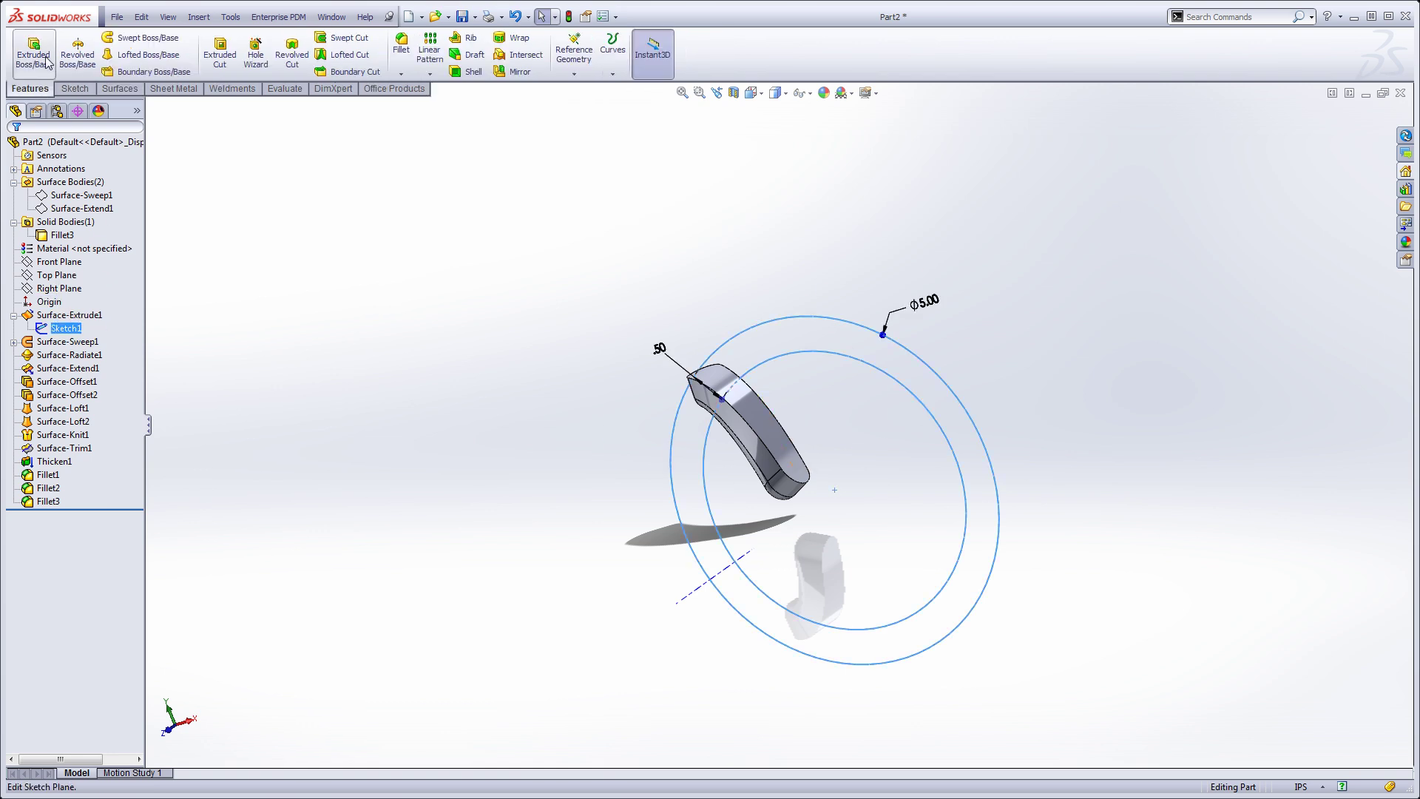
left_click(33, 53)
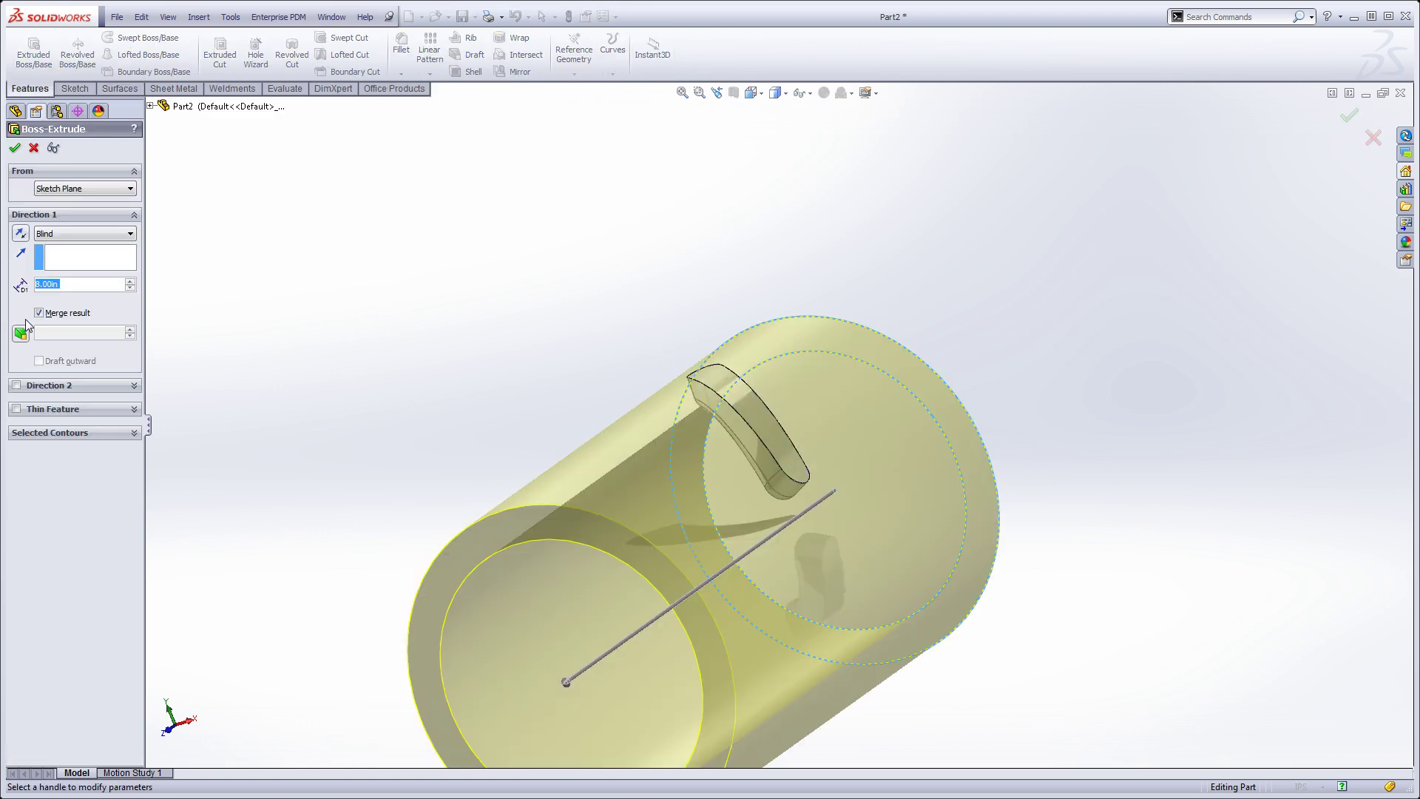
left_click(74, 432)
right_click(74, 460)
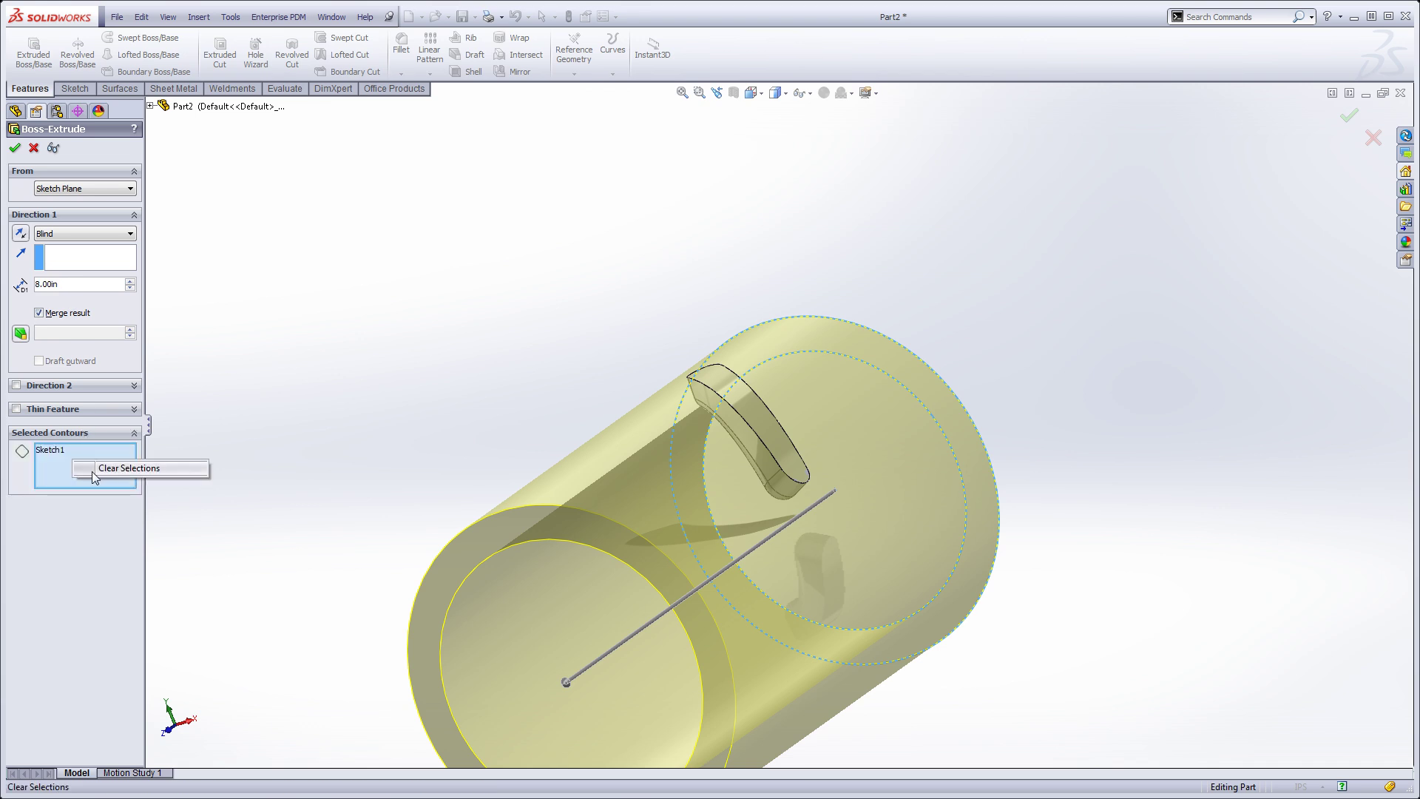
left_click(126, 467)
left_click(886, 338)
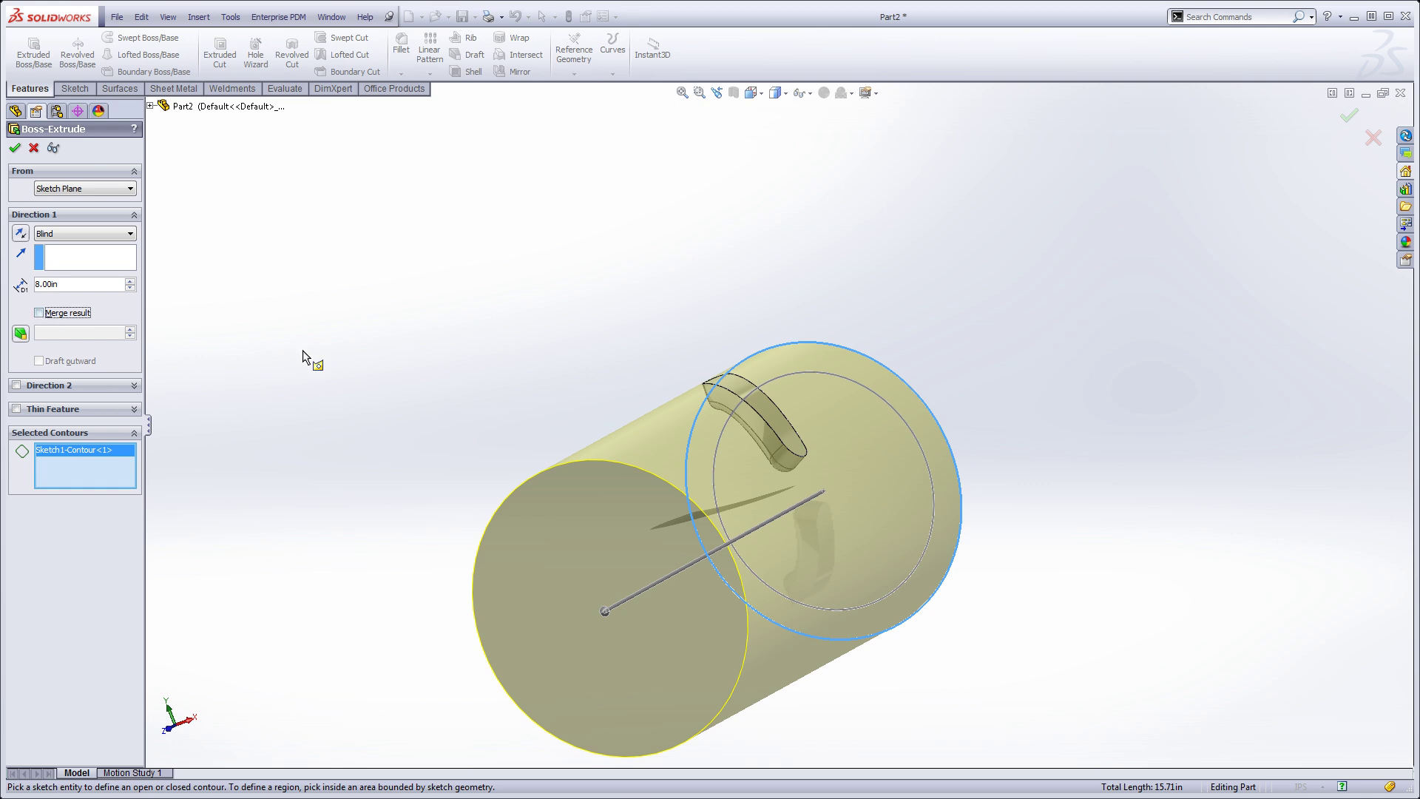
middle_click_drag(539, 371, 191, 272)
left_click(14, 149)
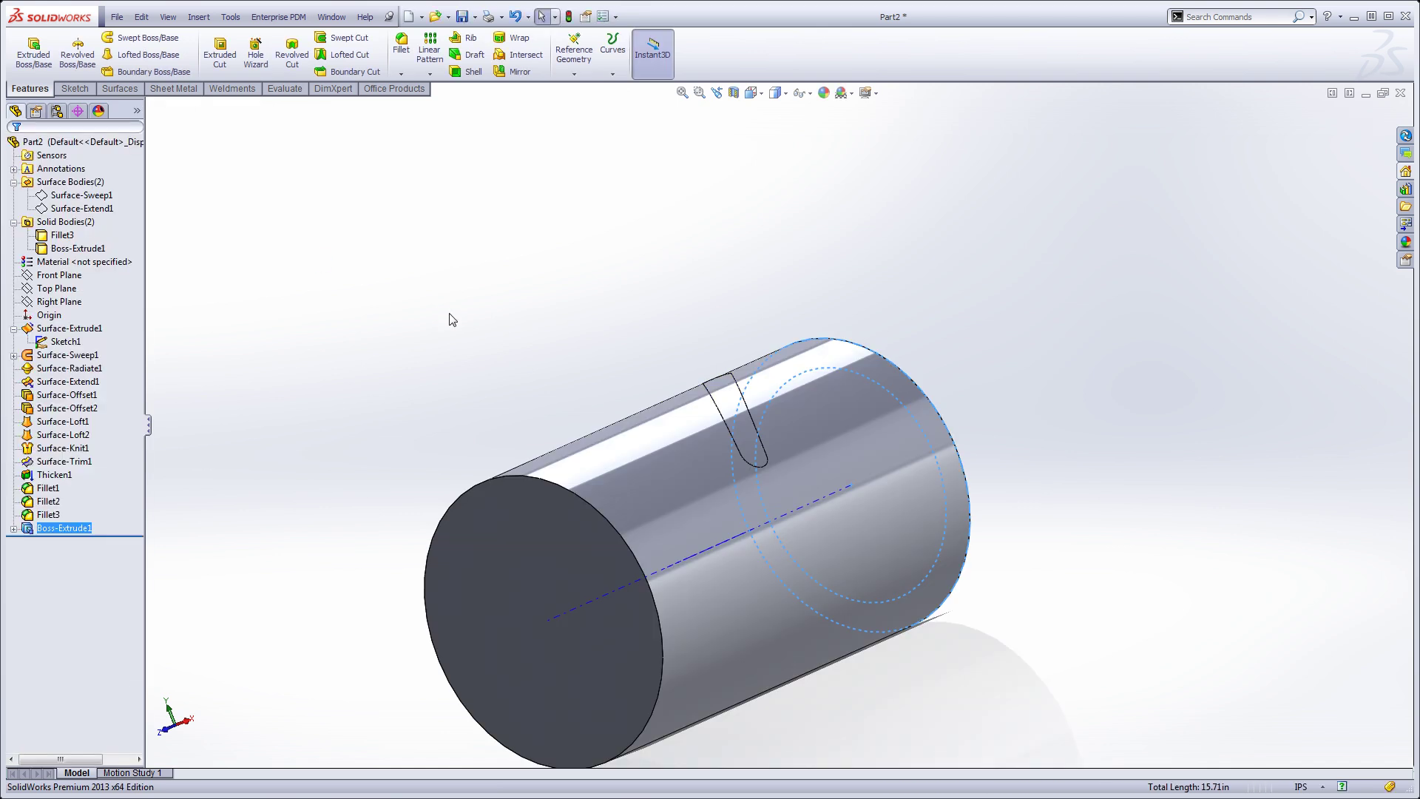
middle_click_drag(501, 358, 593, 407)
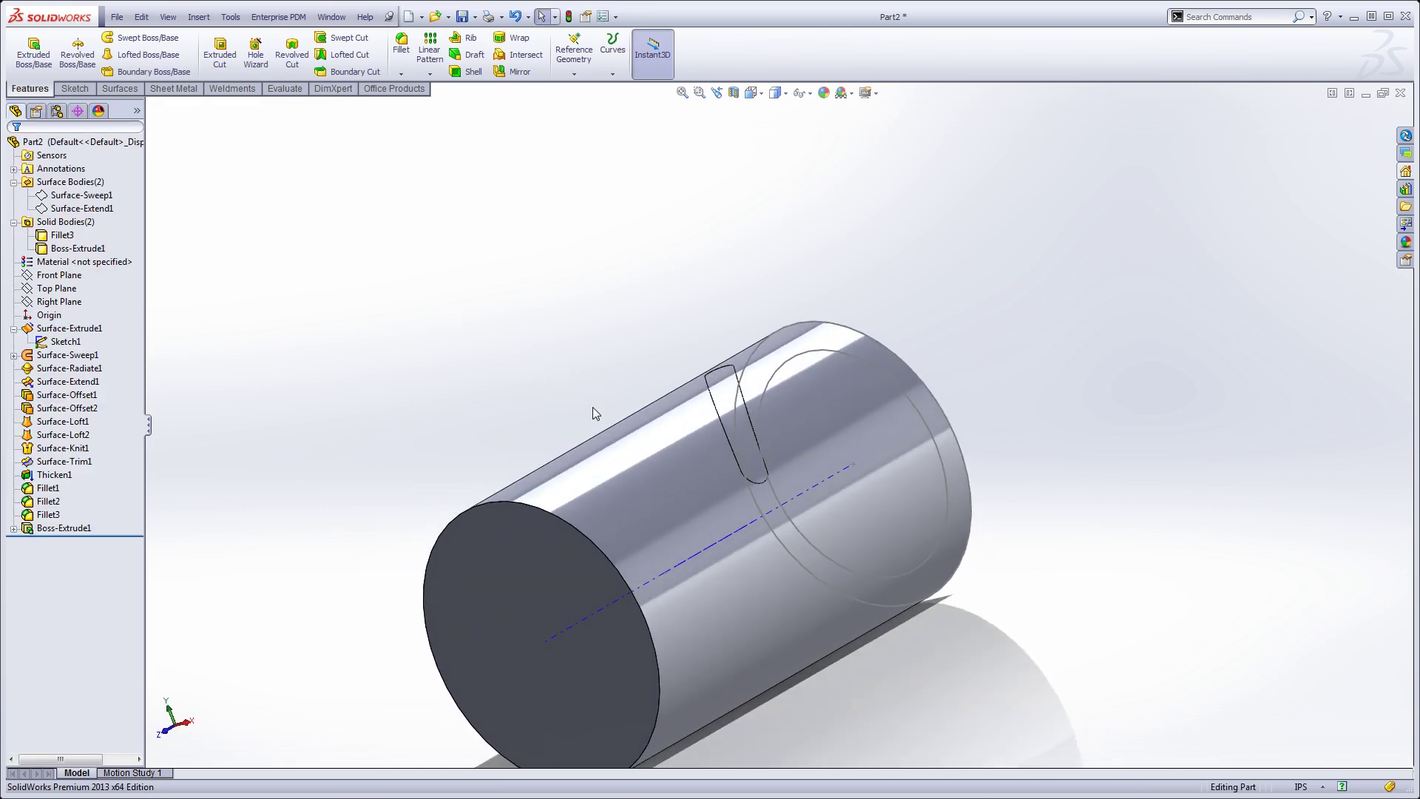
Step: Start a Combine feature in Subtract mode with the Boss-Extrude1 cylinder as the main body
left_click(198, 16)
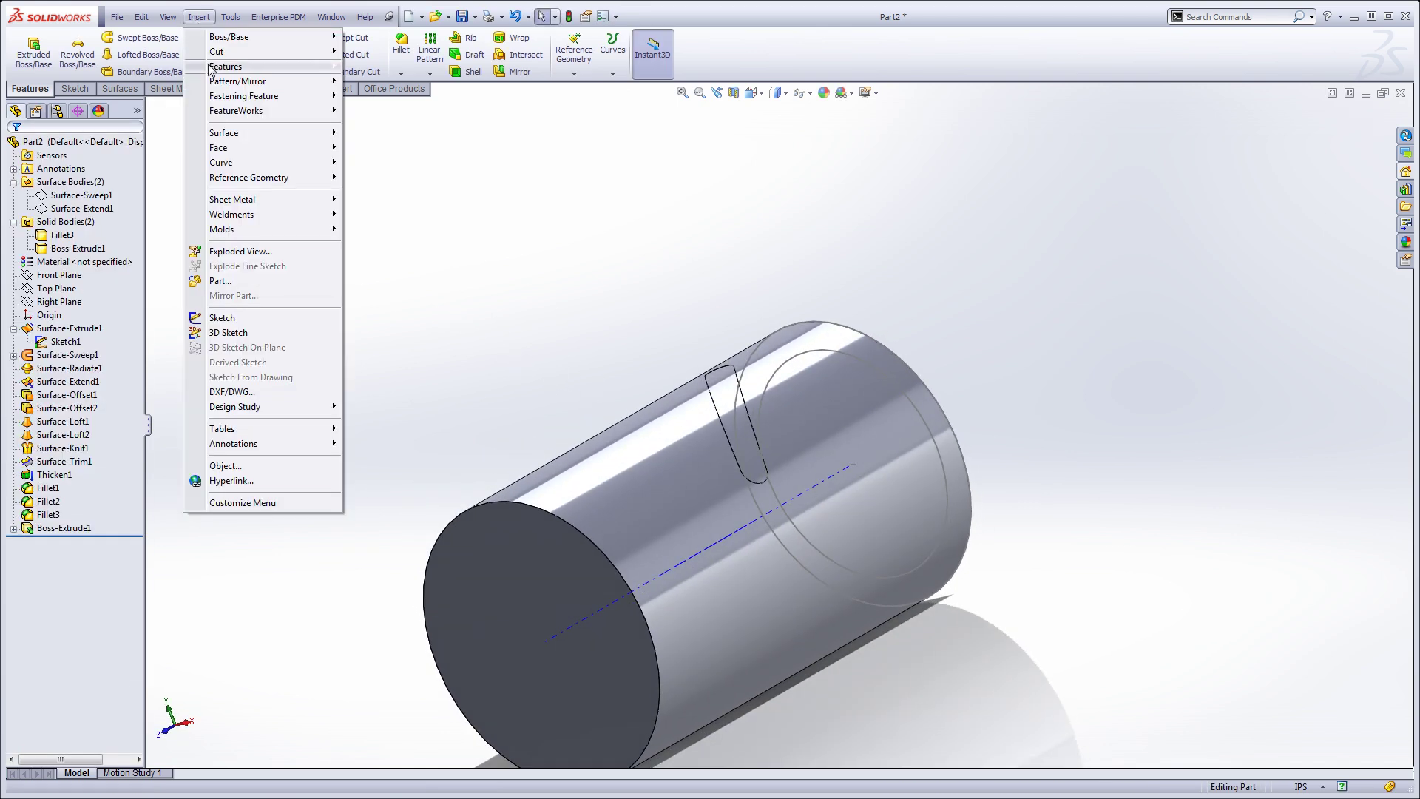
mouse_move(209, 68)
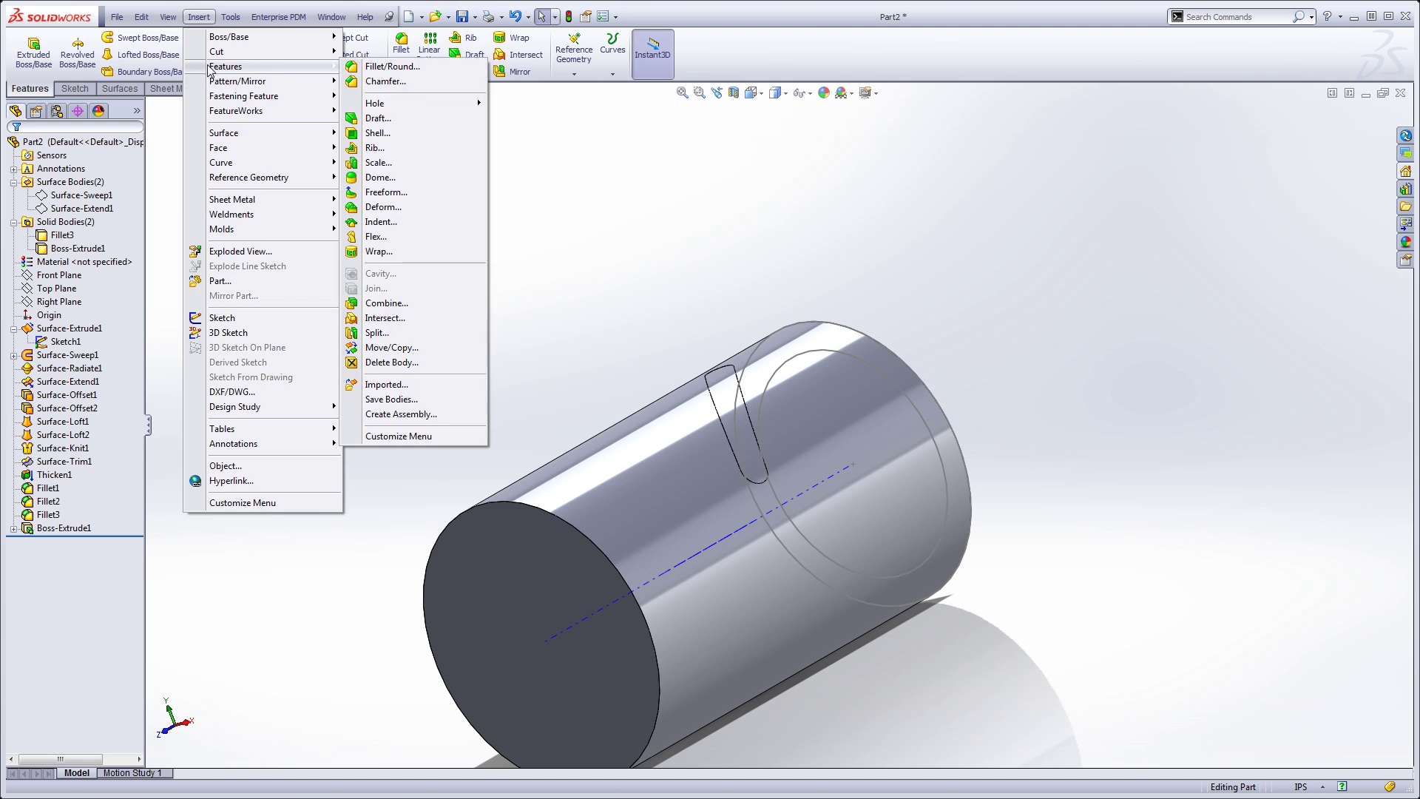
left_click(386, 304)
left_click(42, 203)
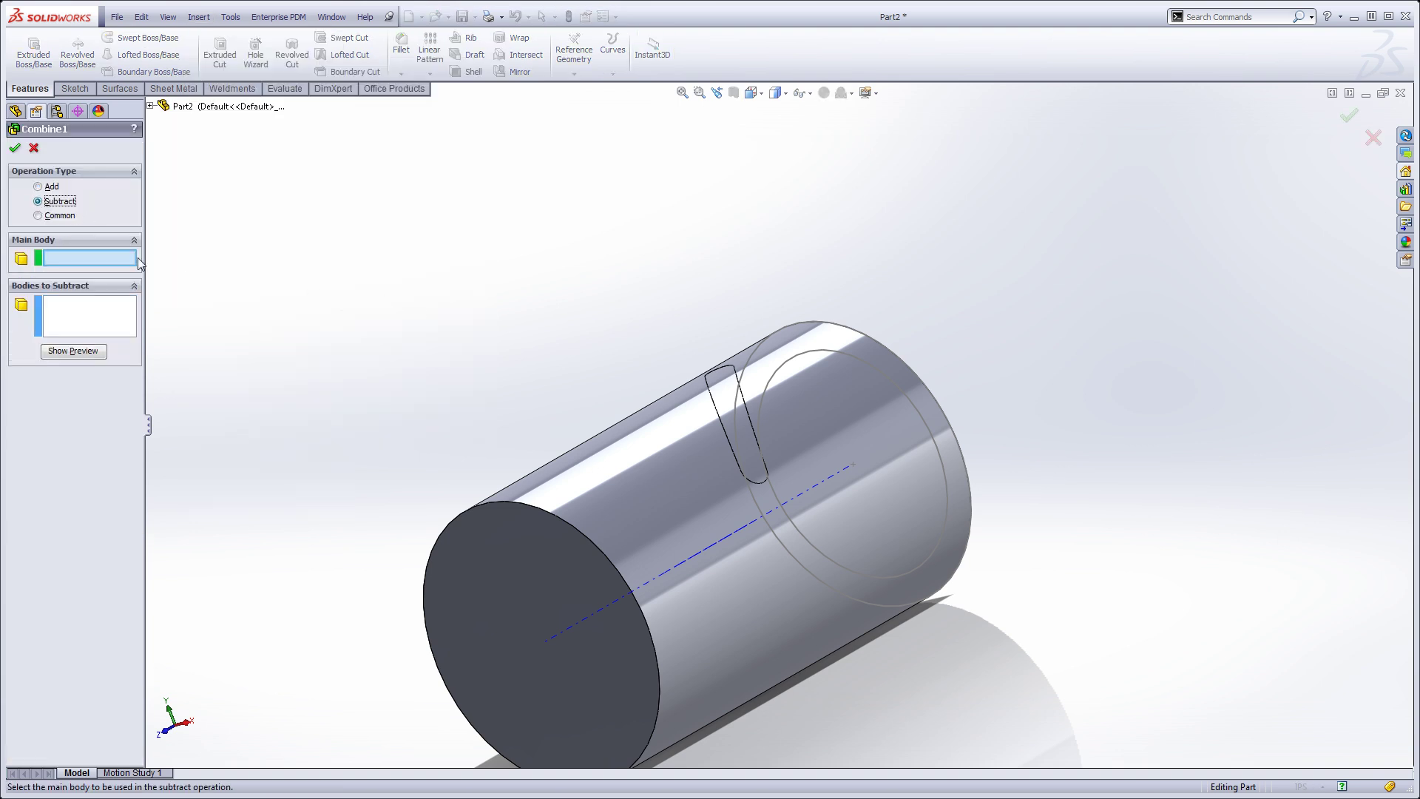
left_click(614, 425)
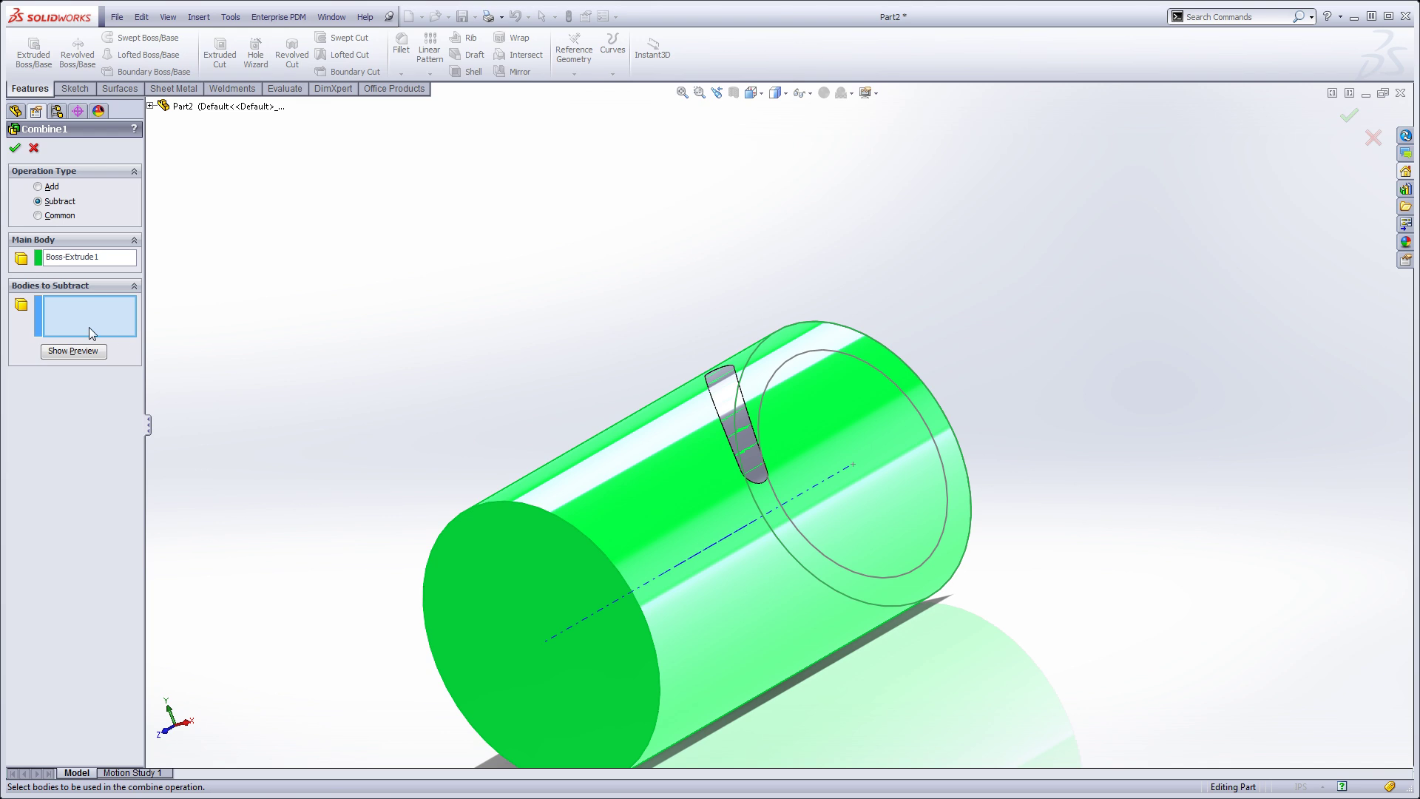
left_click(730, 392)
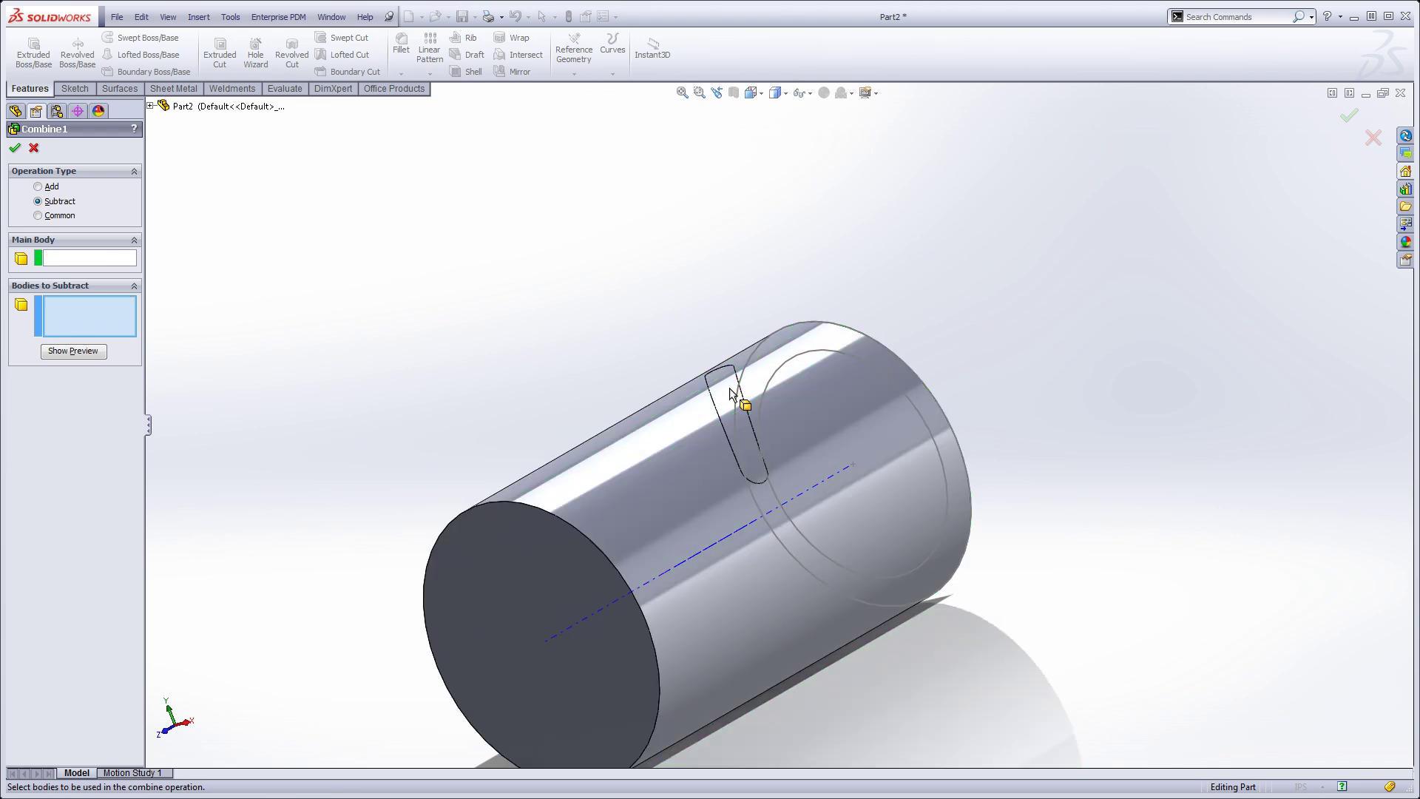
left_click(73, 260)
left_click(574, 477)
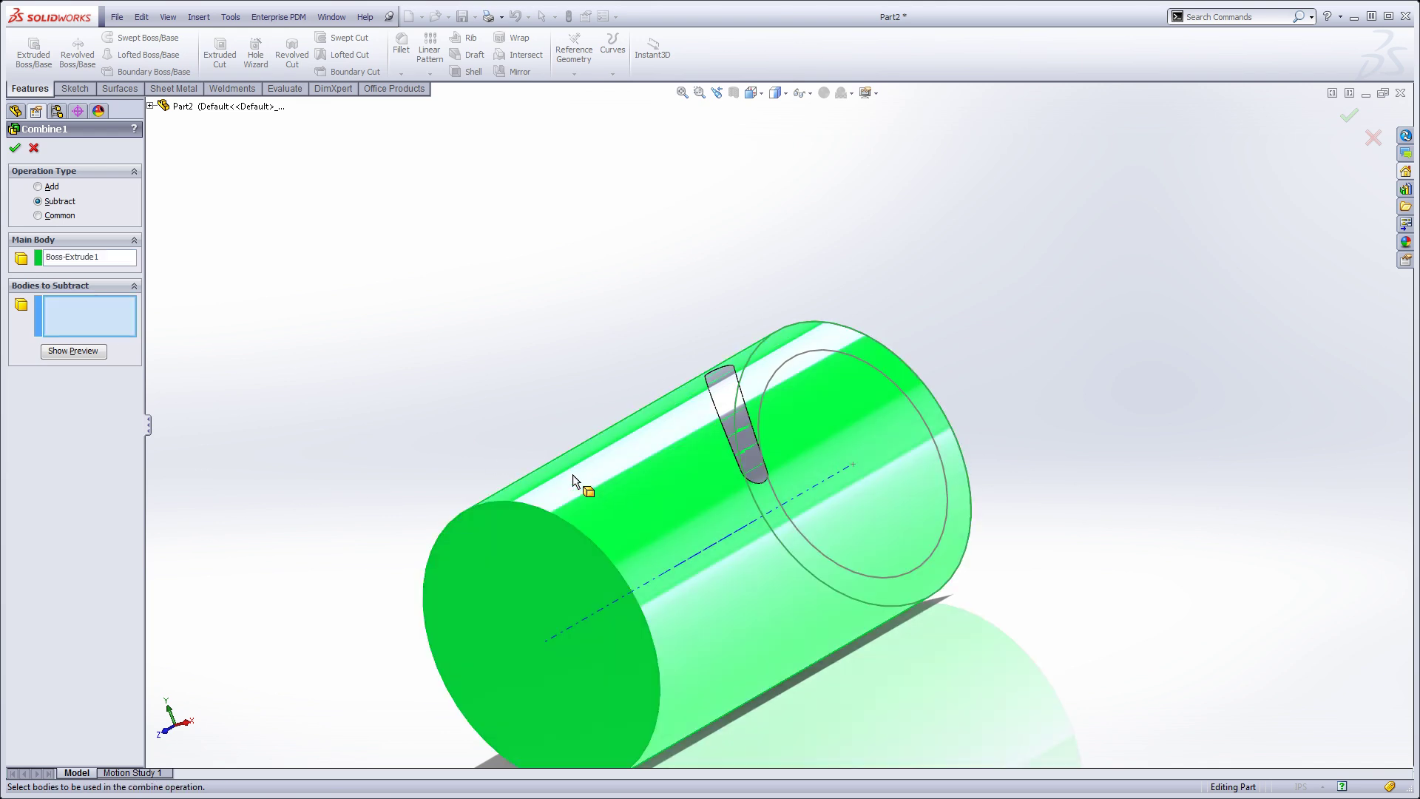
Step: Subtract the Fillet3 slot body from the cylinder and accept the Combine
left_click(151, 107)
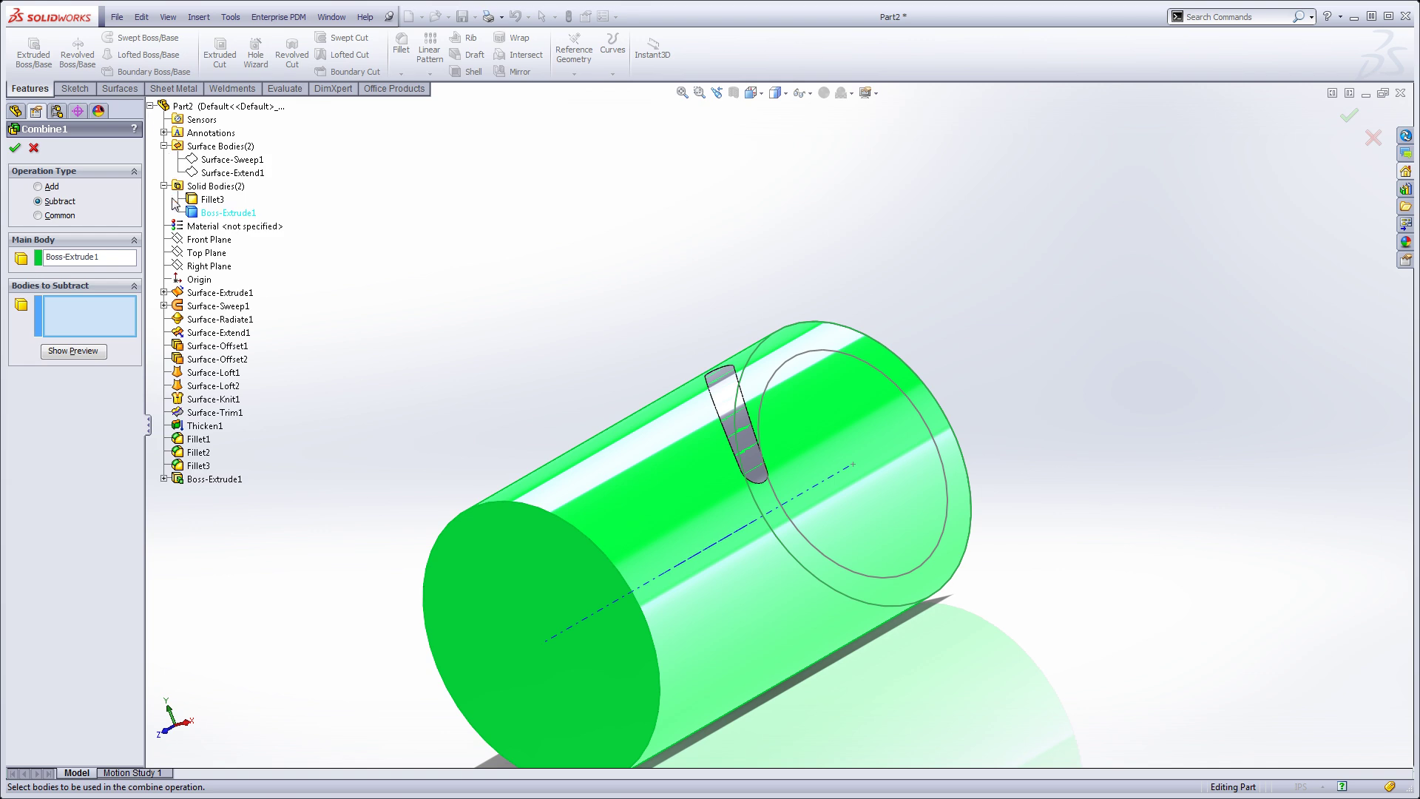
left_click(212, 200)
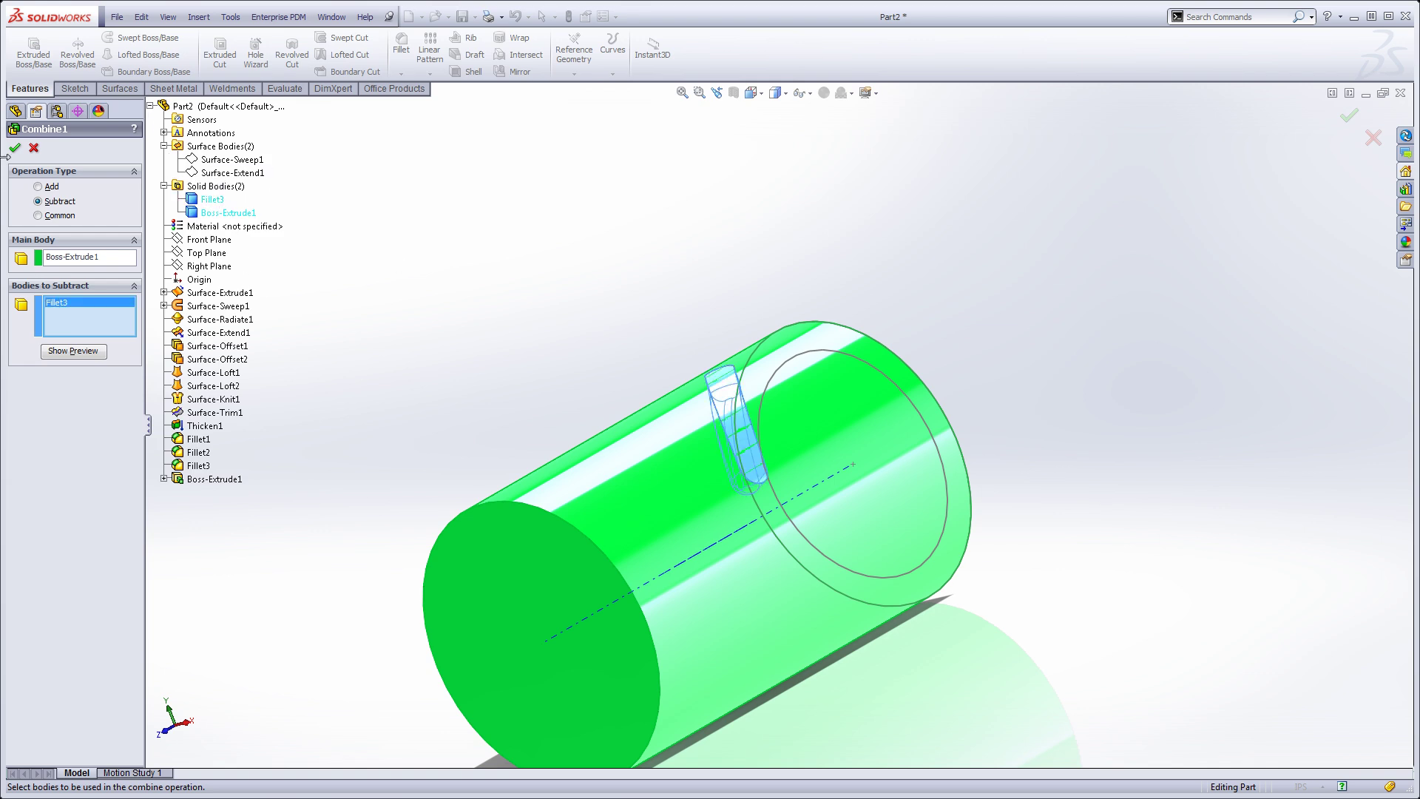
left_click(14, 148)
middle_click_drag(447, 317, 779, 575)
scroll(746, 489, "down", 5)
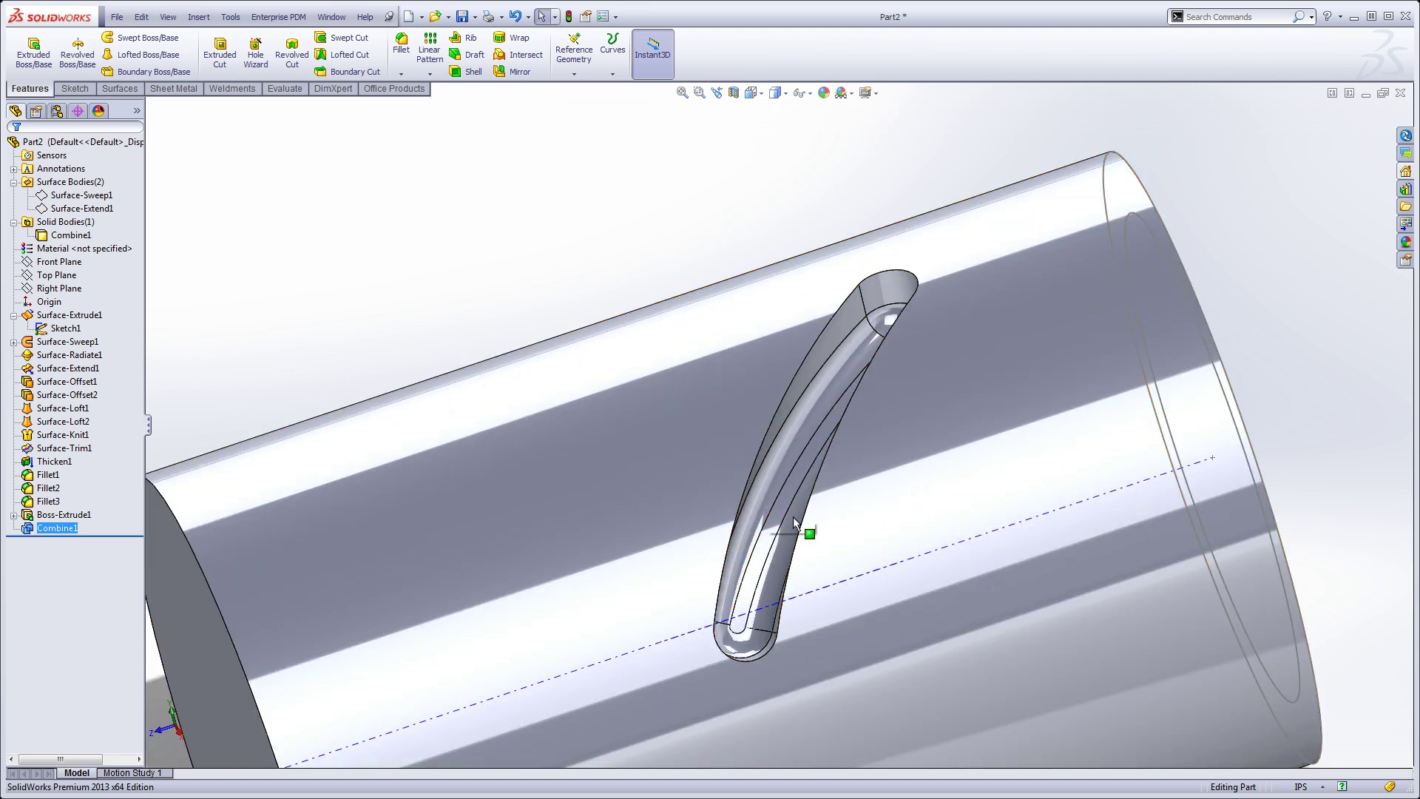
middle_click_drag(746, 490, 850, 372)
scroll(813, 358, "up", 5)
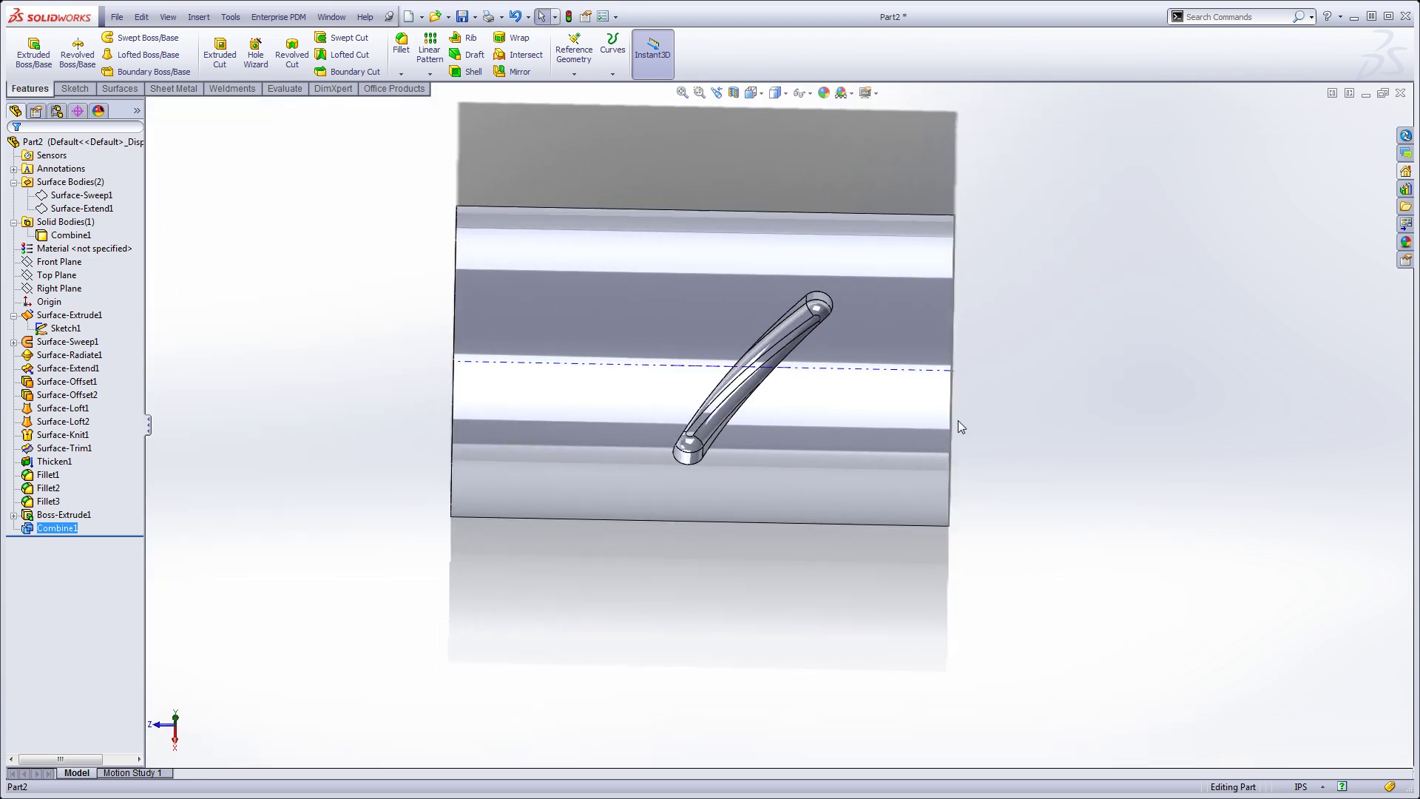
scroll(785, 374, "down", 3)
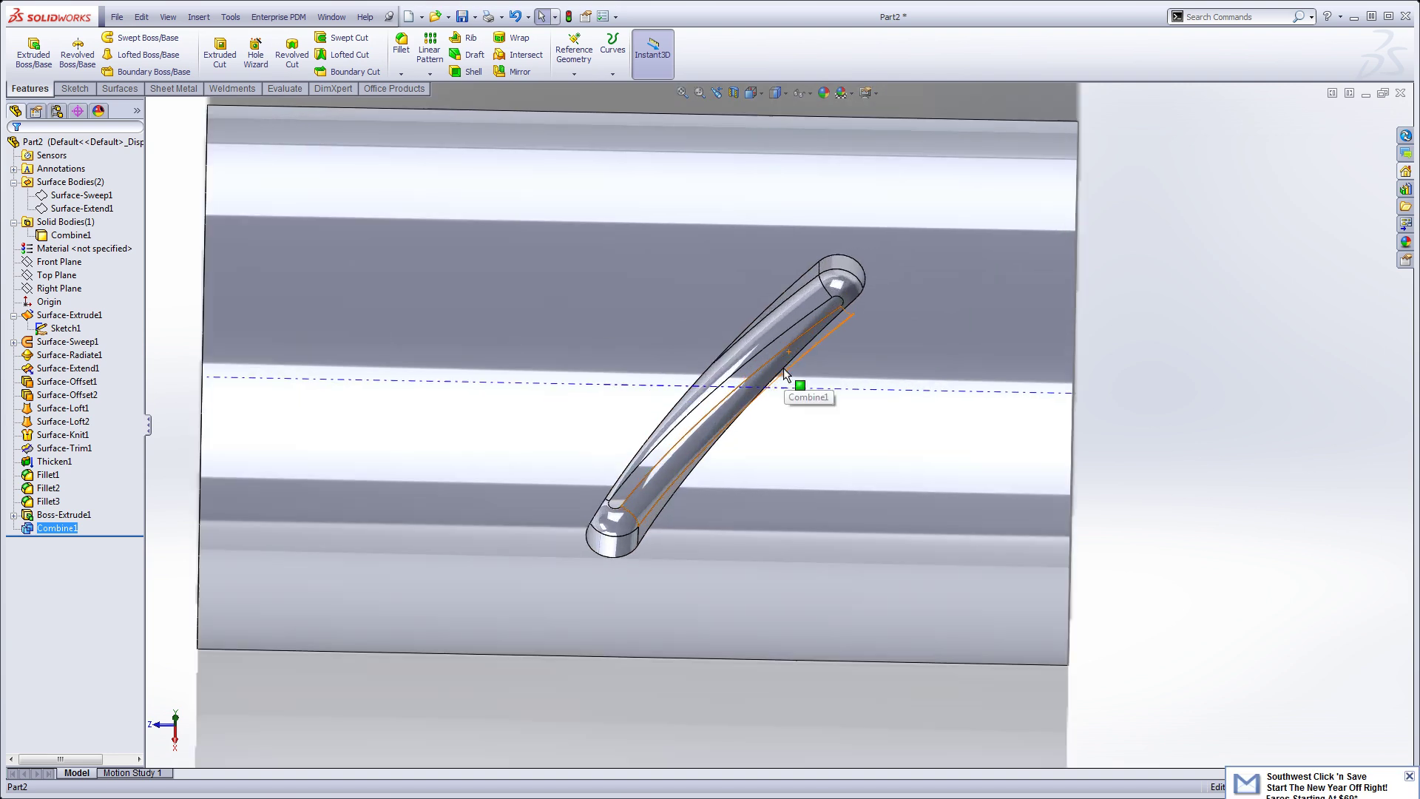
mouse_move(783, 384)
middle_mouse_down()
mouse_move(758, 379)
mouse_move(760, 390)
mouse_move(791, 358)
mouse_move(817, 355)
mouse_move(808, 415)
mouse_move(764, 447)
mouse_move(769, 401)
middle_mouse_up()
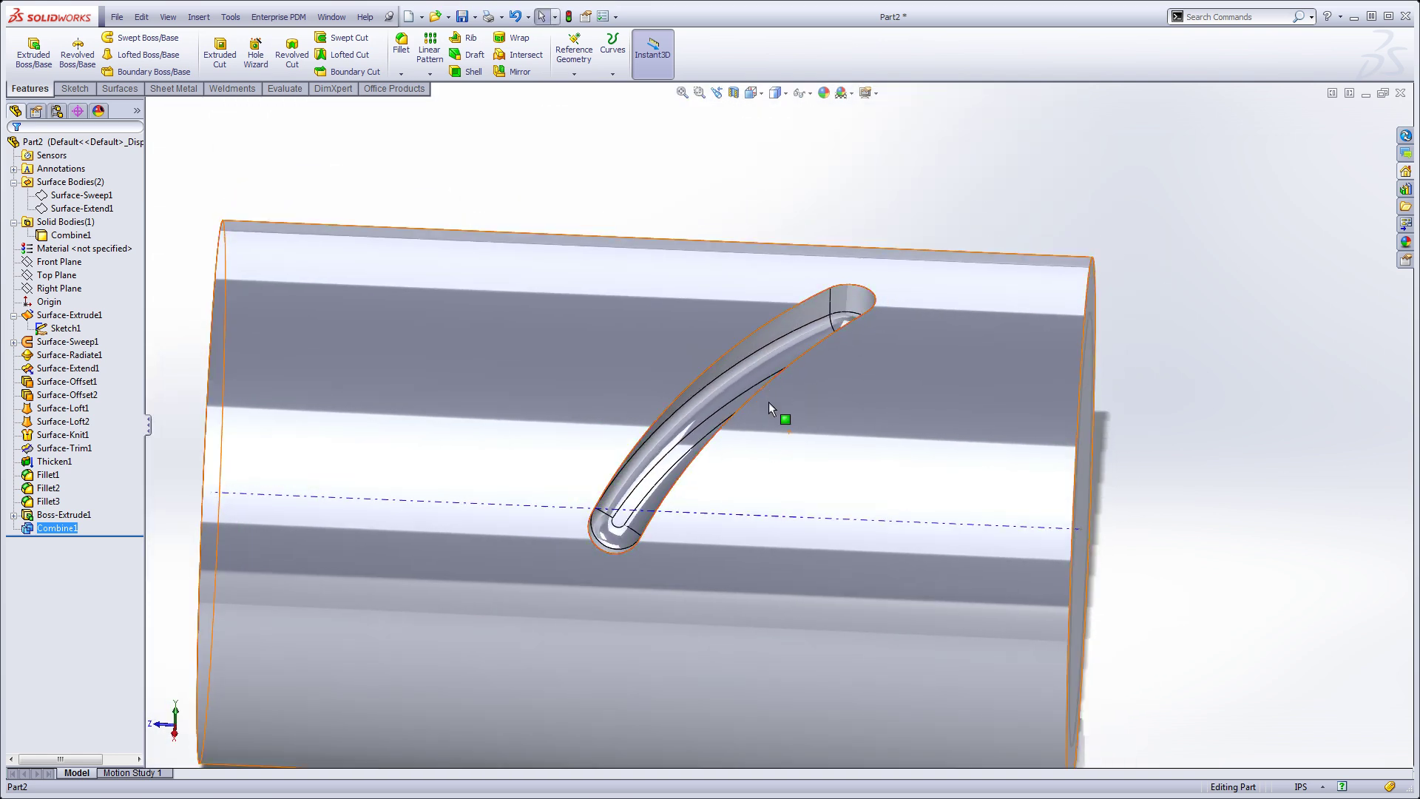
scroll(768, 426, "up", 2)
middle_click_drag(732, 482, 796, 500)
scroll(1026, 442, "down", 4)
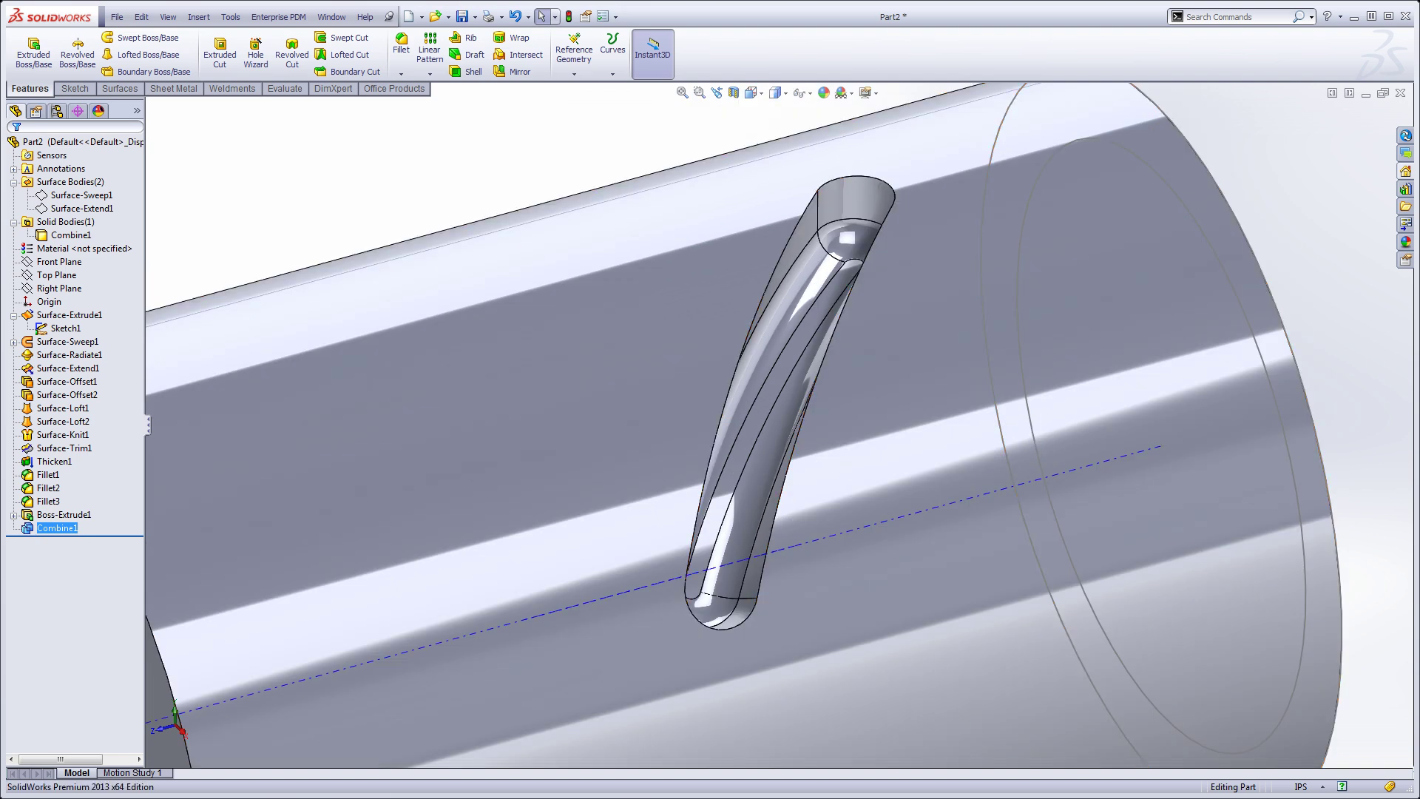